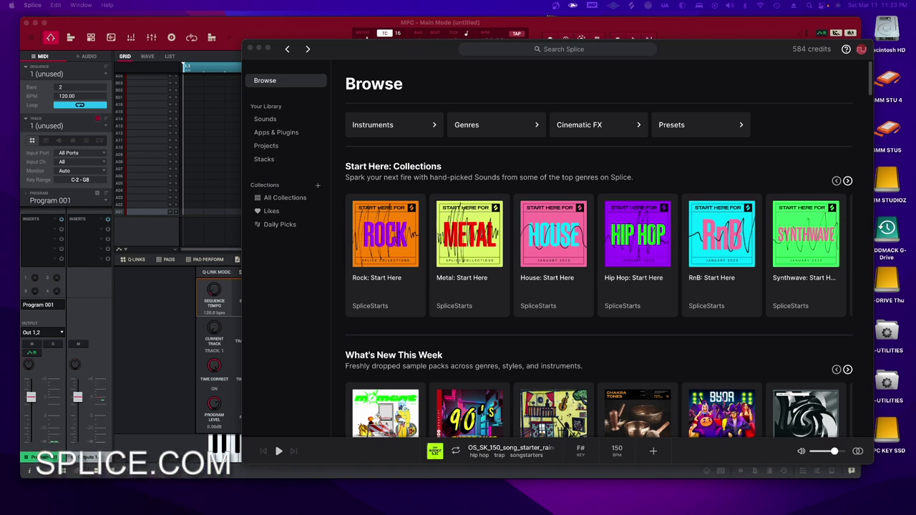
# Browse the Splice genres and open the Trap sample results under Hip Hop / R&B
pyautogui.click(538, 127)
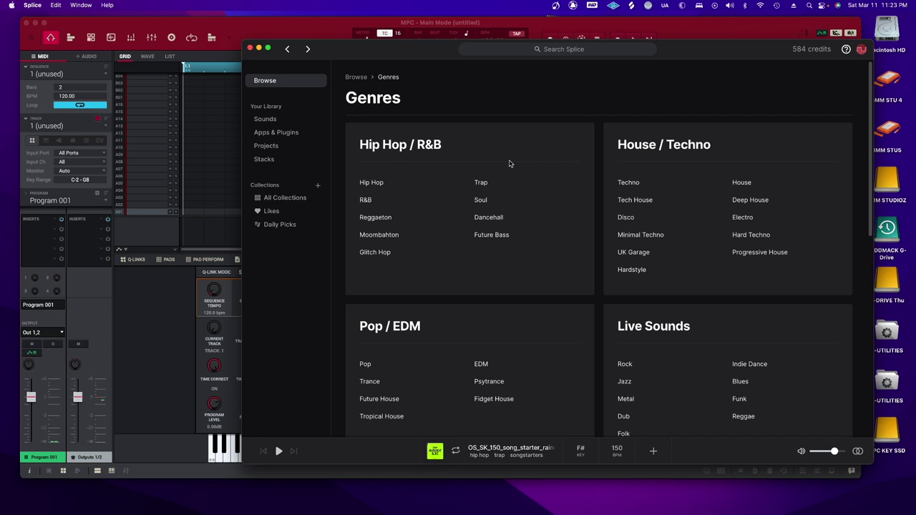
pyautogui.scroll(-2, 510, 164)
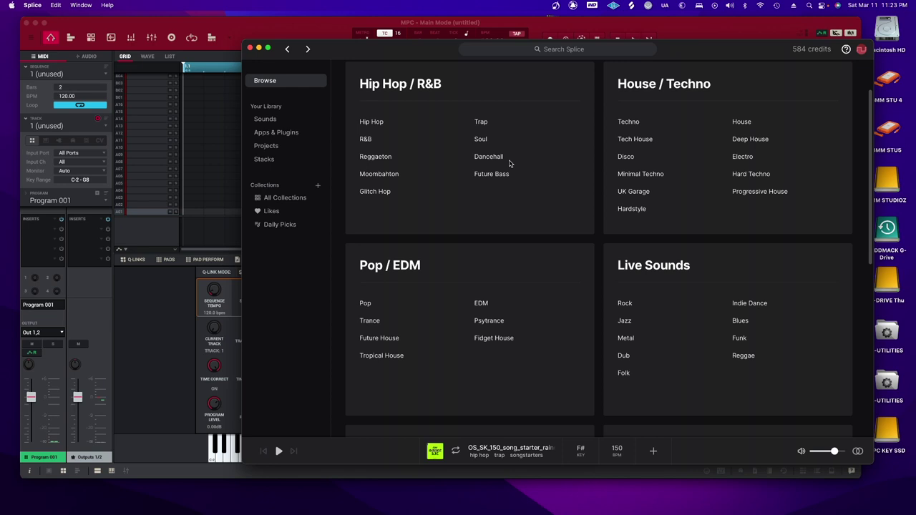
pyautogui.scroll(2, 510, 163)
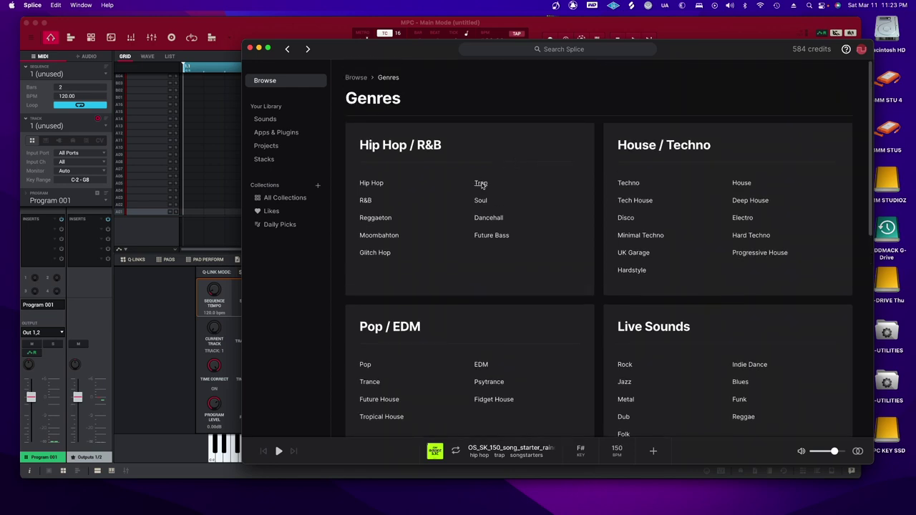
pyautogui.click(480, 183)
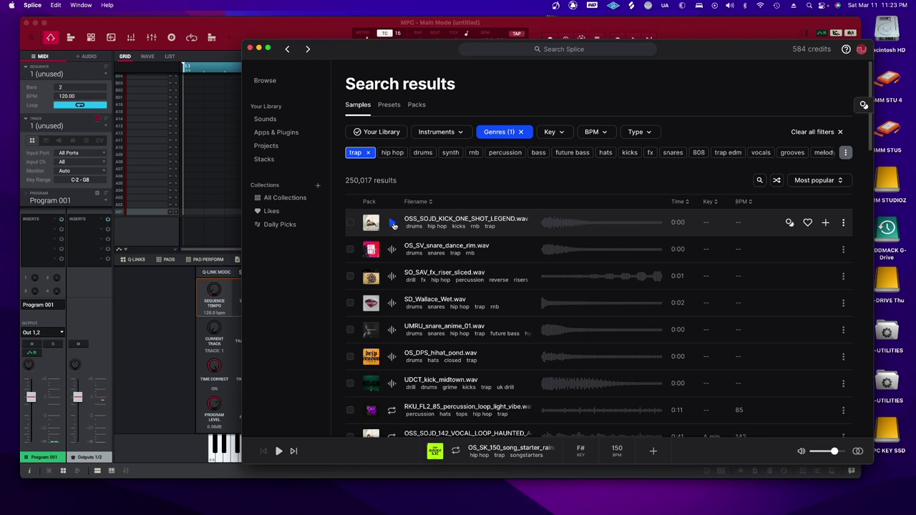
# Preview the LEGEND one-shot kick, the light_vibe percussion loop, the HAUNTED vocal loop, the perfclap snare and the badd_C 808
pyautogui.click(392, 224)
pyautogui.scroll(-1, 402, 293)
pyautogui.scroll(-5, 402, 294)
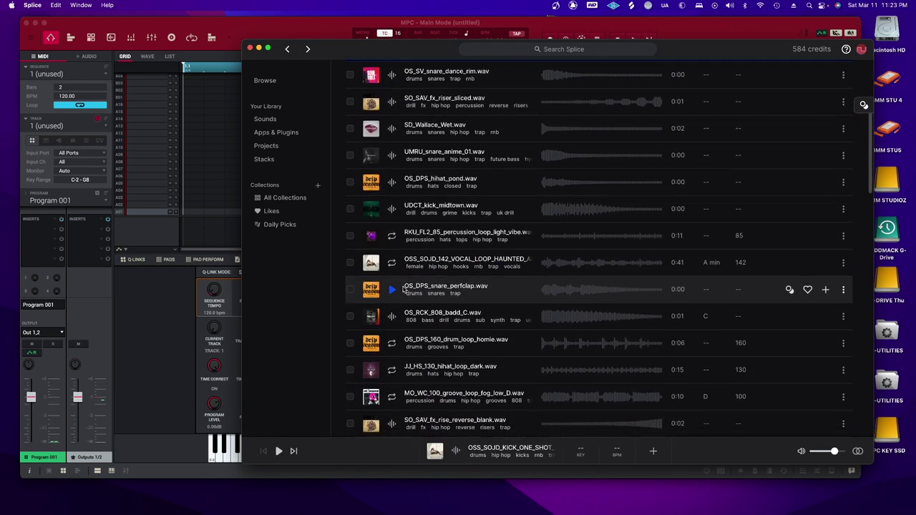
pyautogui.click(394, 238)
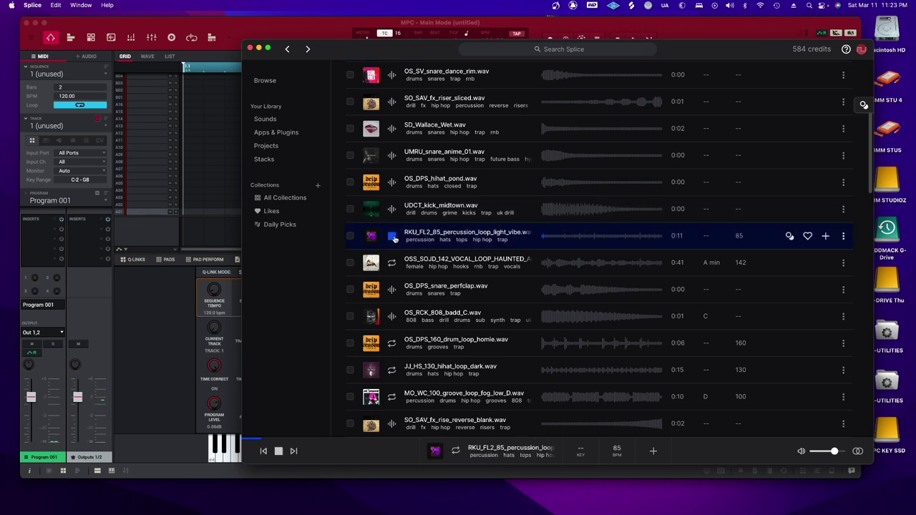
pyautogui.click(392, 263)
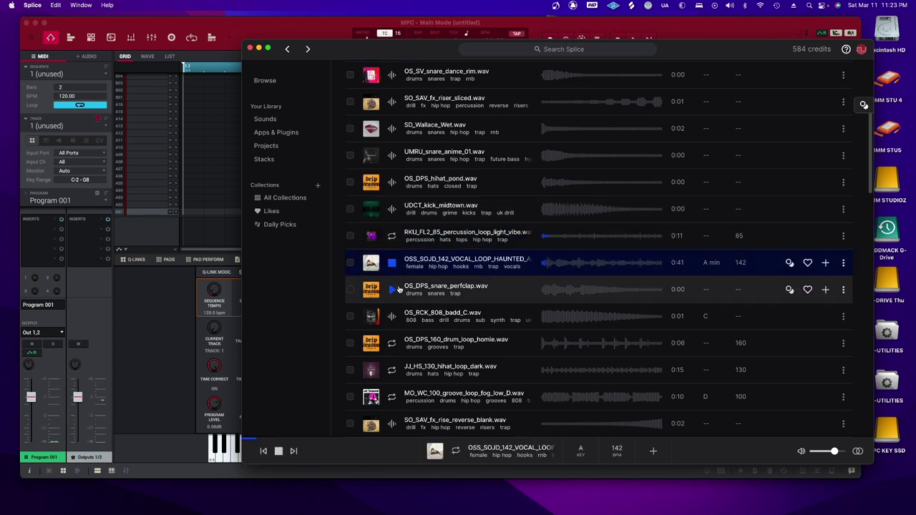
pyautogui.scroll(-3, 412, 284)
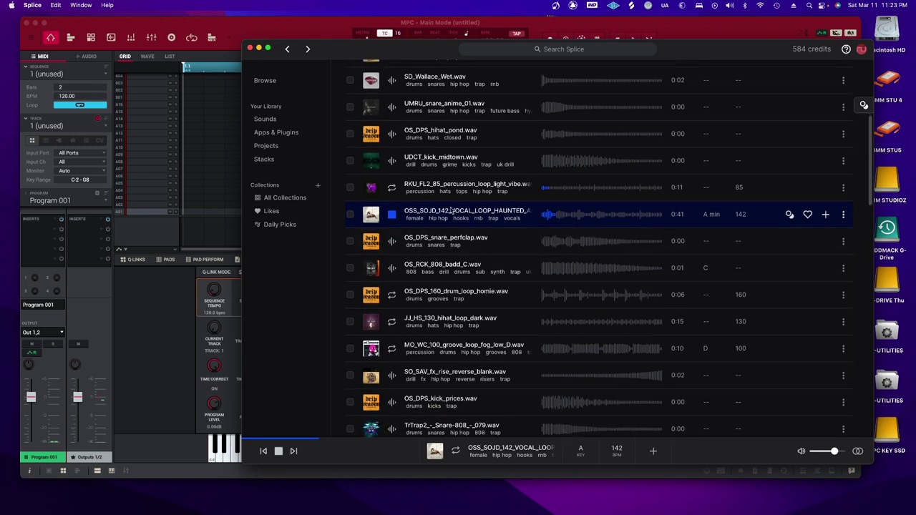
pyautogui.click(391, 241)
pyautogui.click(393, 273)
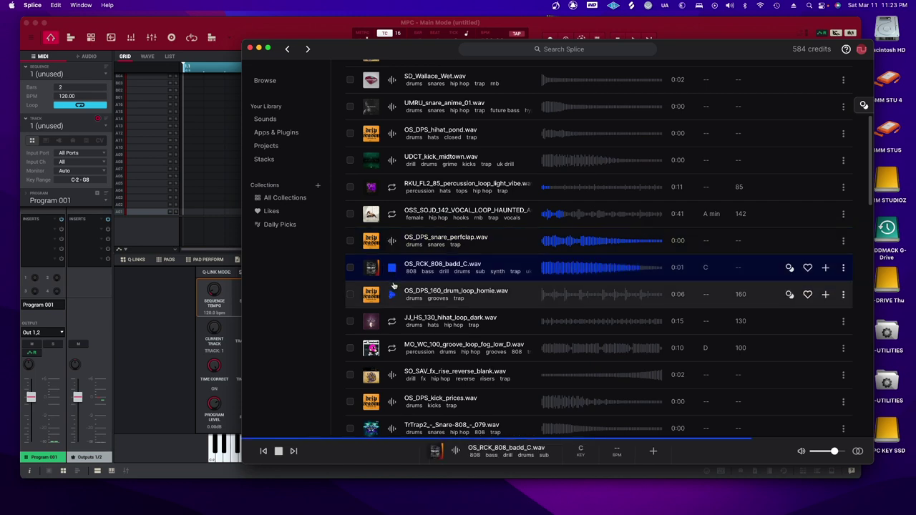
# Shift the Splice window aside and preview the 160 BPM homie drum loop, badd_C 808, dark hi-hat loop and fog_low_D groove loop
pyautogui.moveTo(340, 49); pyautogui.dragTo(443, 37)
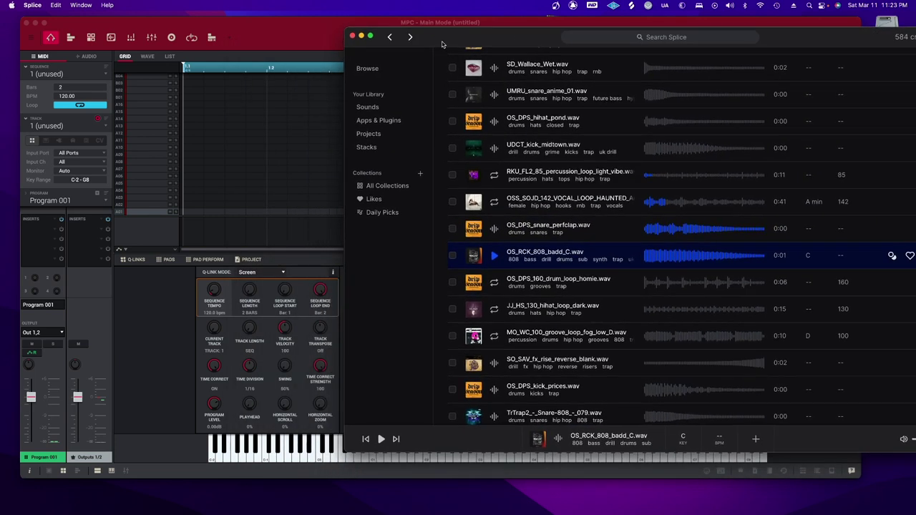
pyautogui.click(498, 286)
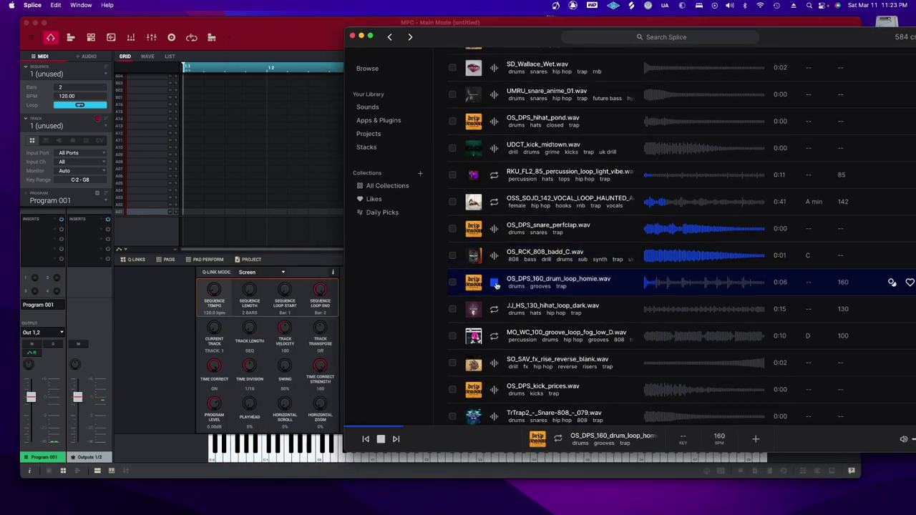
pyautogui.click(495, 256)
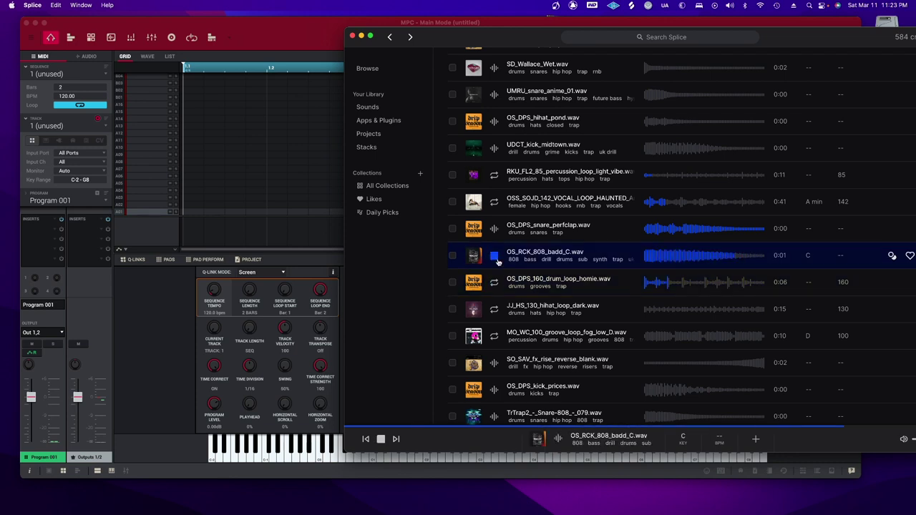
pyautogui.click(494, 310)
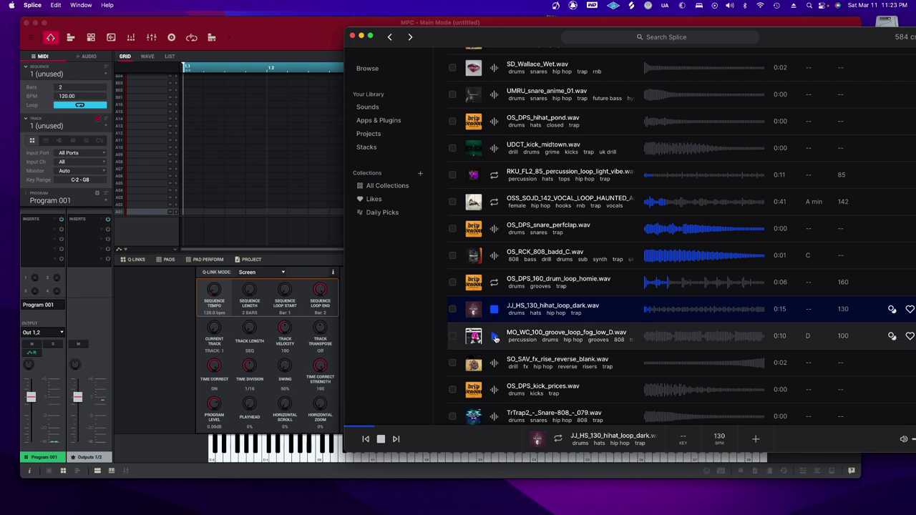
pyautogui.click(494, 337)
# Preview OS_DPS_kick_prices.wav, the TrTrap2 808 snare and the 7-second OSS_SOJD_144 melodic stack loop in C#
pyautogui.scroll(-4, 496, 315)
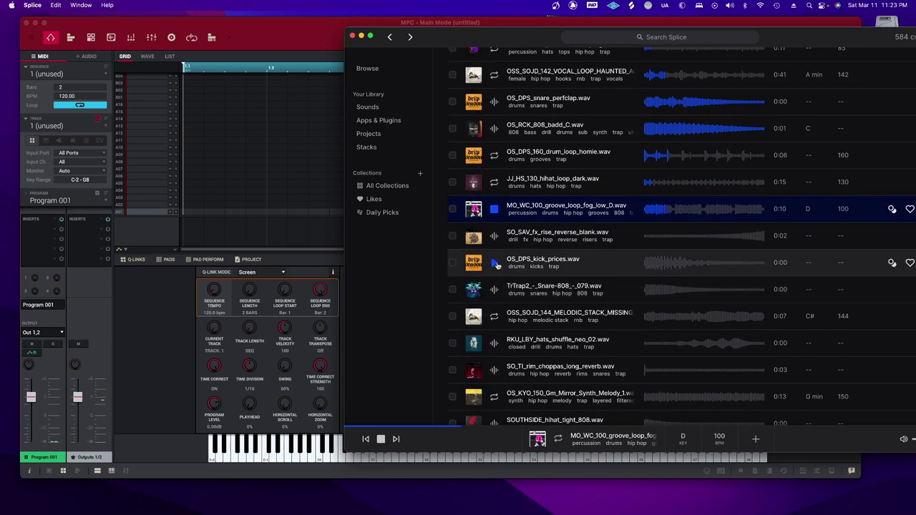
pyautogui.click(495, 264)
pyautogui.click(495, 289)
pyautogui.click(495, 316)
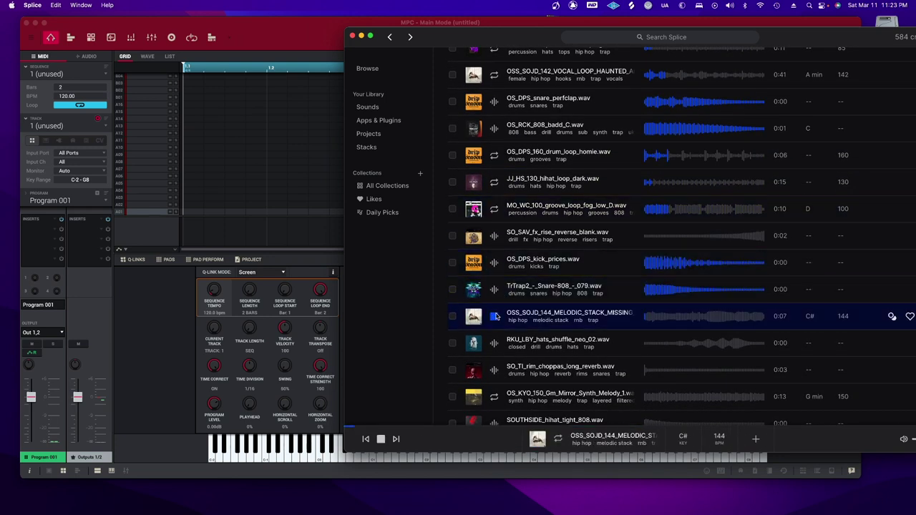
# Bring the full Splice window into view and add OSS_SOJD_144_MELODIC_STACK_MISSING_U_HOOK_C#.wav to the library
pyautogui.scroll(-3, 615, 251)
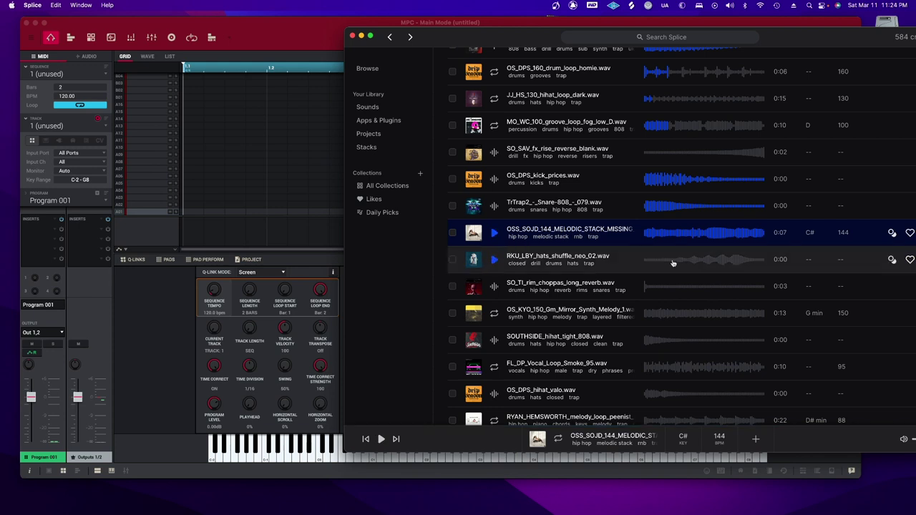
pyautogui.moveTo(517, 35); pyautogui.dragTo(431, 27)
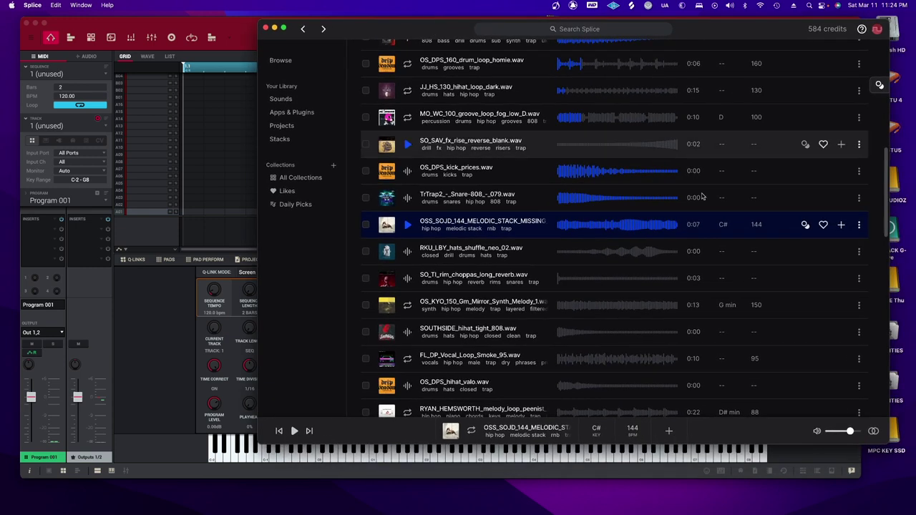
pyautogui.click(842, 224)
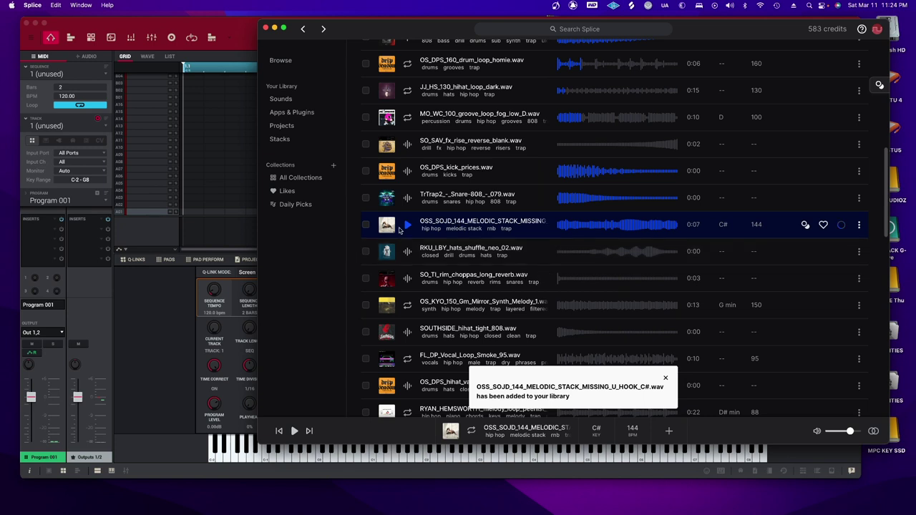
# Preview RKU_LBY_hats_shuffle_neo_02.wav, SO_TI_rim_choppas_long_reverb.wav and the 150 BPM Mirror Synth Melody loop in G minor
pyautogui.click(407, 251)
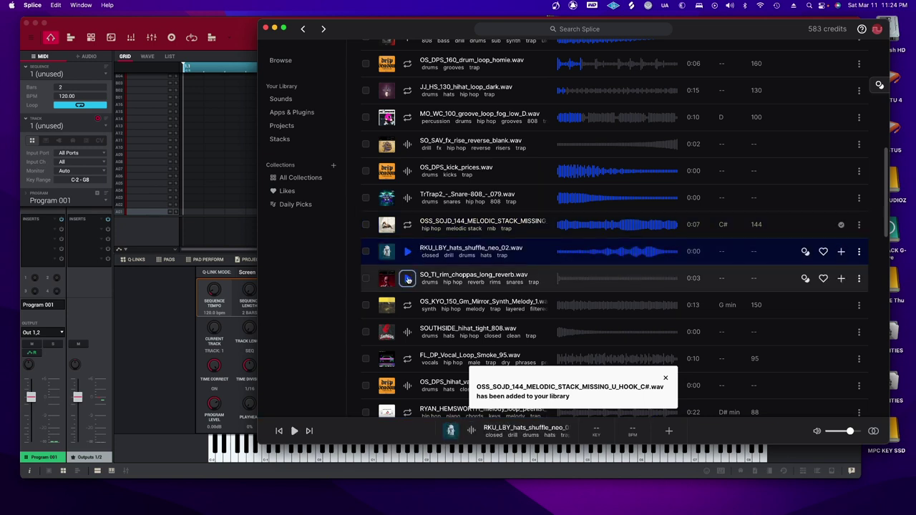
pyautogui.click(408, 278)
pyautogui.click(407, 307)
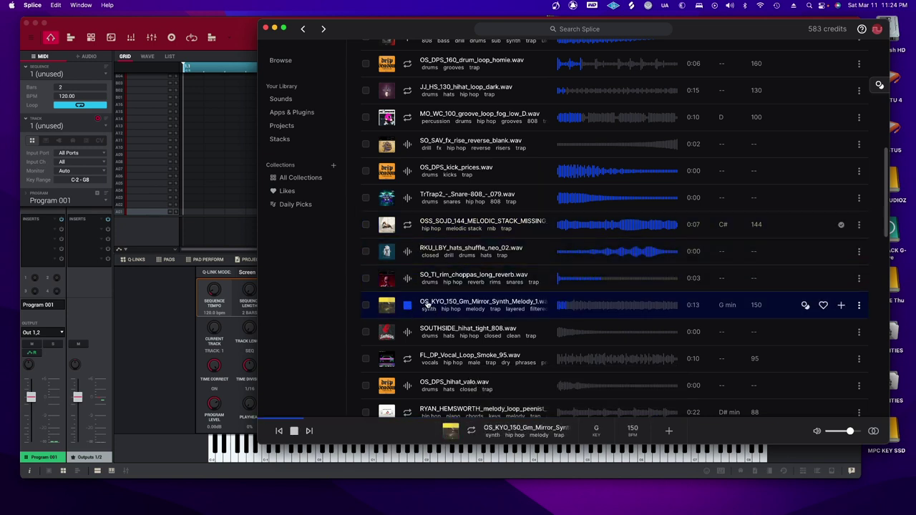
# Look further through the trap results and preview the 88 BPM piano melody loop in D# minor, stopping its playback partway
pyautogui.scroll(-3, 427, 304)
pyautogui.scroll(-1, 427, 305)
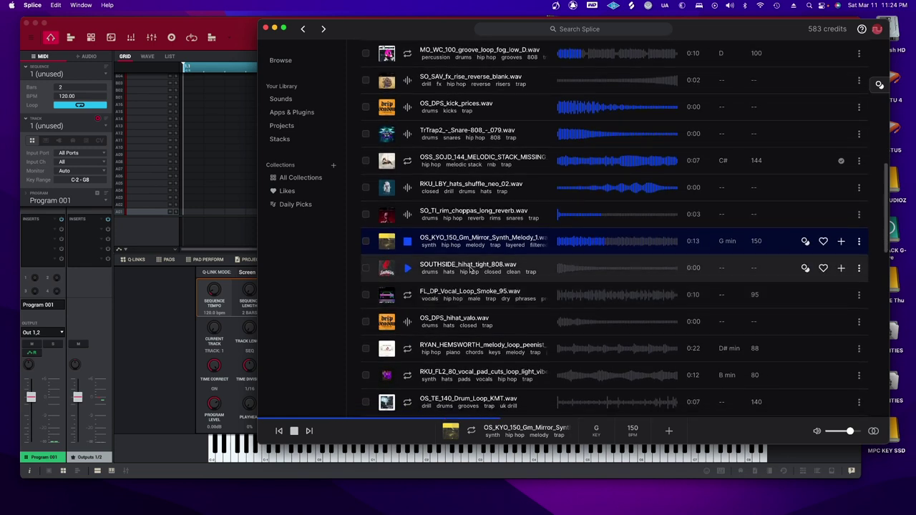
pyautogui.scroll(-1, 458, 283)
pyautogui.scroll(-3, 462, 287)
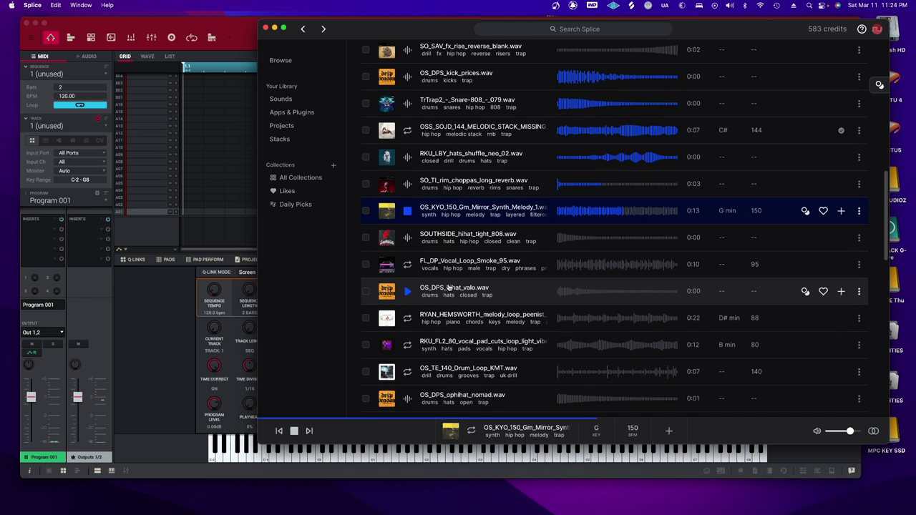
pyautogui.scroll(-2, 448, 292)
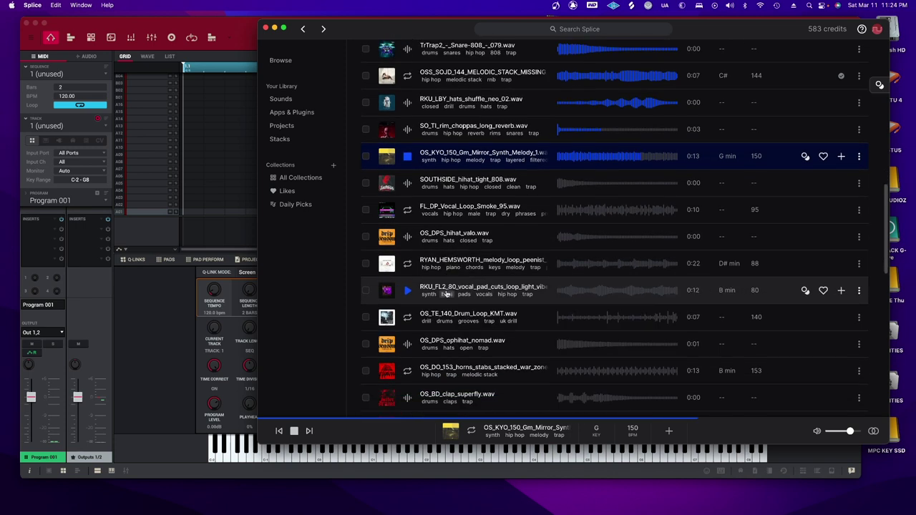
pyautogui.click(408, 252)
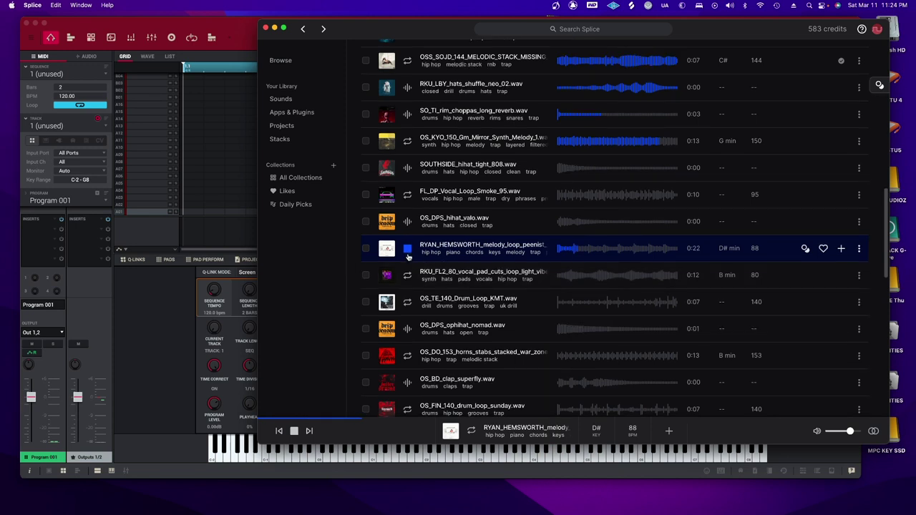
pyautogui.click(406, 249)
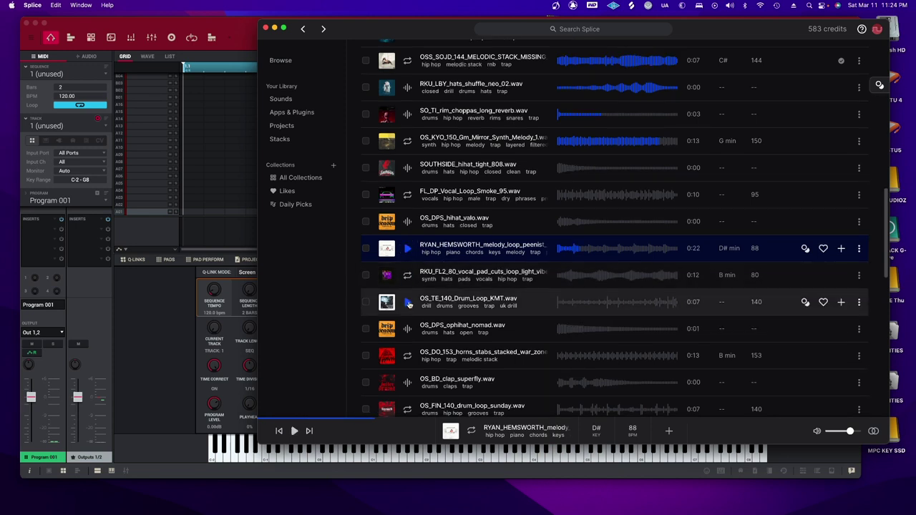
# Preview OS_FIN_140_drum_loop_sunday.wav, OS_RCK_808_londra_C.wav and the 100 BPM electric guitar loop in B minor
pyautogui.scroll(-5, 410, 304)
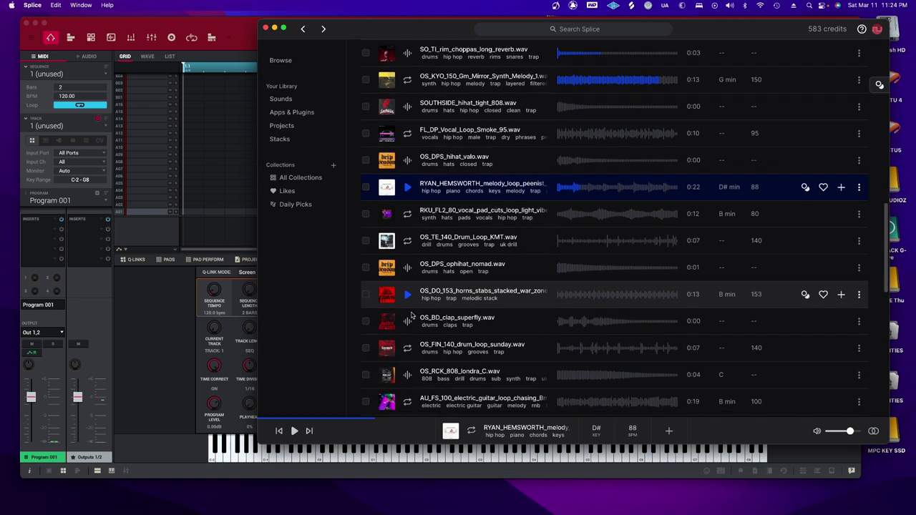
pyautogui.scroll(-1, 411, 314)
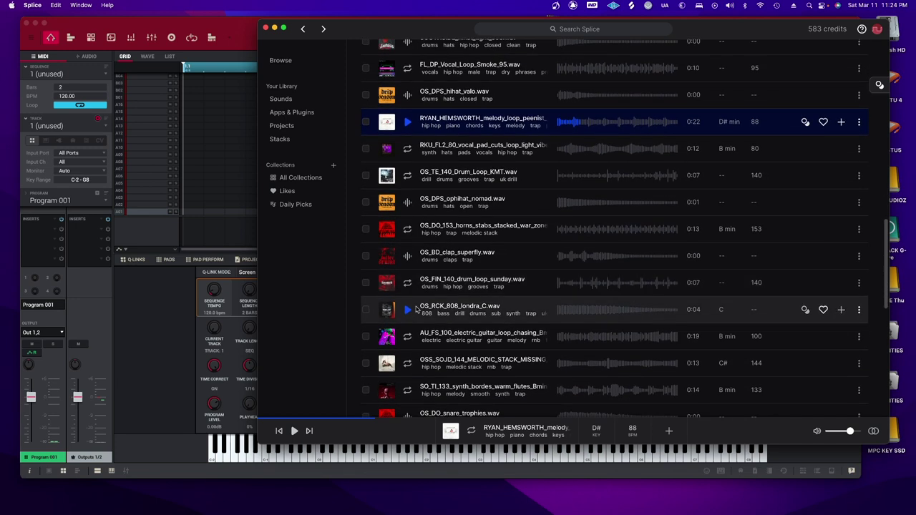
pyautogui.click(410, 283)
pyautogui.scroll(-1, 410, 294)
pyautogui.click(408, 306)
pyautogui.click(409, 330)
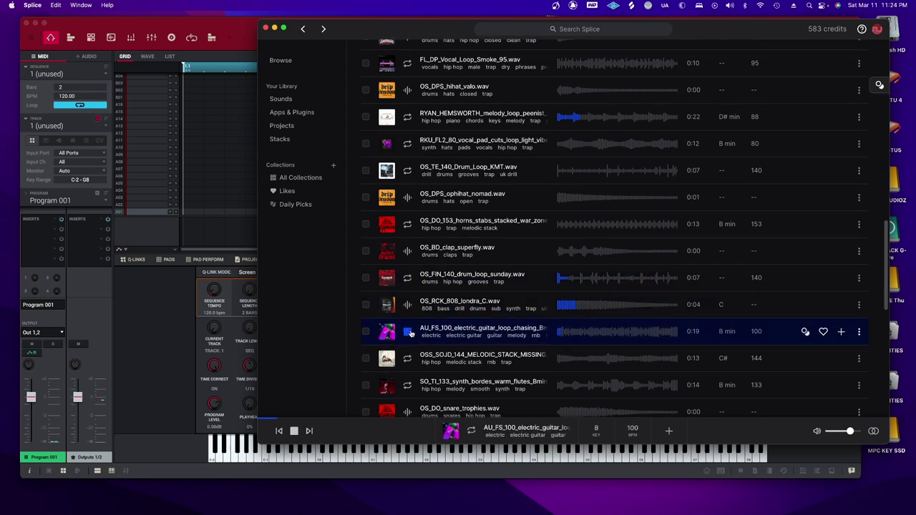
# Preview the 13-second OSS_SOJD_144 melodic stack loop in C#
pyautogui.scroll(-3, 429, 300)
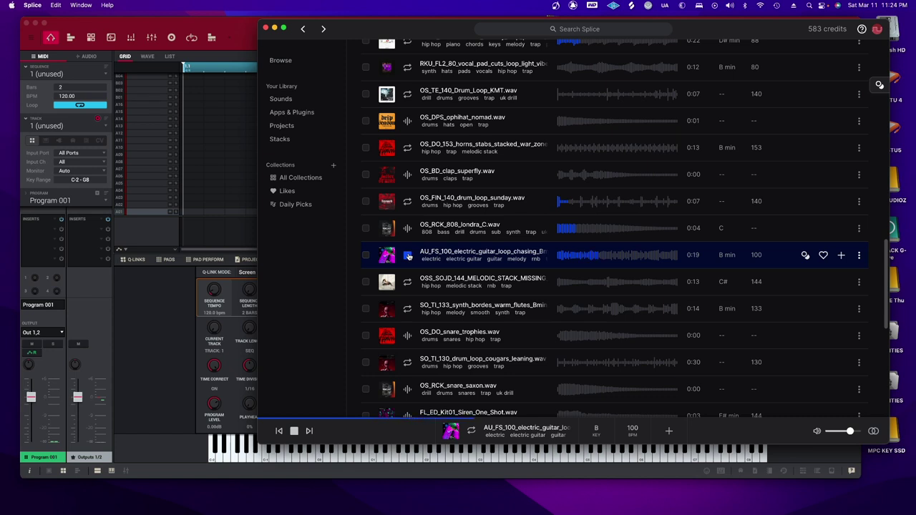
pyautogui.click(408, 284)
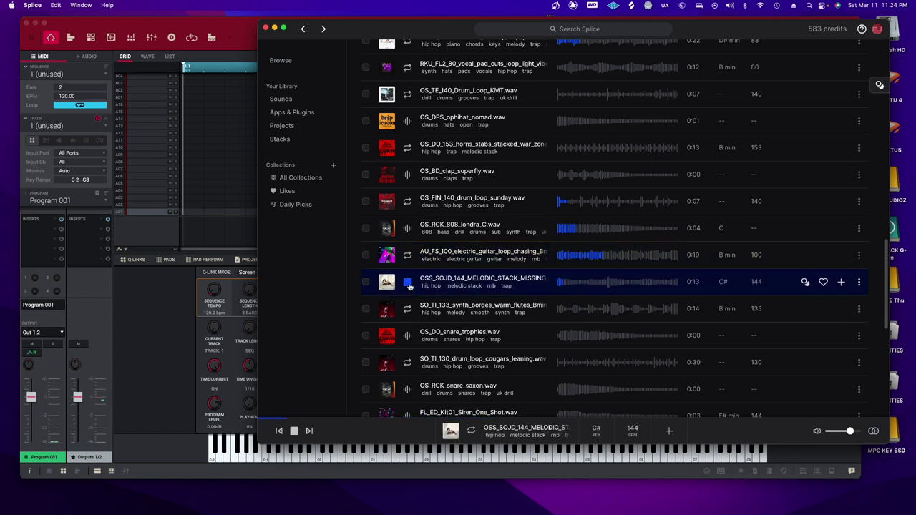
pyautogui.scroll(-2, 443, 279)
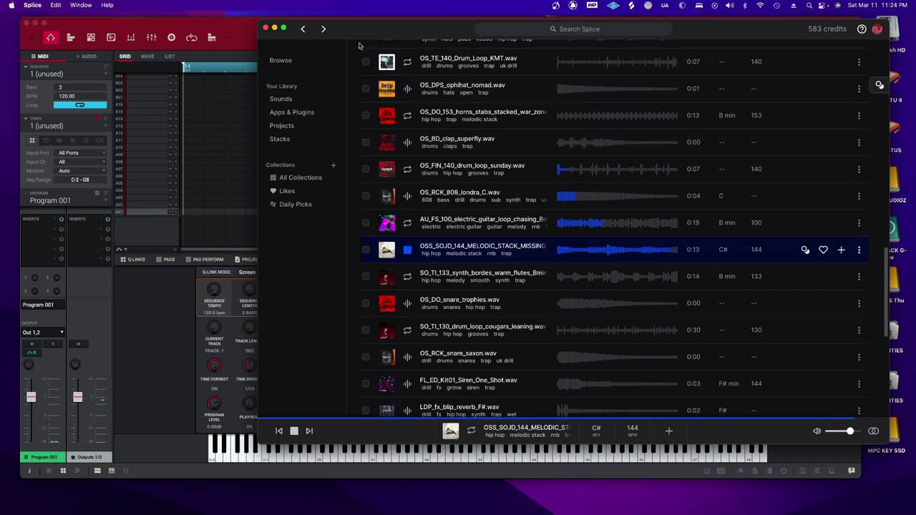
# Shift the Splice window slightly and preview OS_DO_snare_trophies.wav and SO_TI_130_drum_loop_cougars_leaning.wav
pyautogui.moveTo(369, 36); pyautogui.dragTo(398, 33)
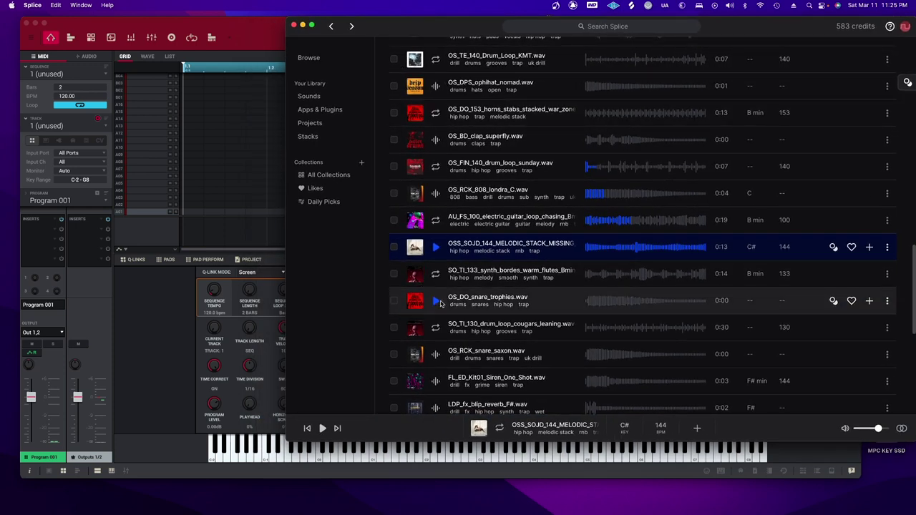
pyautogui.click(436, 301)
pyautogui.scroll(-3, 436, 286)
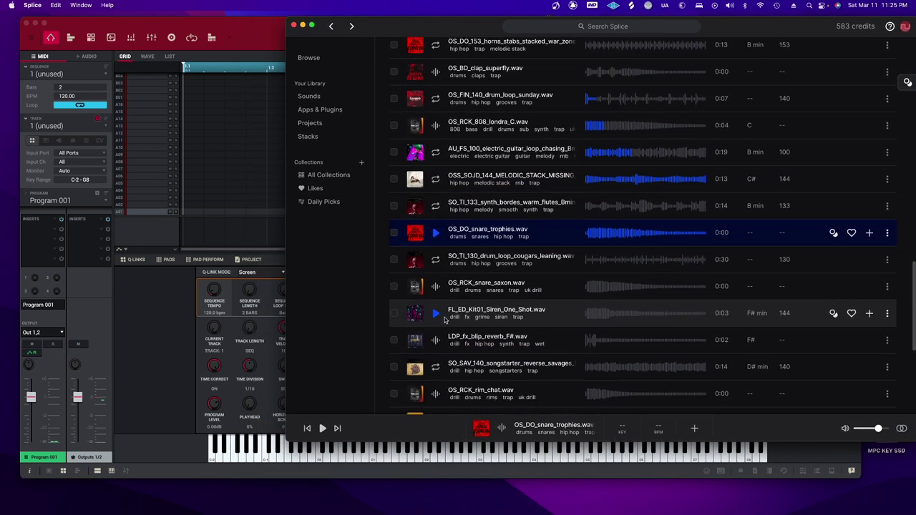
pyautogui.click(437, 260)
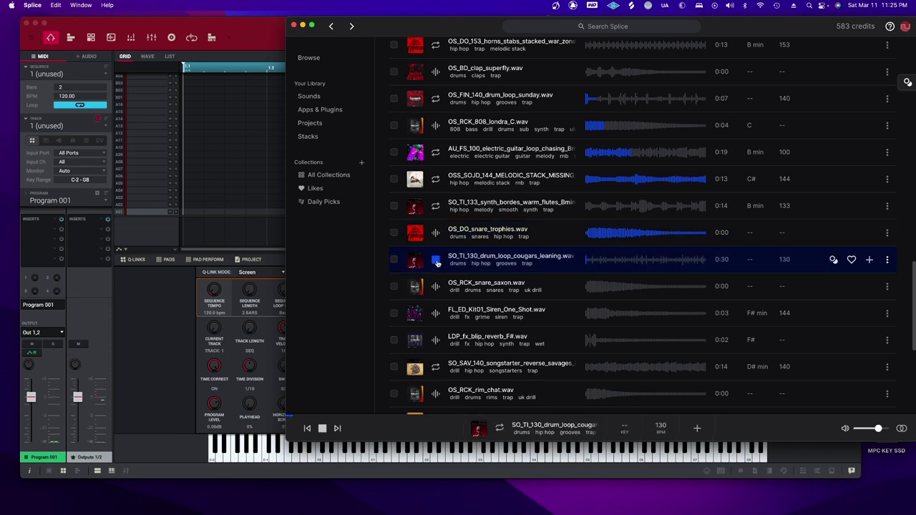
pyautogui.scroll(-2, 441, 290)
pyautogui.scroll(-2, 442, 292)
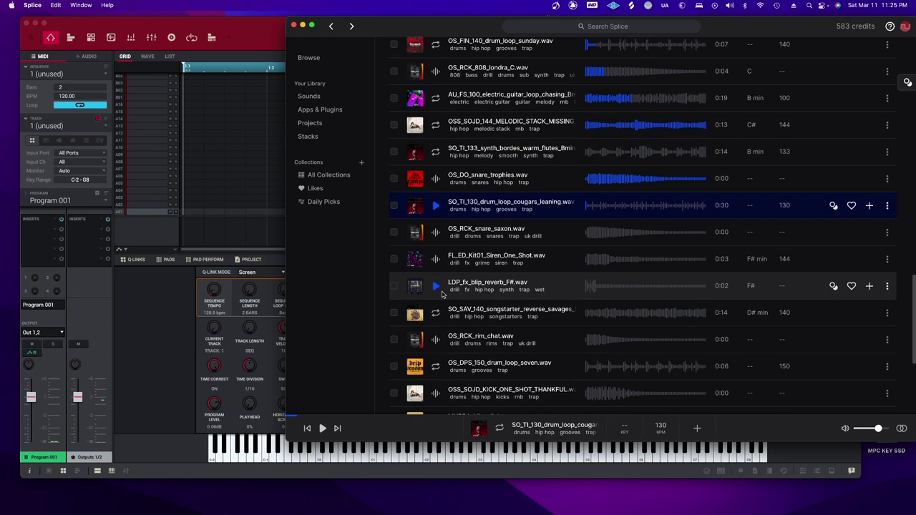
# Preview the 140 BPM SO_SAV_140_songstarter_reverse_savages loop and add it to the Splice library
pyautogui.scroll(-2, 445, 281)
pyautogui.scroll(-3, 447, 275)
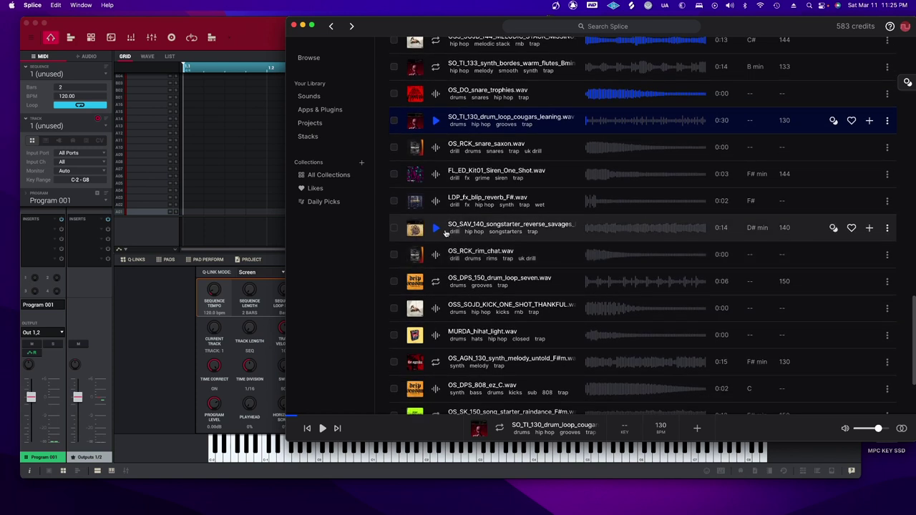
pyautogui.click(437, 229)
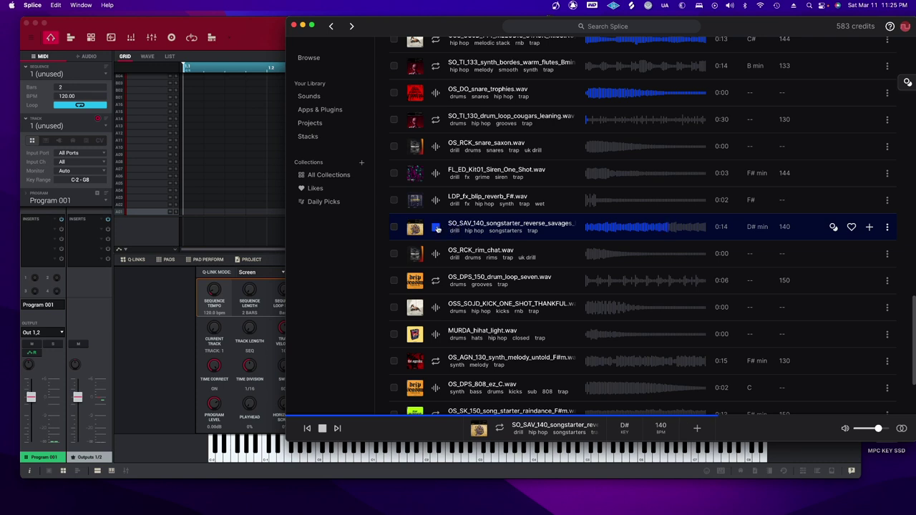
pyautogui.click(436, 228)
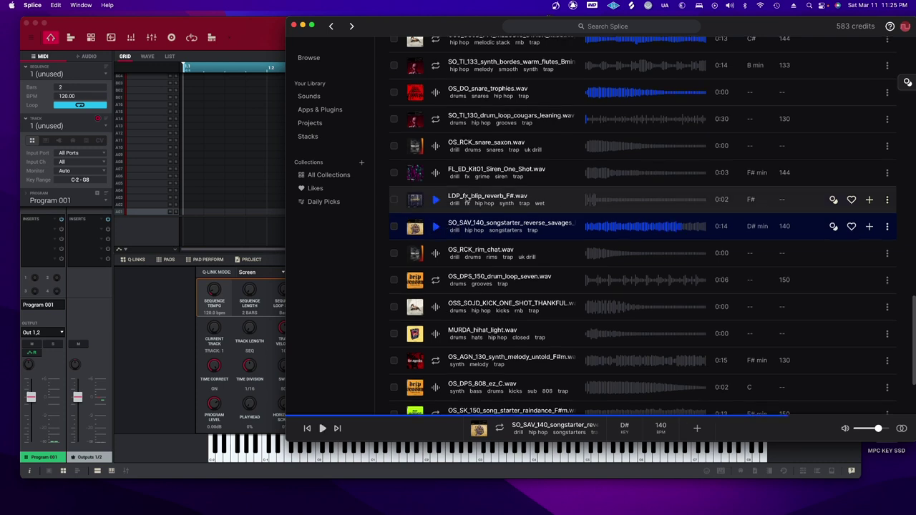
pyautogui.click(871, 227)
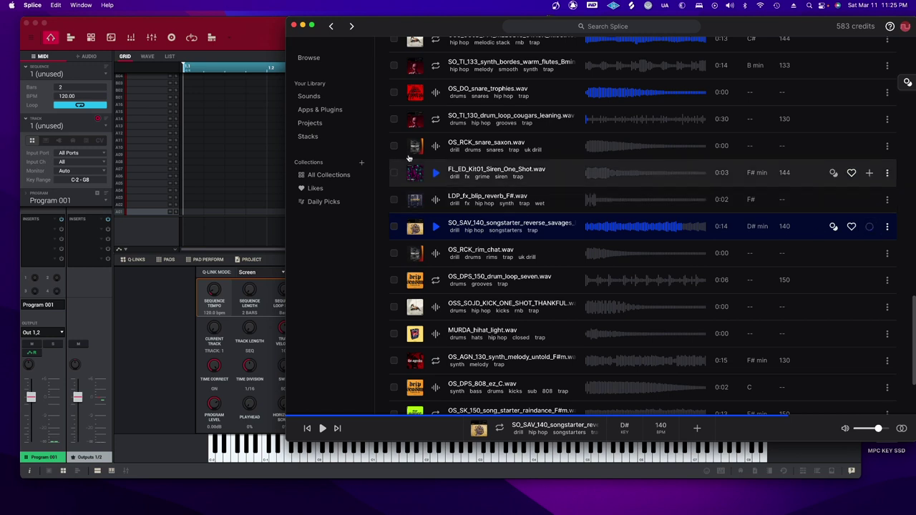
# Move the Splice window aside, load the SO_SAV_140 songstarter onto pad A01 in MPC, and audition it
pyautogui.moveTo(383, 31); pyautogui.dragTo(446, 31)
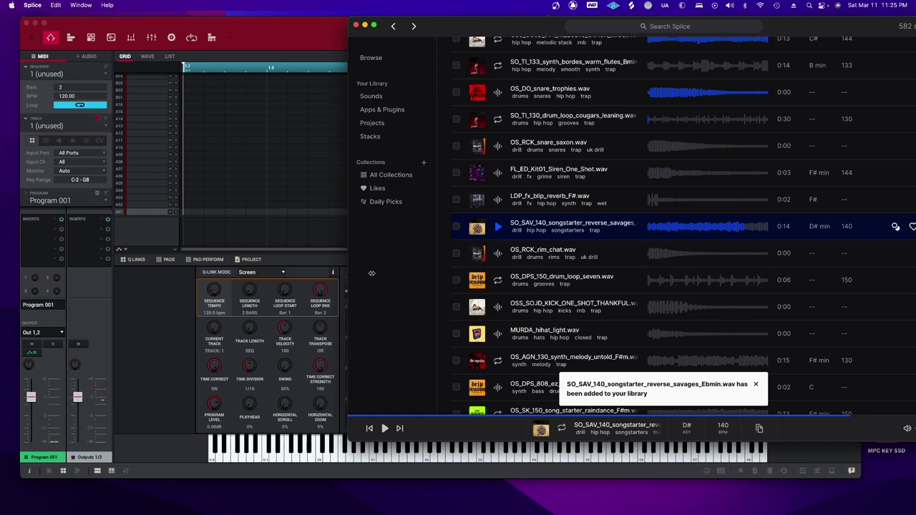
pyautogui.moveTo(431, 27); pyautogui.dragTo(547, 28)
pyautogui.moveTo(592, 227); pyautogui.dragTo(353, 413)
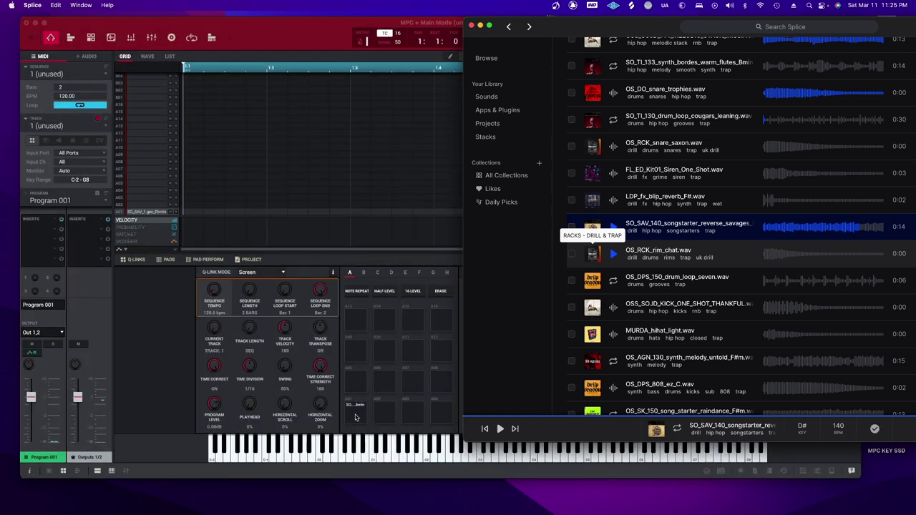
pyautogui.click(358, 413)
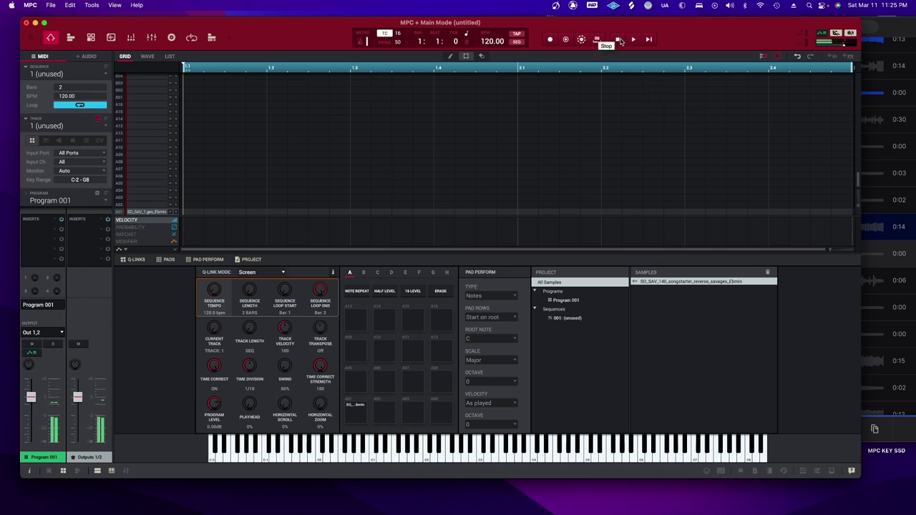
pyautogui.click(620, 40)
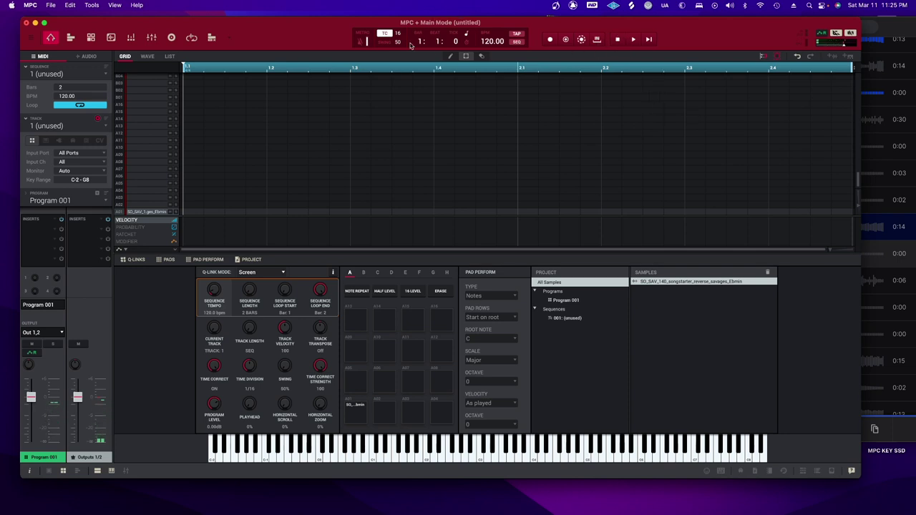
# Set the sequence tempo to 144 BPM and its length to 8 bars
pyautogui.doubleClick(492, 41)
pyautogui.write('144')
pyautogui.press('Return')
pyautogui.write('8')
pyautogui.press('Return')
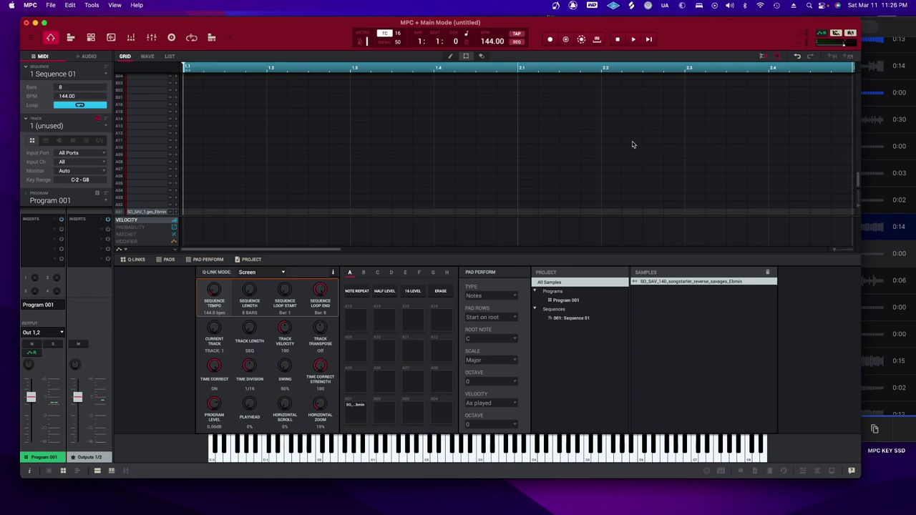
# Record a take of the pad A01 sample at 144 BPM and stop the transport
pyautogui.press('r')
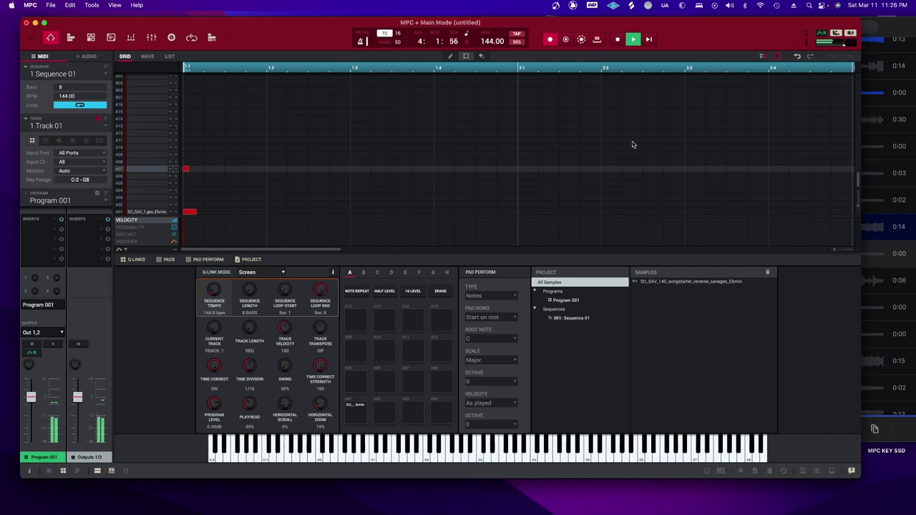
pyautogui.press('space')
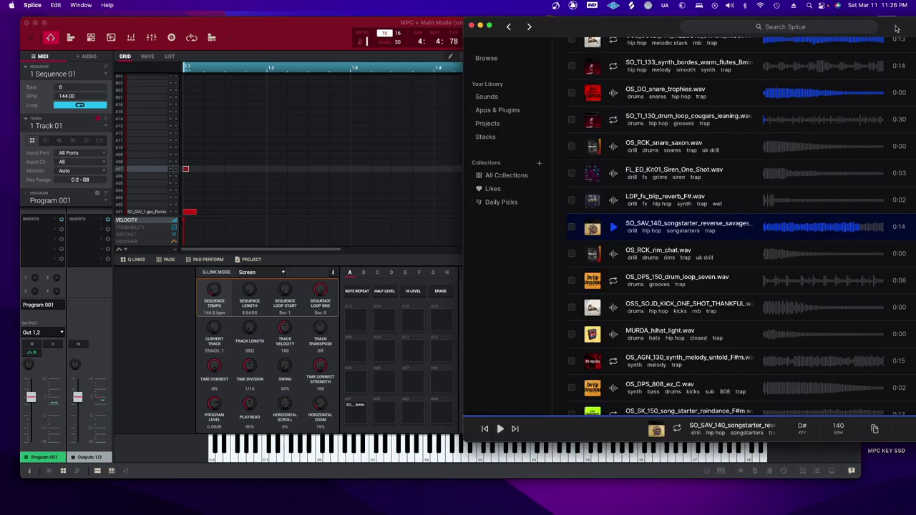
# Check the loop's tempo in Splice and set the MPC sequence tempo to 140 BPM
pyautogui.click(895, 28)
pyautogui.doubleClick(608, 27)
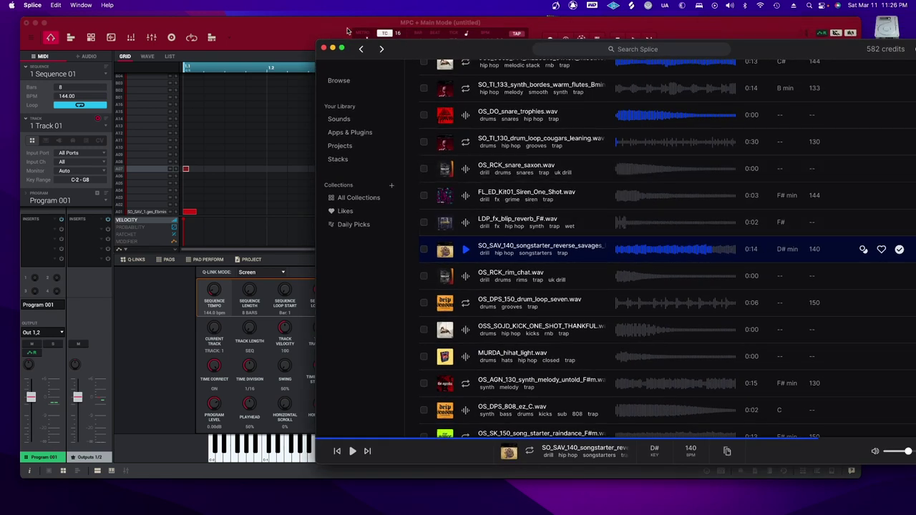
pyautogui.click(294, 25)
pyautogui.doubleClick(494, 39)
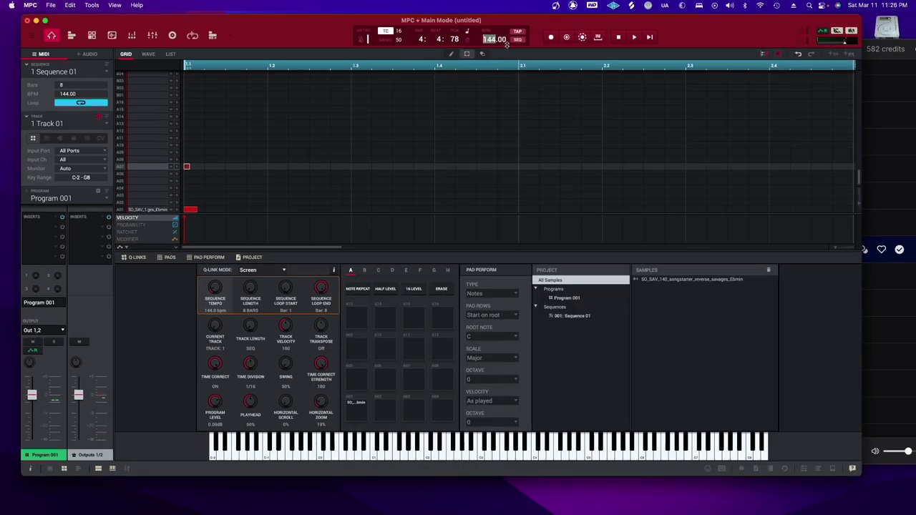
pyautogui.write('140')
pyautogui.press('Return')
# Fit all eight bars into the MPC grid view and lower the Program 001 level to about -8 dB
pyautogui.click(892, 48)
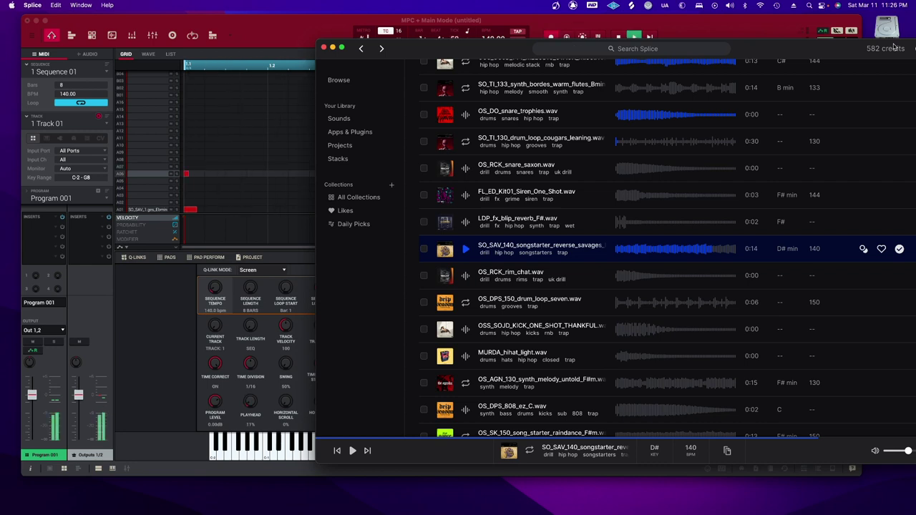
pyautogui.moveTo(267, 27); pyautogui.dragTo(247, 28)
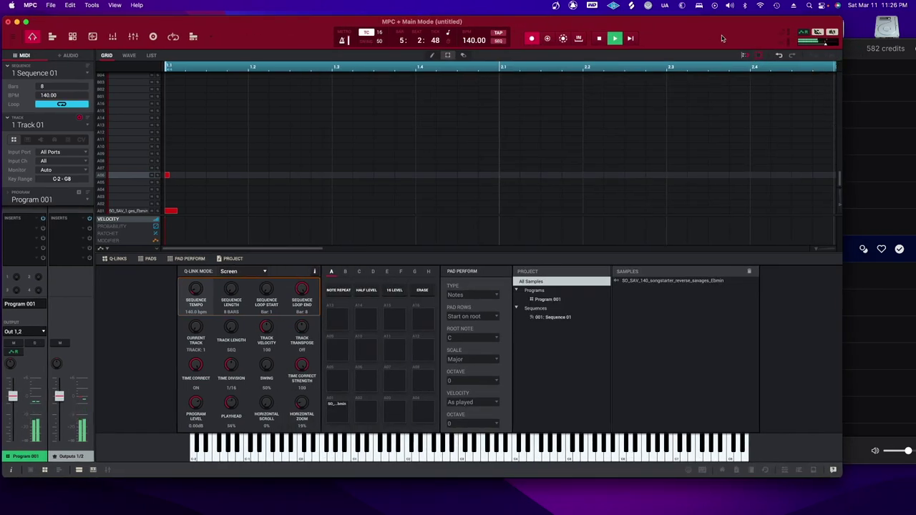
pyautogui.click(819, 251)
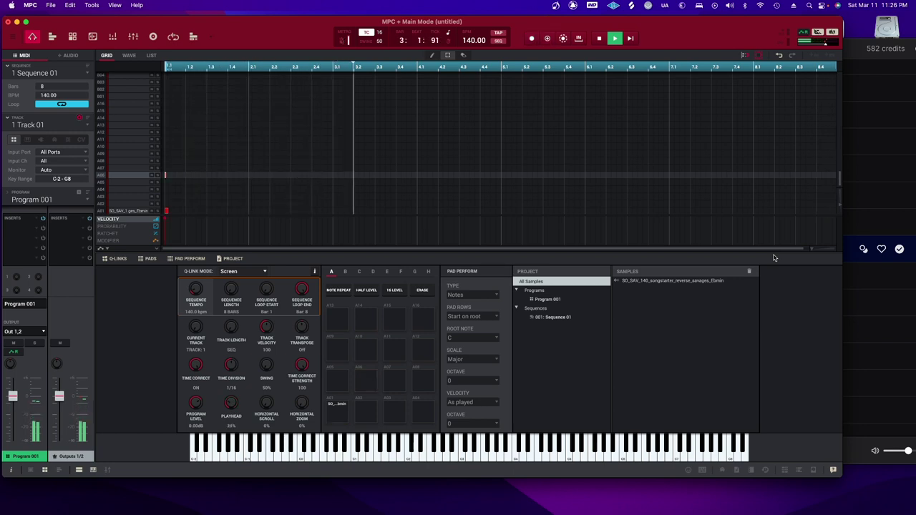
pyautogui.moveTo(12, 396); pyautogui.dragTo(13, 413)
pyautogui.press('super+Tab')
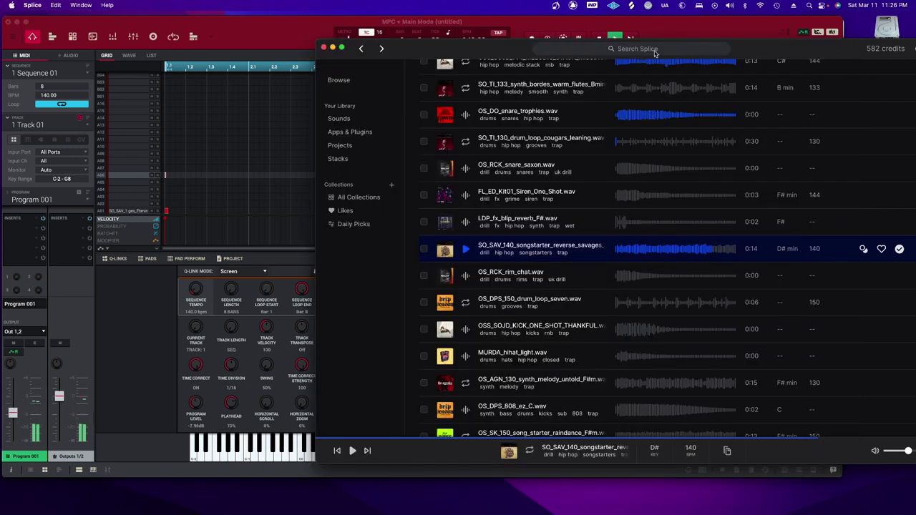
pyautogui.moveTo(460, 49); pyautogui.dragTo(477, 66)
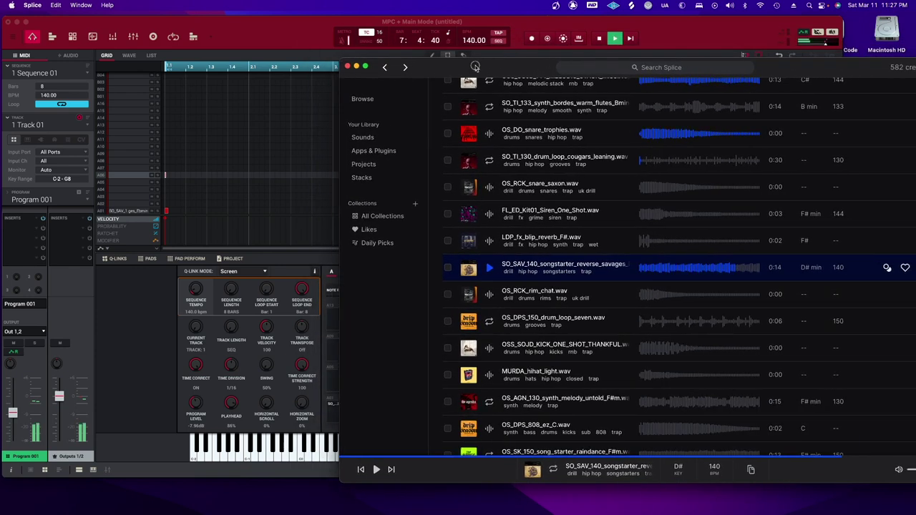
pyautogui.click(594, 25)
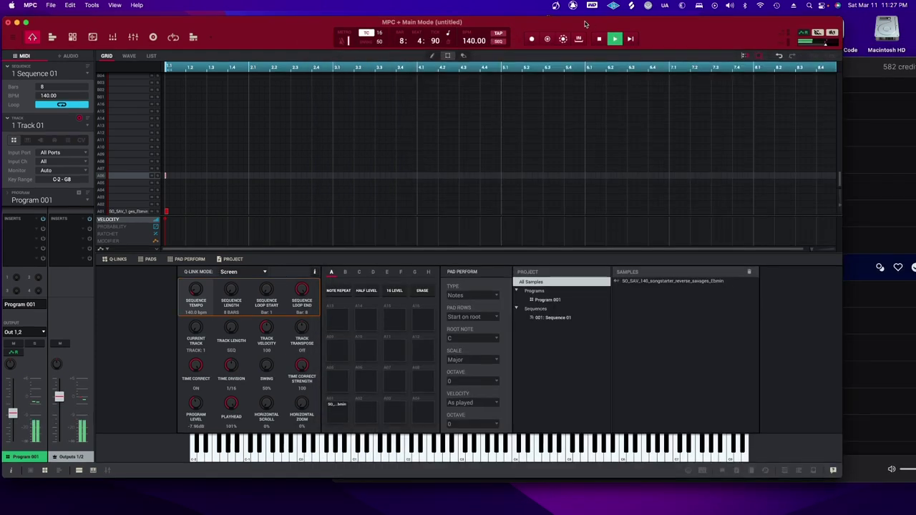
pyautogui.click(850, 70)
pyautogui.moveTo(850, 69); pyautogui.dragTo(697, 54)
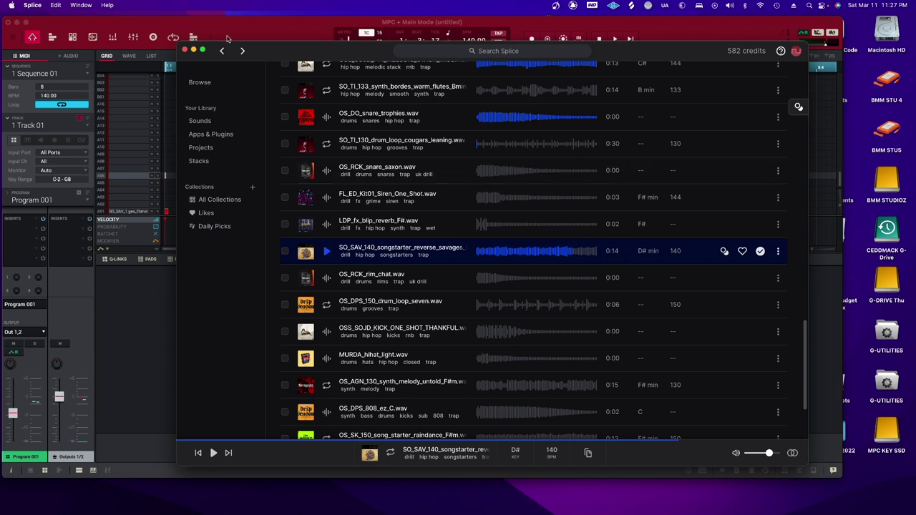
pyautogui.moveTo(251, 49); pyautogui.dragTo(485, 66)
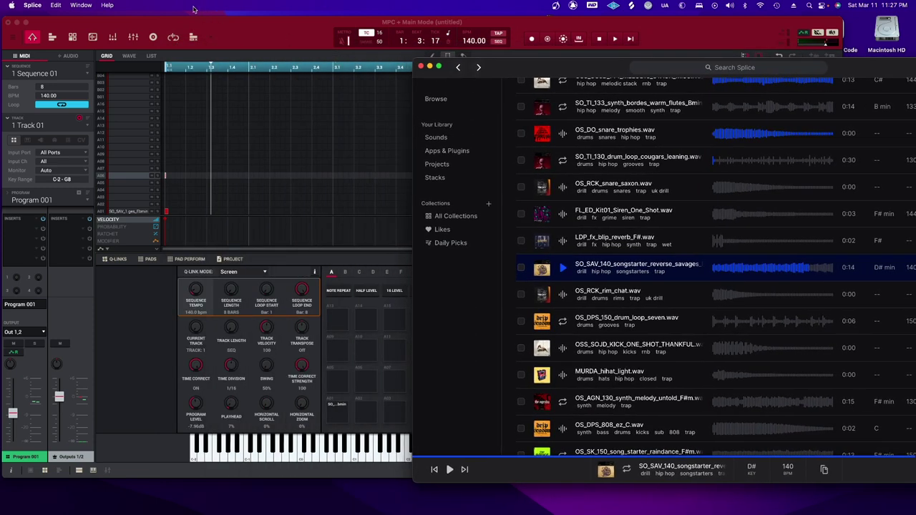
# Switch to MPC and load the Flex Beat VST plugin into an insert slot on Program 001
pyautogui.doubleClick(170, 24)
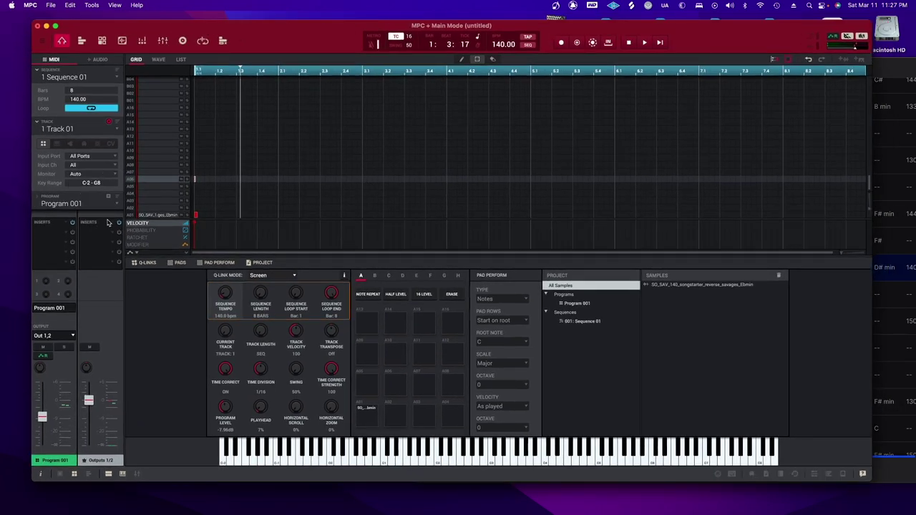
pyautogui.doubleClick(64, 233)
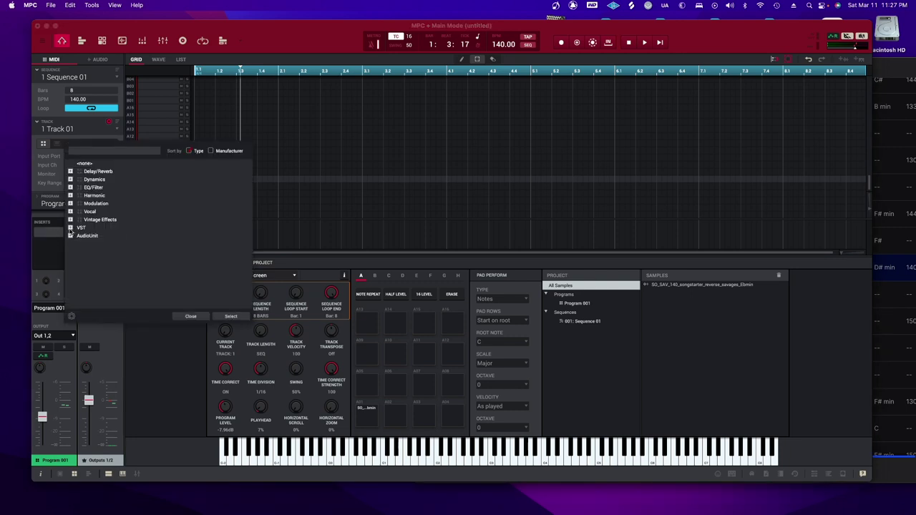
pyautogui.click(71, 227)
pyautogui.scroll(-10, 104, 257)
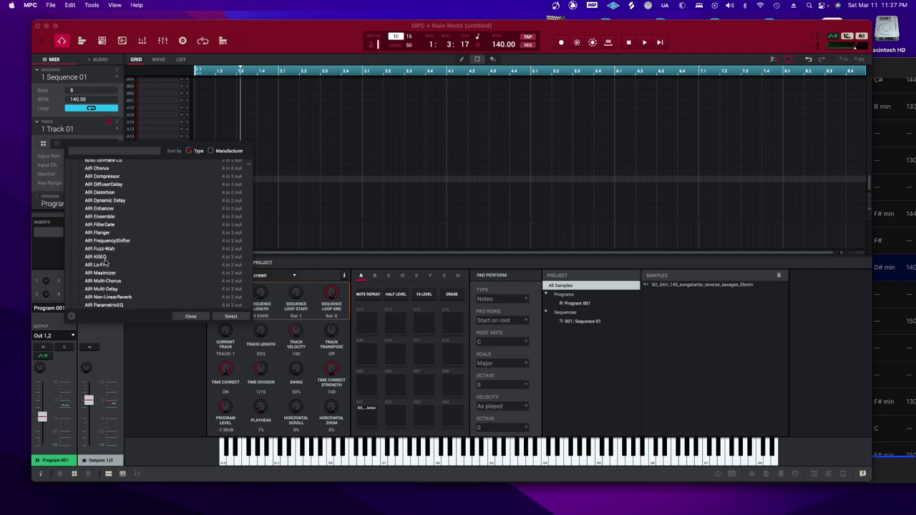
pyautogui.scroll(-3, 106, 264)
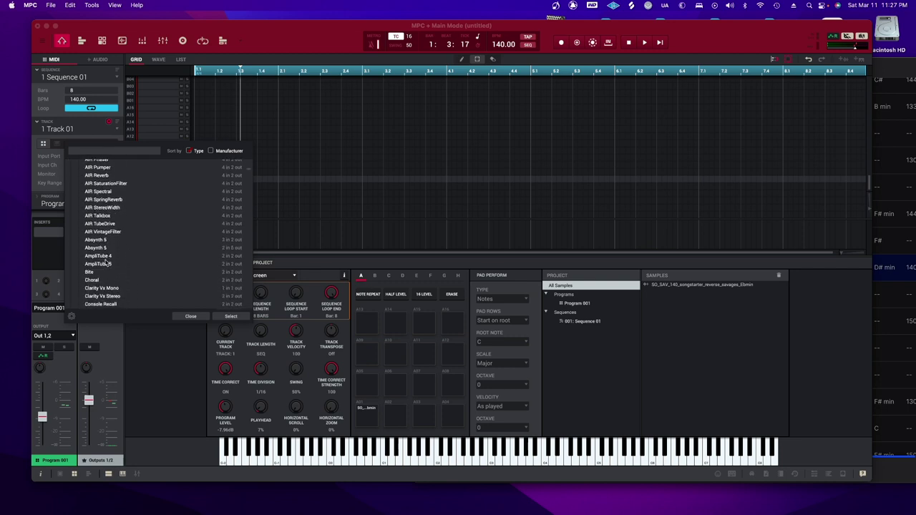
pyautogui.scroll(-6, 105, 262)
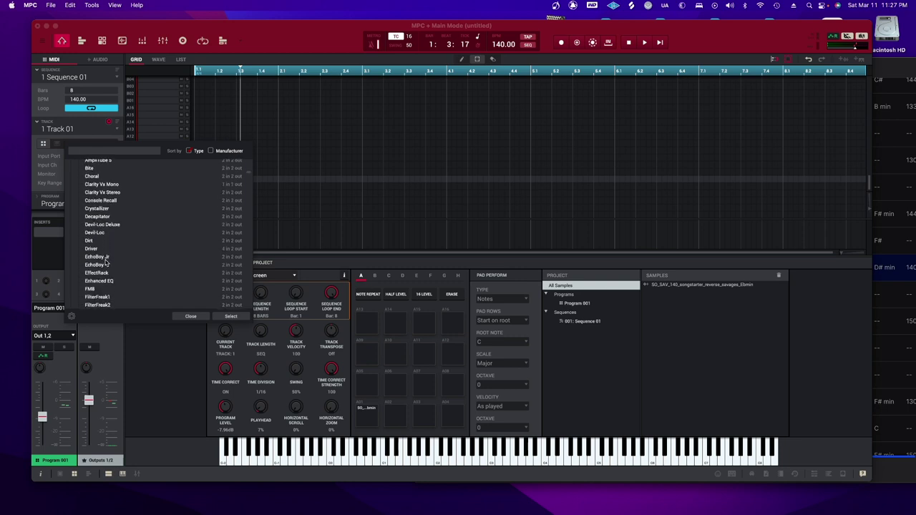
pyautogui.scroll(-3, 105, 262)
pyautogui.click(230, 317)
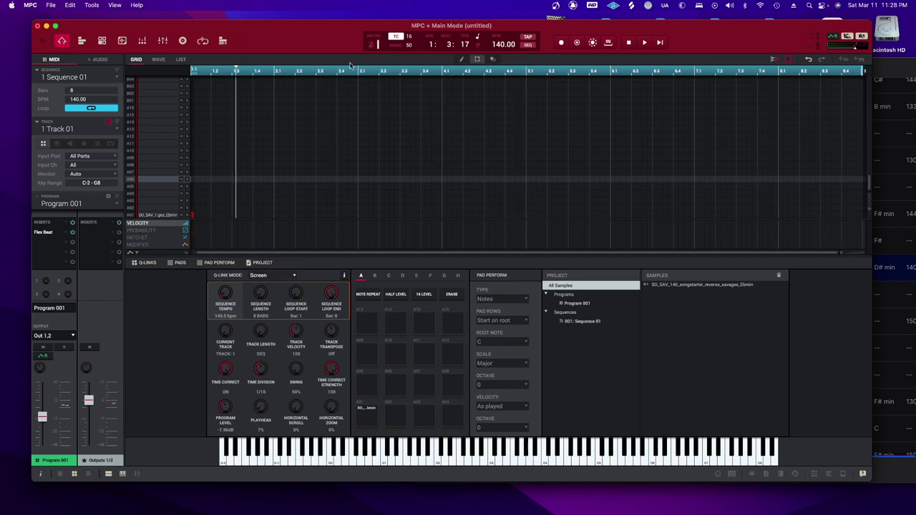
# Reposition the MPC window, open the Flex Beat editor, and start sequence playback
pyautogui.moveTo(323, 36); pyautogui.dragTo(321, 64)
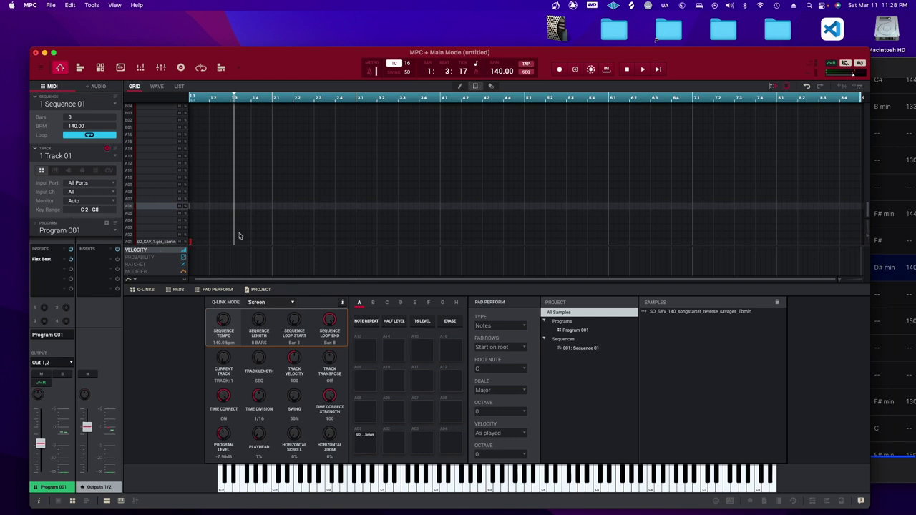
pyautogui.moveTo(325, 74)
pyautogui.mouseDown()
pyautogui.moveTo(325, 105)
pyautogui.moveTo(359, 109)
pyautogui.moveTo(328, 71)
pyautogui.mouseUp()
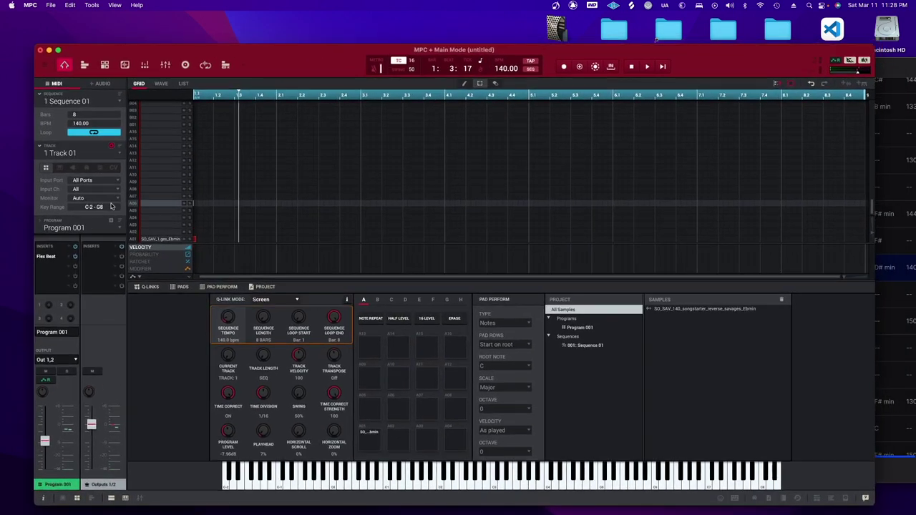
pyautogui.doubleClick(52, 258)
pyautogui.press('space')
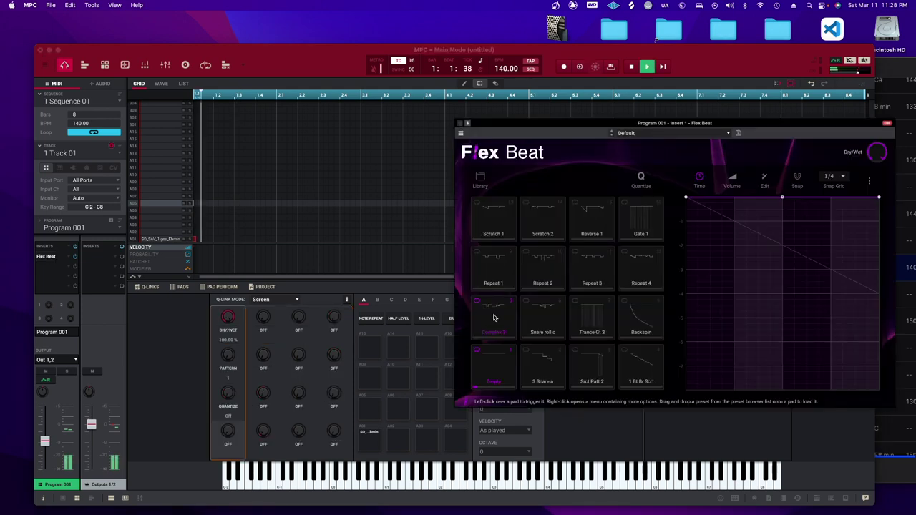
# Audition Flex Beat's Complex 3, 3 Snare a, Repeat 1, Repeat 2, Trance Gt 3 and Srnt Patt 2 patterns on the playing loop
pyautogui.click(493, 315)
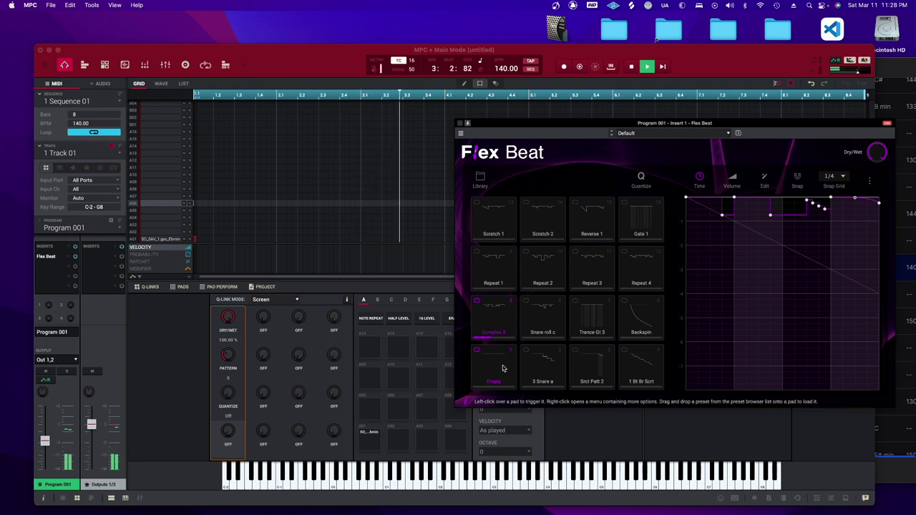
pyautogui.click(548, 369)
pyautogui.click(524, 272)
pyautogui.click(510, 270)
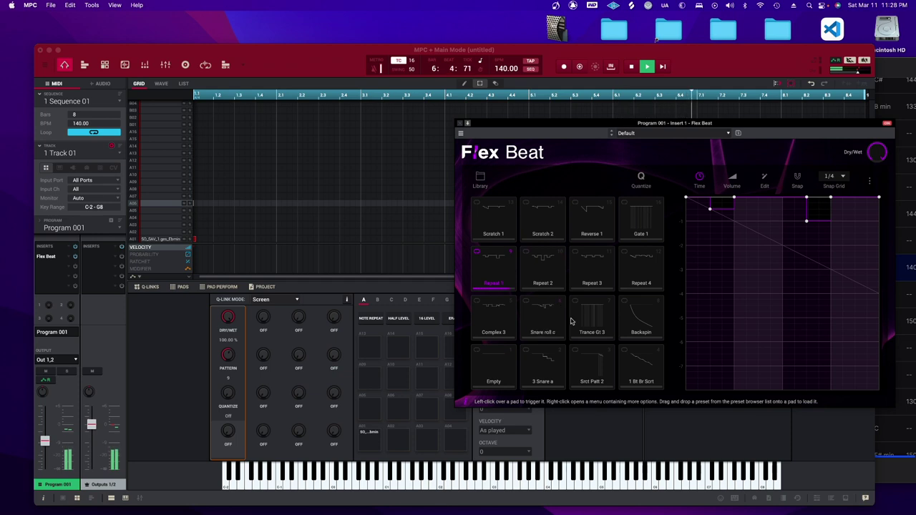
pyautogui.click(555, 269)
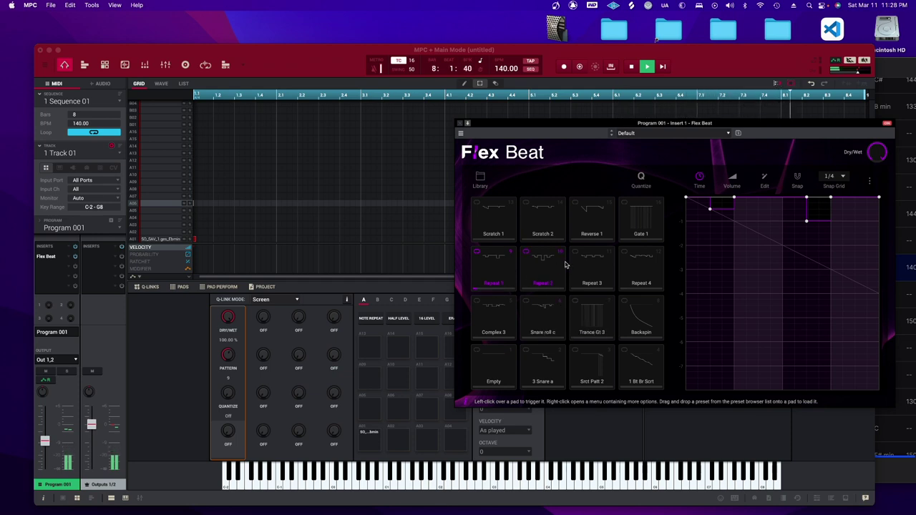
pyautogui.click(582, 313)
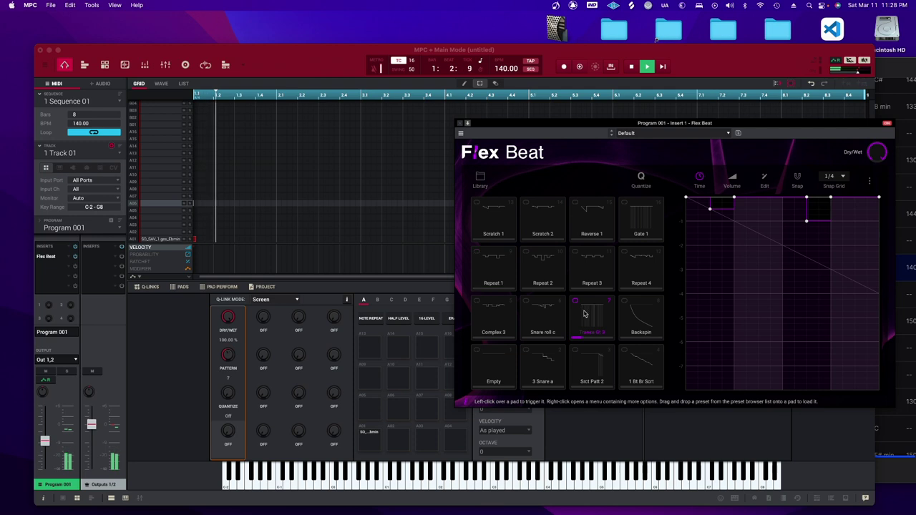
pyautogui.click(582, 313)
pyautogui.click(593, 370)
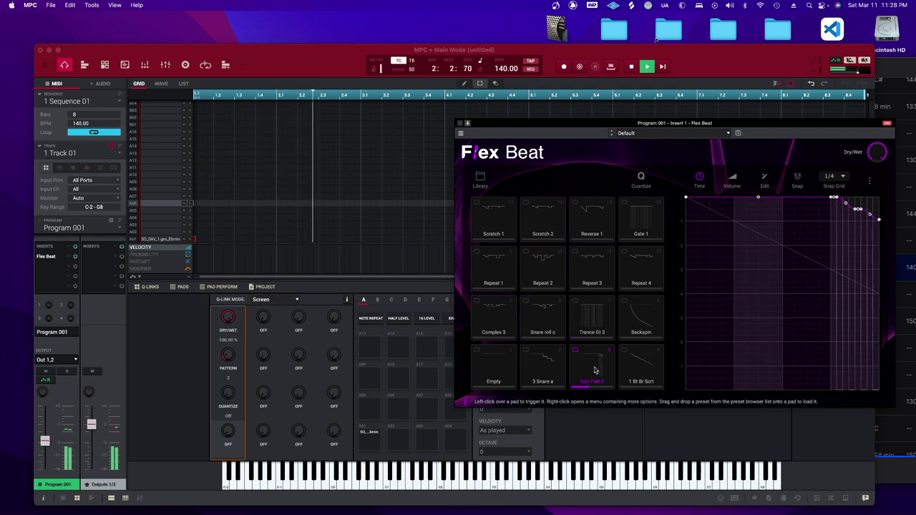
# Move the MPC window aside and set Flex Beat's Dry/Wet mix to 63% with the Repeat a pattern on the playing loop
pyautogui.click(548, 362)
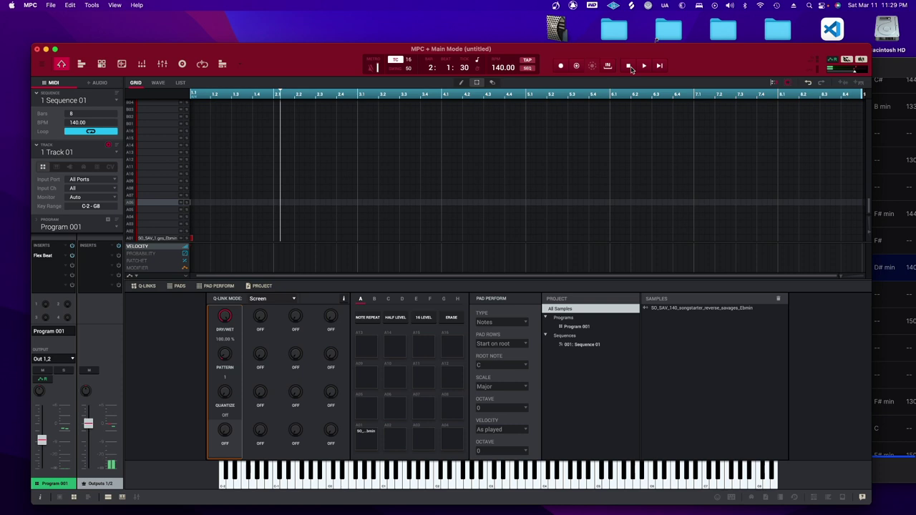
pyautogui.moveTo(673, 57); pyautogui.dragTo(513, 75)
pyautogui.moveTo(767, 146); pyautogui.dragTo(760, 194)
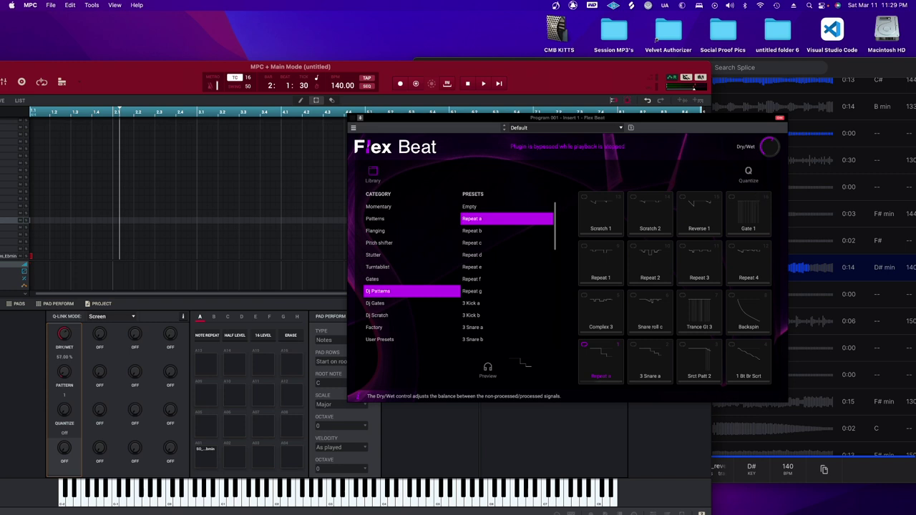
pyautogui.click(483, 83)
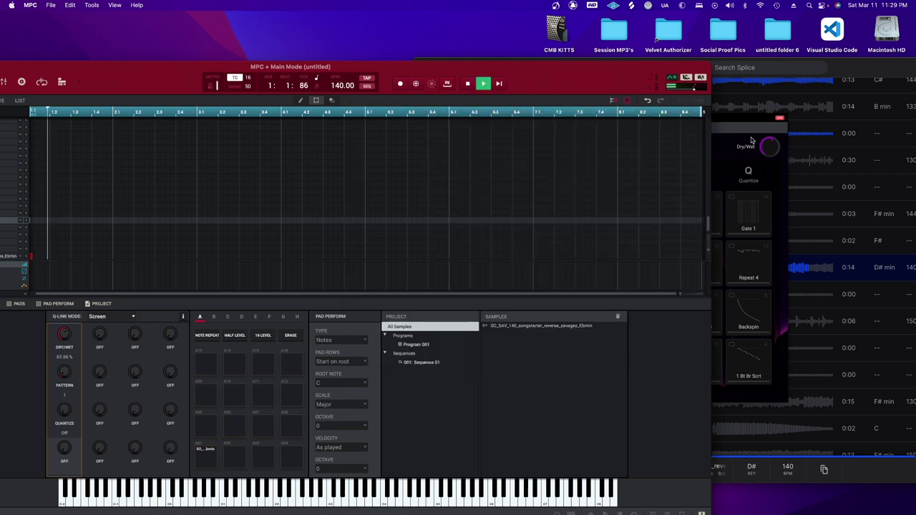
pyautogui.click(773, 147)
pyautogui.moveTo(773, 147); pyautogui.dragTo(770, 136)
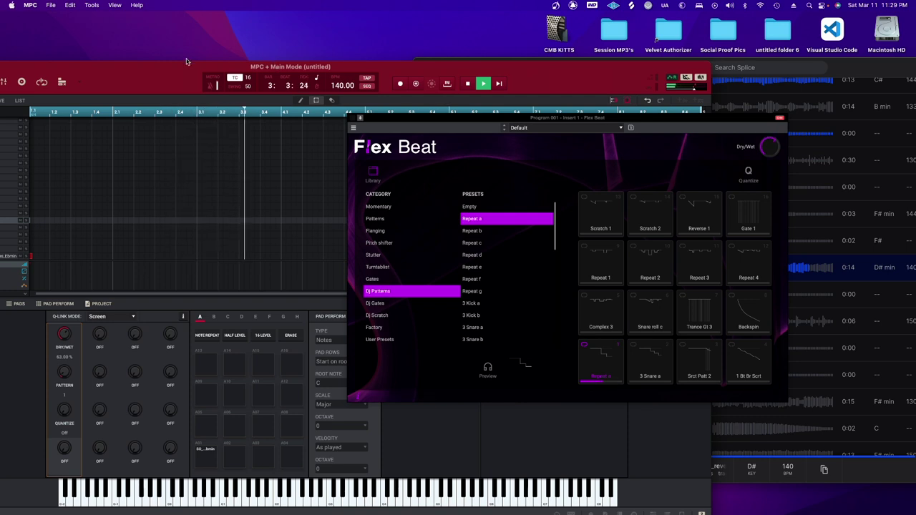
# Bring the MPC main window back in front of Splice, reposition it fully in view and stop playback
pyautogui.doubleClick(256, 66)
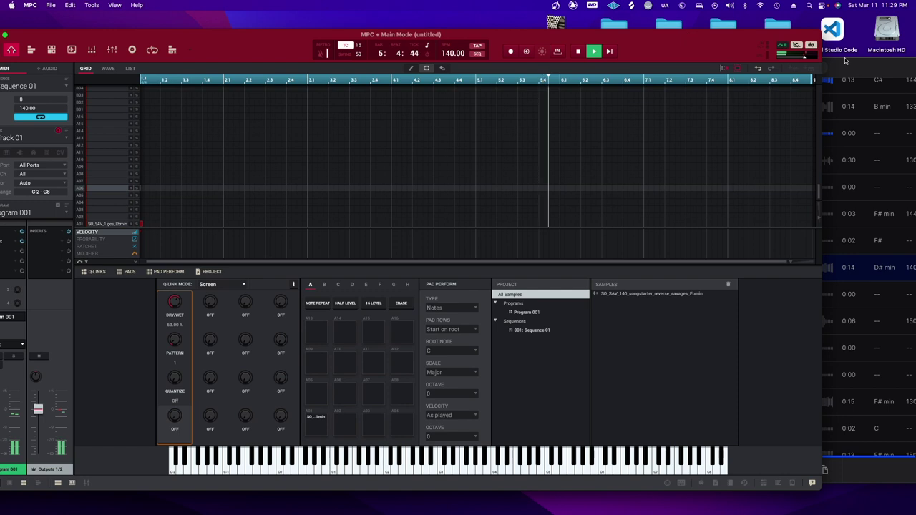
pyautogui.click(844, 65)
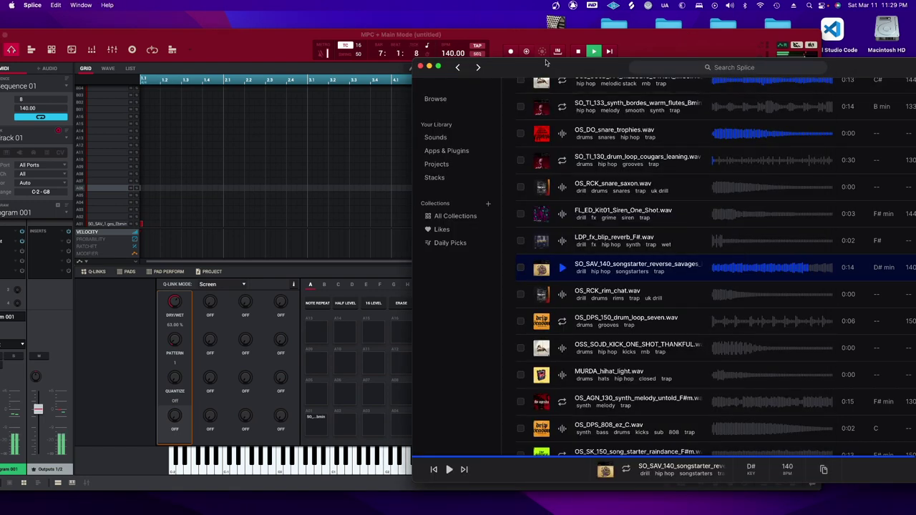
pyautogui.click(571, 42)
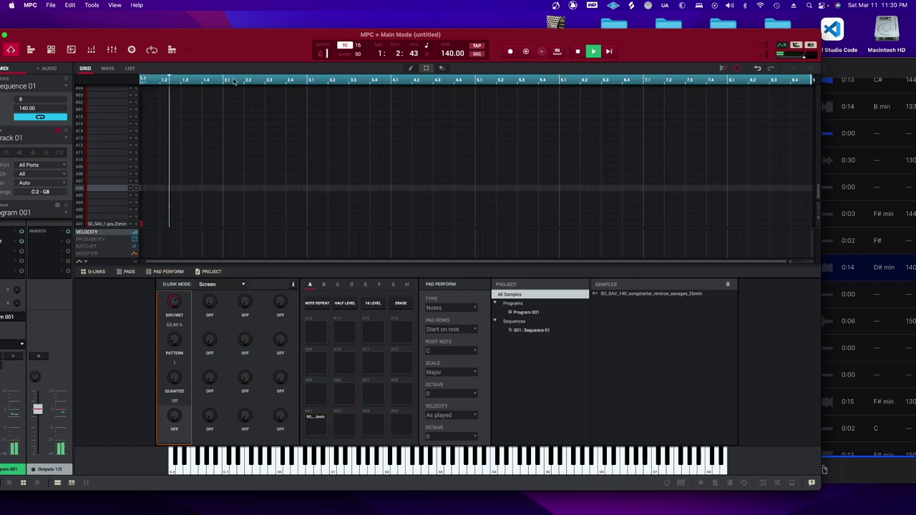
pyautogui.moveTo(220, 40); pyautogui.dragTo(261, 37)
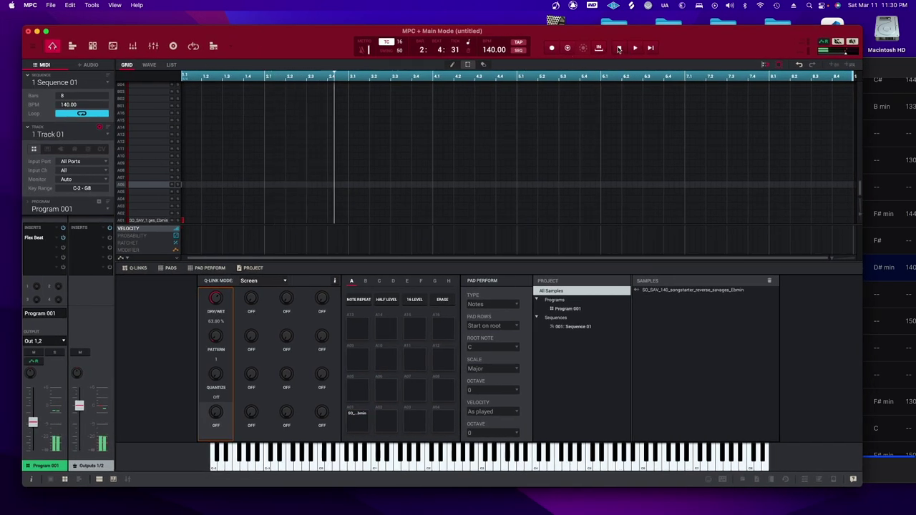
# Save the MPC project under the name ccheatcodez
pyautogui.click(50, 5)
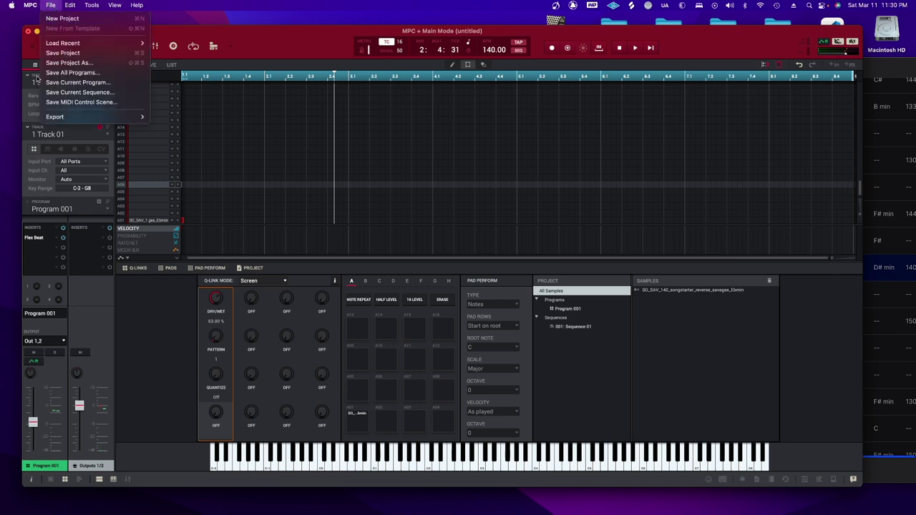
pyautogui.click(70, 54)
pyautogui.press('Return')
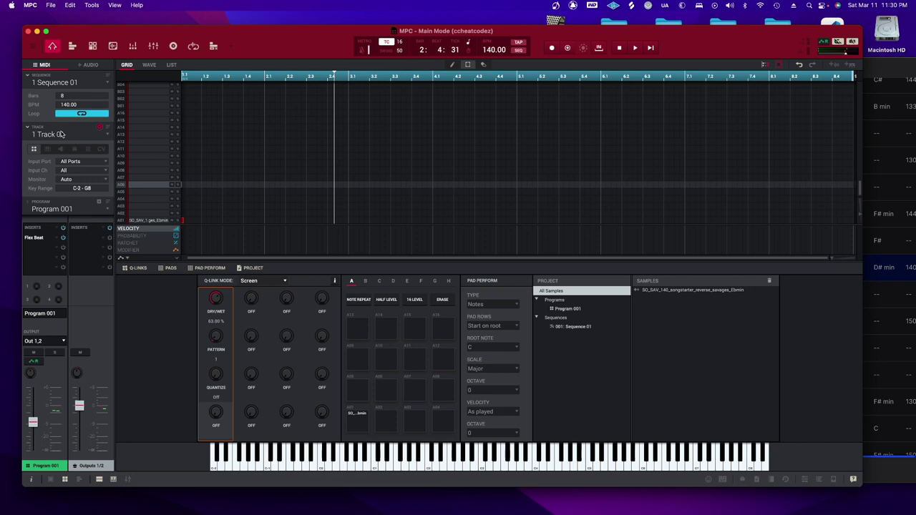
# Rename Track 01 to main1 and switch to the unused track 2
pyautogui.doubleClick(62, 134)
pyautogui.write('main1')
pyautogui.press('Return')
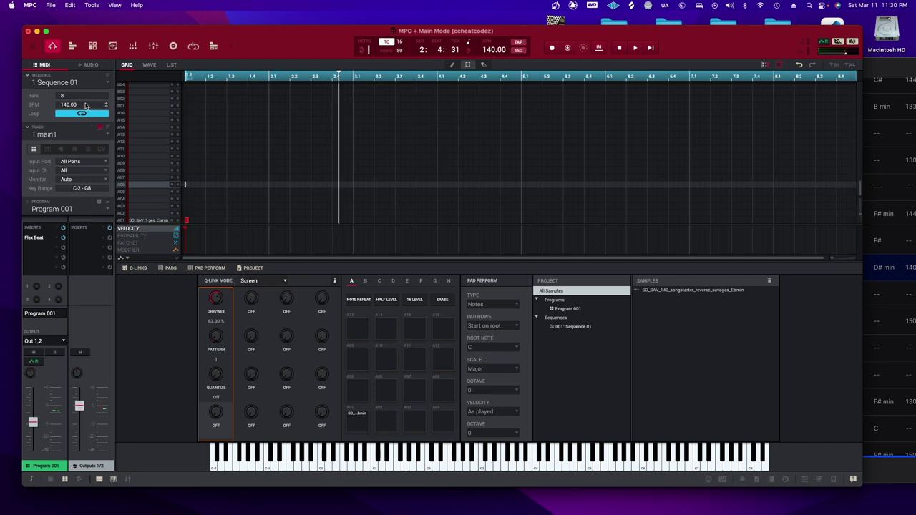
pyautogui.click(106, 134)
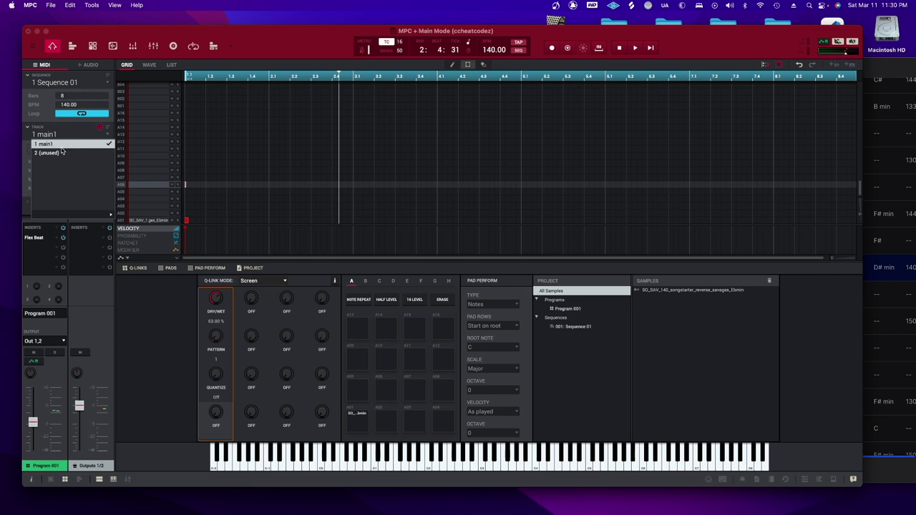
pyautogui.click(63, 153)
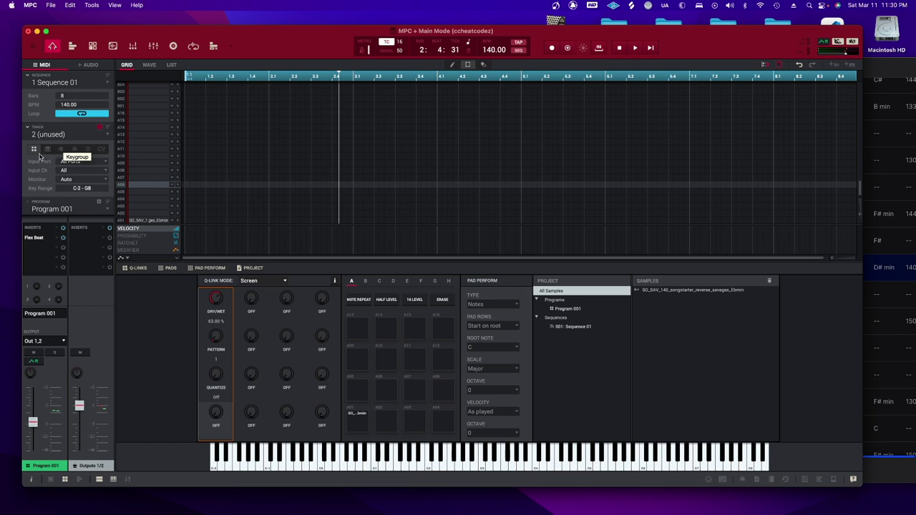
# Search Spotlight for "bolo", close the eCamm Vids window and open the Bolo Sample Packs folder in Finder
pyautogui.click(809, 7)
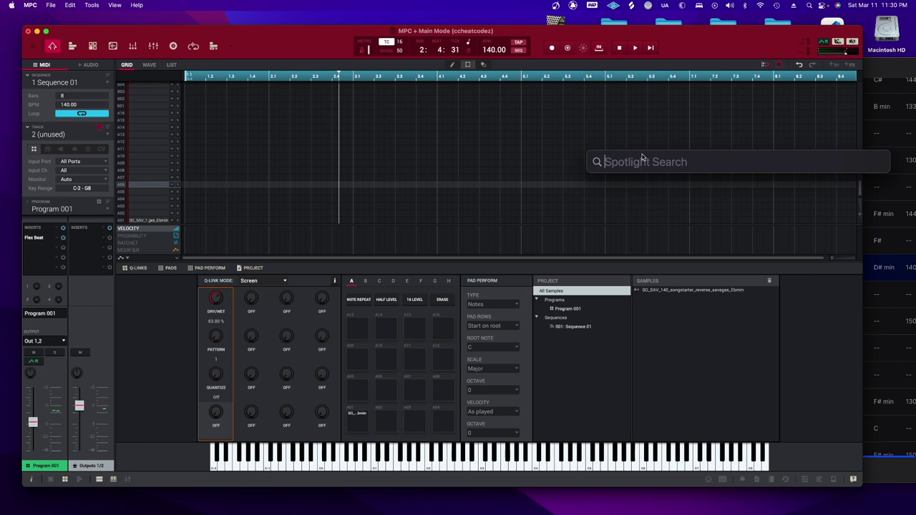
pyautogui.write('bolo')
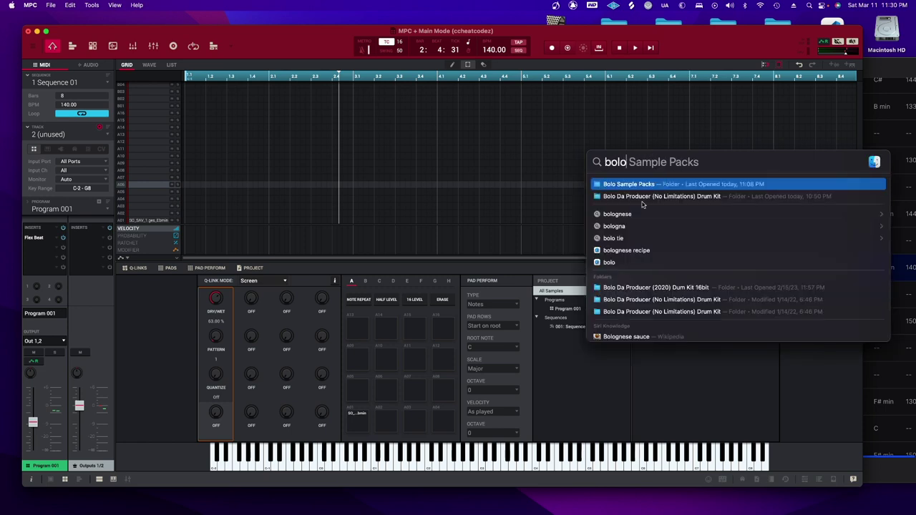
pyautogui.click(600, 186)
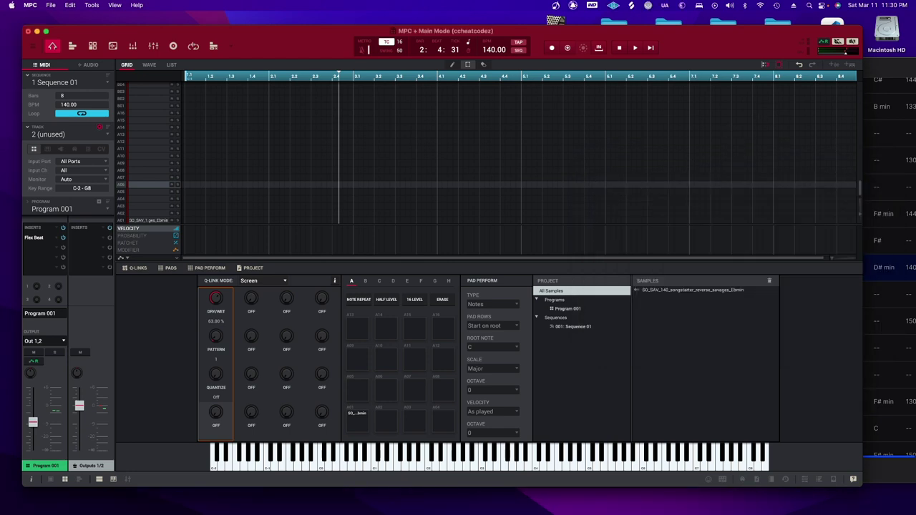
pyautogui.click(535, 501)
pyautogui.moveTo(709, 156); pyautogui.dragTo(570, 120)
pyautogui.scroll(10, 638, 140)
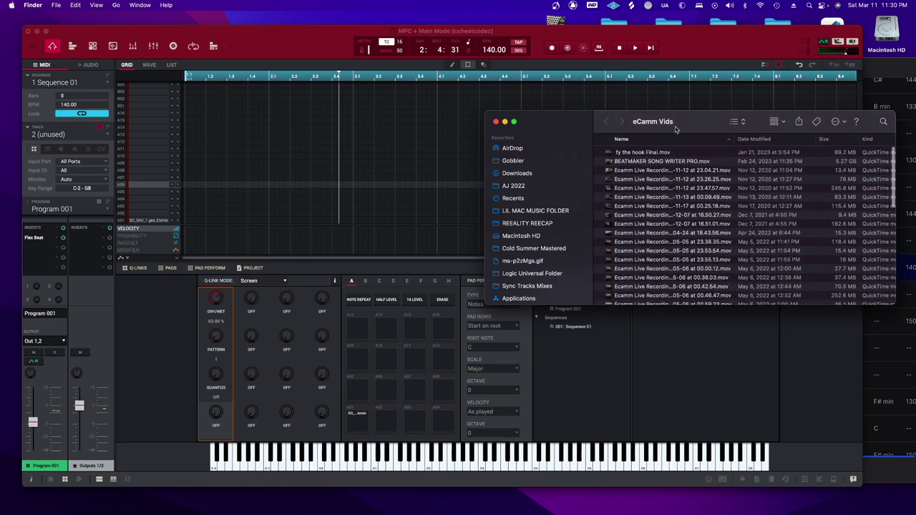
pyautogui.moveTo(563, 120); pyautogui.dragTo(582, 119)
pyautogui.press('super+w')
pyautogui.press('super+space')
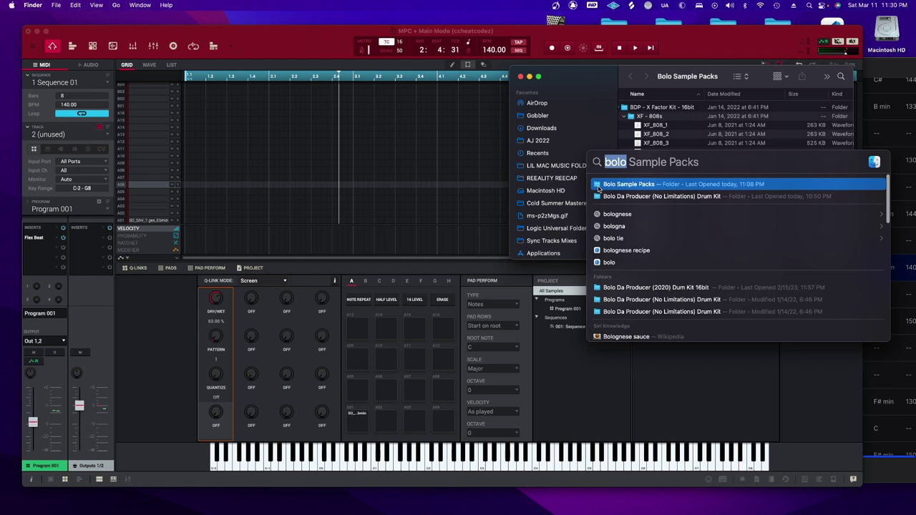
pyautogui.click(598, 187)
pyautogui.click(608, 192)
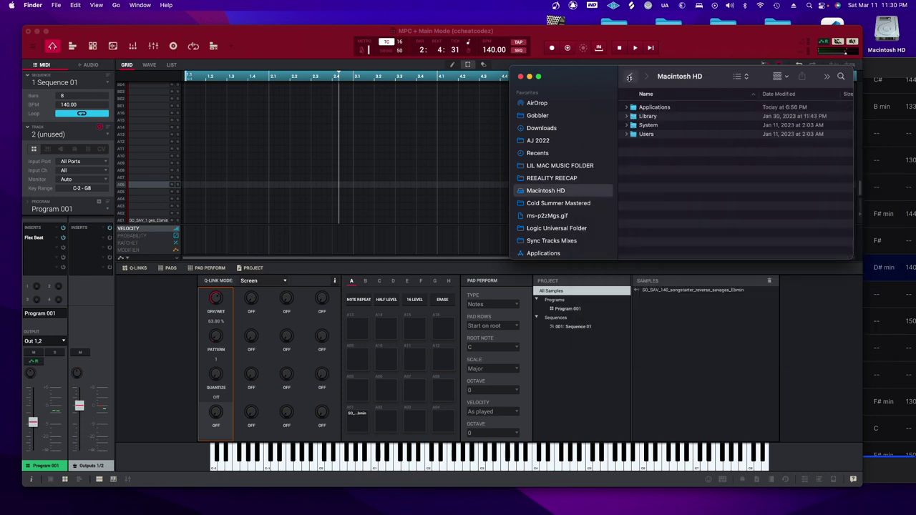
pyautogui.click(629, 77)
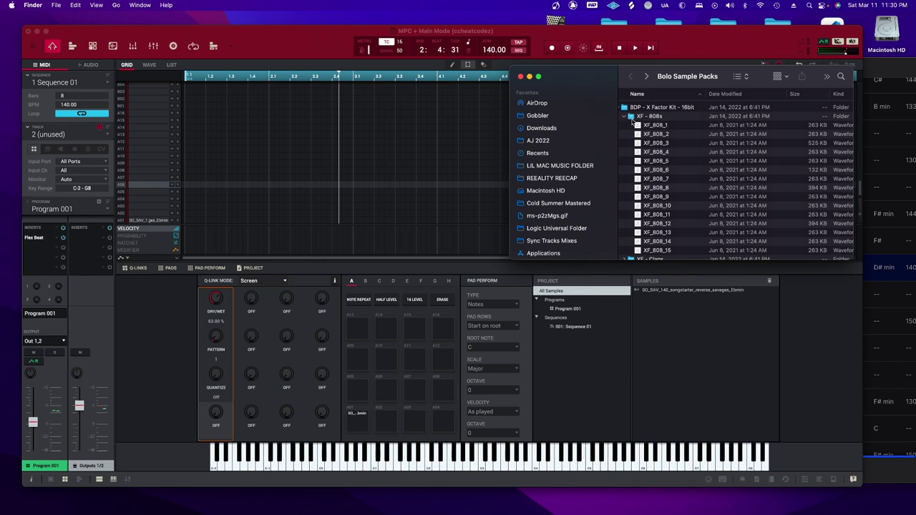
# Expand the XF - Claps folder and audition the clap samples from XF_Clap_1 onward, ending on XF_Clap_8
pyautogui.click(625, 116)
pyautogui.click(625, 125)
pyautogui.click(656, 134)
pyautogui.press('space')
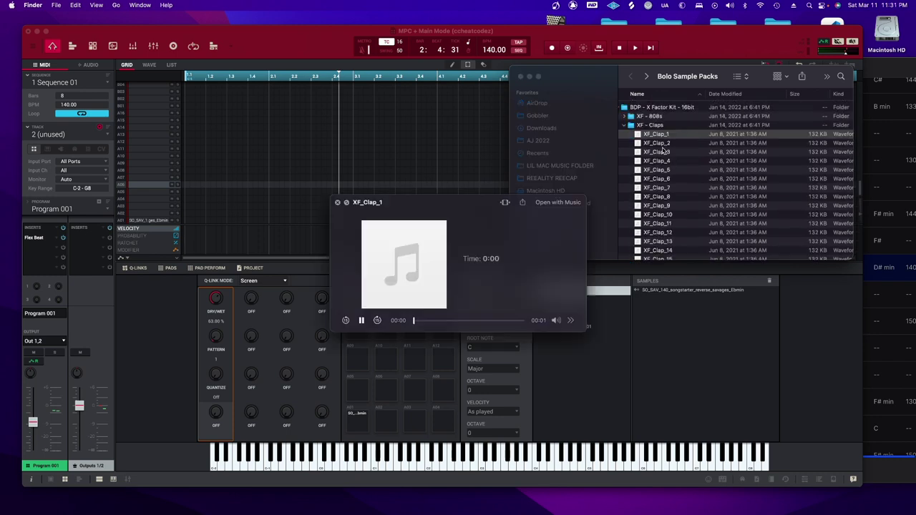
pyautogui.press('Down')
pyautogui.press('Down')
pyautogui.press('Down')
pyautogui.press('Down')
pyautogui.press('Down')
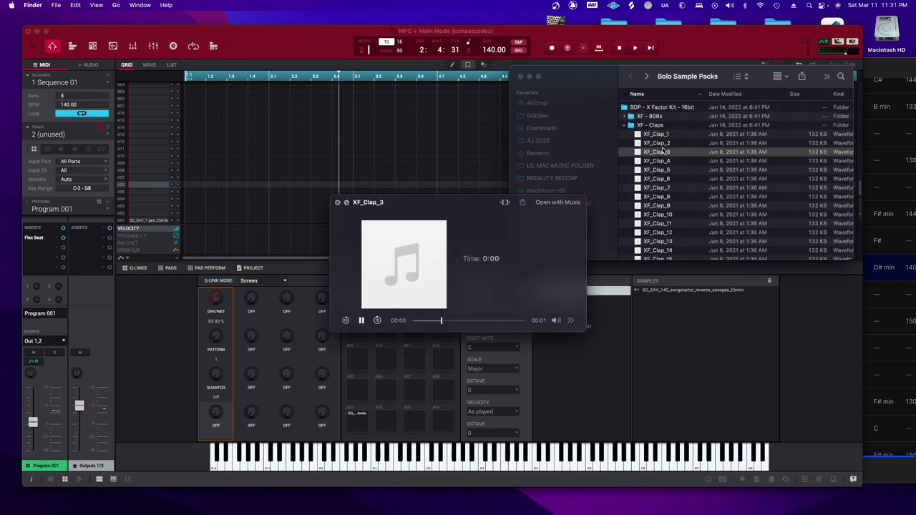
pyautogui.press('Down')
pyautogui.press('Down')
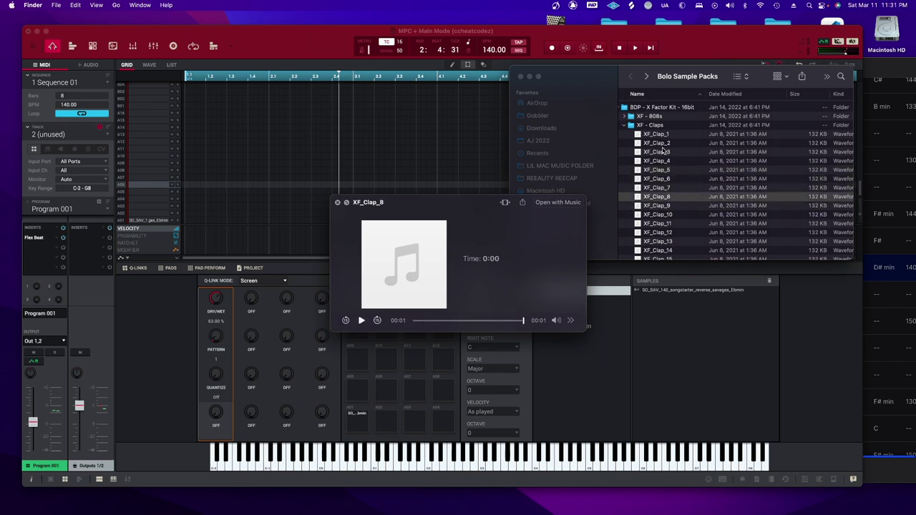
pyautogui.press('Up')
pyautogui.press('Down')
pyautogui.press('Down')
pyautogui.press('Up')
# Add XF_Clap_8 to the project's sample list and create a new drum program for track 2
pyautogui.moveTo(470, 387); pyautogui.dragTo(420, 420)
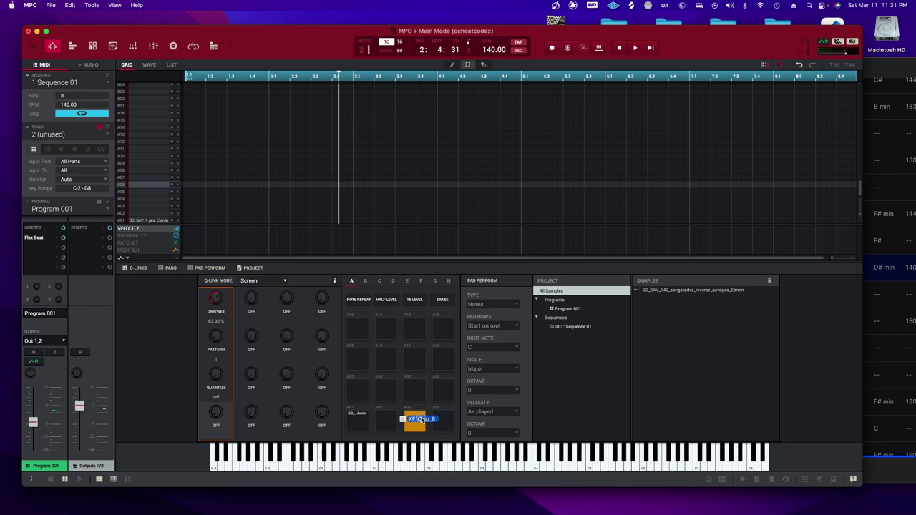
pyautogui.moveTo(424, 418); pyautogui.dragTo(680, 319)
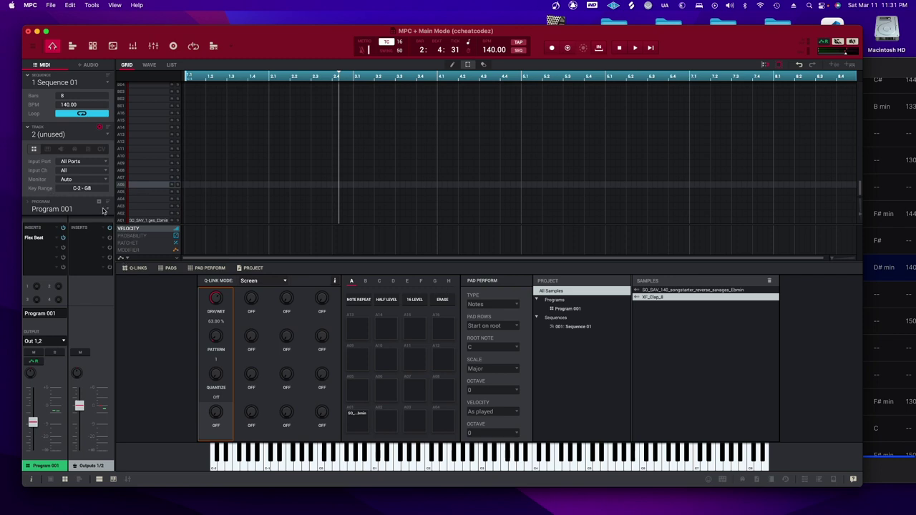
pyautogui.click(109, 212)
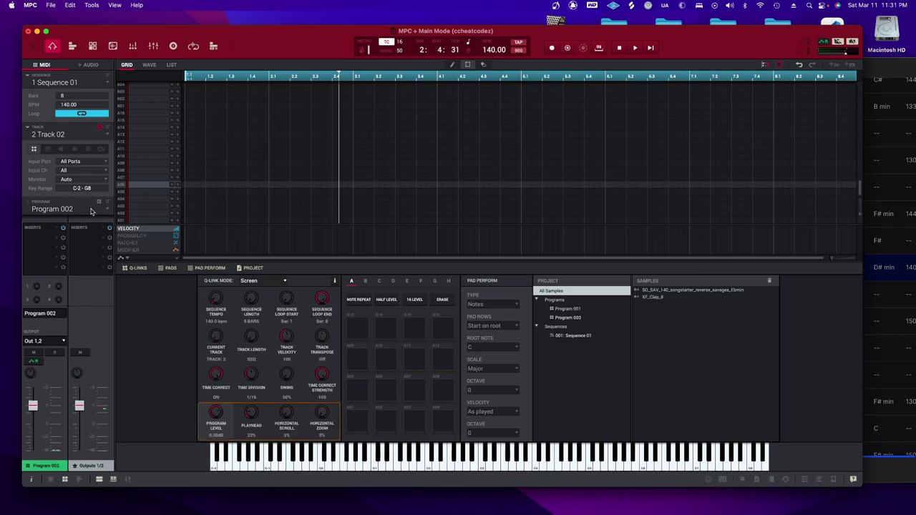
# Clear the Splice window out of the way and assign the XF_Clap_8 sample to pad A03 of Program 002
pyautogui.click(887, 65)
pyautogui.moveTo(887, 66); pyautogui.dragTo(789, 232)
pyautogui.moveTo(427, 236); pyautogui.dragTo(583, 190)
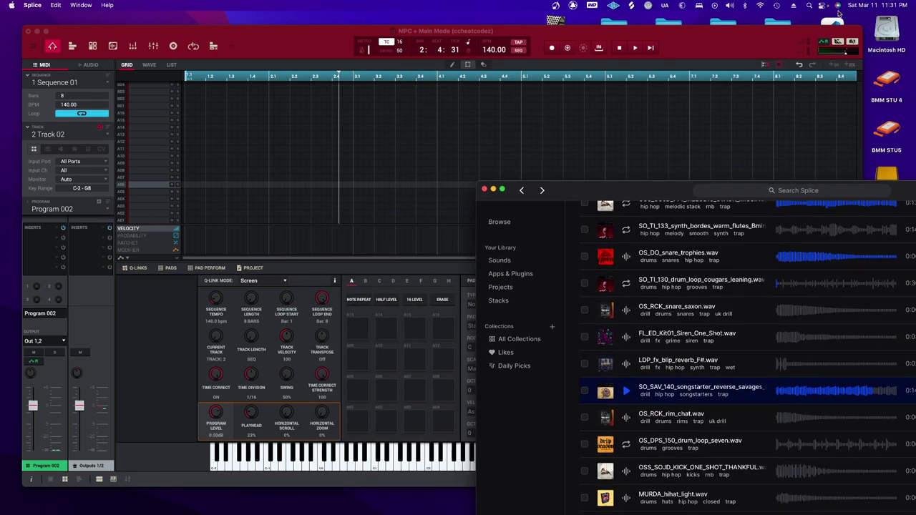
pyautogui.moveTo(584, 194); pyautogui.dragTo(673, 154)
pyautogui.click(619, 152)
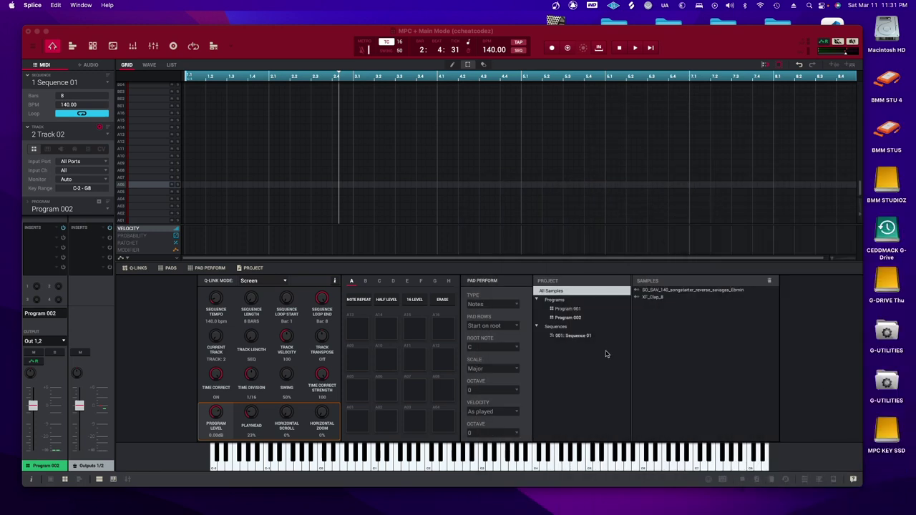
pyautogui.click(651, 298)
pyautogui.moveTo(651, 298); pyautogui.dragTo(413, 418)
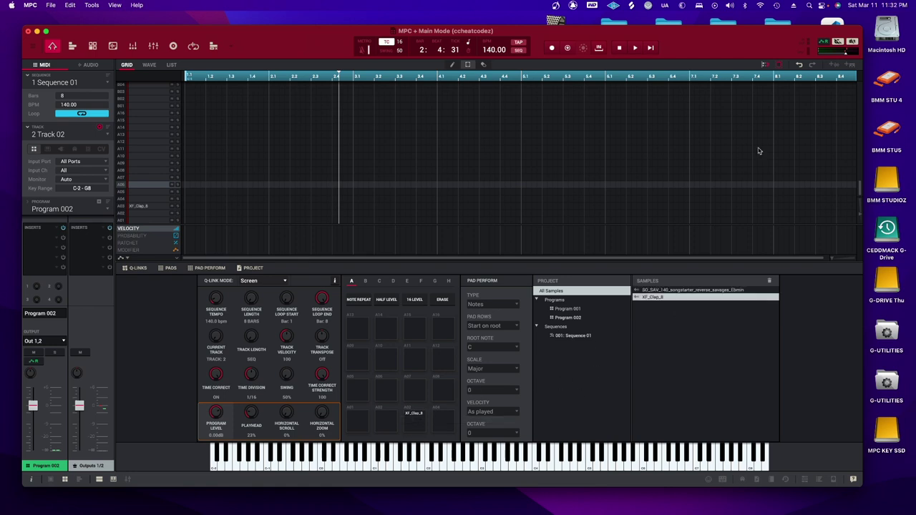
# Move the MPC window aside to reach Finder, collapse the XF - Claps folder and expand XF - Hats
pyautogui.moveTo(776, 35); pyautogui.dragTo(665, 28)
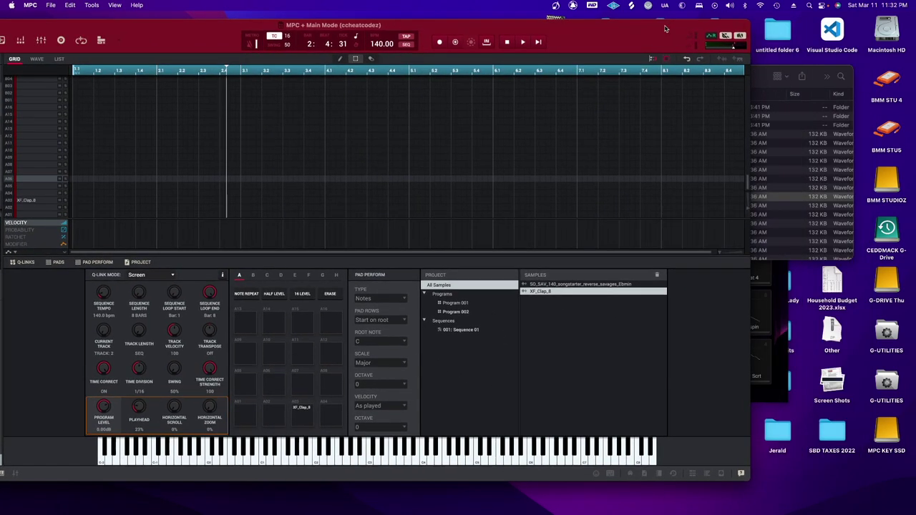
pyautogui.click(757, 65)
pyautogui.click(626, 124)
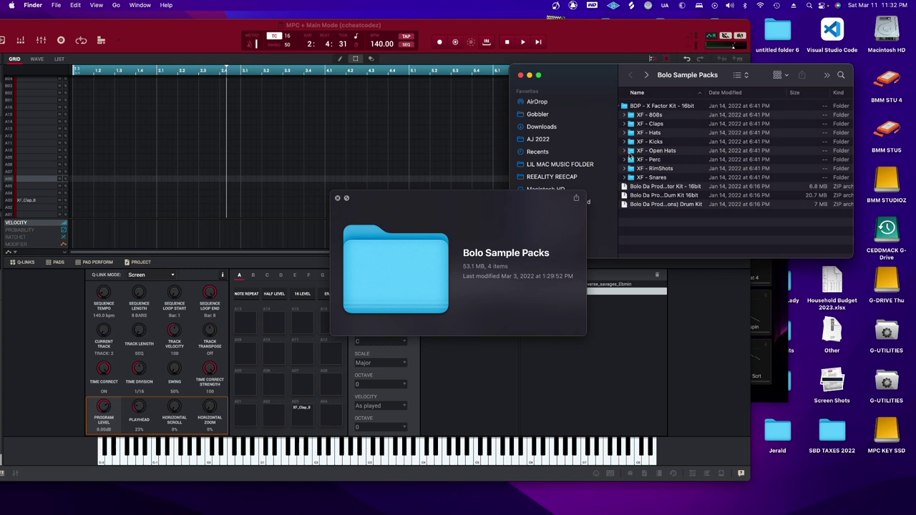
pyautogui.click(626, 133)
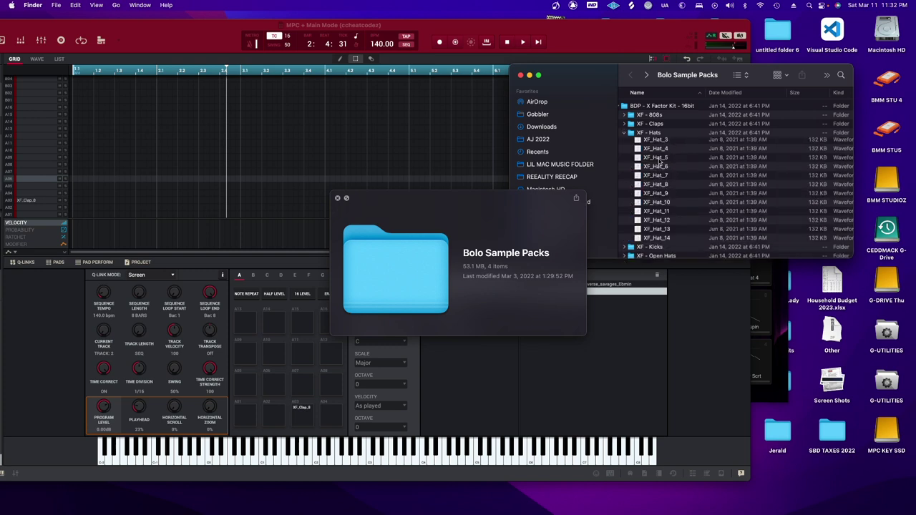
# Audition the hat samples XF_Hat_1 through XF_Hat_4
pyautogui.click(654, 141)
pyautogui.click(654, 151)
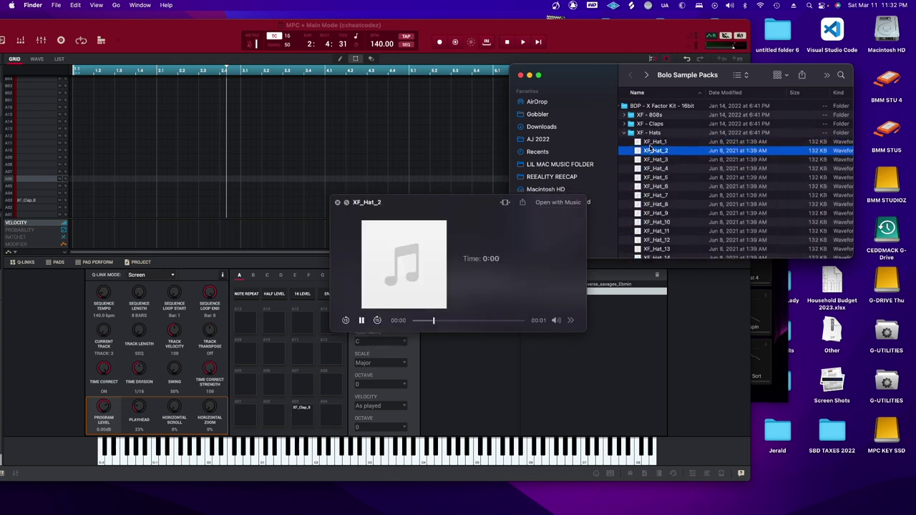
pyautogui.click(653, 142)
pyautogui.click(653, 151)
pyautogui.click(654, 159)
pyautogui.click(656, 169)
# Assign XF_Hat_1 to pad A04 of Program 002 and collapse the XF - Hats folder
pyautogui.moveTo(654, 142); pyautogui.dragTo(488, 336)
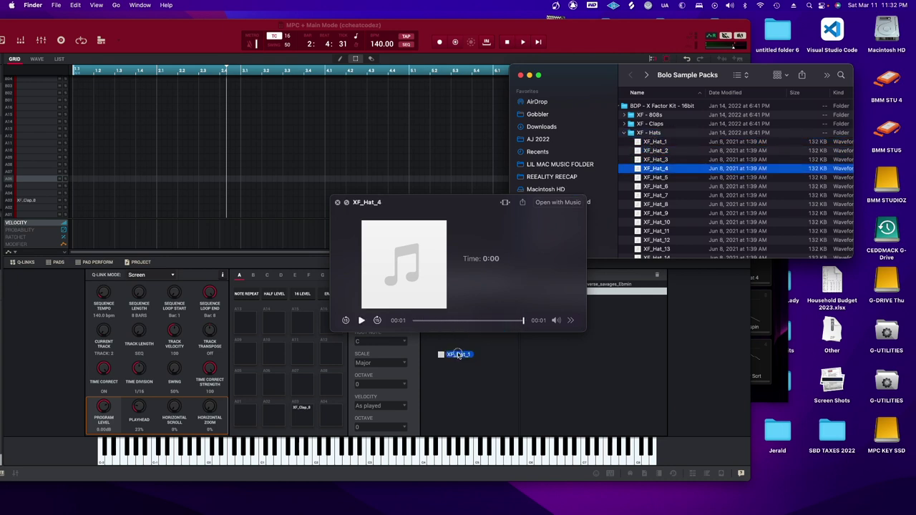
pyautogui.moveTo(360, 413); pyautogui.dragTo(328, 414)
pyautogui.click(626, 134)
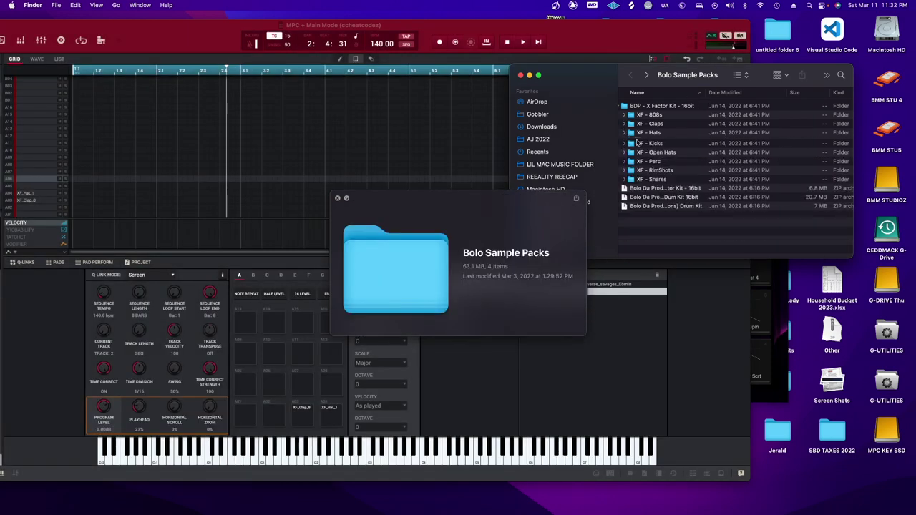
# Expand the XF - Kicks folder and audition XF_Kick_1 through XF_Kick_9, replaying XF_Kick_3 at the end
pyautogui.click(625, 142)
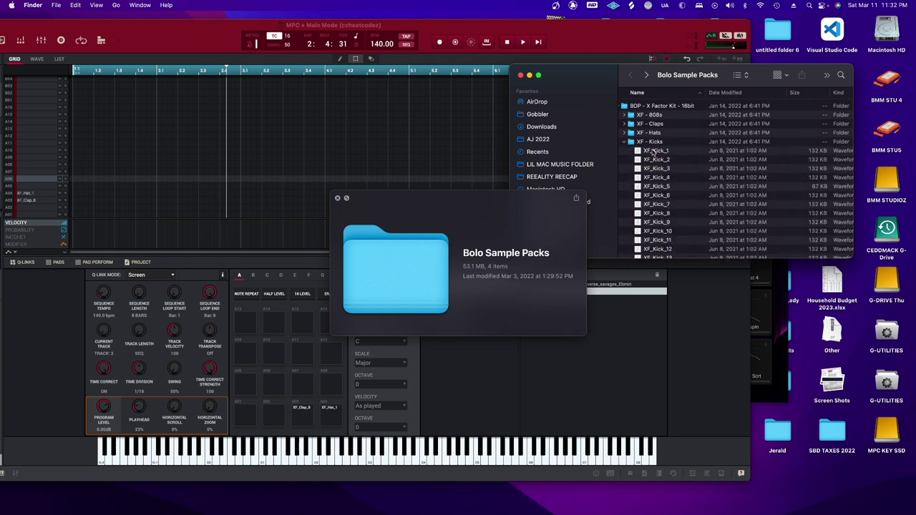
pyautogui.click(651, 151)
pyautogui.click(651, 159)
pyautogui.click(656, 169)
pyautogui.click(657, 178)
pyautogui.click(656, 187)
pyautogui.click(655, 195)
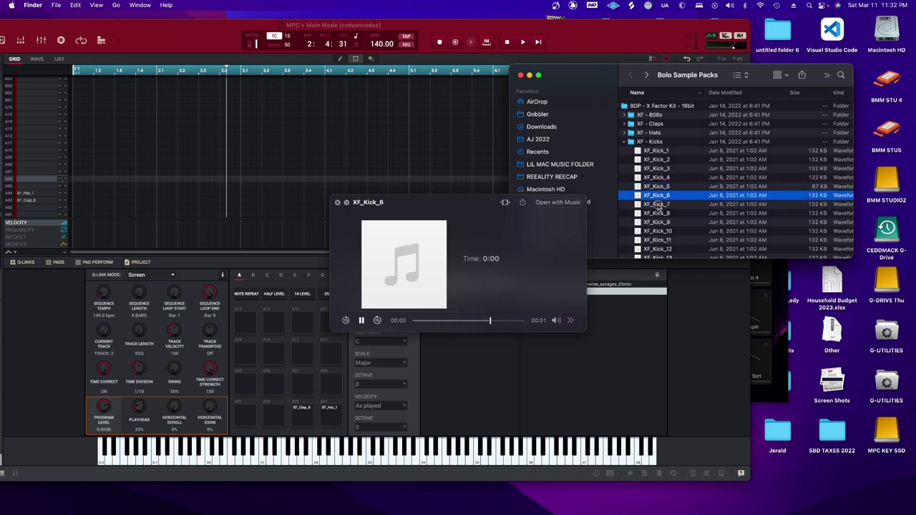
pyautogui.press('Down')
pyautogui.press('Down')
pyautogui.press('Down')
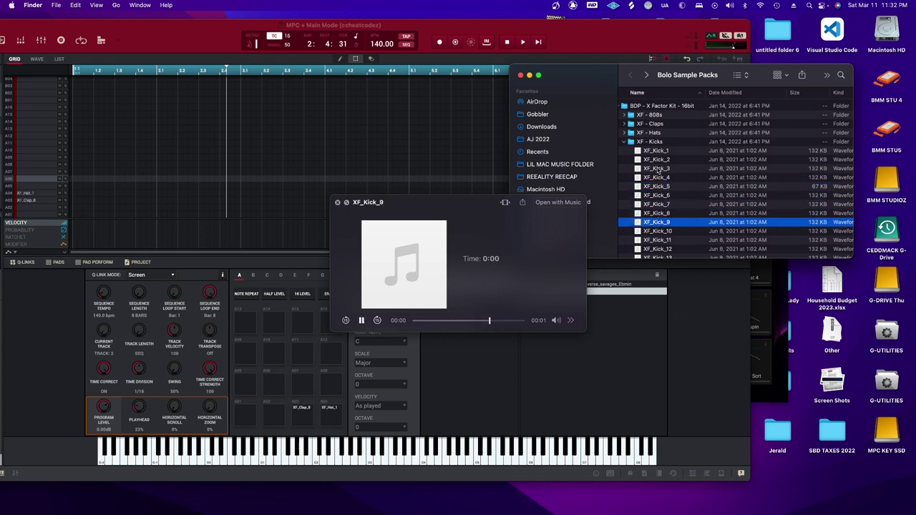
pyautogui.click(659, 169)
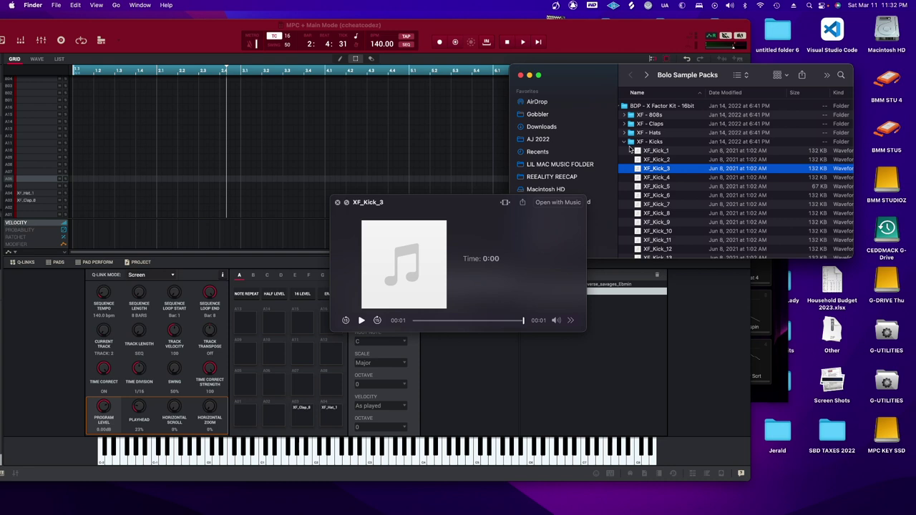
# Move the Finder window aside, audition XF_Kick_10 through XF_Kick_15, and assign XF_Kick_15 to pad A01 of Program 002
pyautogui.moveTo(594, 76); pyautogui.dragTo(626, 57)
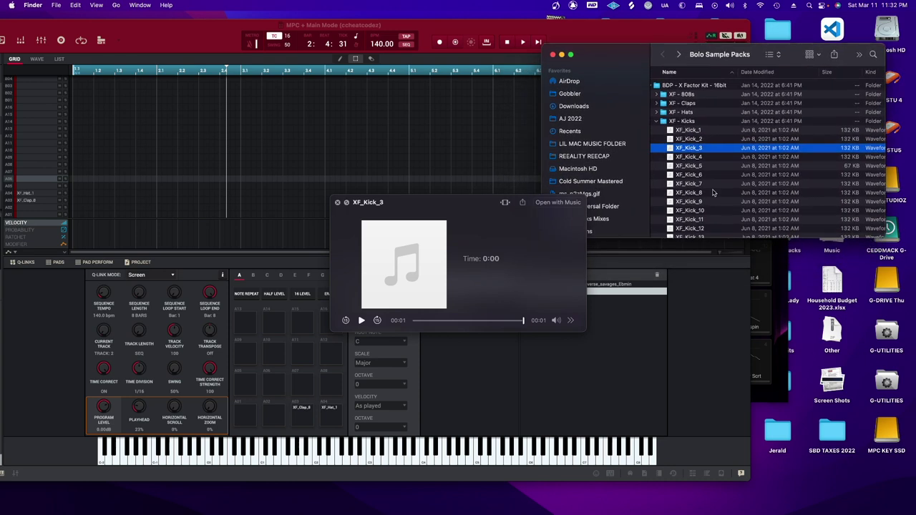
pyautogui.scroll(-3, 713, 192)
pyautogui.click(688, 165)
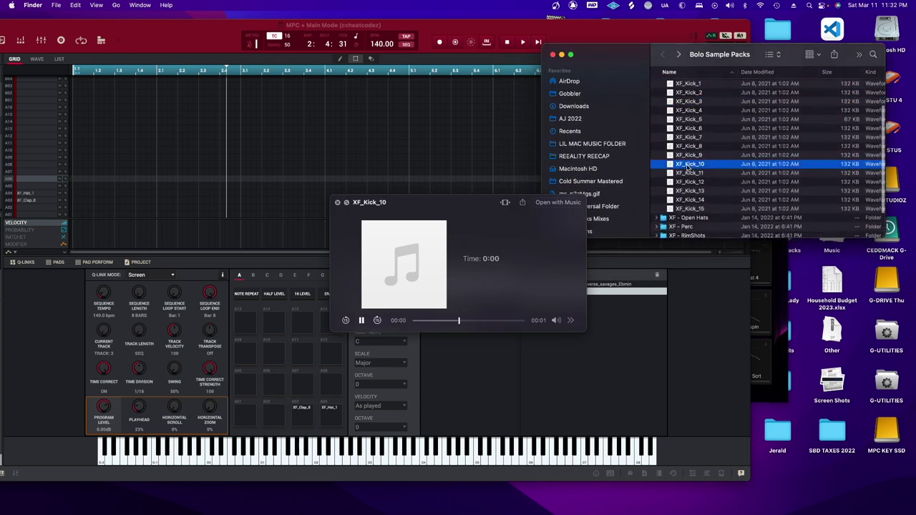
pyautogui.click(687, 174)
pyautogui.click(687, 183)
pyautogui.click(689, 192)
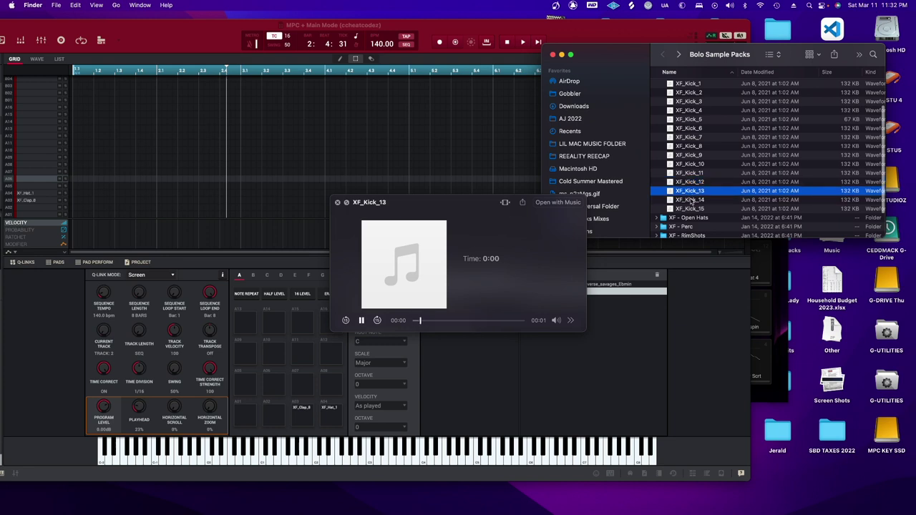
pyautogui.click(690, 201)
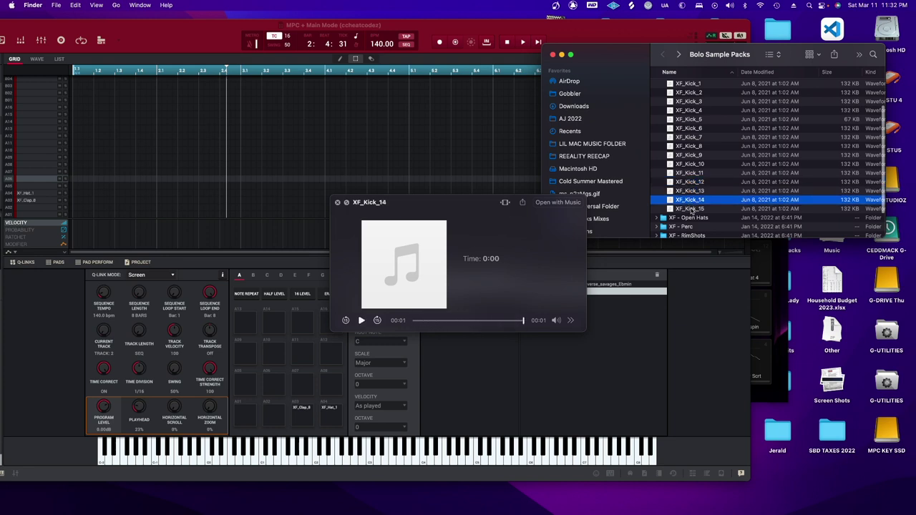
pyautogui.click(691, 208)
pyautogui.scroll(-3, 686, 187)
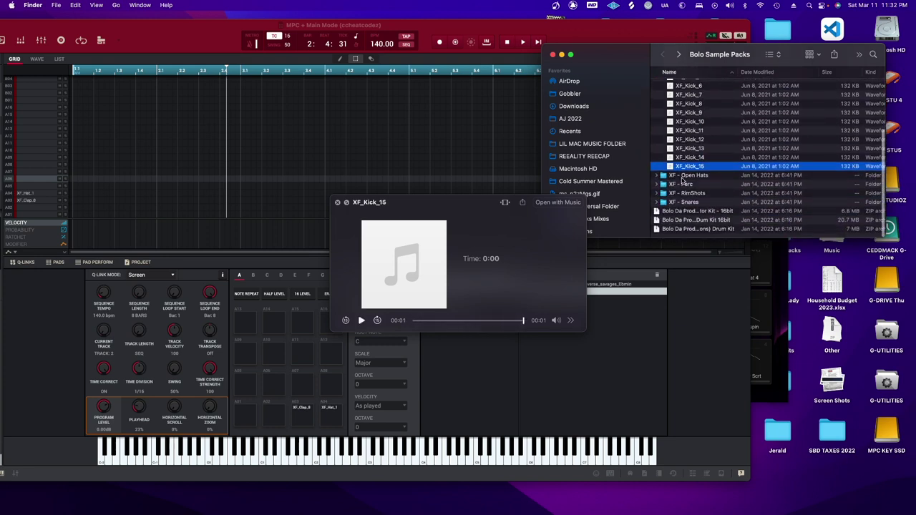
pyautogui.moveTo(502, 270); pyautogui.dragTo(246, 415)
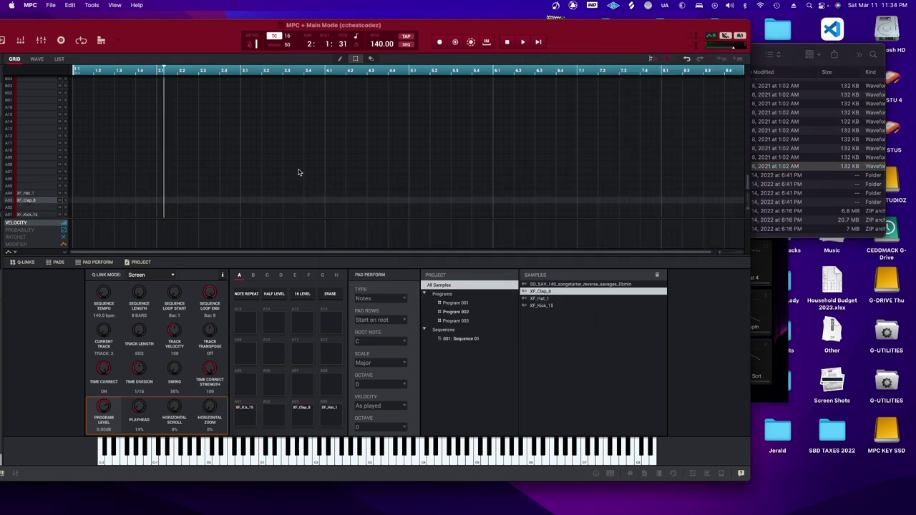
# Record XF_Clap_8 hits on beat 3 of every bar in the 8-bar sequence, with one extra hit in bar 8
pyautogui.press('space')
pyautogui.press('r')
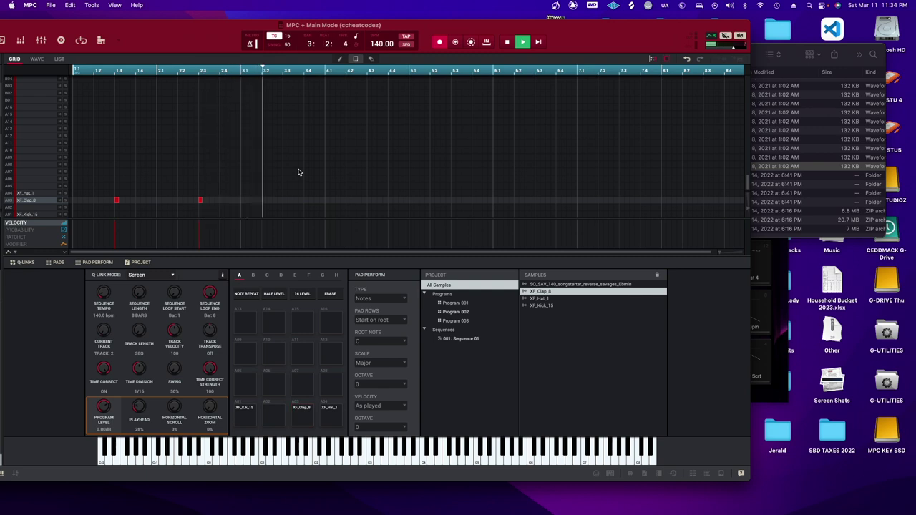
pyautogui.press('c')
pyautogui.press('c')
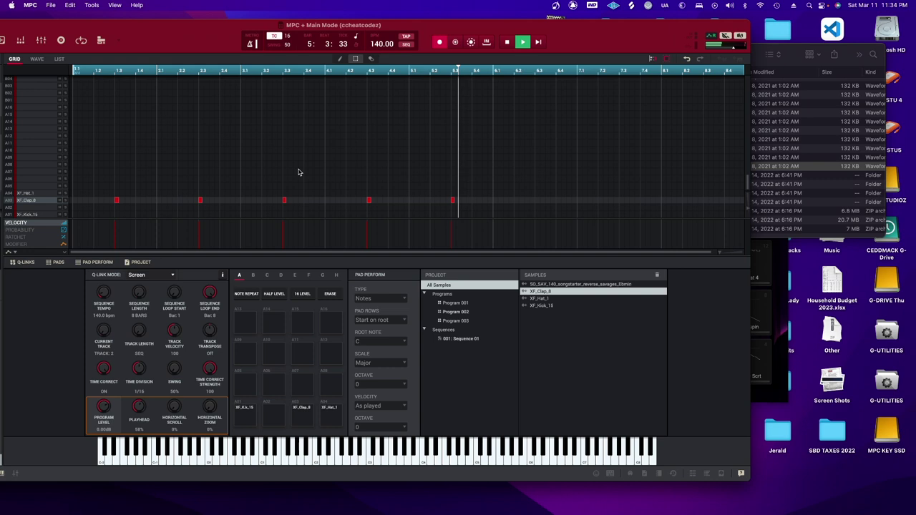
pyautogui.press('c')
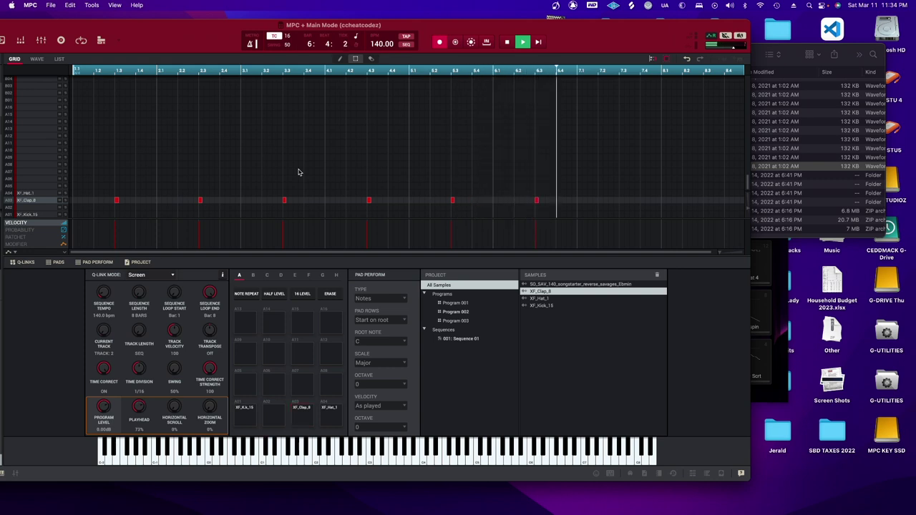
pyautogui.press('c')
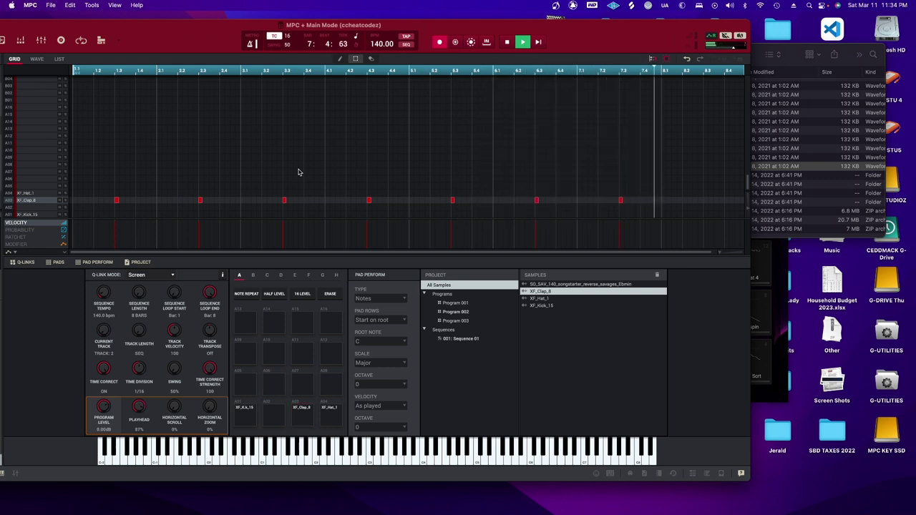
pyautogui.press('c')
pyautogui.press('c')
# Overdub a steady eighth-note XF_Hat_1 pattern on pad A04 across all eight bars
pyautogui.press('v')
pyautogui.press('v')
pyautogui.press('v')
pyautogui.press('v')
pyautogui.press('v')
pyautogui.press('v')
pyautogui.press('v')
pyautogui.press('v')
pyautogui.press('v')
pyautogui.press('v')
pyautogui.press('v')
pyautogui.press('v')
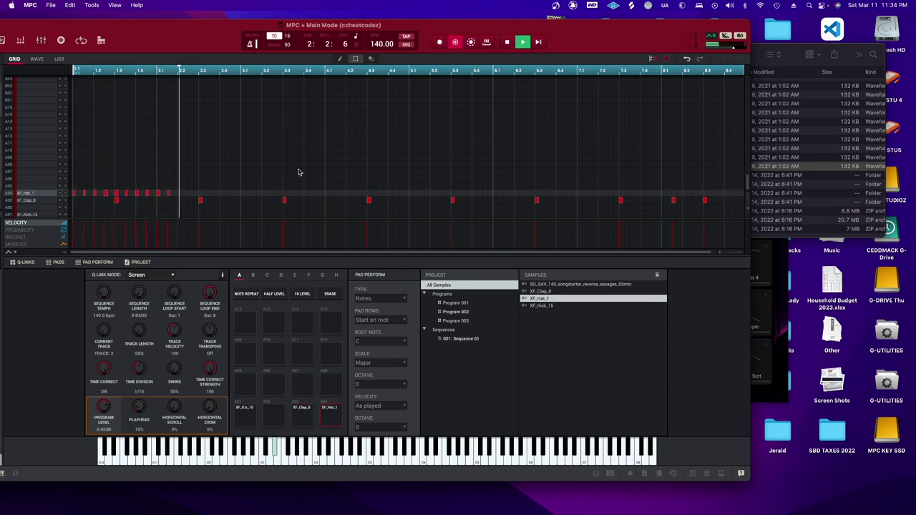
pyautogui.press('v')
pyautogui.press('v')
pyautogui.press('v')
pyautogui.press('v')
pyautogui.press('v')
pyautogui.press('v')
pyautogui.press('v')
pyautogui.press('v')
pyautogui.press('v')
pyautogui.press('v')
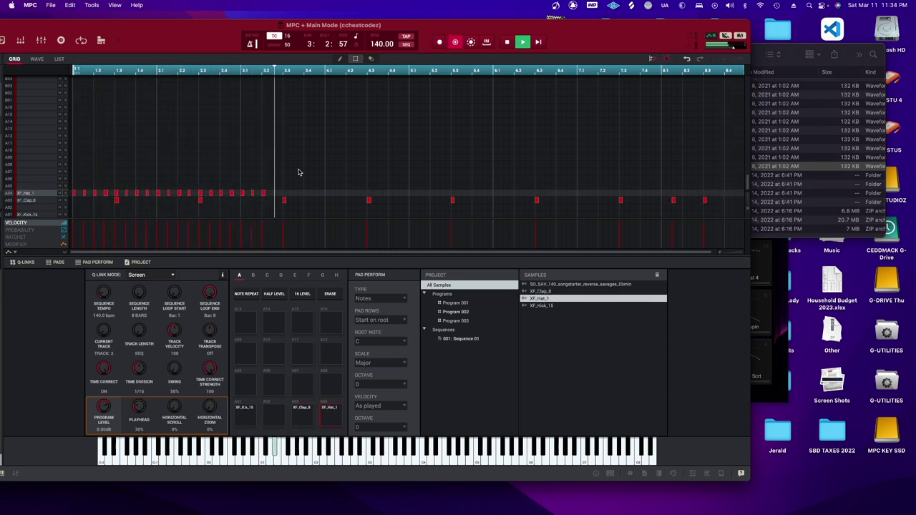
pyautogui.press('v')
pyautogui.press('v')
pyautogui.press('v')
pyautogui.press('v')
pyautogui.press('v')
pyautogui.press('v')
pyautogui.press('v')
pyautogui.press('v')
pyautogui.press('v')
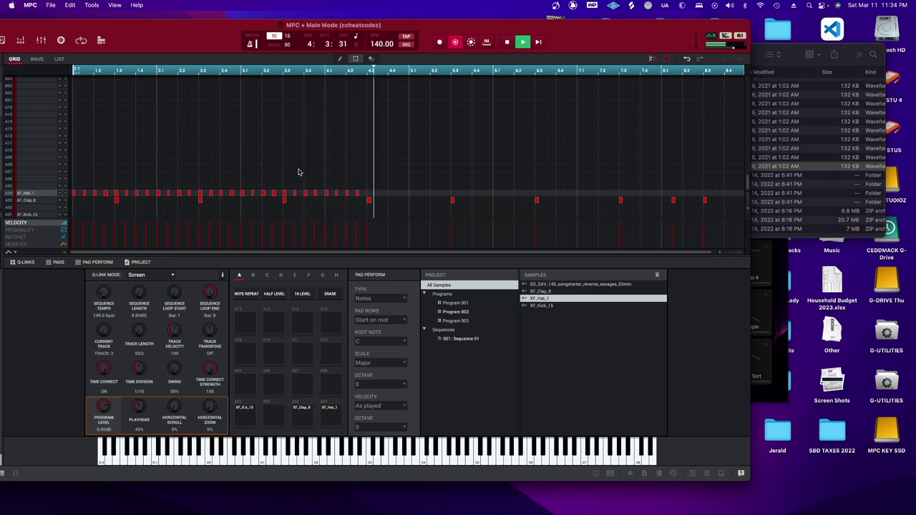
pyautogui.press('v')
pyautogui.press('v')
pyautogui.press('v')
pyautogui.press('v')
pyautogui.press('v')
pyautogui.press('v')
pyautogui.press('v')
pyautogui.press('v')
pyautogui.press('v')
pyautogui.press('v')
pyautogui.press('v')
pyautogui.press('v')
pyautogui.press('v')
pyautogui.press('v')
pyautogui.press('v')
pyautogui.press('v')
pyautogui.press('v')
pyautogui.press('v')
pyautogui.press('v')
pyautogui.press('v')
pyautogui.press('v')
pyautogui.press('v')
pyautogui.press('v')
pyautogui.press('v')
pyautogui.press('v')
pyautogui.press('v')
pyautogui.press('v')
pyautogui.press('v')
pyautogui.press('v')
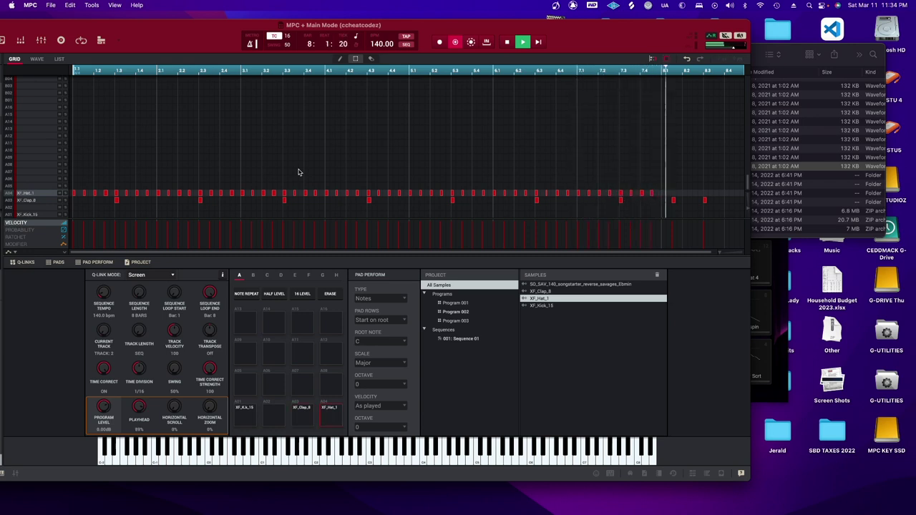
pyautogui.press('v')
pyautogui.press('v')
pyautogui.press('v')
pyautogui.press('v')
pyautogui.press('v')
pyautogui.press('v')
pyautogui.press('v')
pyautogui.press('v')
pyautogui.press('v')
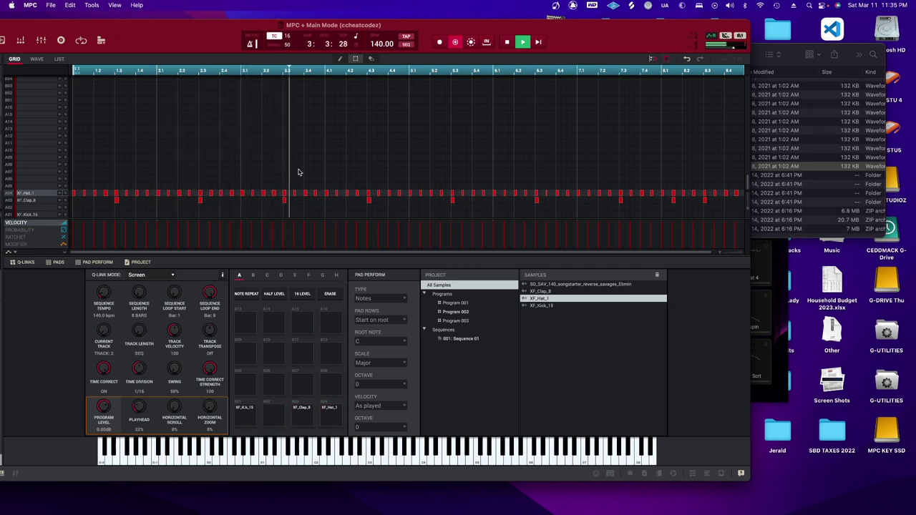
# Overdub XF_Hat_1 rolls at the ends of bars 2, 4, 6 and 8 using Note Repeat at 1/32 and 1/32T divisions
pyautogui.press('Tab')
pyautogui.press('v')
pyautogui.press('v')
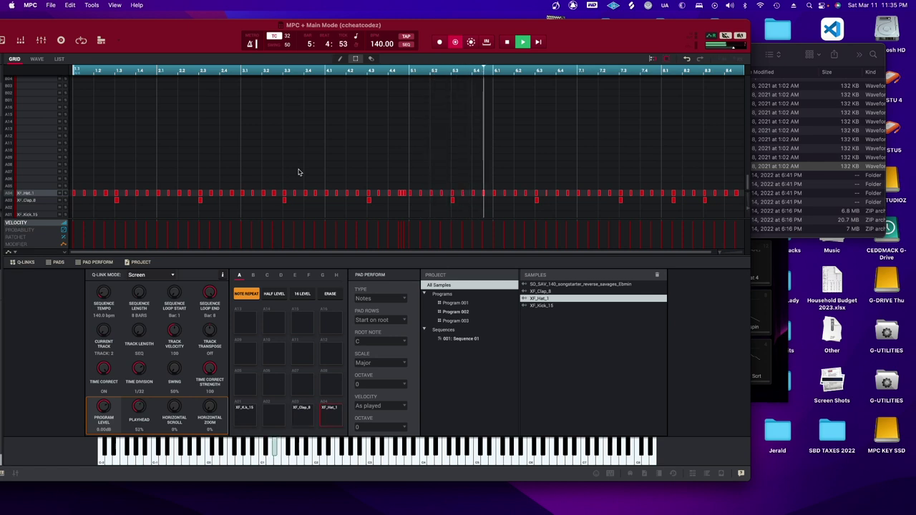
pyautogui.press('v')
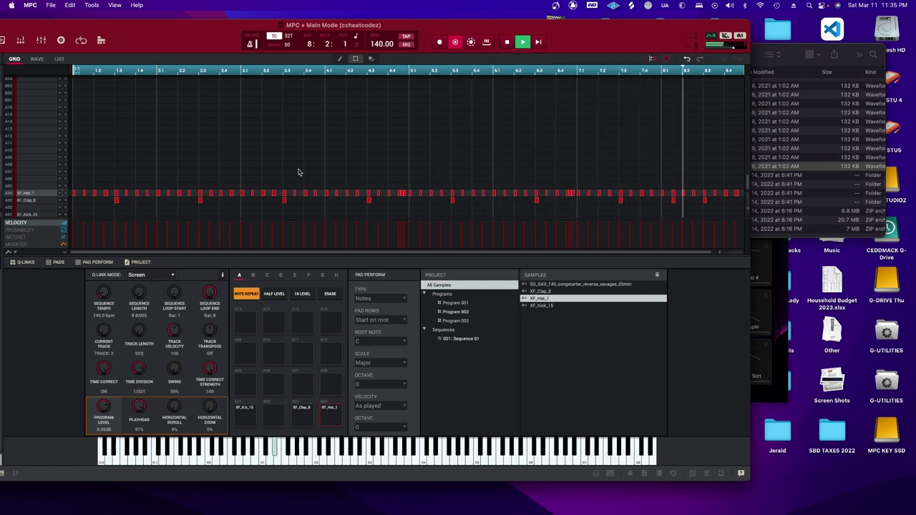
pyautogui.press('v')
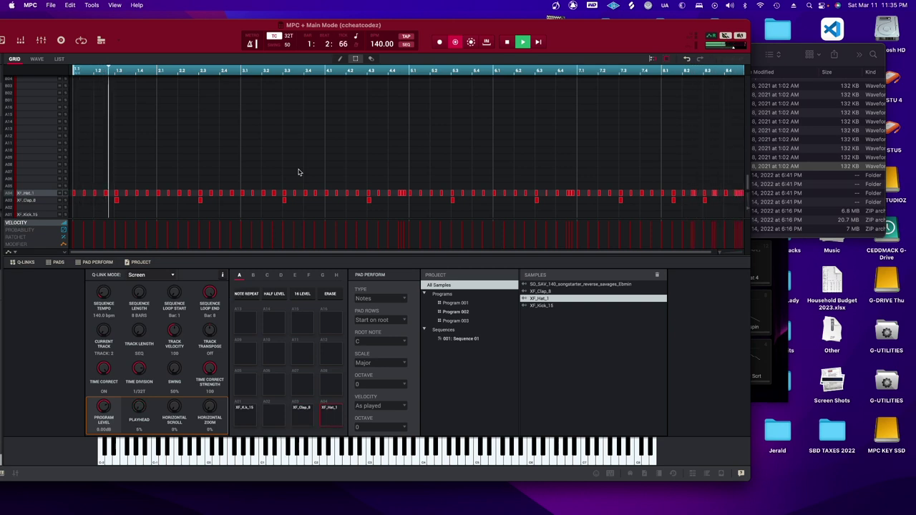
pyautogui.press('v')
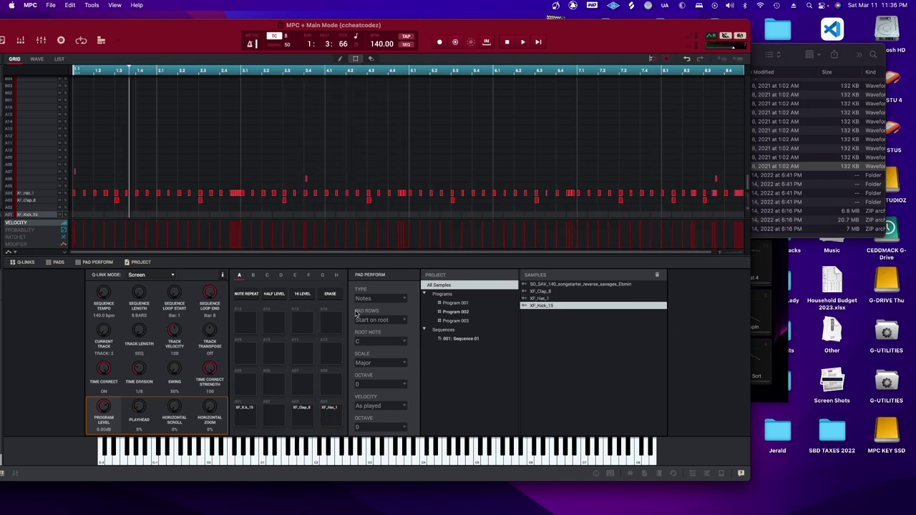
# Play the sequence and audition the open hats in Finder up to XF_OH_13 against the beat
pyautogui.press('space')
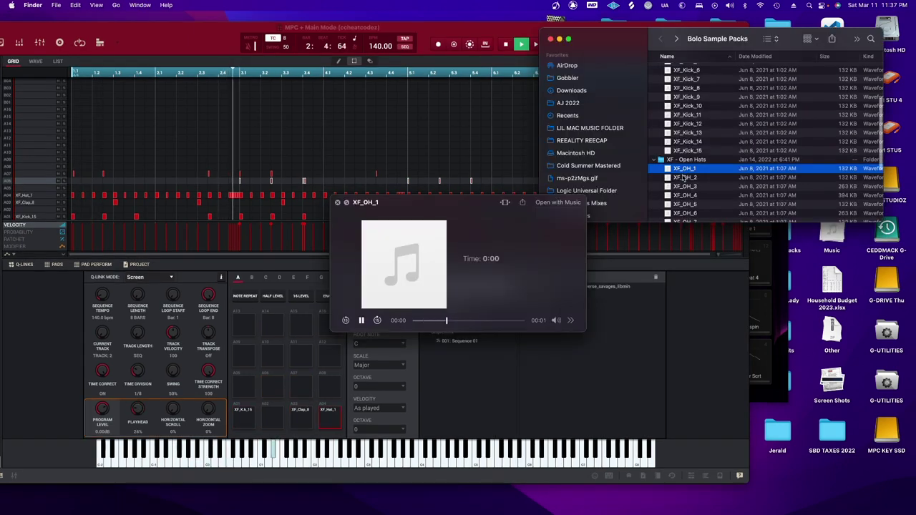
pyautogui.click(687, 178)
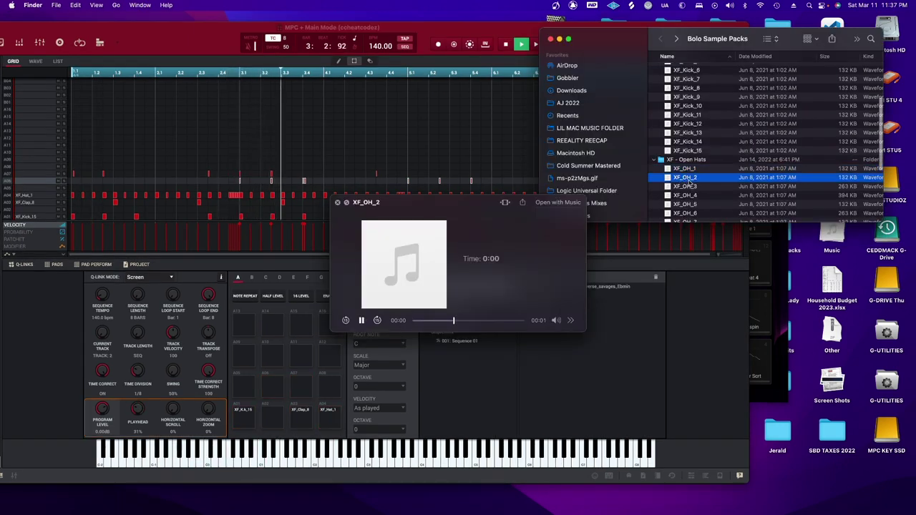
pyautogui.click(688, 185)
pyautogui.click(684, 196)
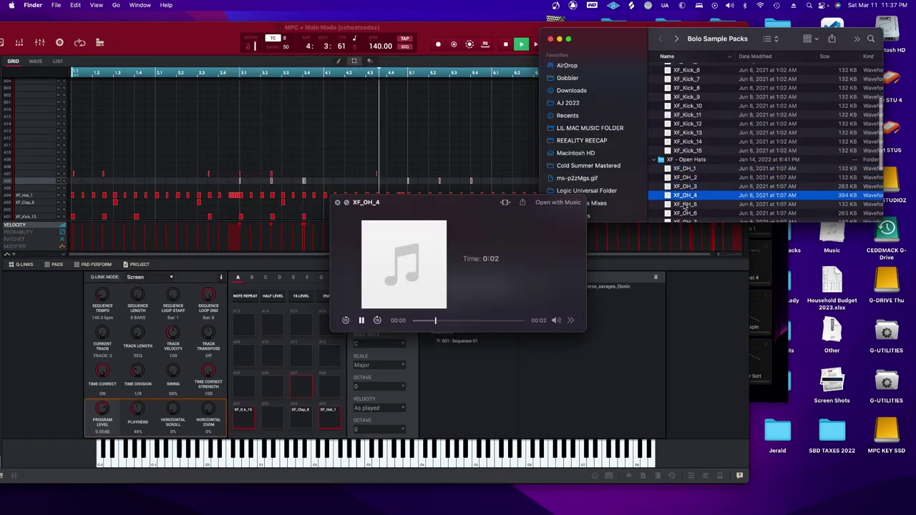
pyautogui.click(684, 205)
pyautogui.scroll(-3, 685, 179)
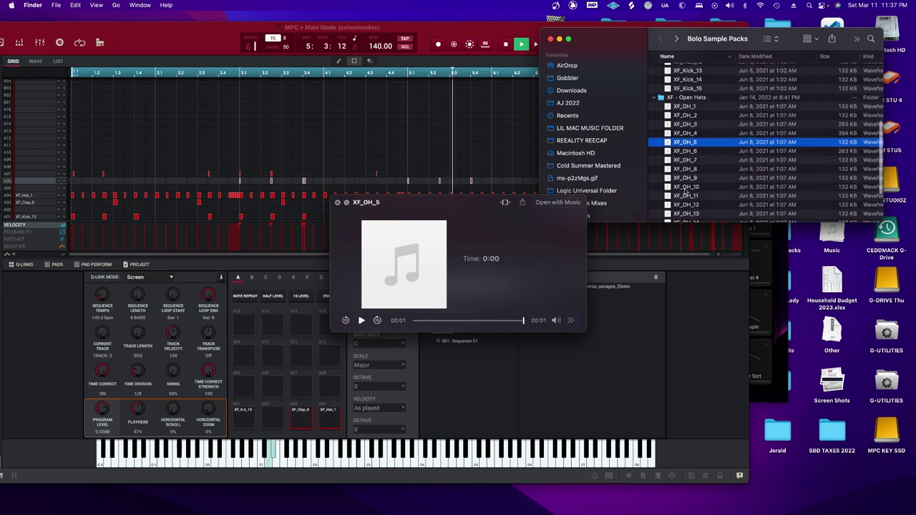
pyautogui.click(686, 153)
pyautogui.click(685, 161)
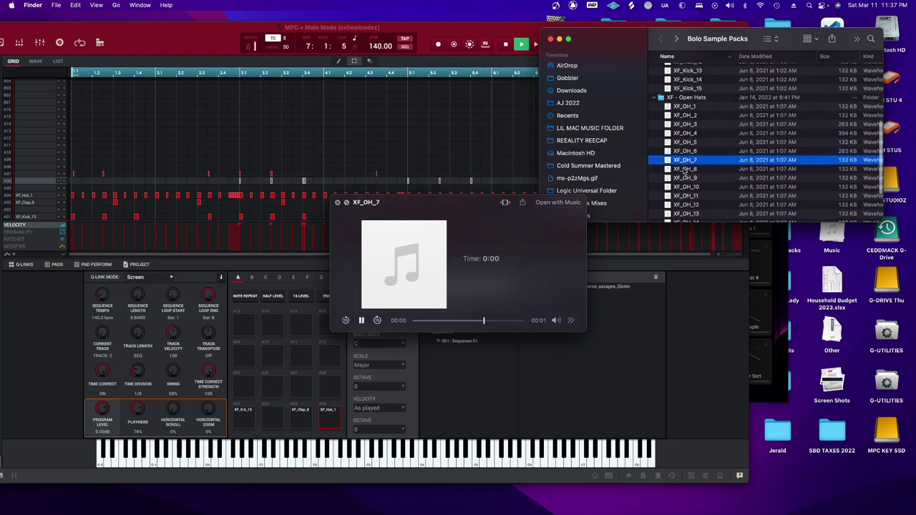
pyautogui.click(684, 169)
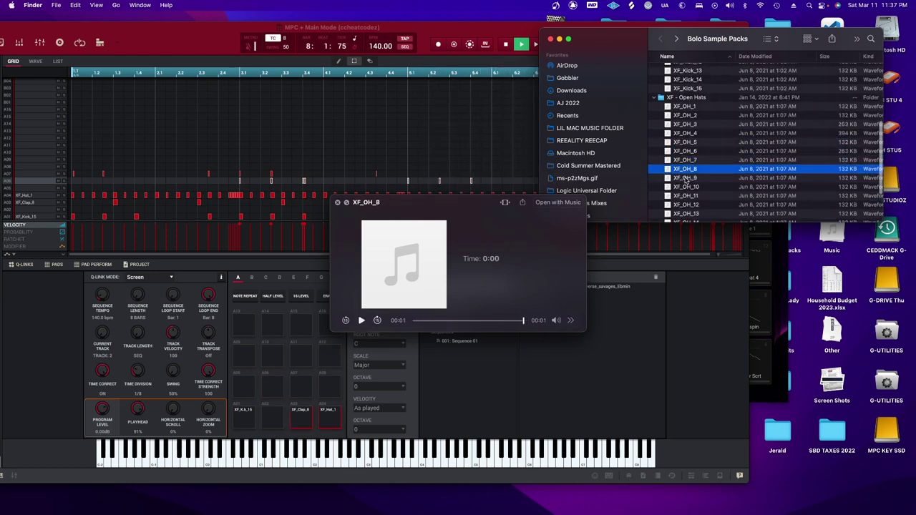
pyautogui.click(686, 179)
pyautogui.click(686, 186)
pyautogui.click(685, 196)
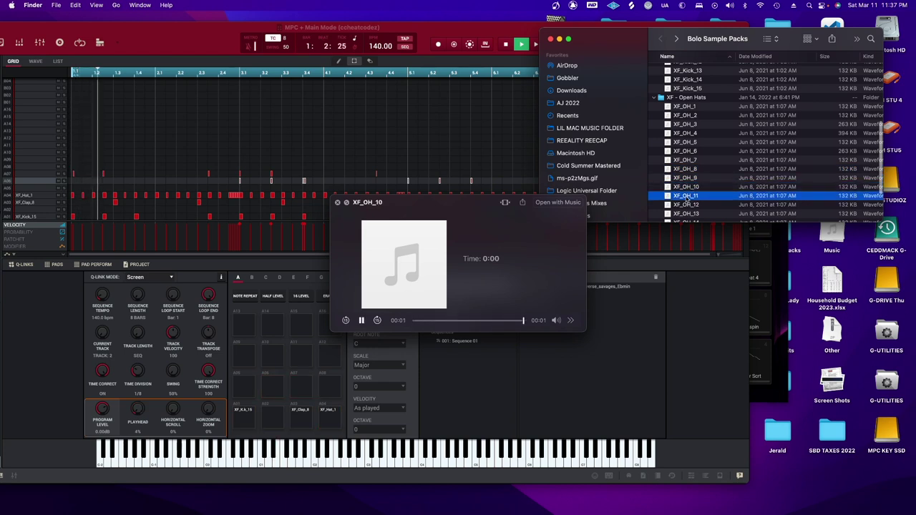
pyautogui.scroll(-1, 685, 192)
pyautogui.click(686, 188)
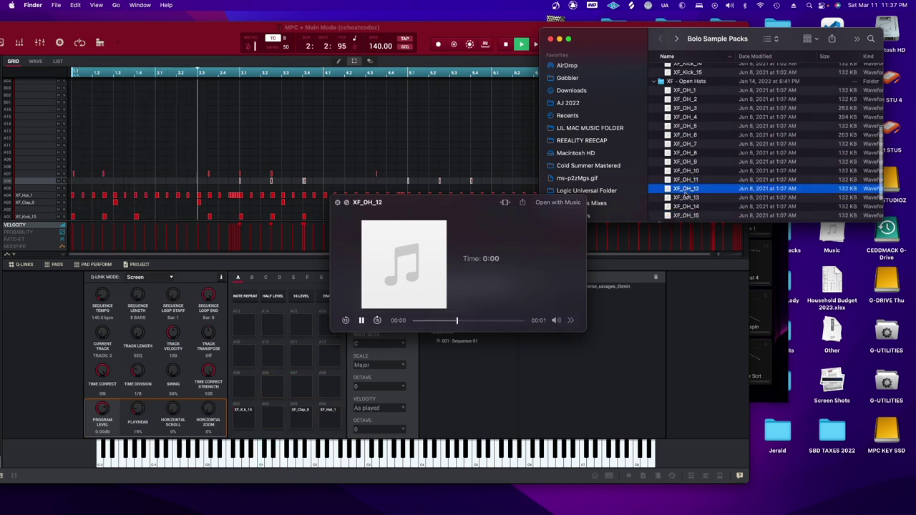
pyautogui.click(686, 197)
# Assign the XF_OH_13 sample to pad A08 of Program 002
pyautogui.scroll(-1, 686, 199)
pyautogui.moveTo(687, 179); pyautogui.dragTo(403, 355)
pyautogui.moveTo(341, 386); pyautogui.dragTo(341, 386)
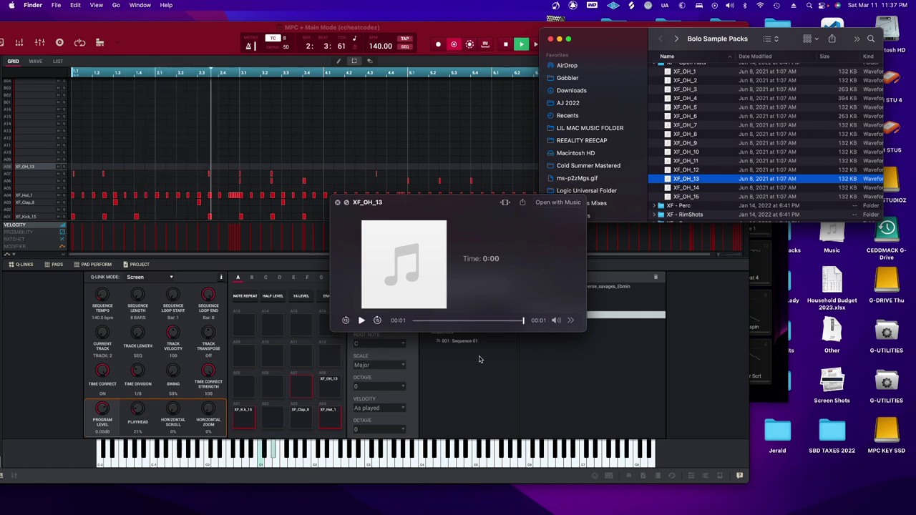
# Bring the MPC window to the front and reposition it so the whole main mode fits on screen
pyautogui.click(480, 360)
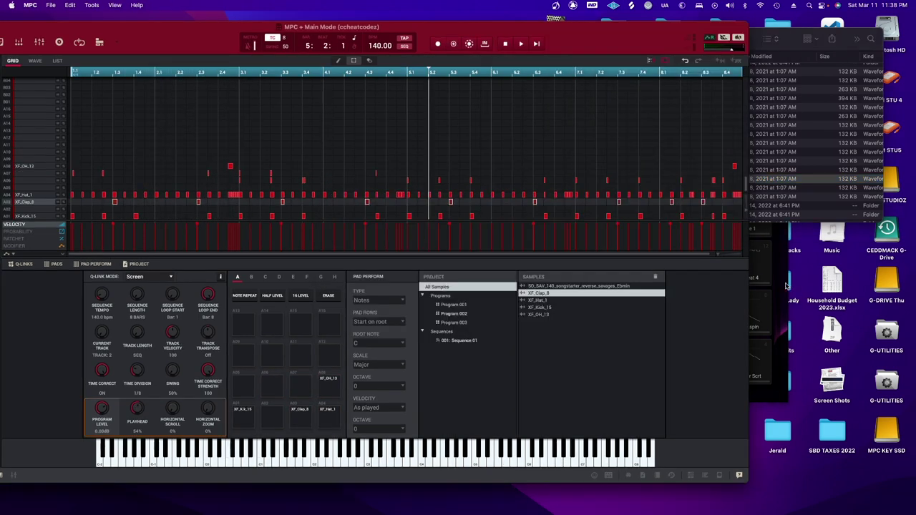
pyautogui.doubleClick(480, 32)
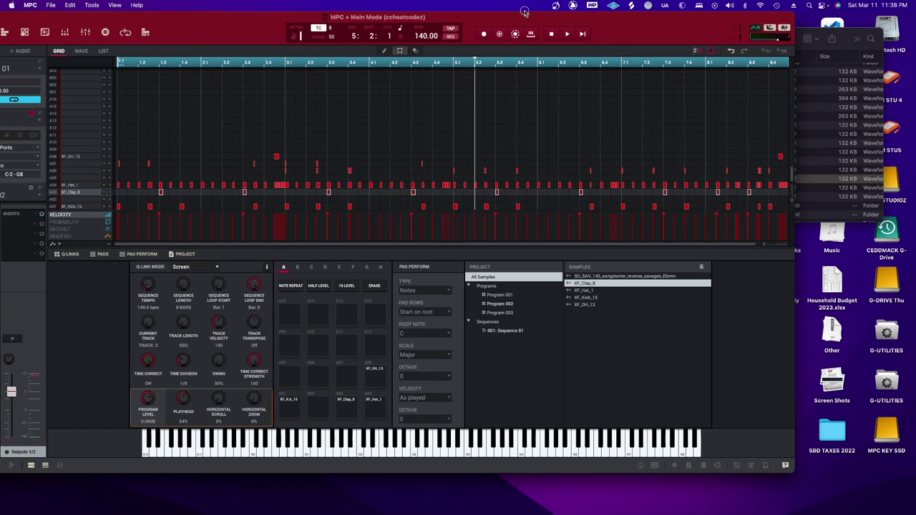
pyautogui.moveTo(588, 19); pyautogui.dragTo(642, 20)
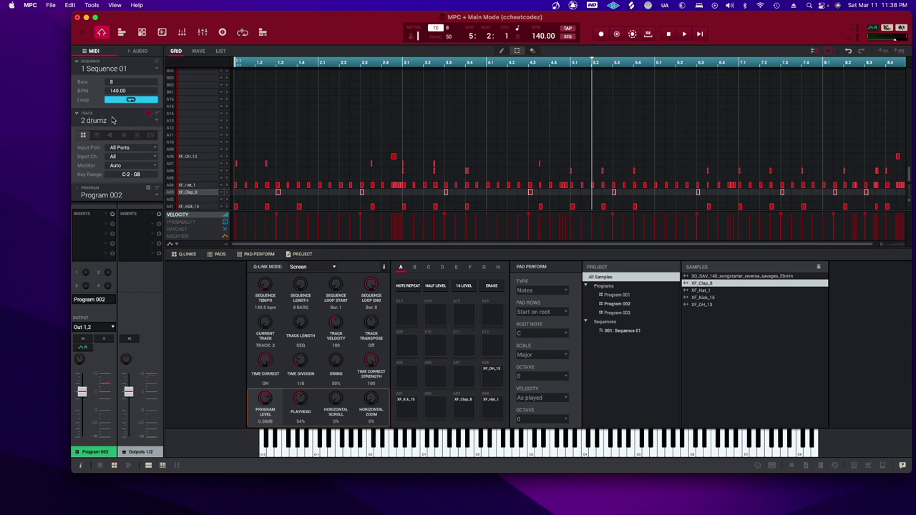
# Explode the drumz track so each drum sound gets its own track
pyautogui.click(93, 5)
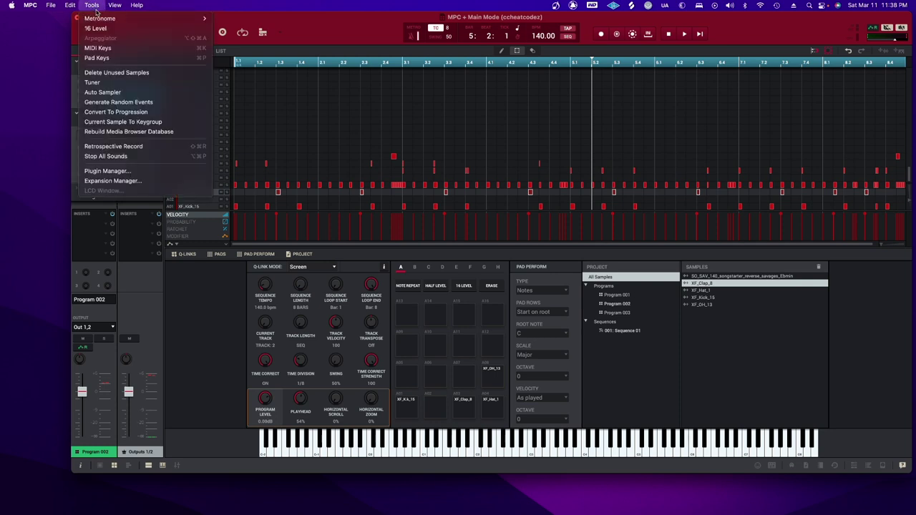
pyautogui.moveTo(70, 6)
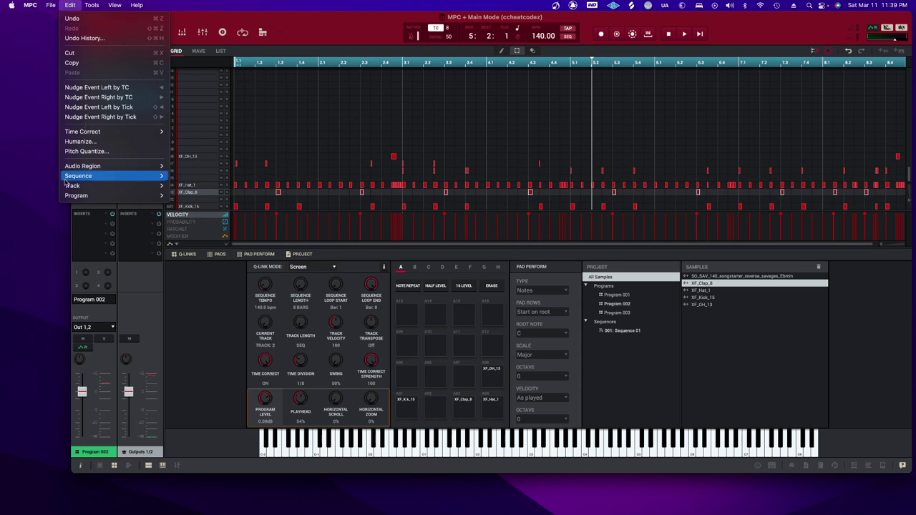
pyautogui.moveTo(76, 186)
pyautogui.moveTo(191, 260)
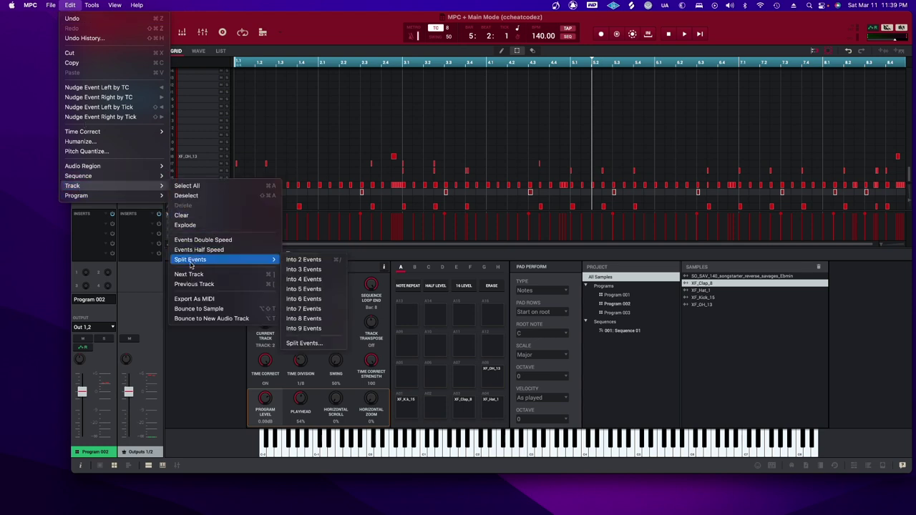
pyautogui.click(194, 226)
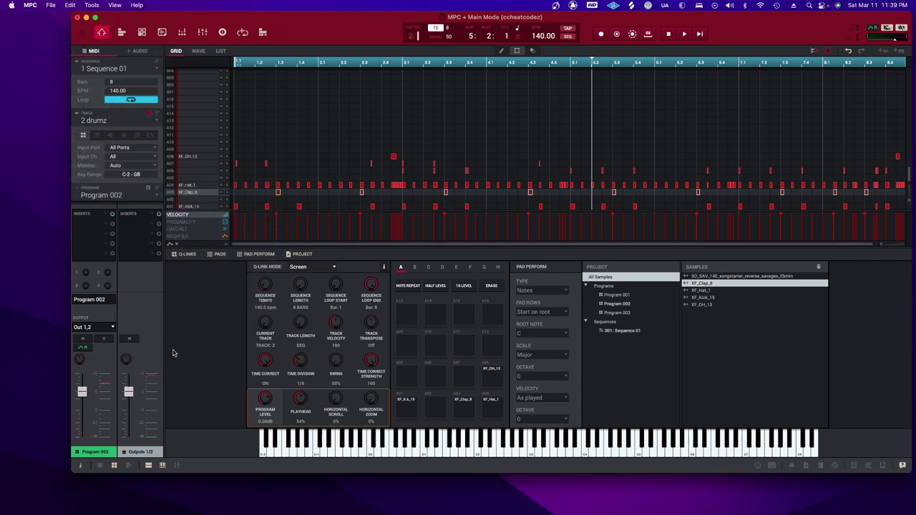
# Audition the 808 samples from the X Factor Kit in Finder and load XF_808_1 into the MPC project
pyautogui.press('space')
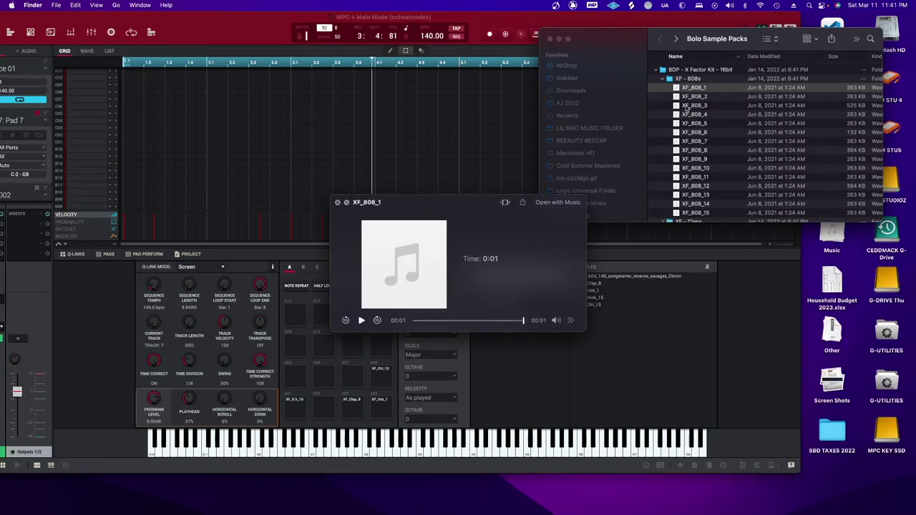
pyautogui.press('Down')
pyautogui.press('Up')
pyautogui.moveTo(691, 92); pyautogui.dragTo(649, 350)
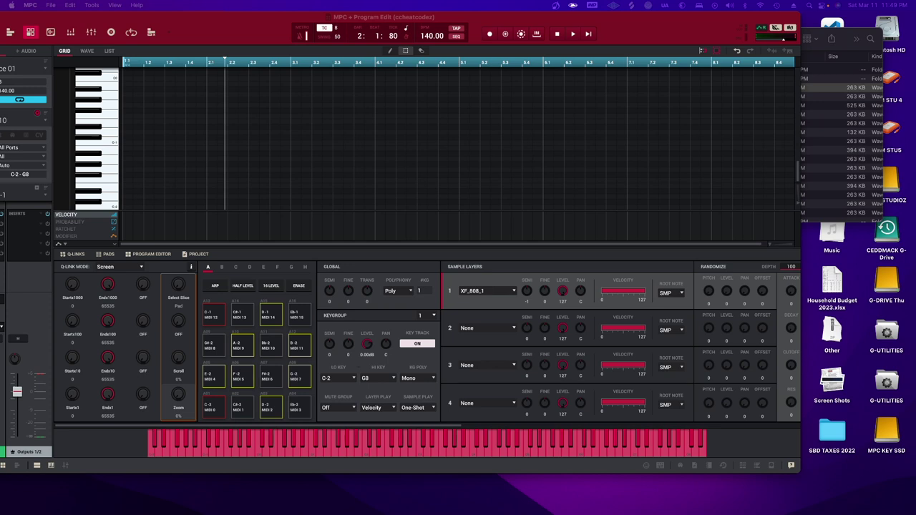
# Set the XF_808_1-1 keygroup program's polyphony to Mono and return to main mode
pyautogui.click(398, 291)
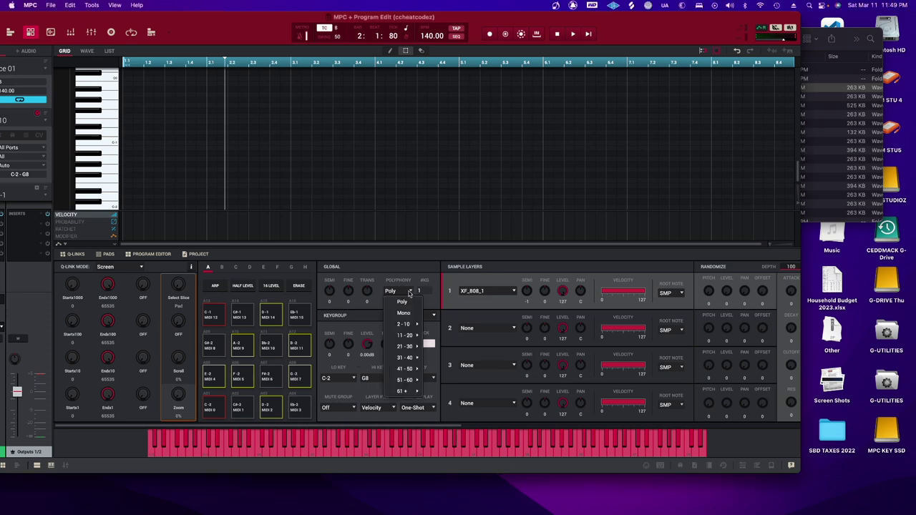
pyautogui.click(415, 315)
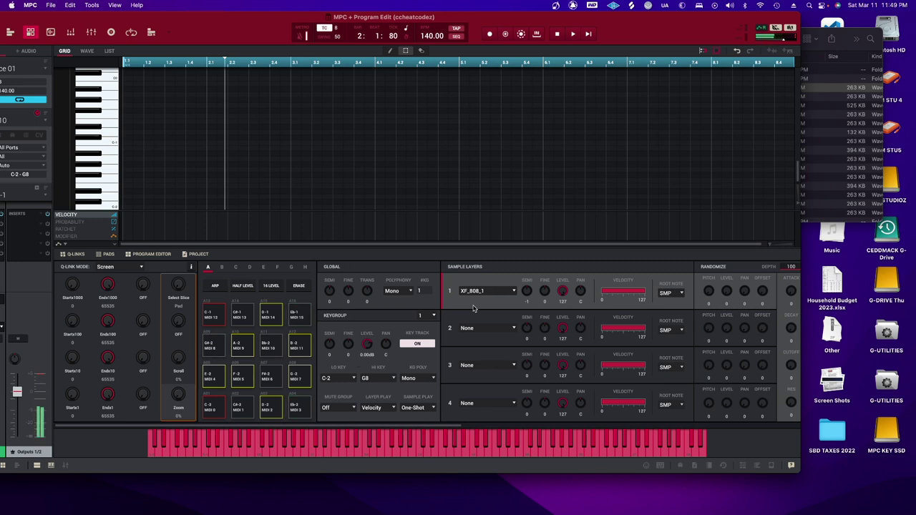
pyautogui.press('Escape')
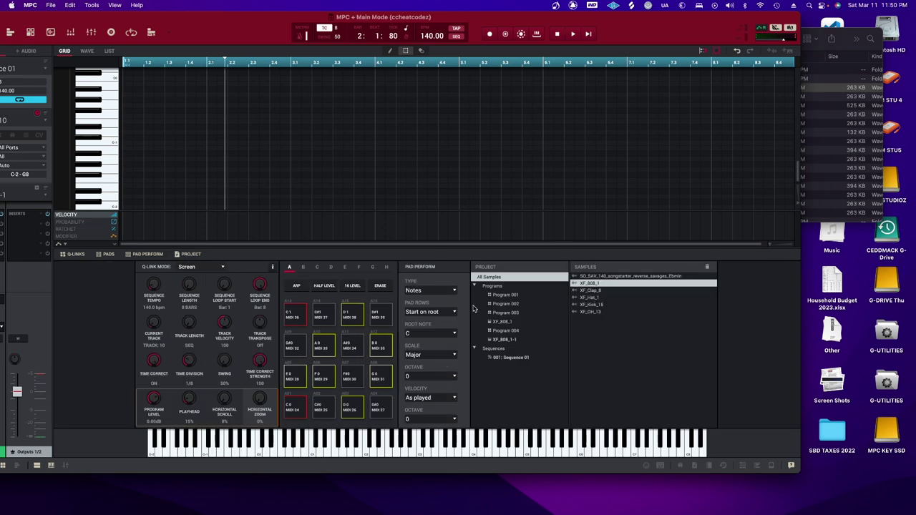
# Record an 808 line over the eight bars of track 10, setting XF_808_1-1 to -4.71 dB and Outputs 1/2 to -2.54 dB
pyautogui.press('space')
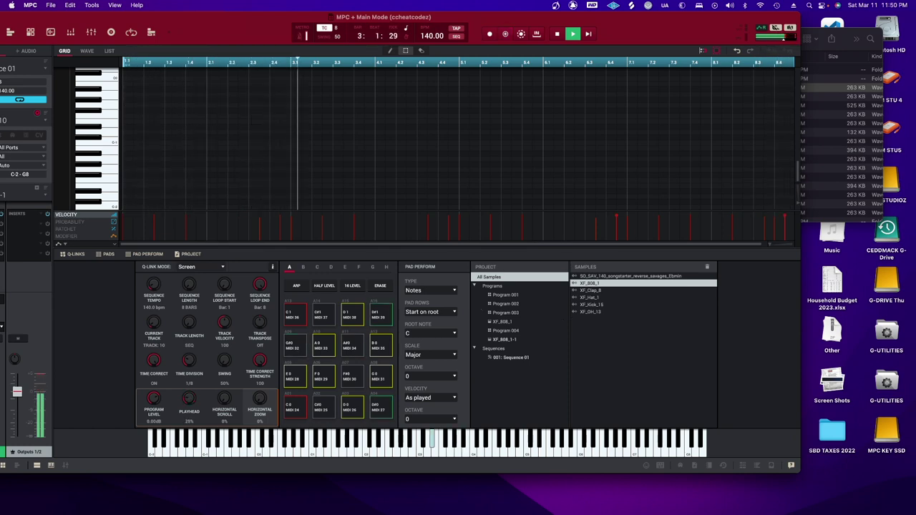
pyautogui.moveTo(194, 26); pyautogui.dragTo(296, 40)
pyautogui.moveTo(72, 405); pyautogui.dragTo(119, 413)
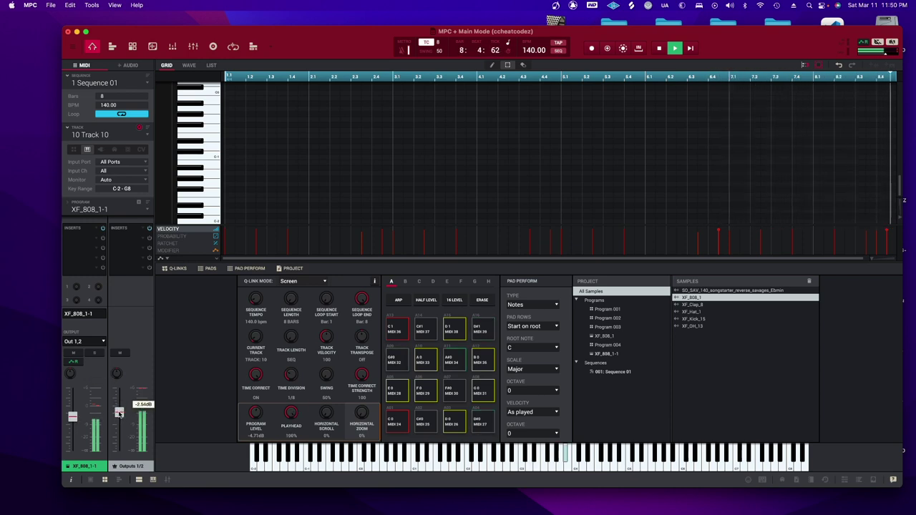
pyautogui.moveTo(313, 38); pyautogui.dragTo(312, 36)
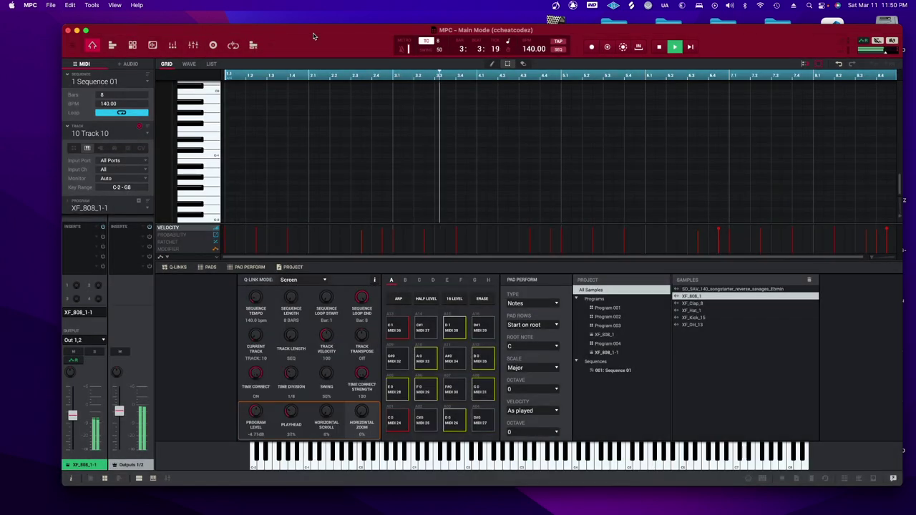
pyautogui.moveTo(313, 36); pyautogui.dragTo(289, 28)
pyautogui.press('space')
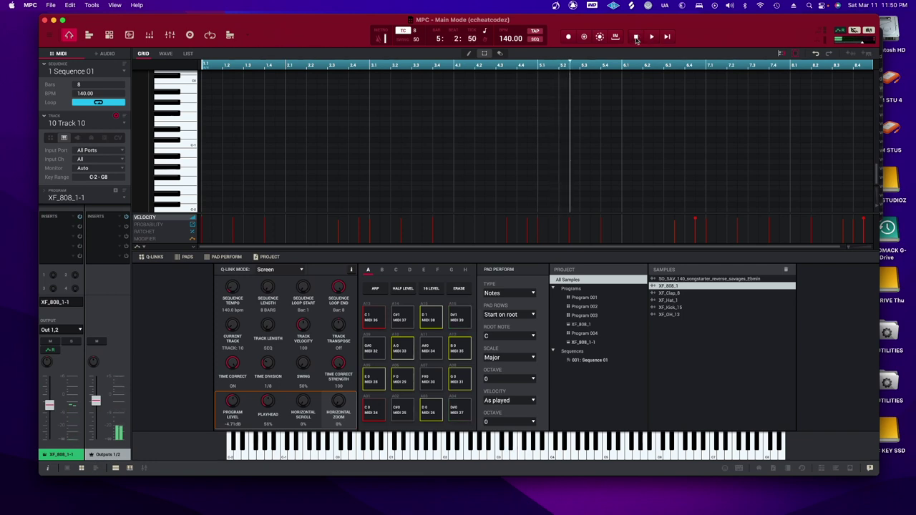
# Rename track 10 as 808 and switch to the unused track 11
pyautogui.moveTo(694, 26)
pyautogui.mouseDown()
pyautogui.moveTo(676, 54)
pyautogui.moveTo(688, 35)
pyautogui.mouseUp()
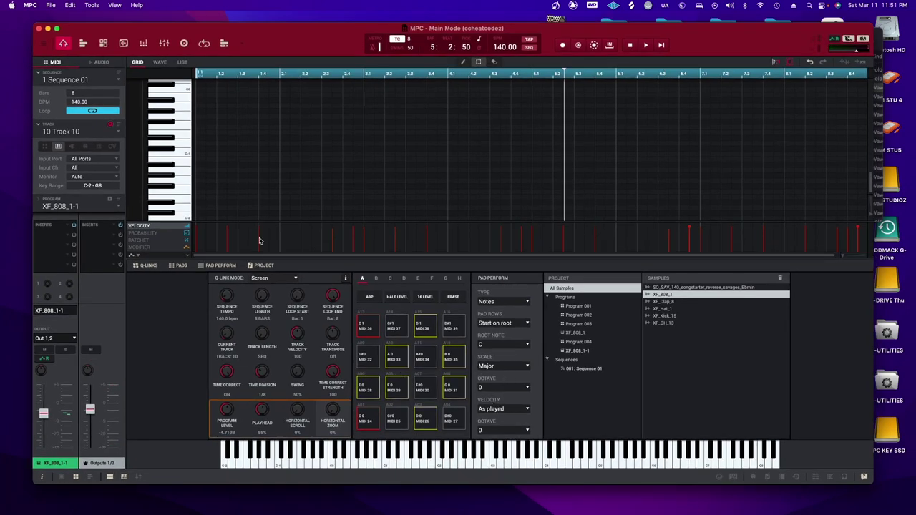
pyautogui.moveTo(274, 33); pyautogui.dragTo(286, 22)
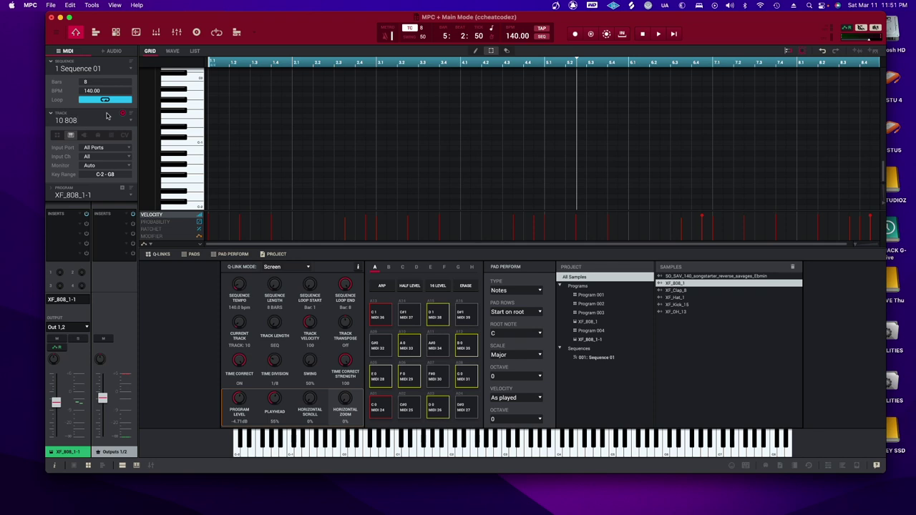
pyautogui.click(131, 123)
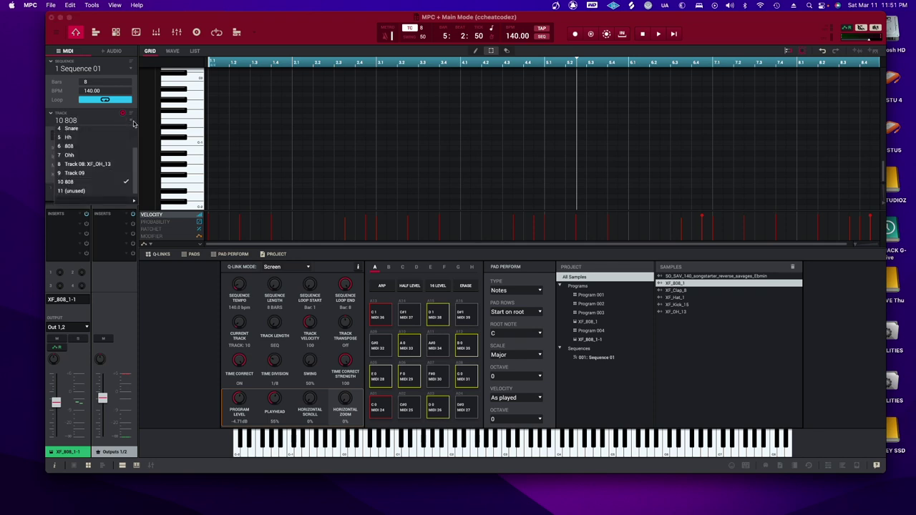
pyautogui.click(83, 192)
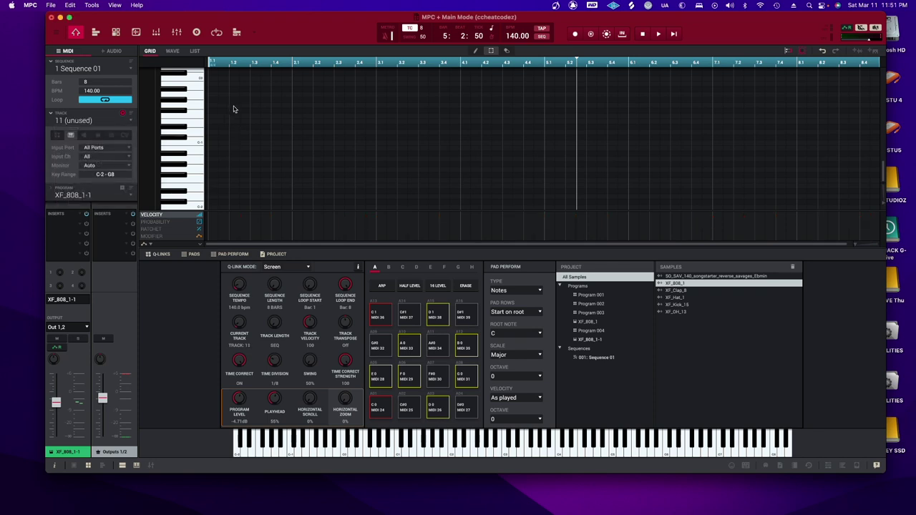
# Change track 11 to a plugin program
pyautogui.moveTo(285, 26)
pyautogui.mouseDown()
pyautogui.moveTo(277, 26)
pyautogui.moveTo(299, 23)
pyautogui.mouseUp()
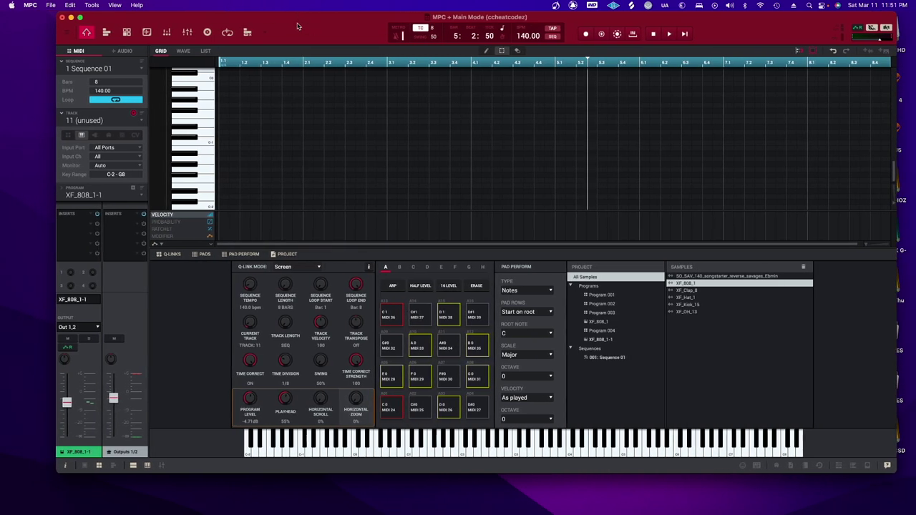
pyautogui.click(69, 135)
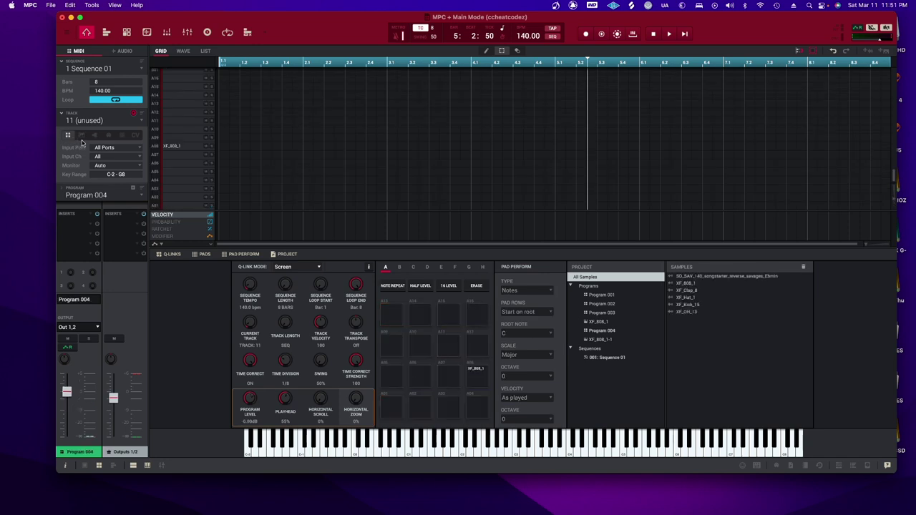
pyautogui.click(95, 136)
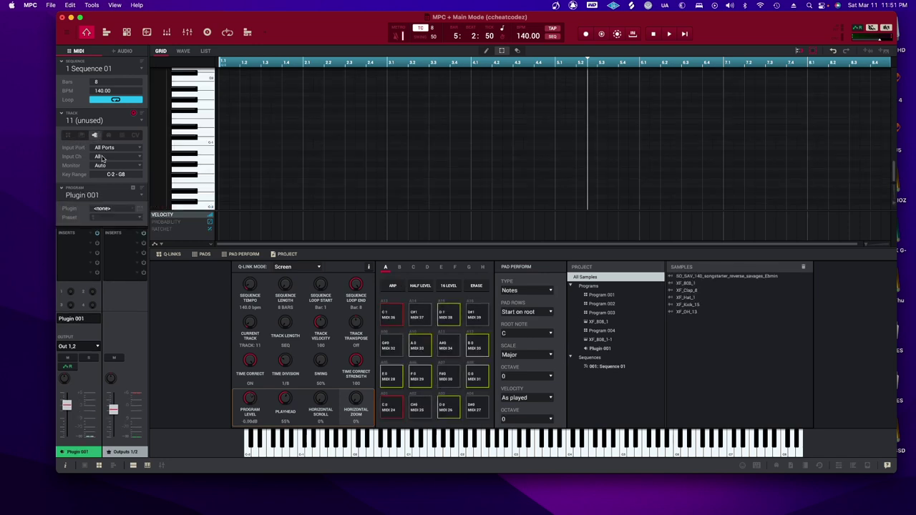
# Browse the available instrument plugins and load ZENOLOGY into Plugin 001 on track 11
pyautogui.click(124, 209)
pyautogui.click(131, 179)
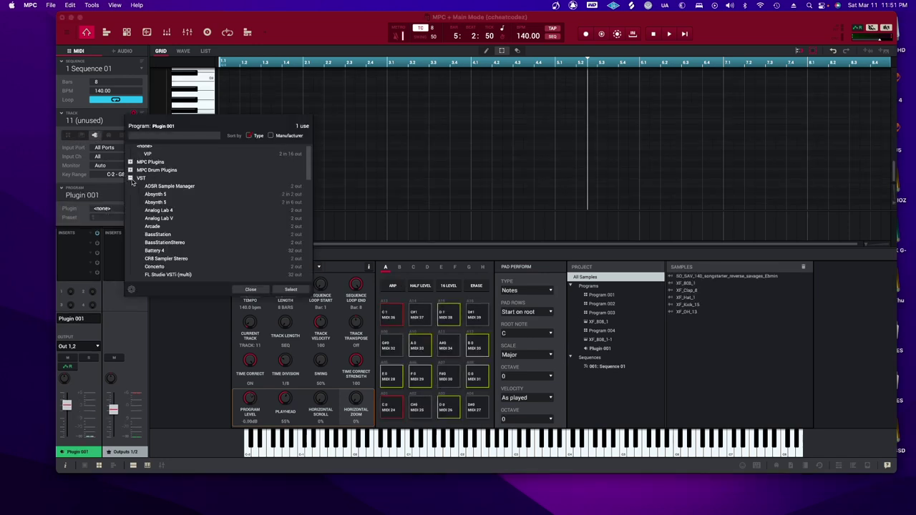
pyautogui.scroll(-20, 166, 226)
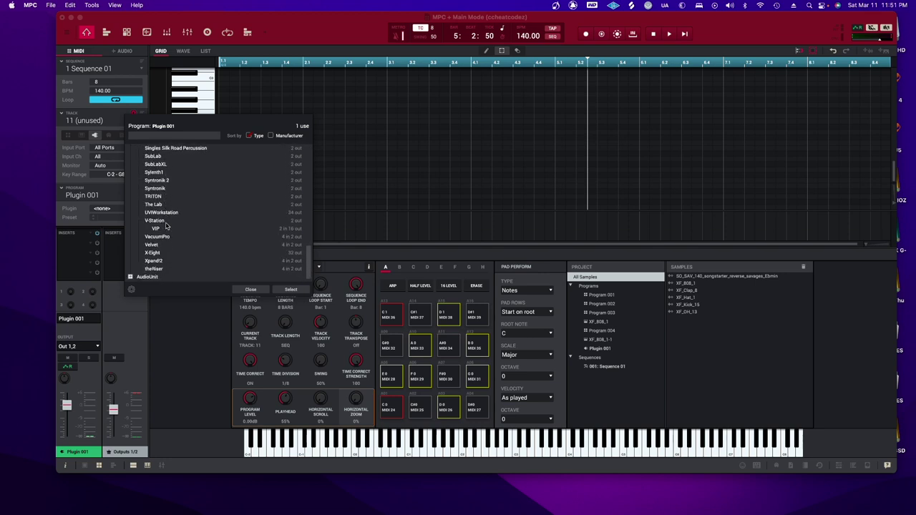
pyautogui.scroll(1, 166, 226)
pyautogui.scroll(-1, 168, 227)
pyautogui.scroll(1, 174, 235)
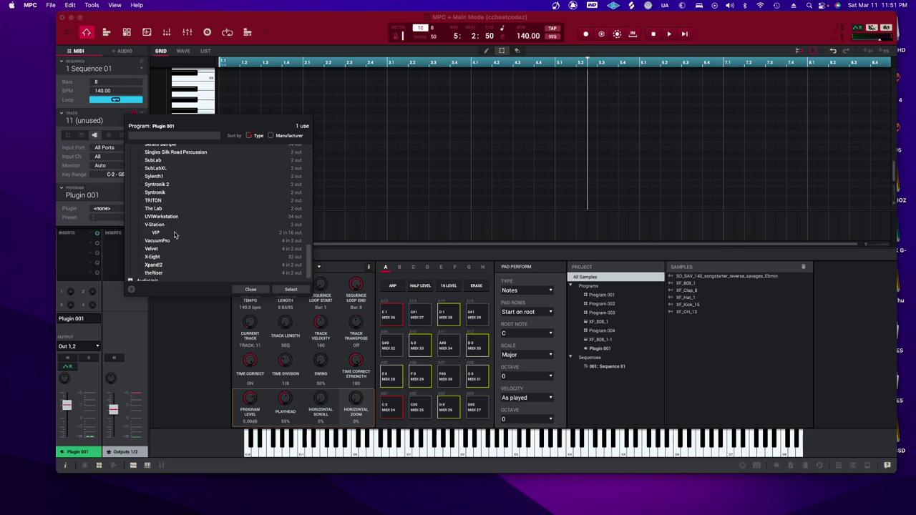
pyautogui.scroll(-1, 177, 234)
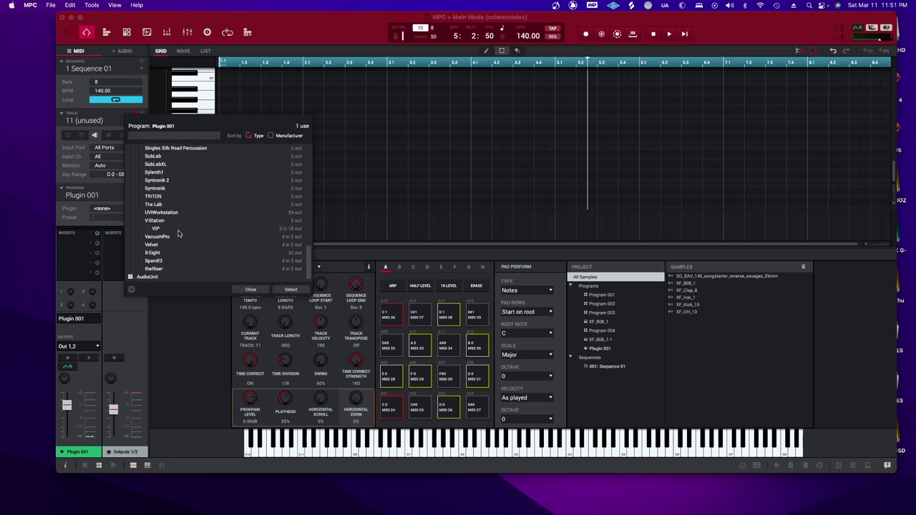
pyautogui.scroll(5, 178, 233)
pyautogui.scroll(20, 179, 233)
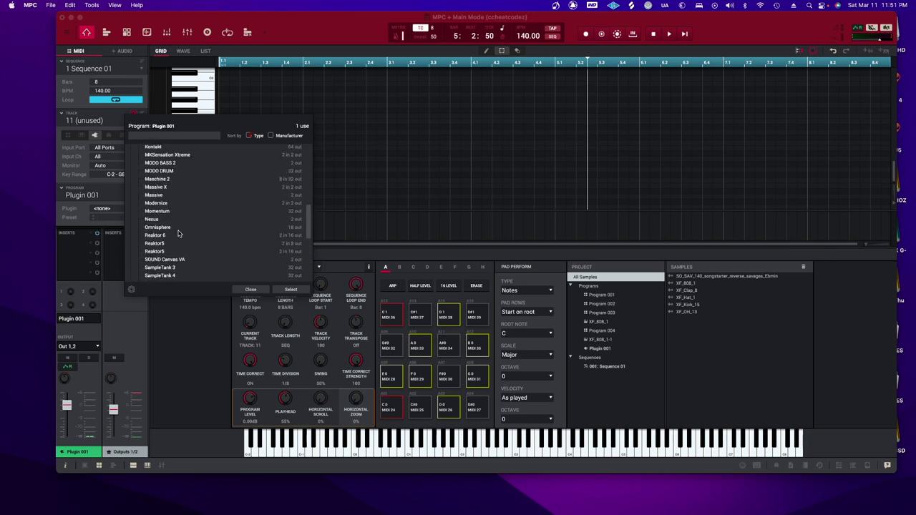
pyautogui.scroll(5, 180, 234)
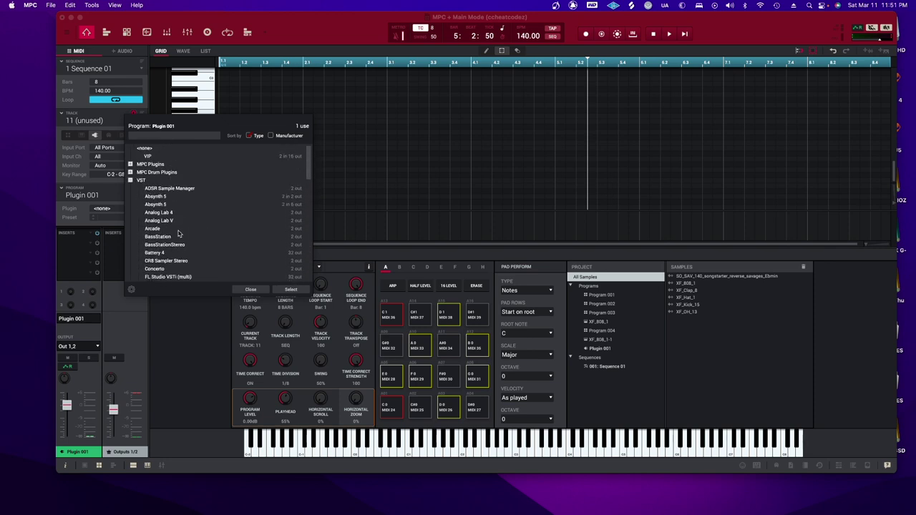
pyautogui.click(123, 179)
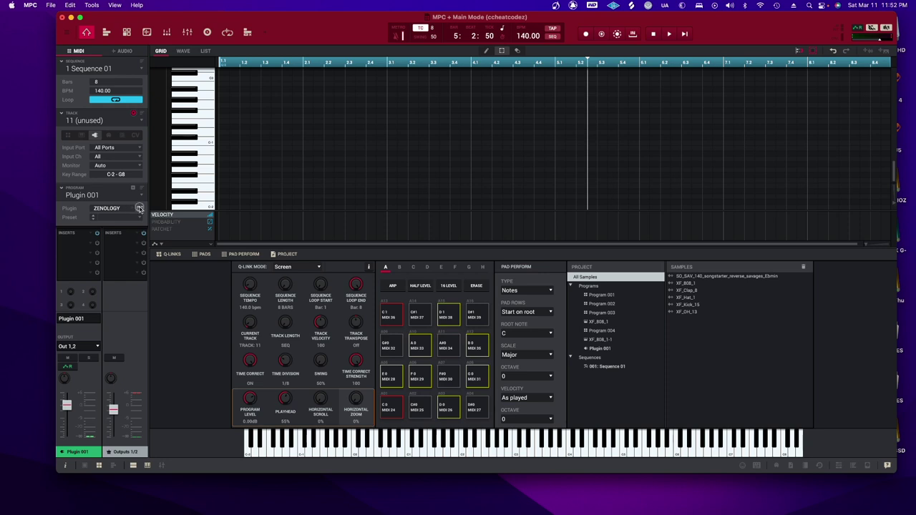
# Open the ZENOLOGY interface and record a part with the Slow Riff preset across the eight bars of track 11
pyautogui.click(139, 209)
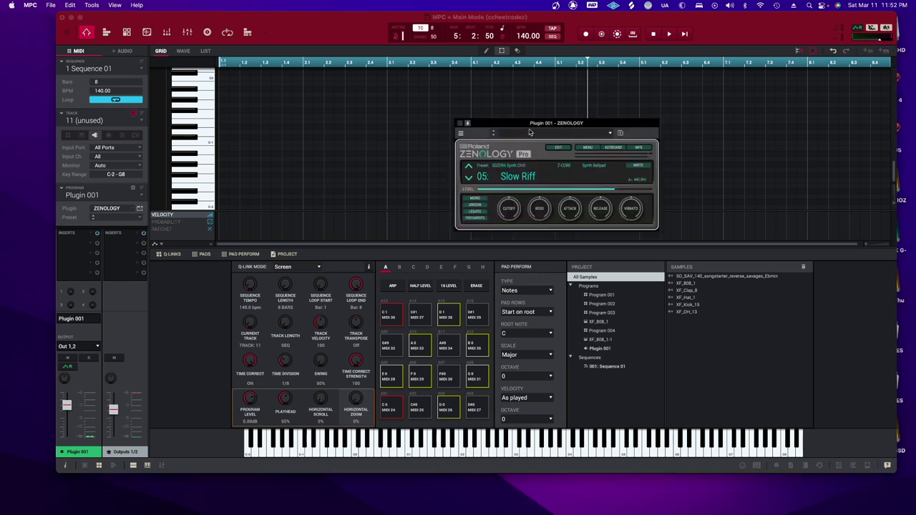
pyautogui.moveTo(517, 124); pyautogui.dragTo(453, 190)
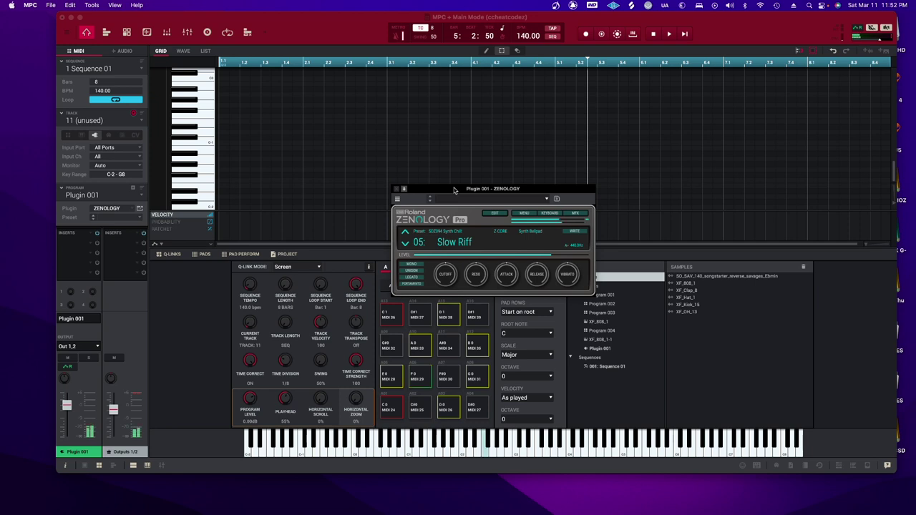
pyautogui.press('space')
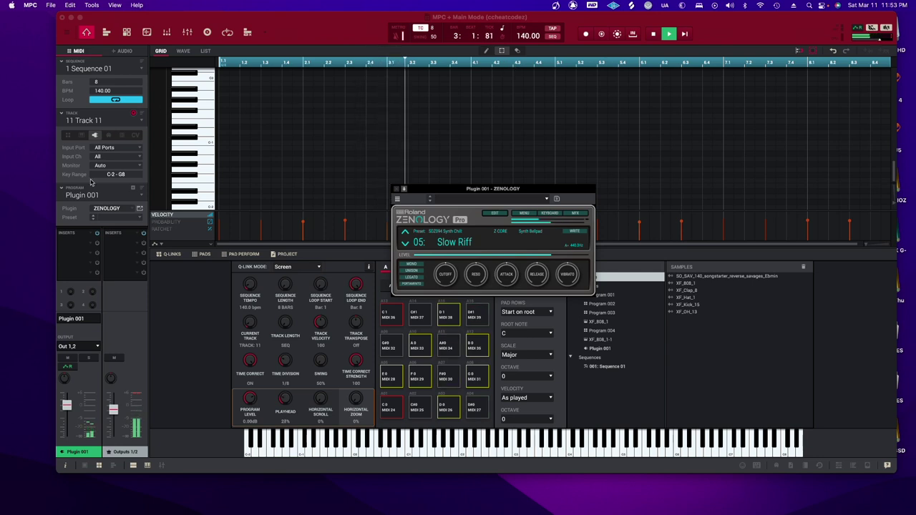
# Lower the Plugin 001 level to -2.69 dB during playback and review the recorded notes in track 11's grid
pyautogui.moveTo(66, 405); pyautogui.dragTo(68, 410)
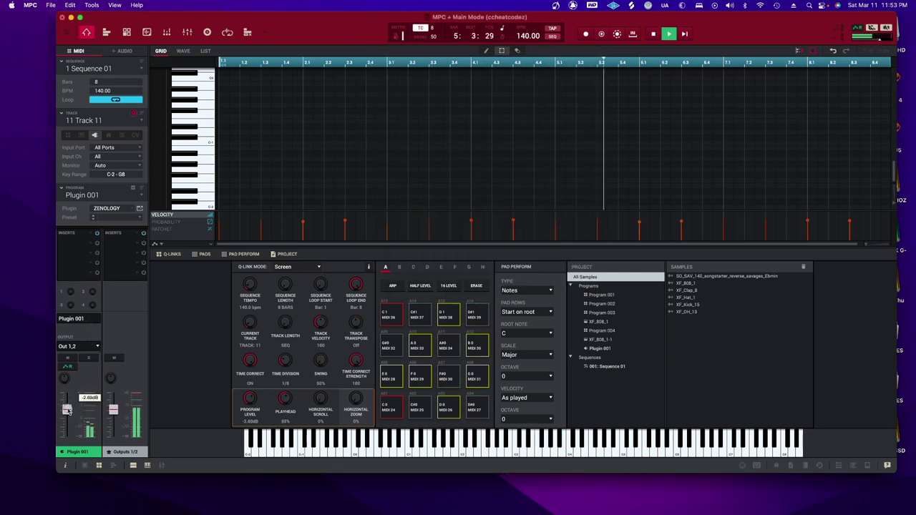
pyautogui.scroll(3, 430, 140)
pyautogui.scroll(-5, 430, 141)
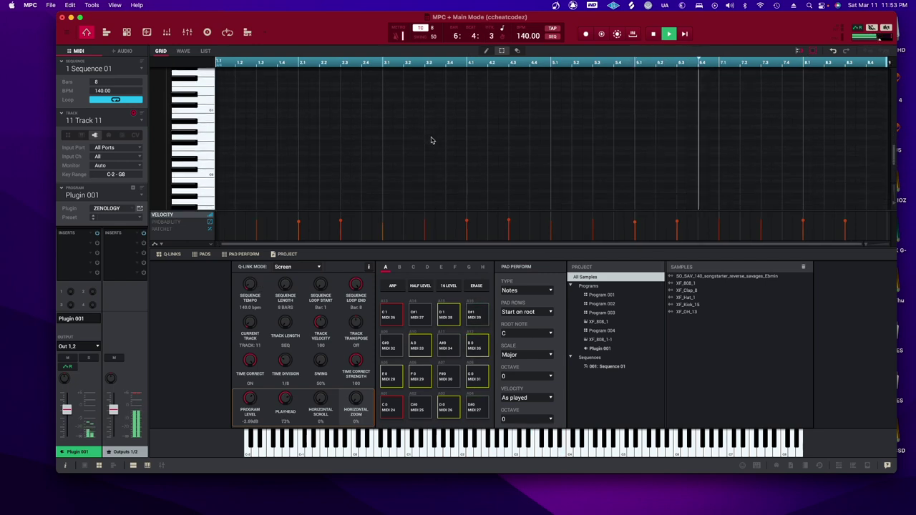
pyautogui.scroll(-5, 431, 142)
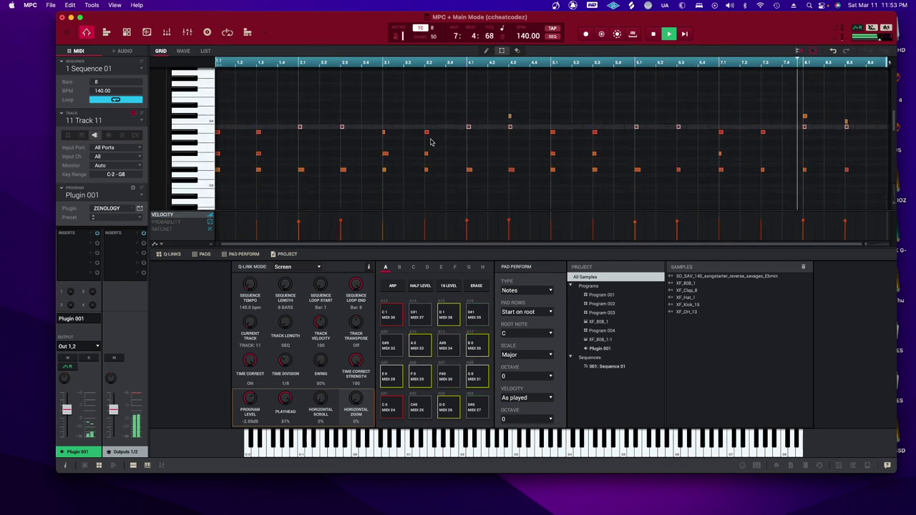
pyautogui.scroll(-2, 431, 142)
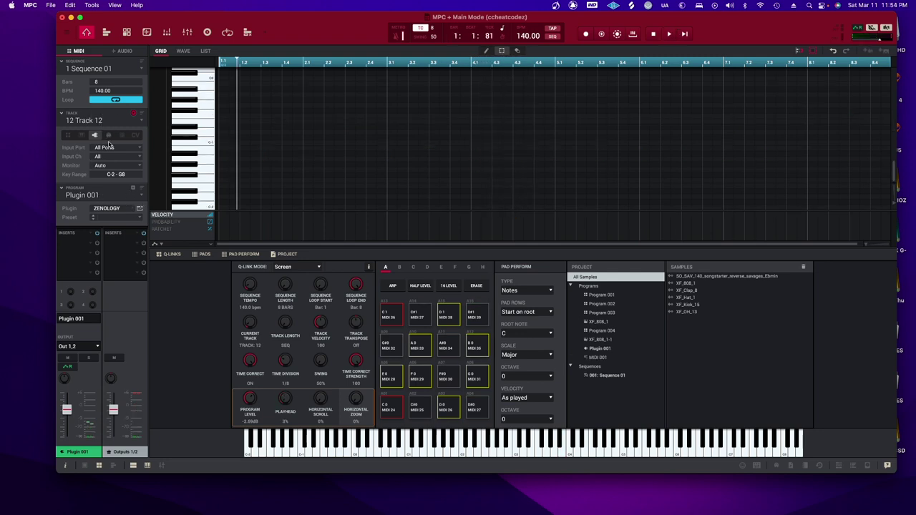
# Create a new ZENOLOGY plugin program for track 12 and open its interface
pyautogui.click(127, 210)
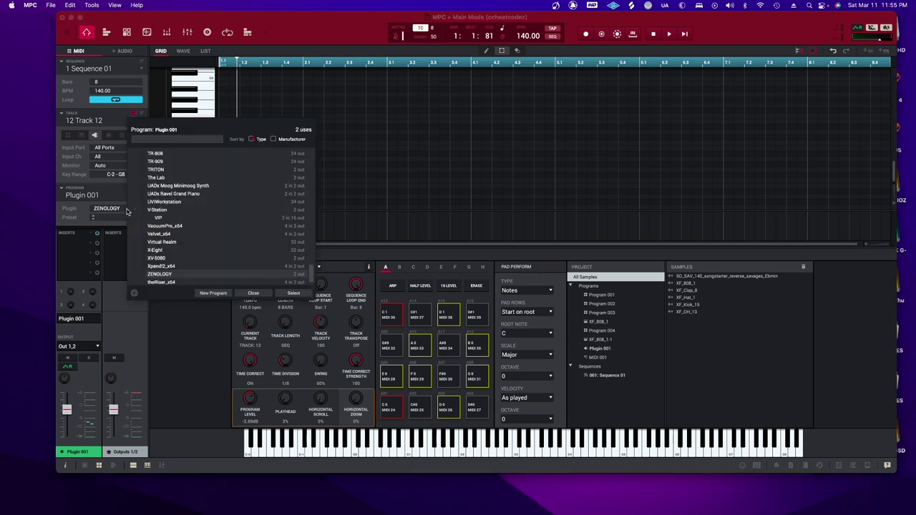
pyautogui.click(213, 294)
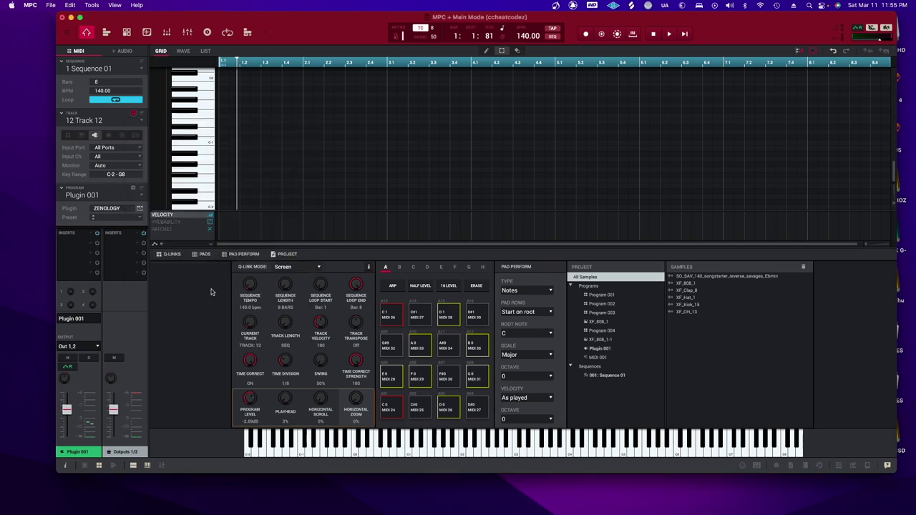
pyautogui.click(139, 209)
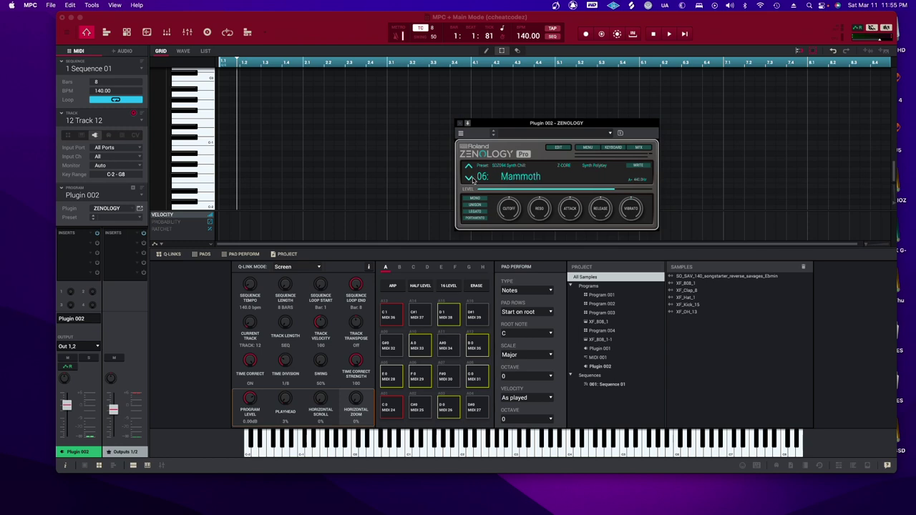
# Filter the ZENOLOGY tone browser to the JUPITER-8 model and audition the Berlin Night tone
pyautogui.click(470, 178)
pyautogui.click(516, 177)
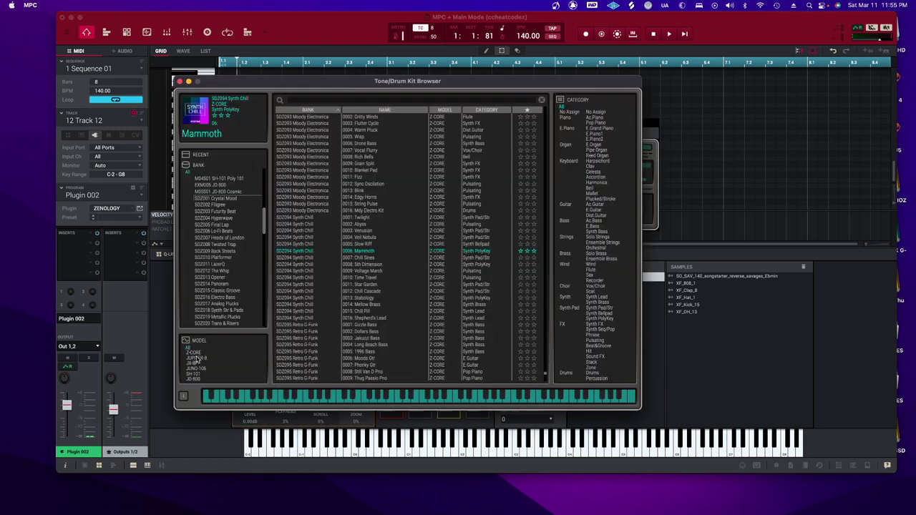
pyautogui.click(198, 357)
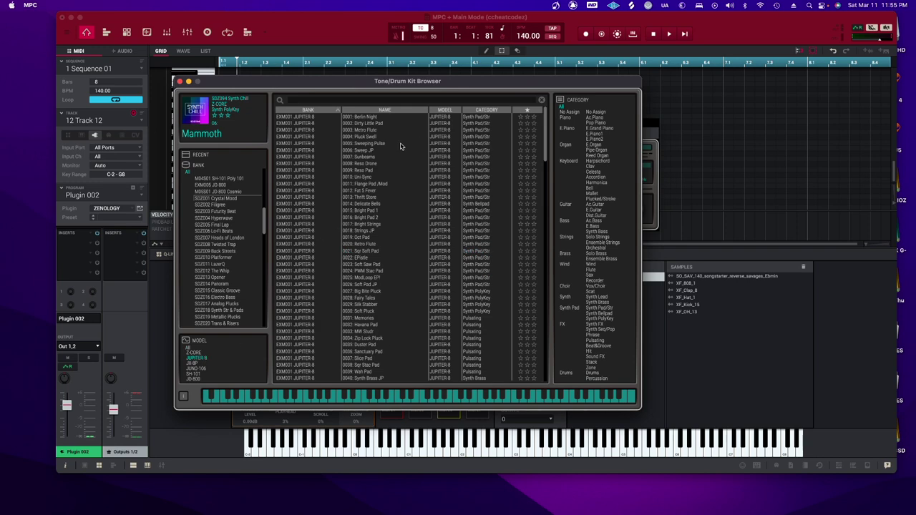
pyautogui.click(358, 116)
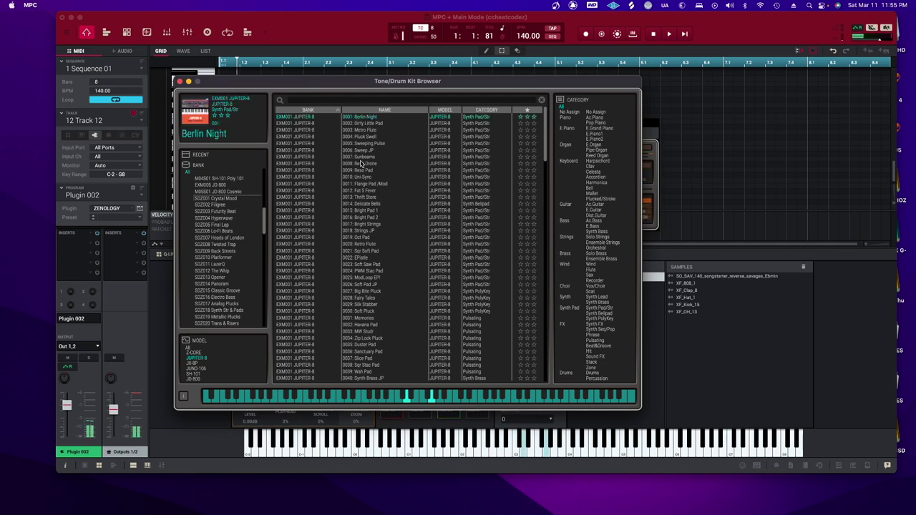
# Load the JX-8P bass tone Low Blow, record a part with it on track 12 and close the plugin interface
pyautogui.scroll(-5, 337, 183)
pyautogui.click(362, 170)
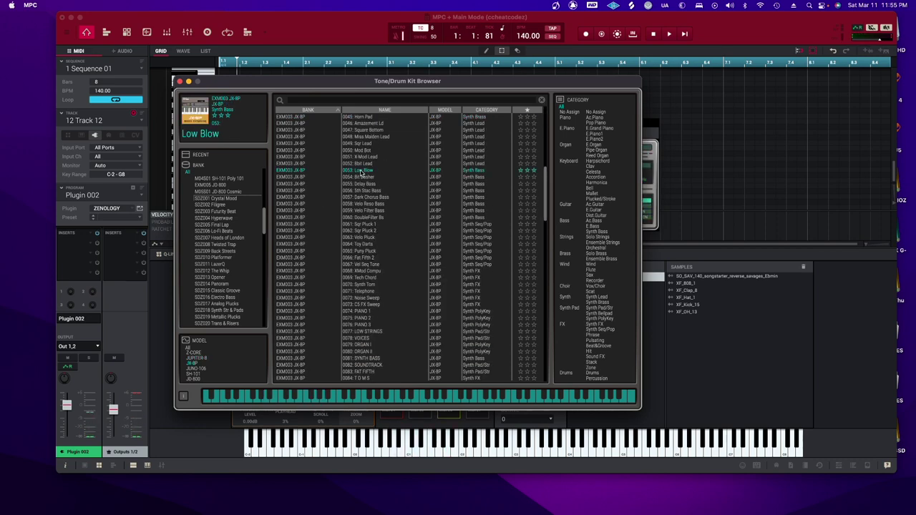
pyautogui.doubleClick(362, 172)
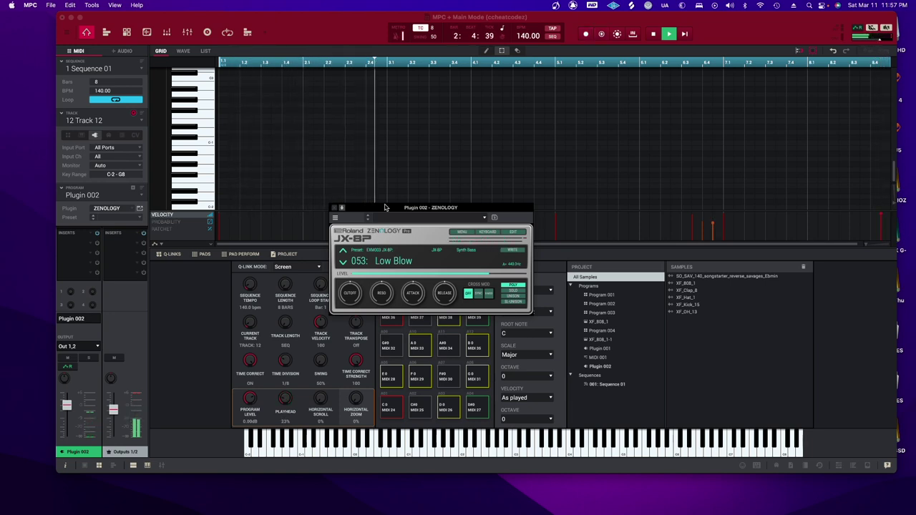
pyautogui.click(335, 208)
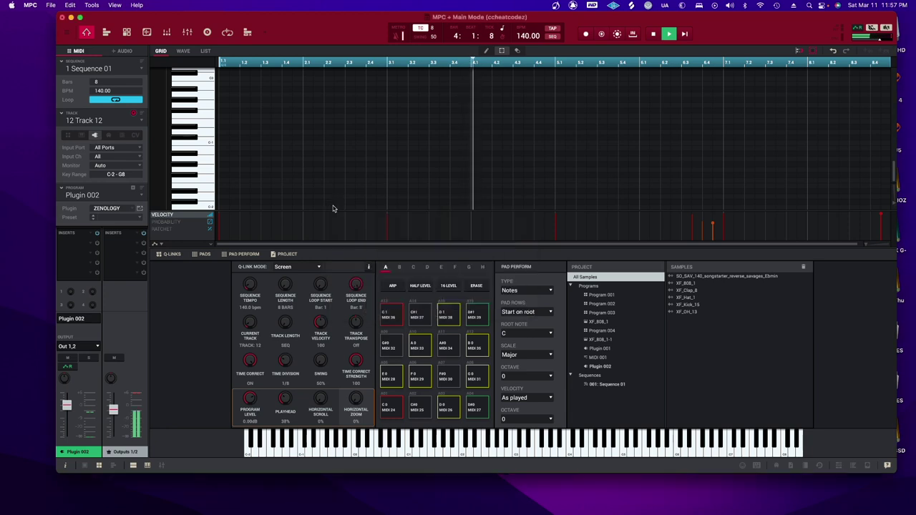
# Rename track 12 as low blow and save the project
pyautogui.doubleClick(98, 120)
pyautogui.press('BackSpace')
pyautogui.write('low blow')
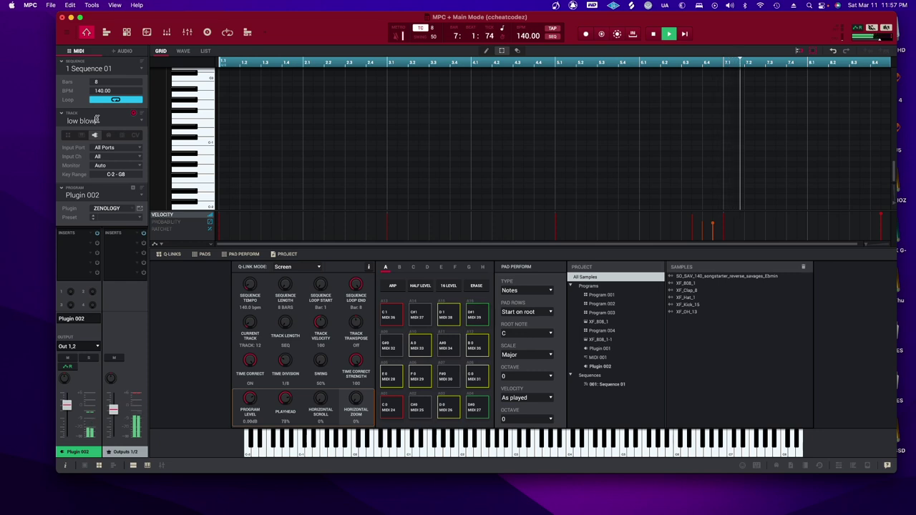
pyautogui.press('Return')
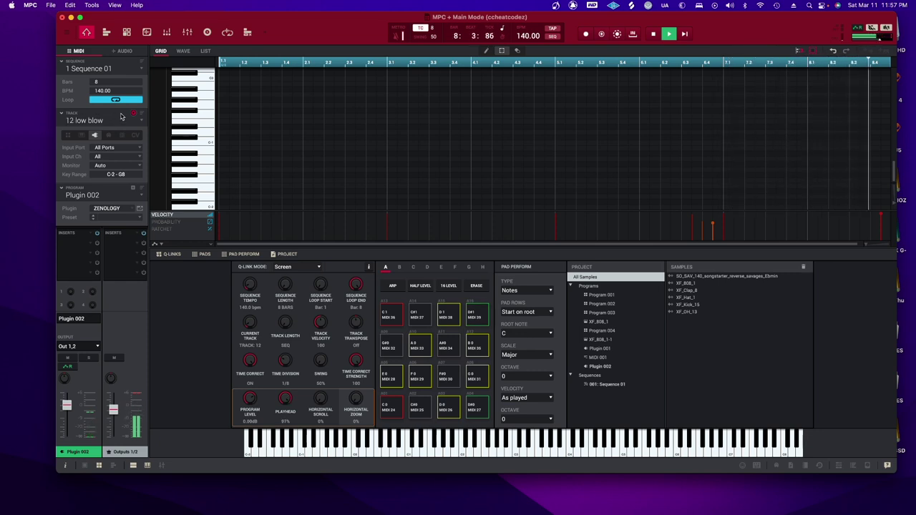
pyautogui.press('super+s')
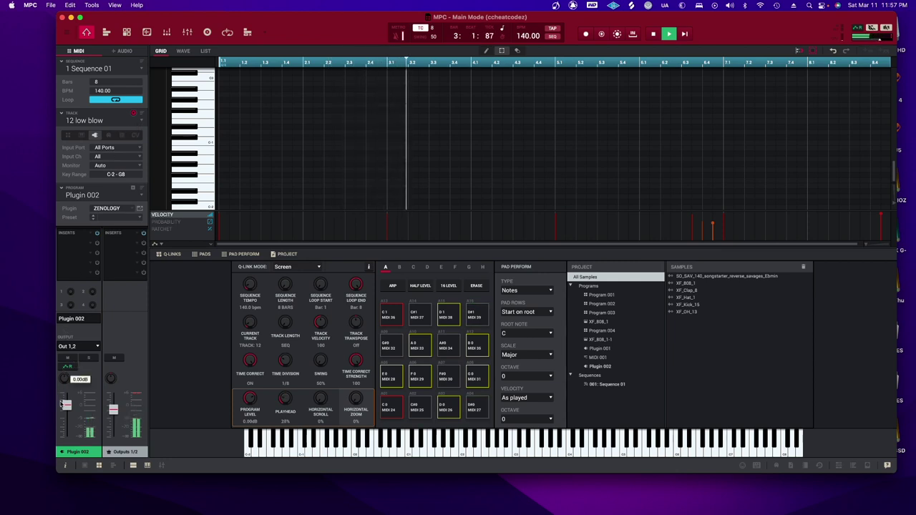
# Lower the Plugin 002 level slightly to -0.07 dB during playback
pyautogui.moveTo(66, 404); pyautogui.dragTo(66, 405)
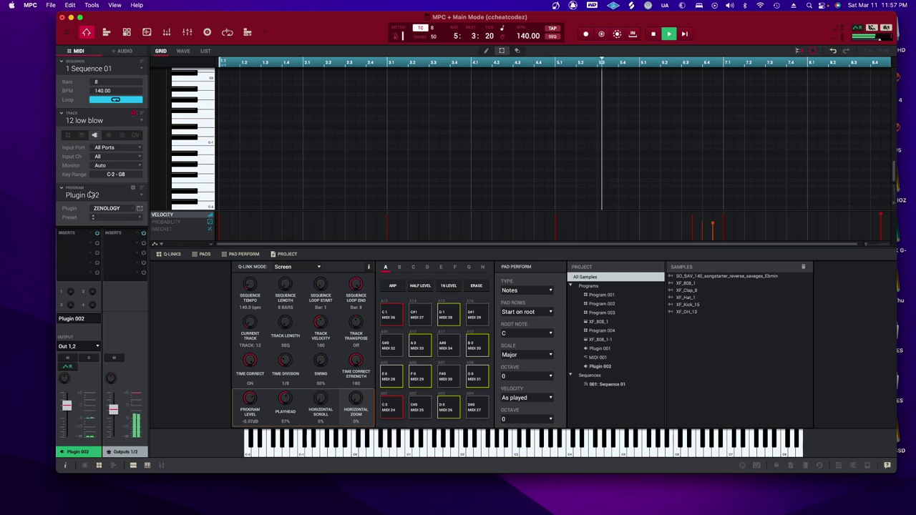
pyautogui.moveTo(66, 406); pyautogui.dragTo(67, 406)
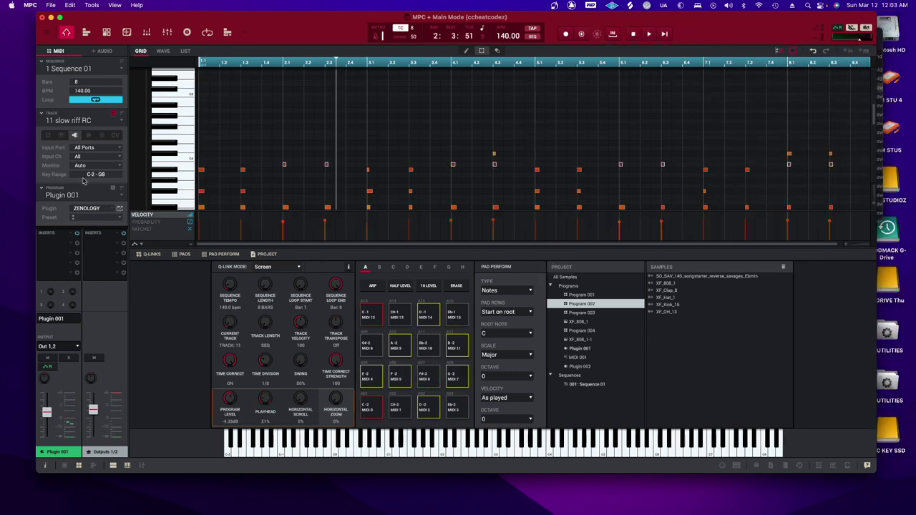
# Load Arcade as a new plugin program on the unused track 13 and move its window fully into view
pyautogui.click(120, 122)
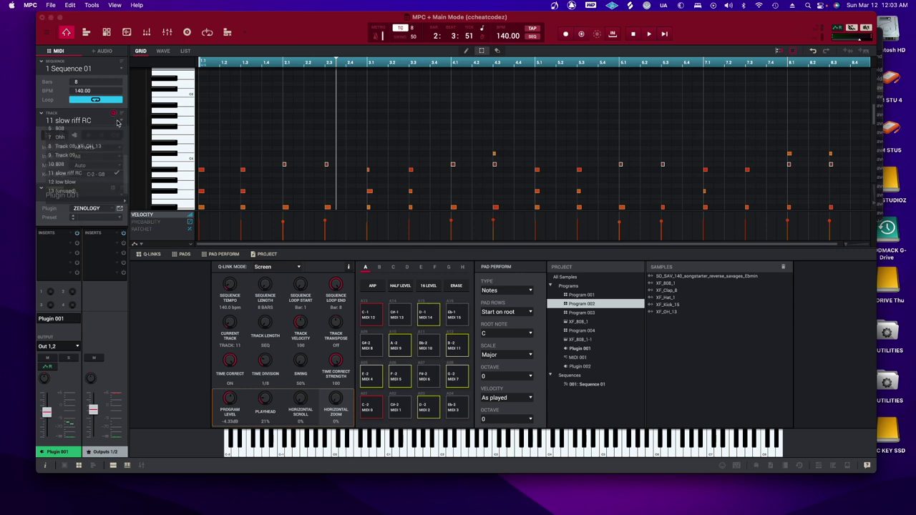
pyautogui.click(77, 192)
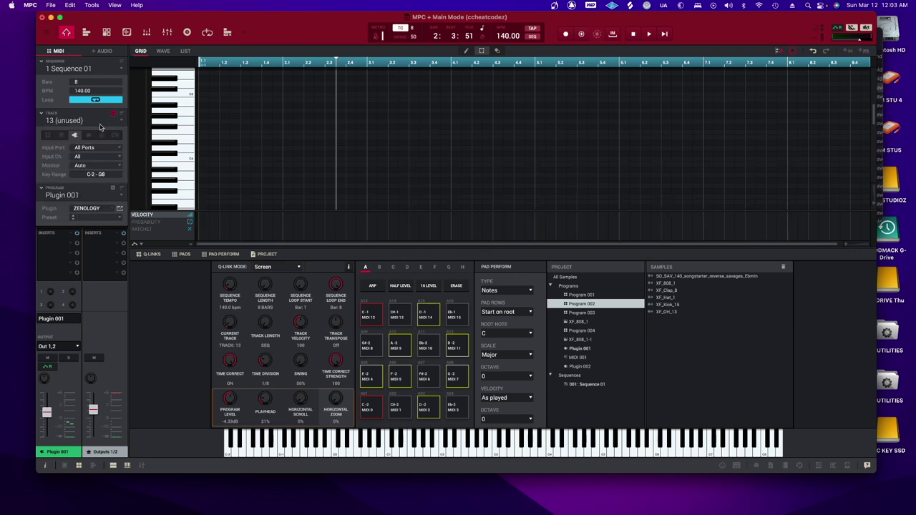
pyautogui.click(107, 123)
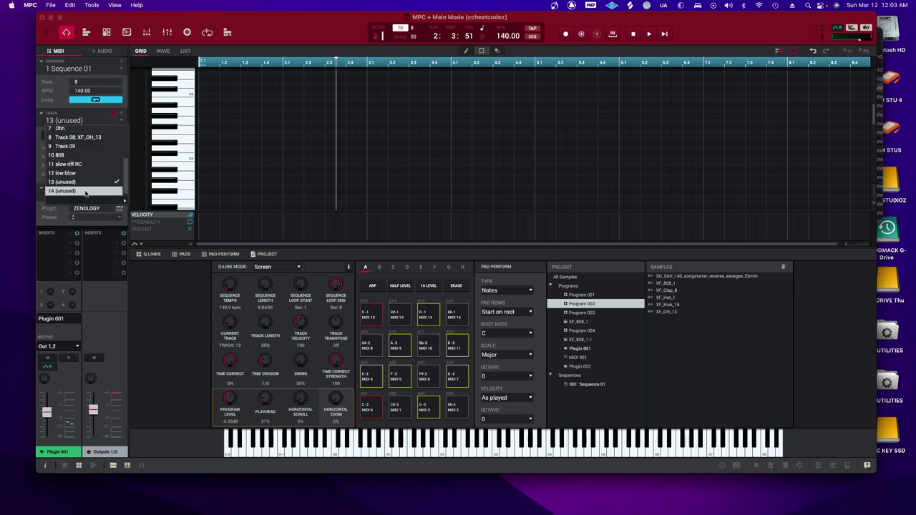
pyautogui.click(83, 182)
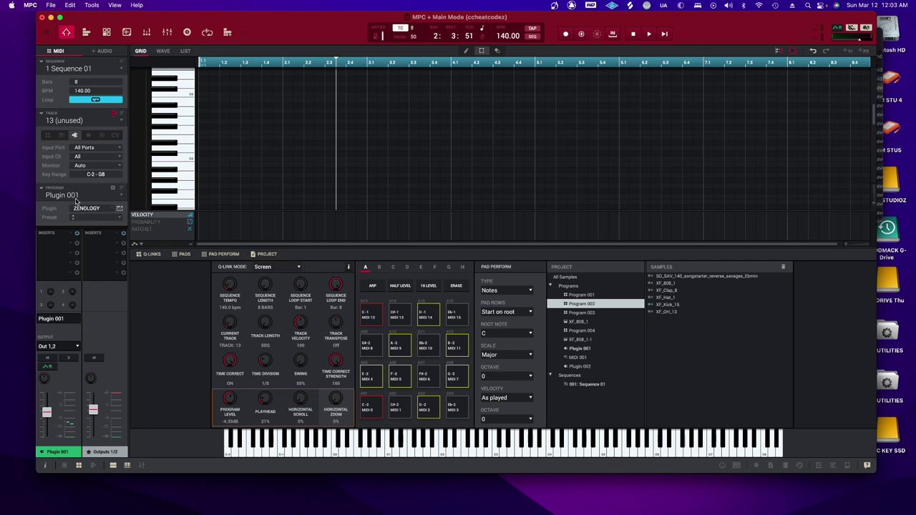
pyautogui.click(82, 209)
pyautogui.click(113, 233)
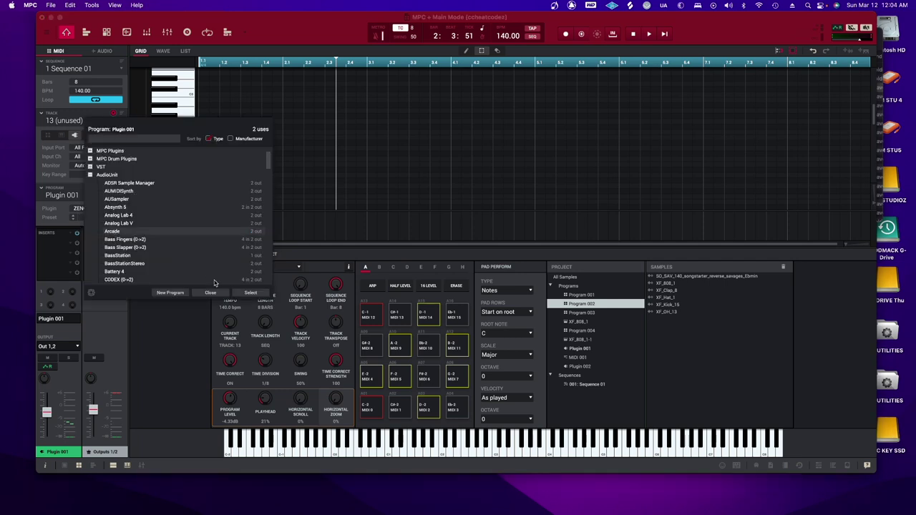
pyautogui.click(249, 293)
pyautogui.click(491, 285)
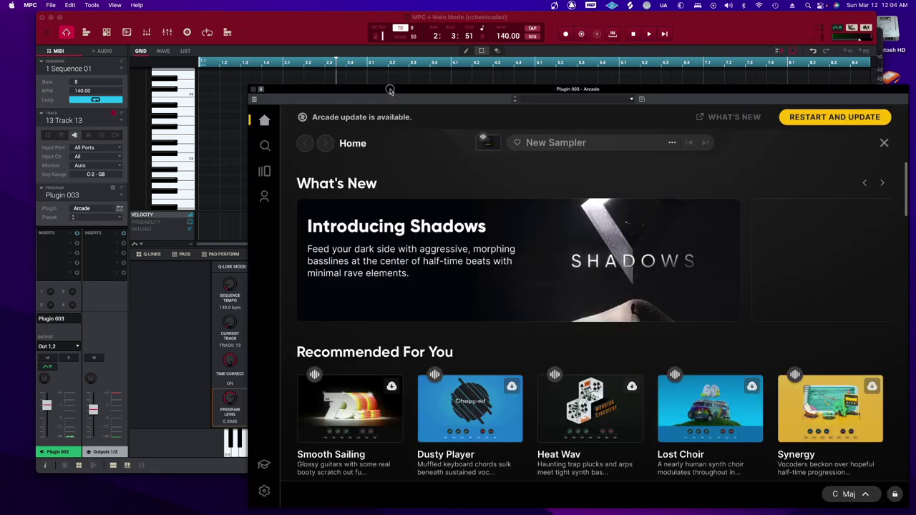
pyautogui.moveTo(390, 88); pyautogui.dragTo(262, 18)
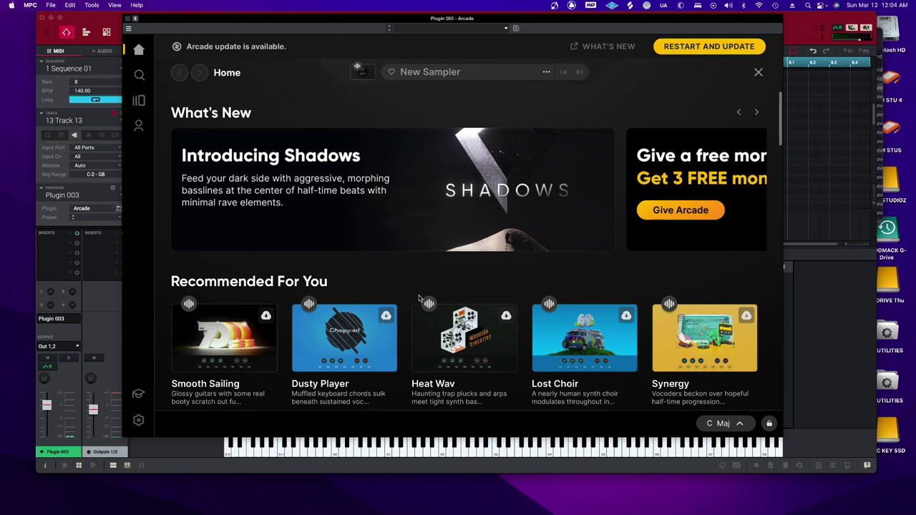
# Look through Arcade's home page categories, from the recommended samplers to the Melody Writing lines
pyautogui.scroll(-5, 419, 298)
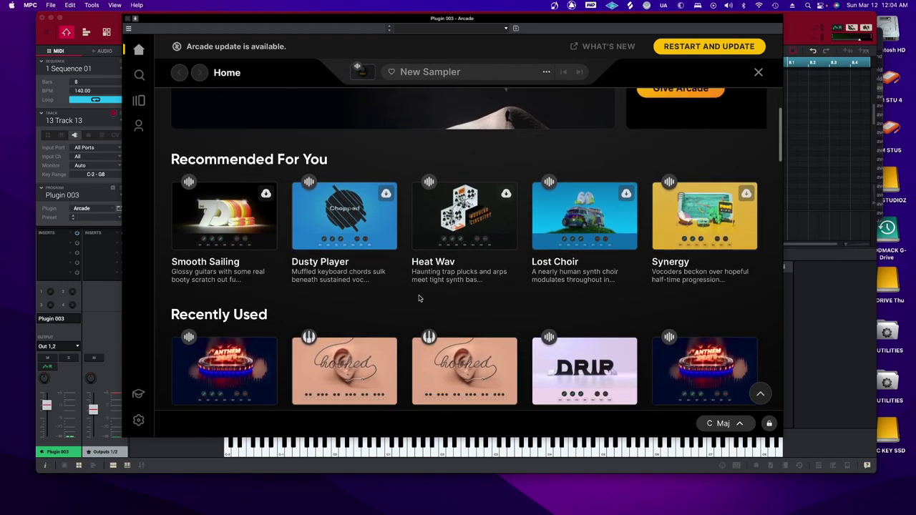
pyautogui.scroll(-6, 419, 298)
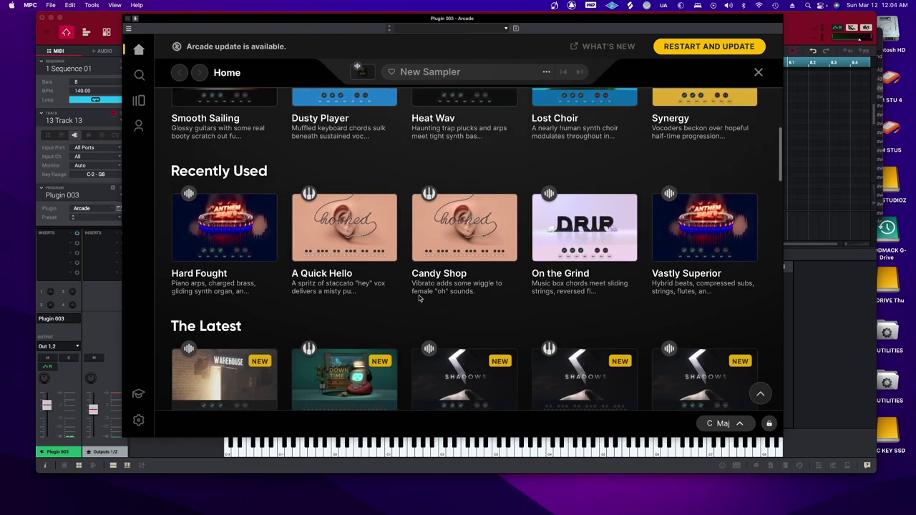
pyautogui.scroll(-2, 419, 299)
pyautogui.scroll(-8, 420, 298)
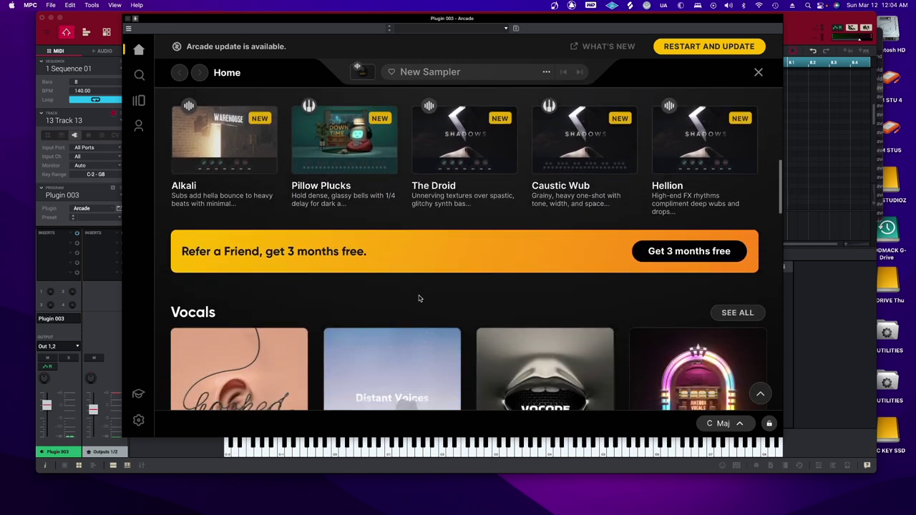
pyautogui.scroll(-6, 419, 298)
pyautogui.scroll(2, 419, 298)
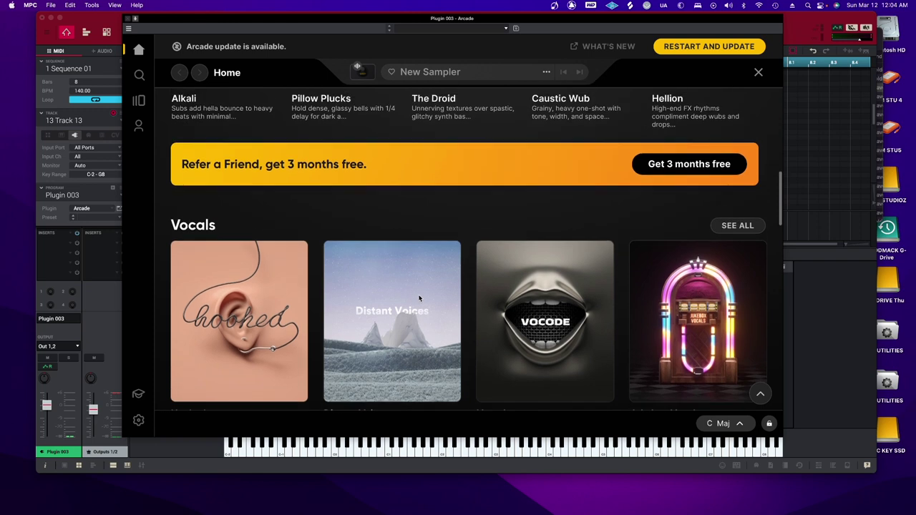
pyautogui.scroll(9, 420, 299)
pyautogui.scroll(2, 420, 298)
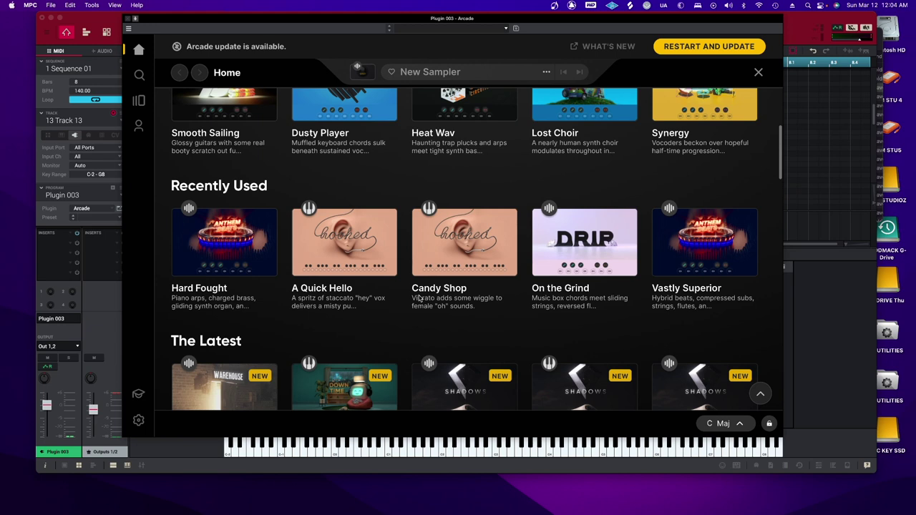
pyautogui.scroll(-18, 420, 299)
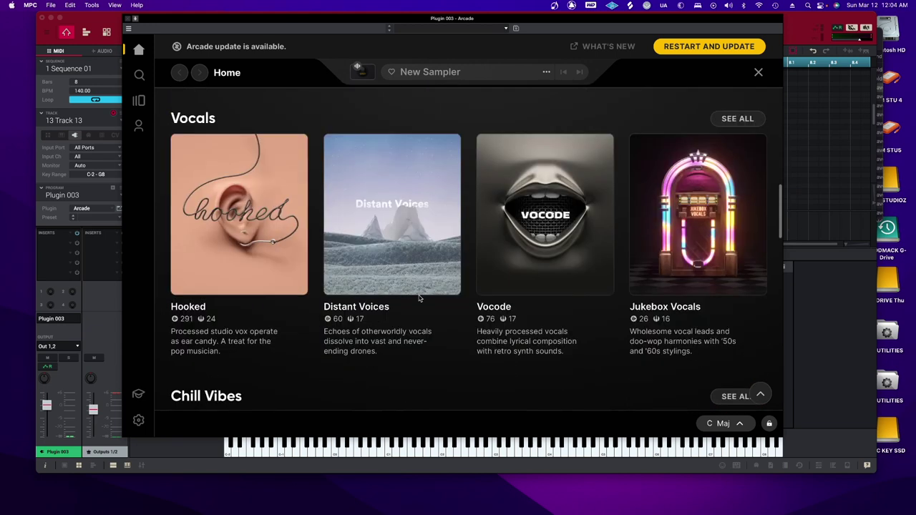
pyautogui.scroll(-7, 419, 299)
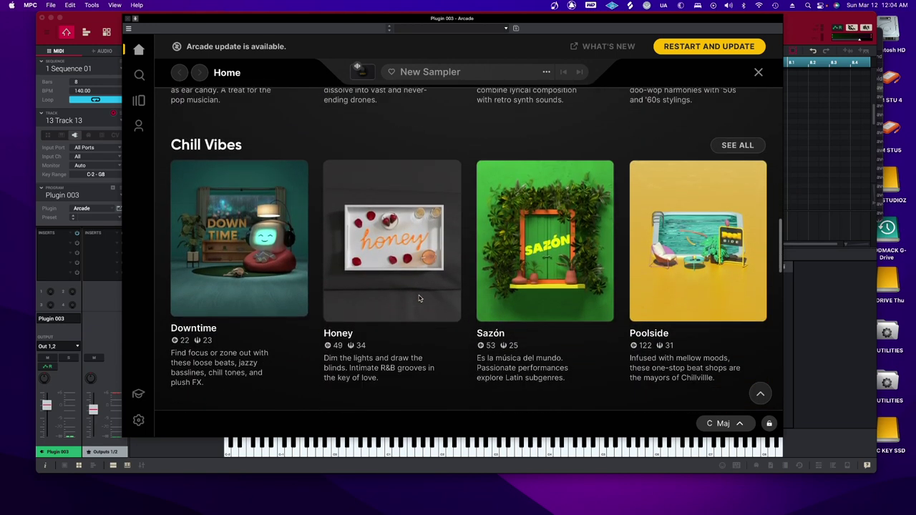
pyautogui.scroll(-6, 420, 299)
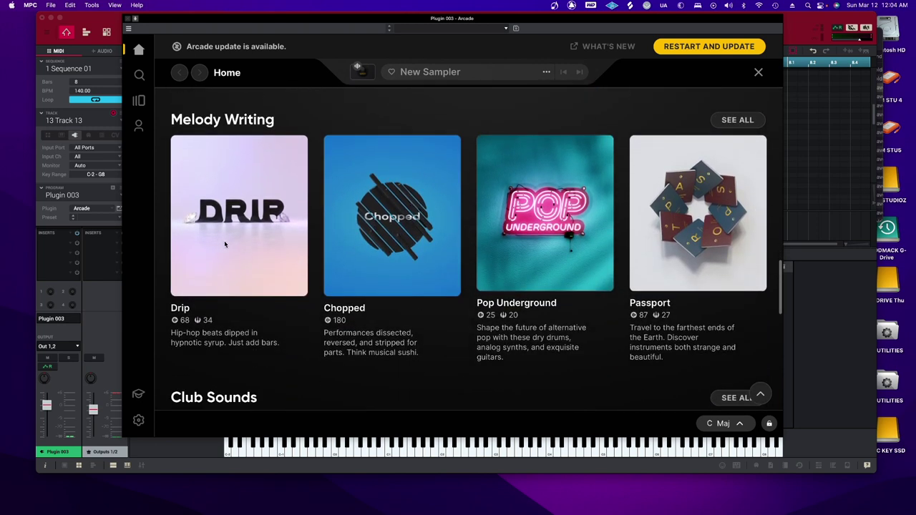
# Preview the Drip line, then open the Chopped line and preview its Lazy Sunday sampler
pyautogui.click(190, 278)
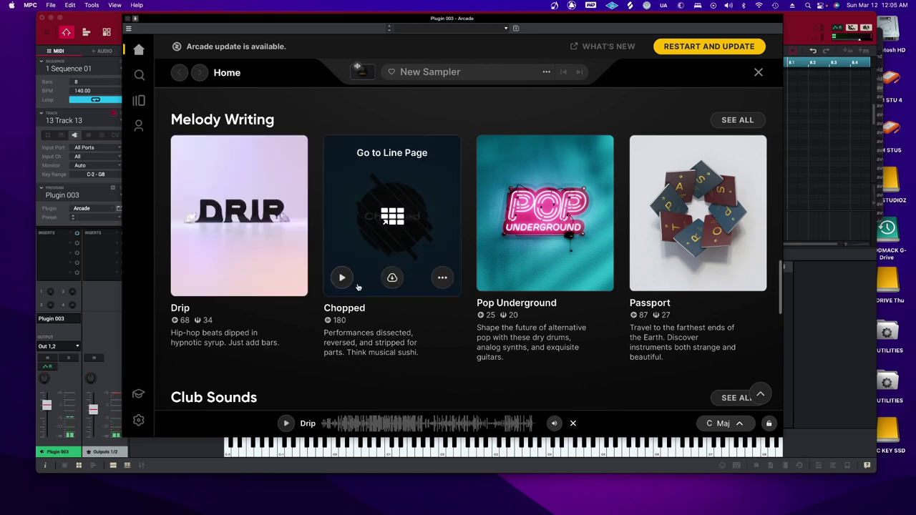
pyautogui.click(393, 215)
pyautogui.click(182, 208)
pyautogui.scroll(1, 193, 210)
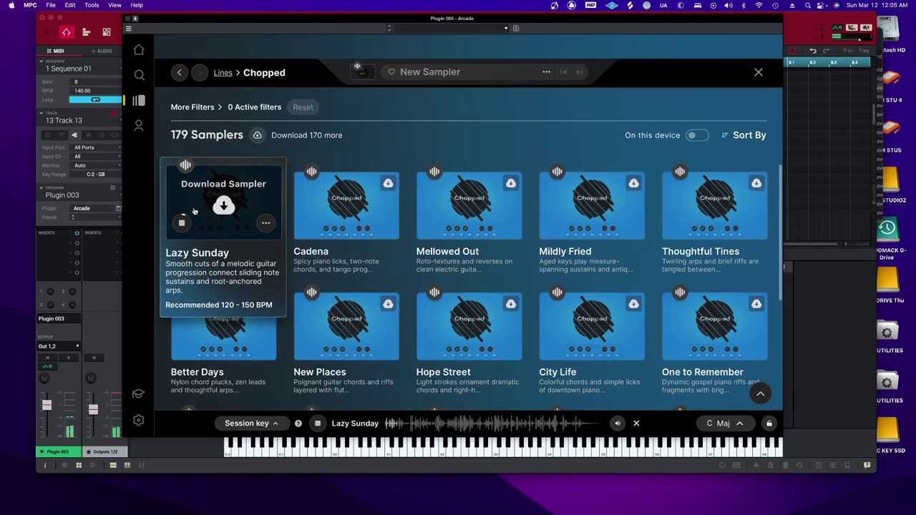
pyautogui.scroll(3, 193, 210)
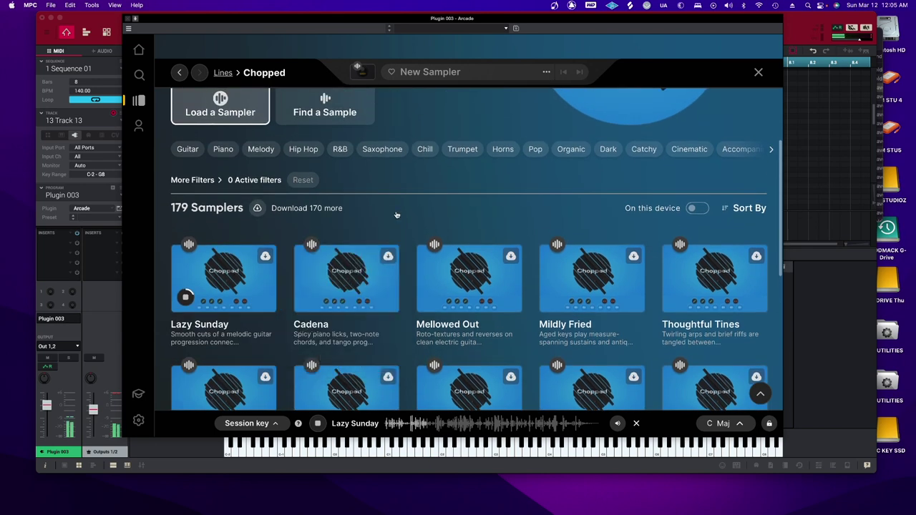
# Return from the Chopped line to the Home page and look through the recommended samplers
pyautogui.scroll(1, 404, 211)
pyautogui.scroll(1, 403, 211)
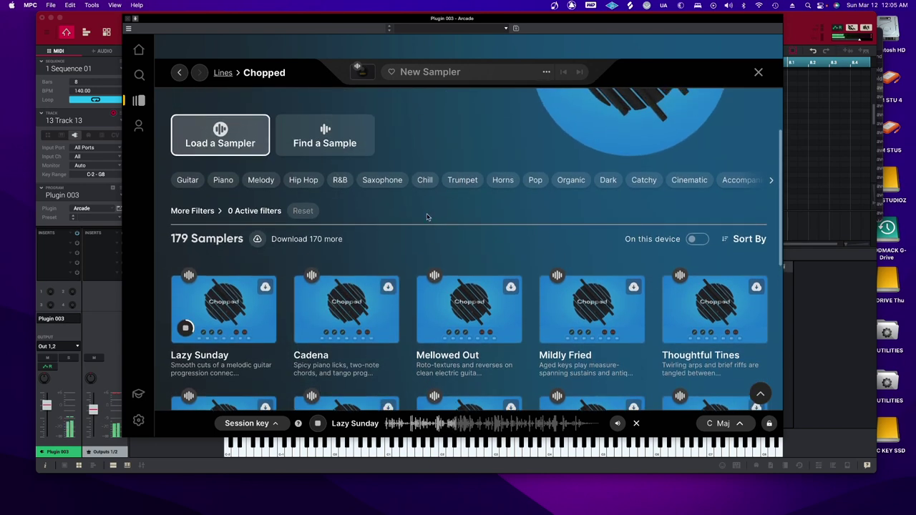
pyautogui.click(180, 74)
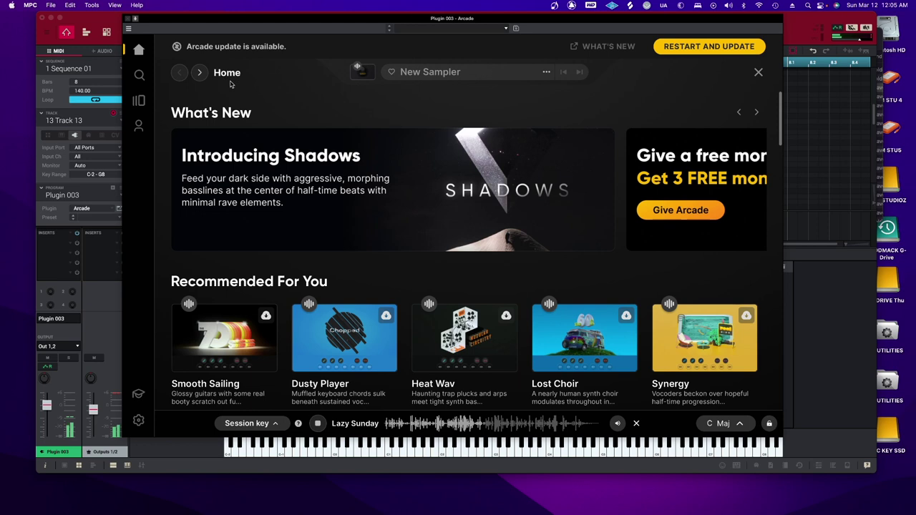
pyautogui.scroll(-3, 454, 184)
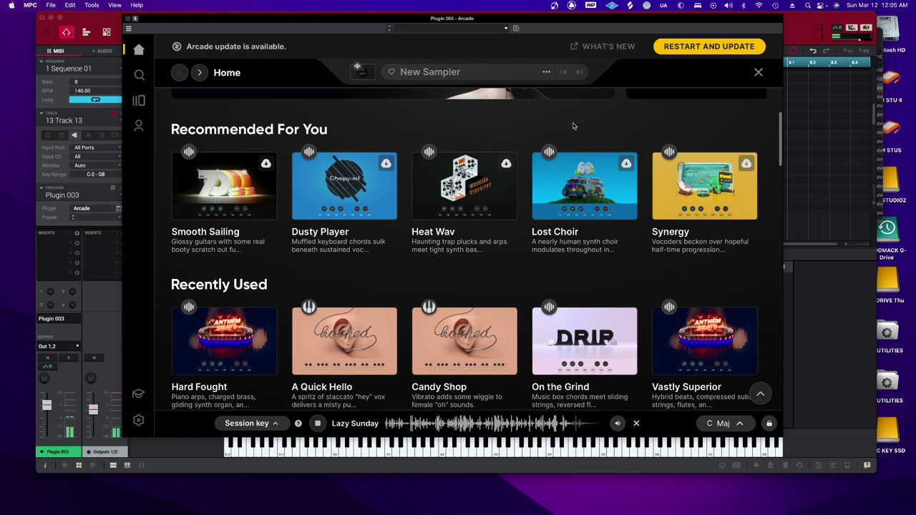
pyautogui.moveTo(421, 153)
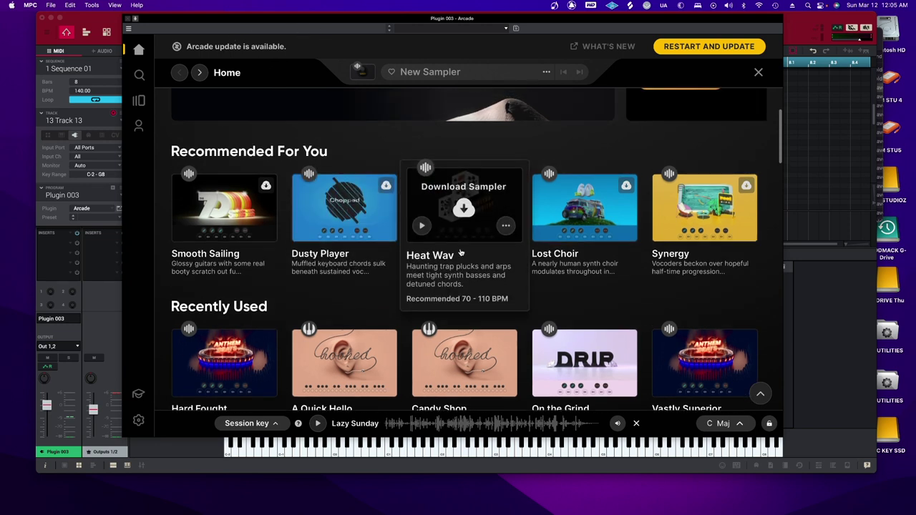
# Preview the recently used Vastly Superior sampler and the Candy Shop instrument
pyautogui.scroll(-4, 718, 185)
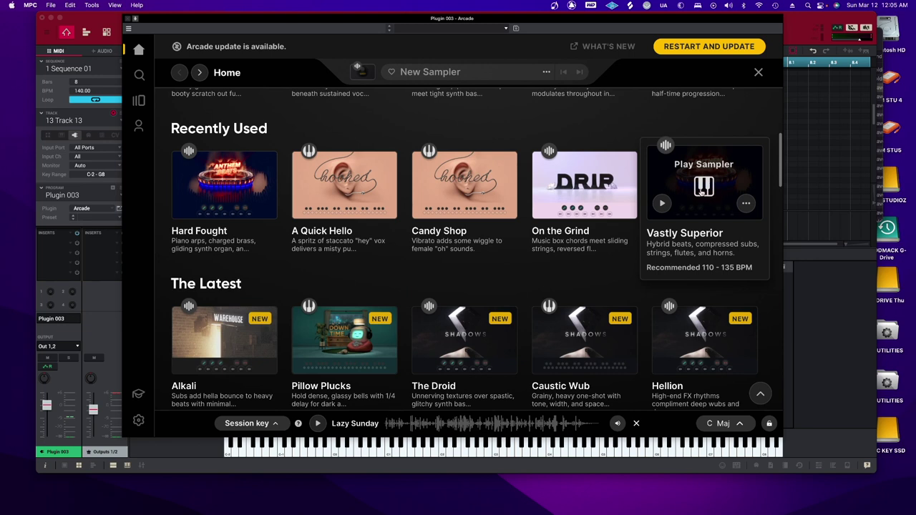
pyautogui.click(662, 204)
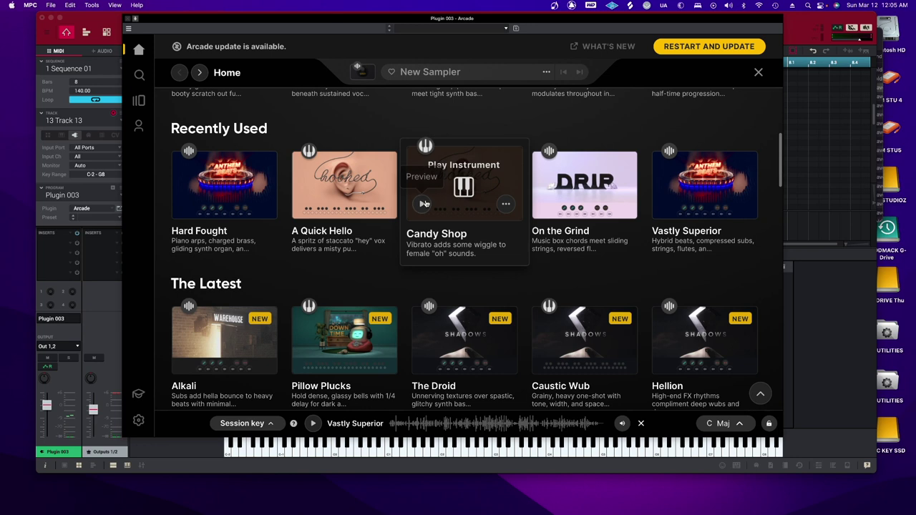
pyautogui.click(423, 204)
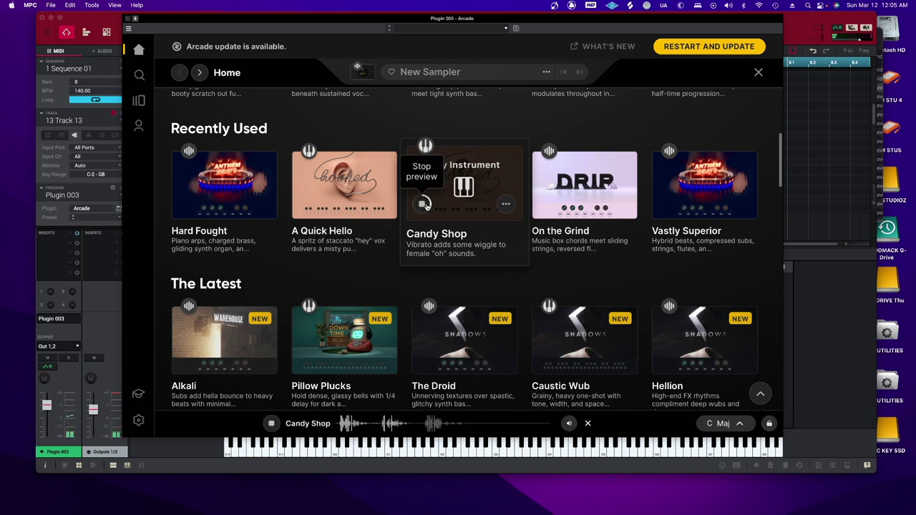
pyautogui.click(422, 204)
# Preview the Hooked and Distant Voices lines in the Vocals section
pyautogui.scroll(-5, 208, 190)
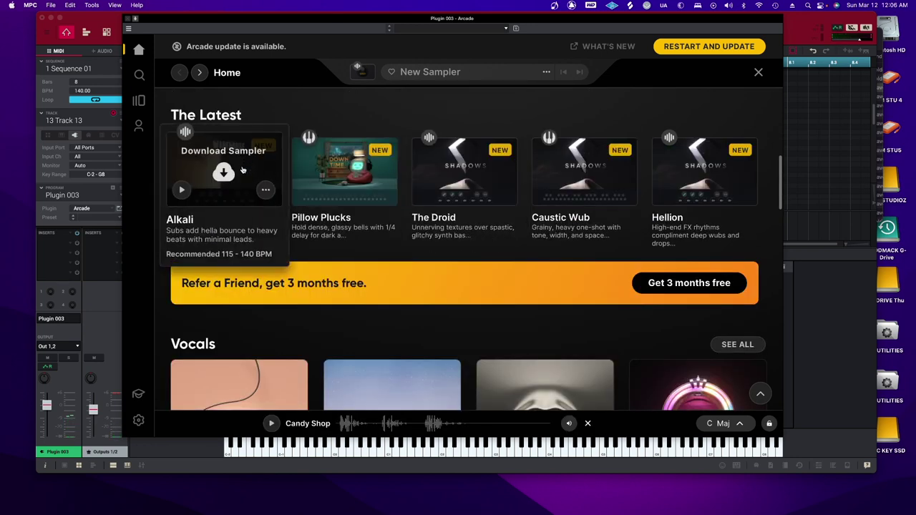
pyautogui.scroll(-3, 327, 169)
pyautogui.scroll(-3, 341, 188)
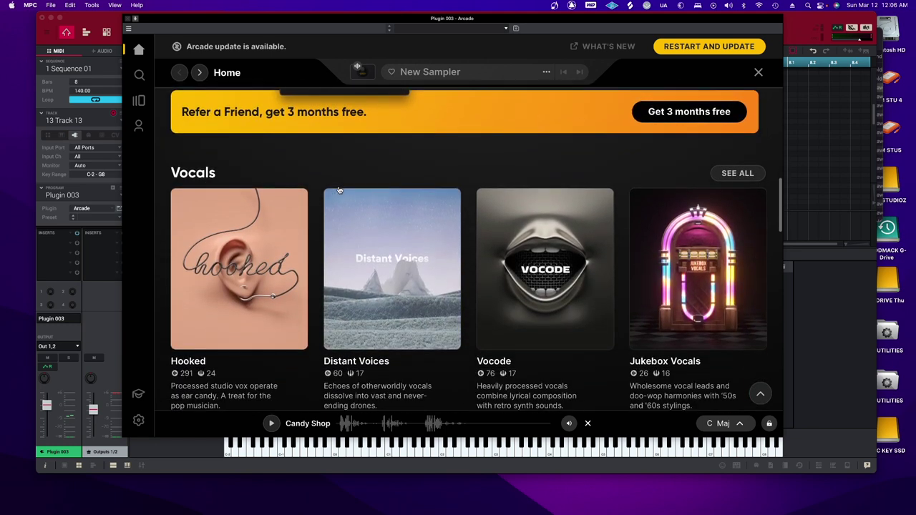
pyautogui.click(191, 245)
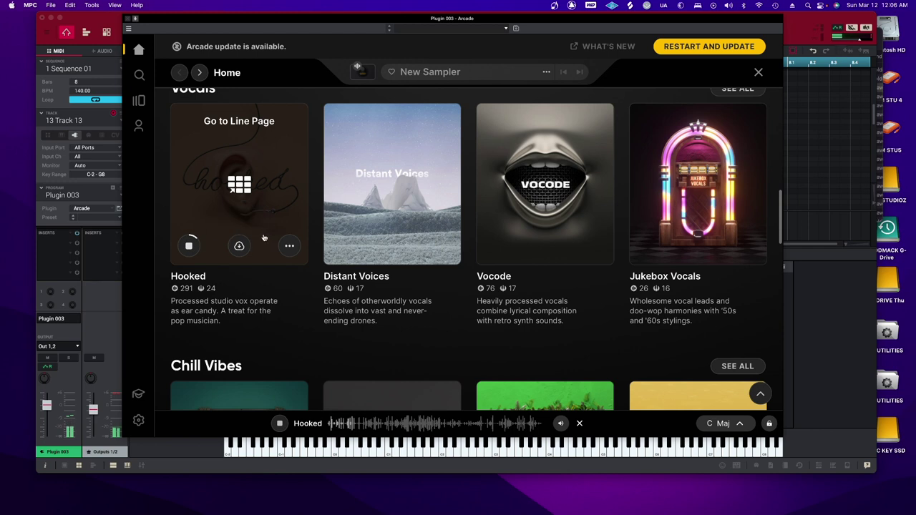
pyautogui.click(189, 246)
pyautogui.click(342, 246)
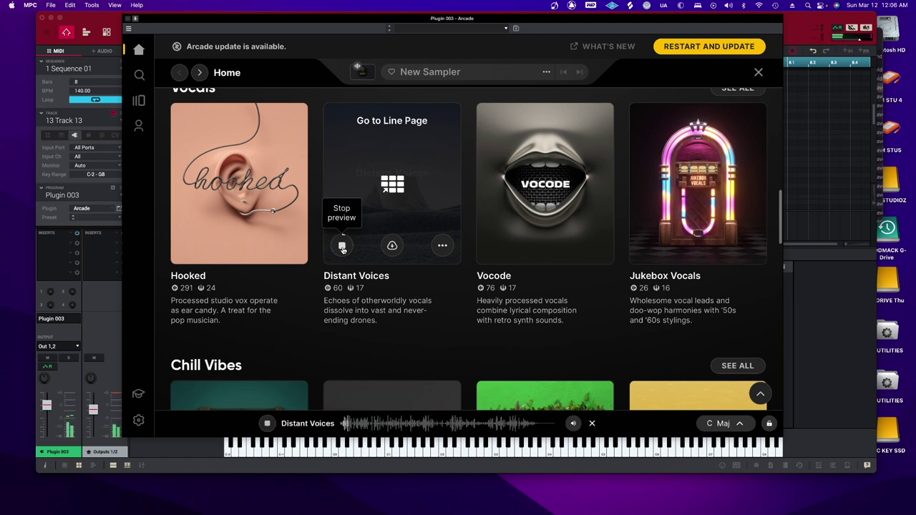
# Load the recently used Hard Fought sampler
pyautogui.scroll(-5, 342, 248)
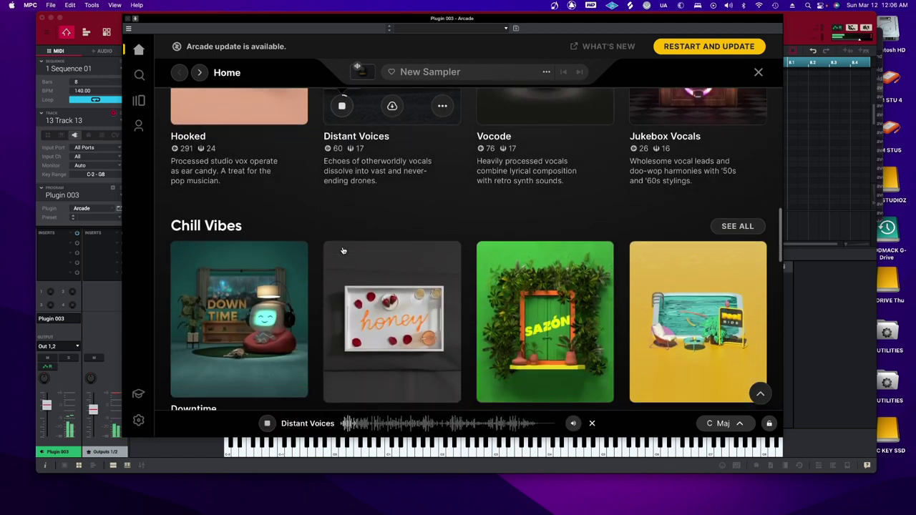
pyautogui.scroll(-4, 342, 250)
pyautogui.scroll(10, 342, 249)
pyautogui.scroll(-4, 342, 249)
pyautogui.scroll(-10, 343, 251)
pyautogui.scroll(13, 343, 251)
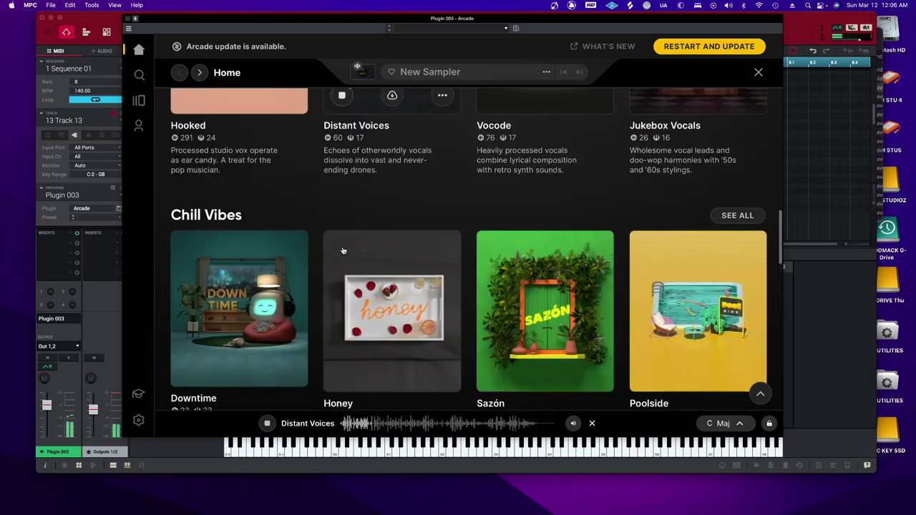
pyautogui.scroll(10, 342, 251)
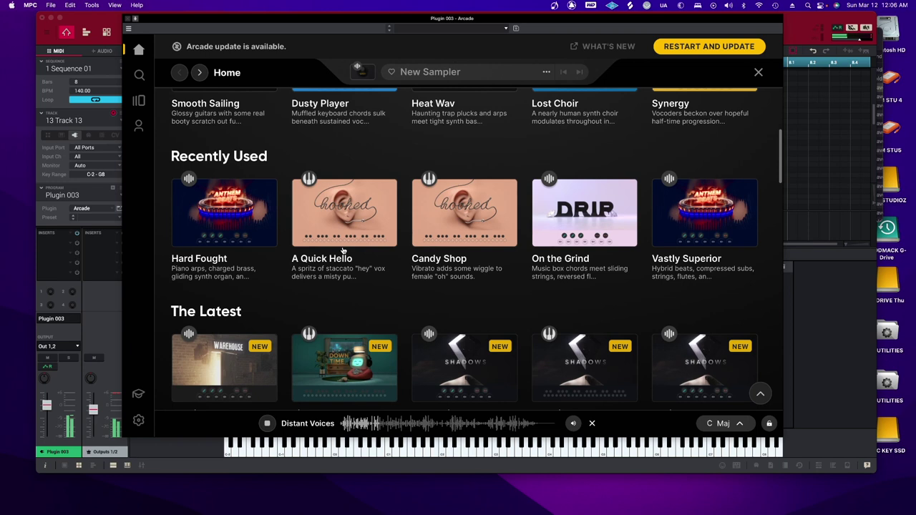
pyautogui.click(249, 219)
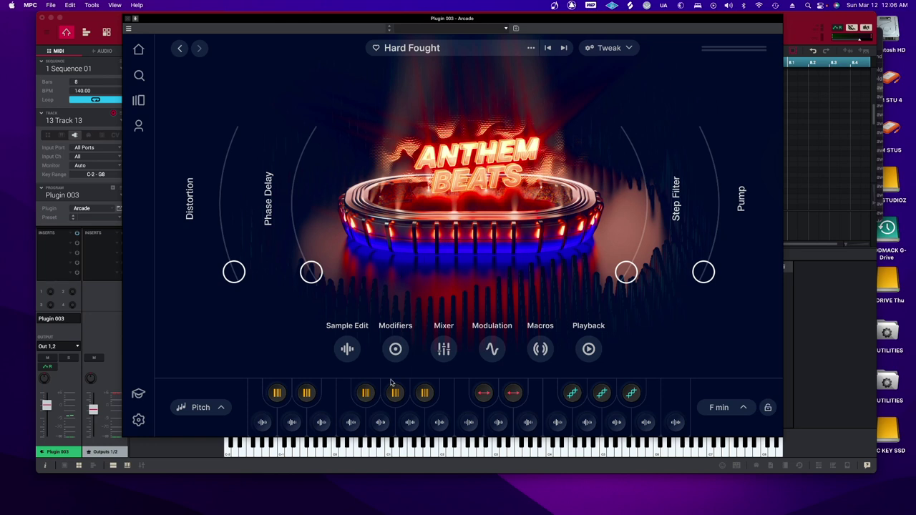
# Move the MPC main window down below the Arcade artwork, then return to the Arcade plugin window
pyautogui.click(377, 450)
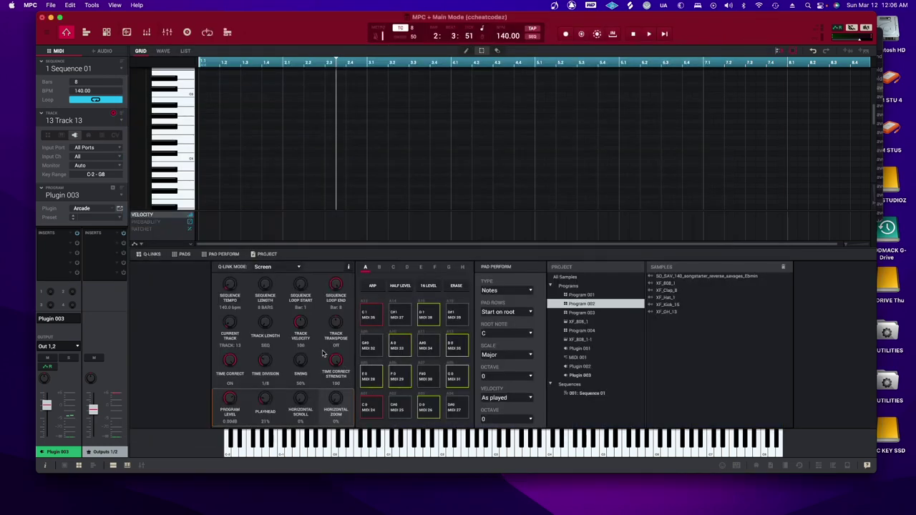
pyautogui.moveTo(279, 23); pyautogui.dragTo(271, 222)
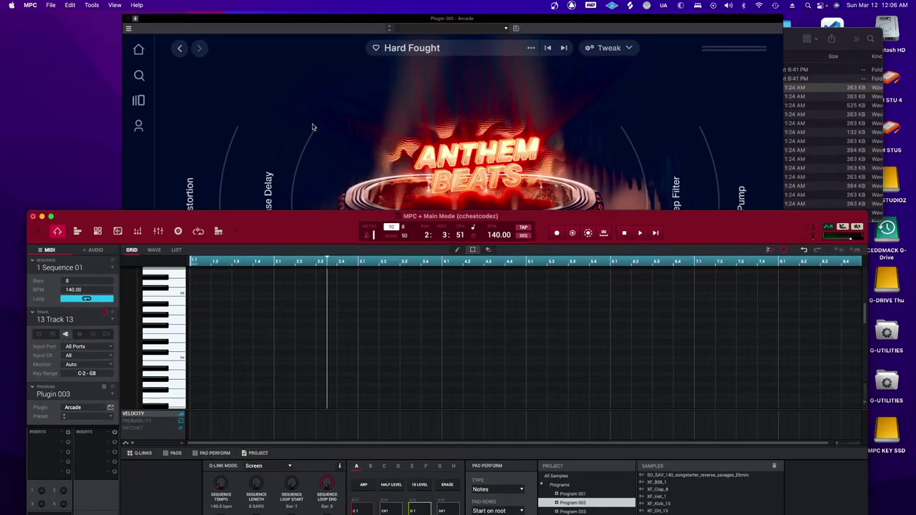
pyautogui.click(288, 87)
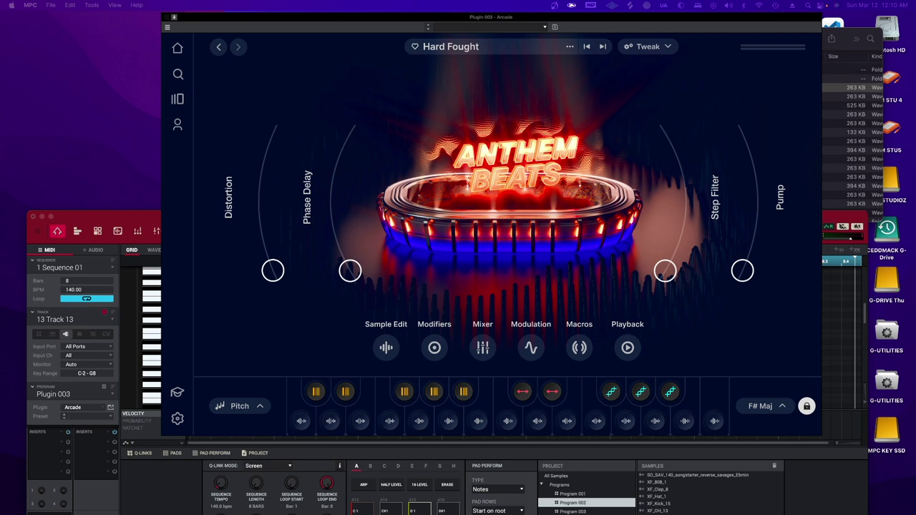
# Audition the sample on the second white key of the Hard Fought sampler
pyautogui.click(332, 416)
pyautogui.click(331, 417)
pyautogui.click(331, 420)
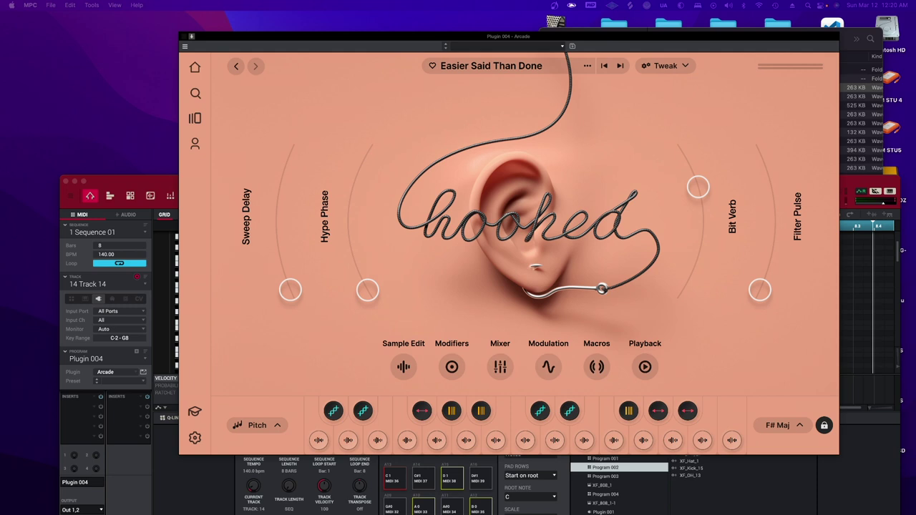
# Rearrange the Arcade plugin window and the MPC main window so that the full sequence grid is in front
pyautogui.moveTo(435, 201); pyautogui.dragTo(468, 183)
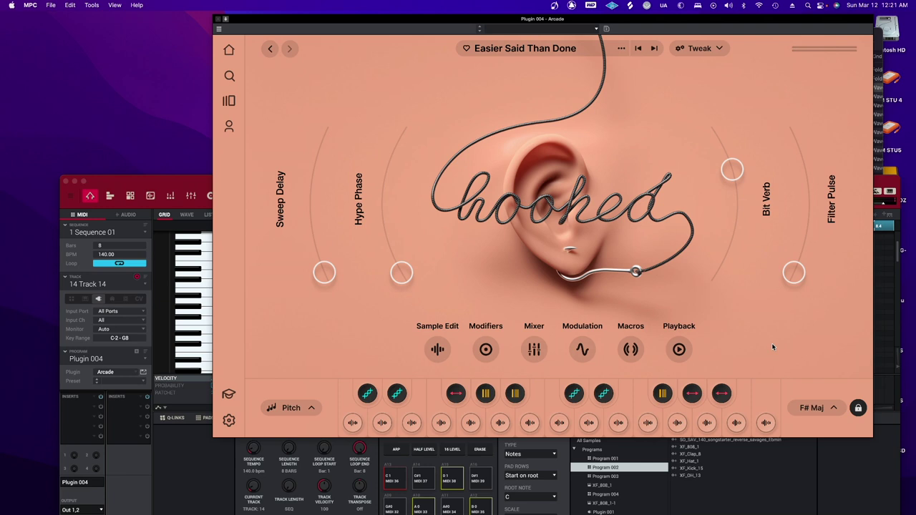
pyautogui.click(198, 185)
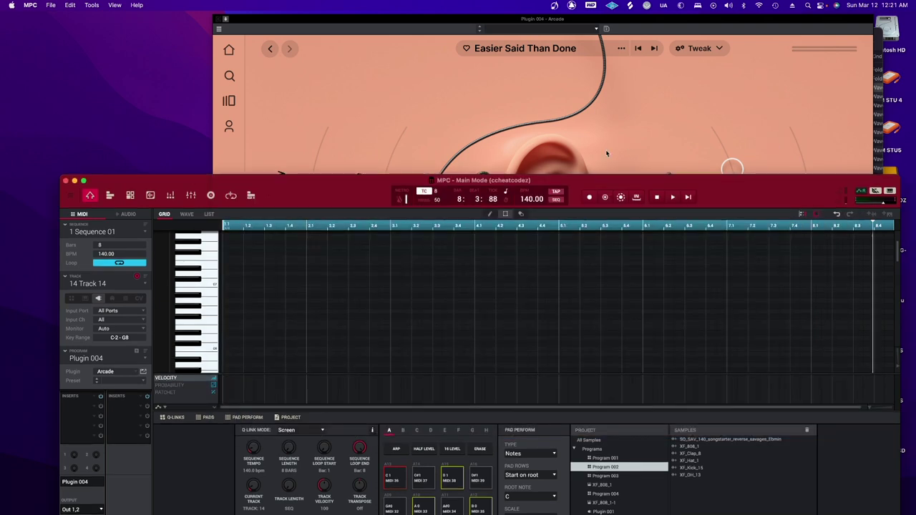
pyautogui.moveTo(323, 180); pyautogui.dragTo(311, 84)
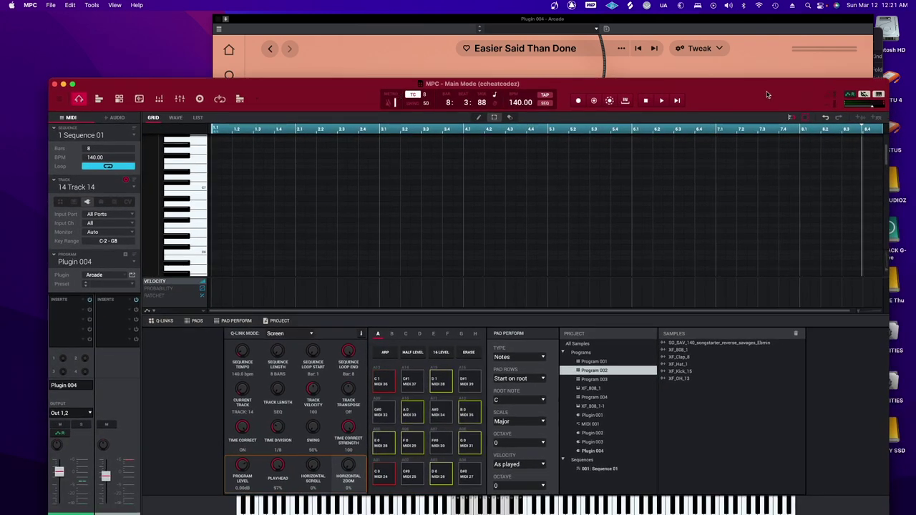
# Play the sequence and lower the Plugin 004 program level to -3.17 dB
pyautogui.press('space')
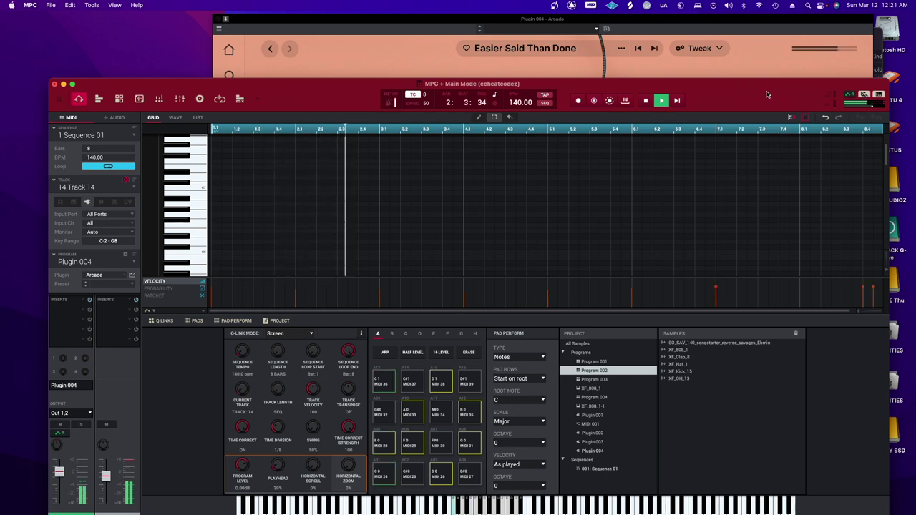
pyautogui.moveTo(59, 471)
pyautogui.moveTo(59, 471); pyautogui.dragTo(60, 478)
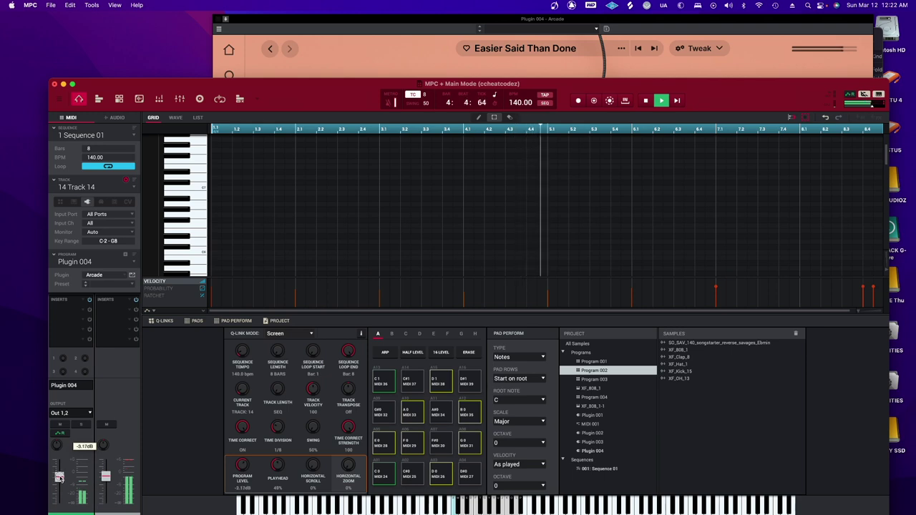
# Reposition the MPC main window and rename Sequence 01 as eazier Said than Done
pyautogui.moveTo(673, 86); pyautogui.dragTo(666, 47)
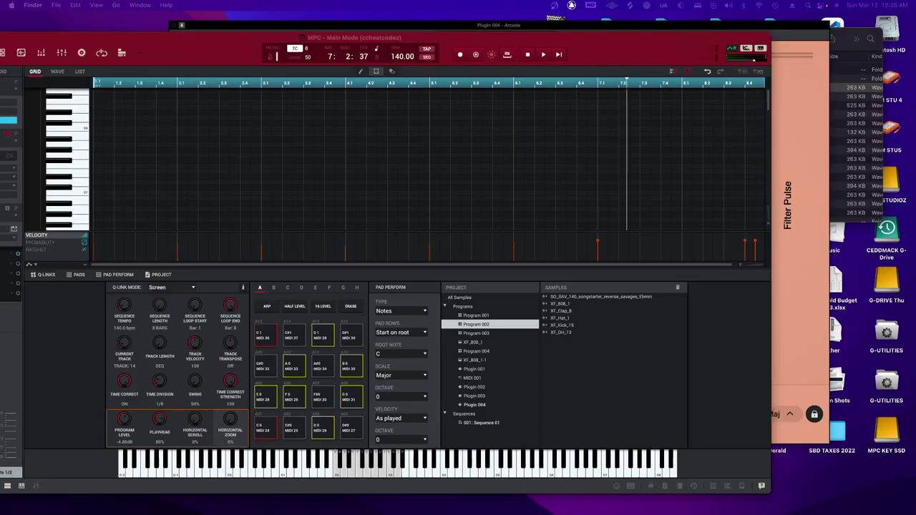
pyautogui.doubleClick(197, 38)
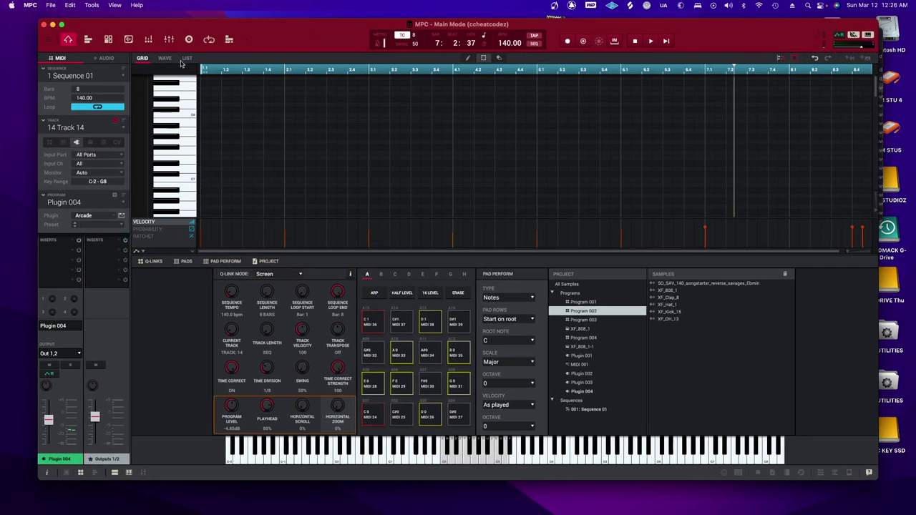
pyautogui.doubleClick(73, 76)
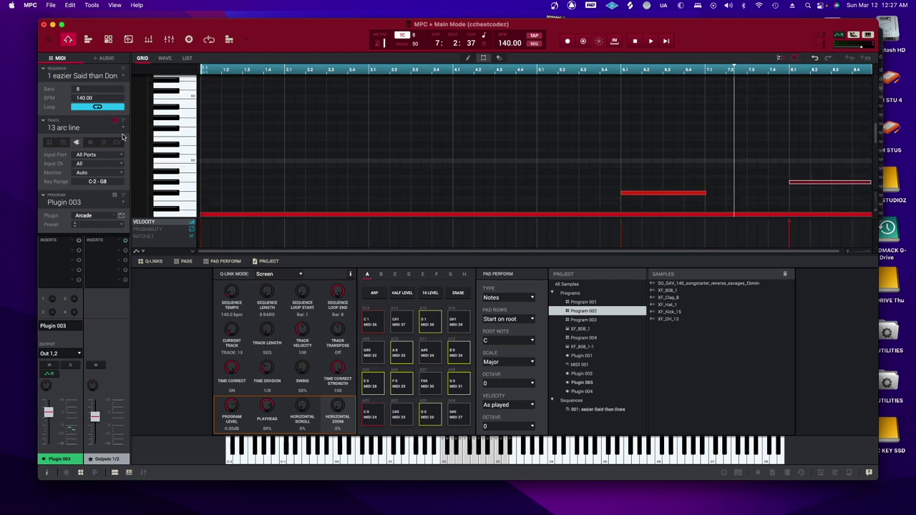
# Switch the current track to track 1, main1
pyautogui.moveTo(94, 417)
pyautogui.click(123, 128)
pyautogui.scroll(4, 99, 150)
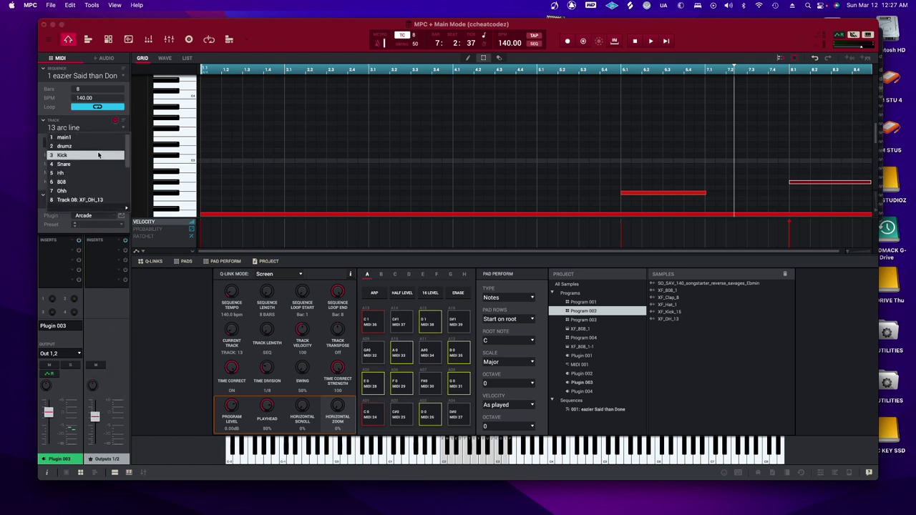
pyautogui.click(87, 140)
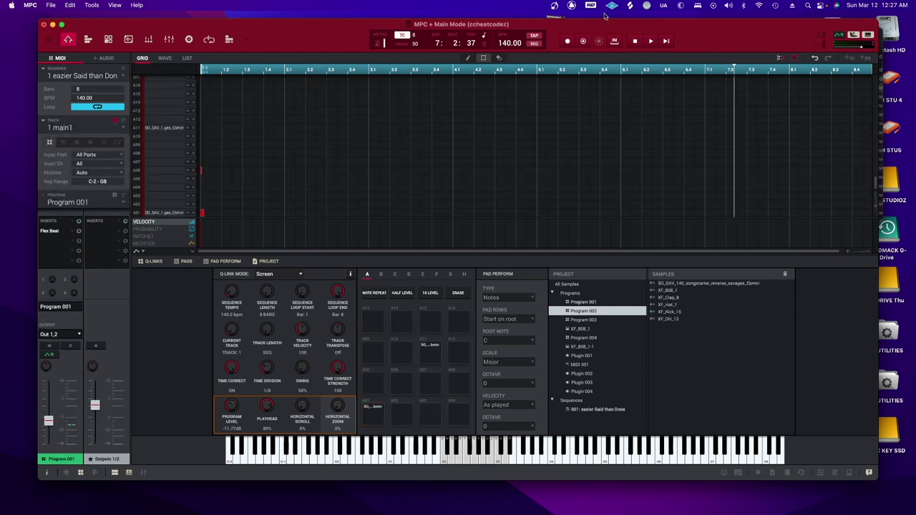
# Move the MPC window aside, open the BMM STUDIOZ drive in Finder and place its window over the MPC window
pyautogui.moveTo(622, 27); pyautogui.dragTo(503, 24)
pyautogui.click(894, 175)
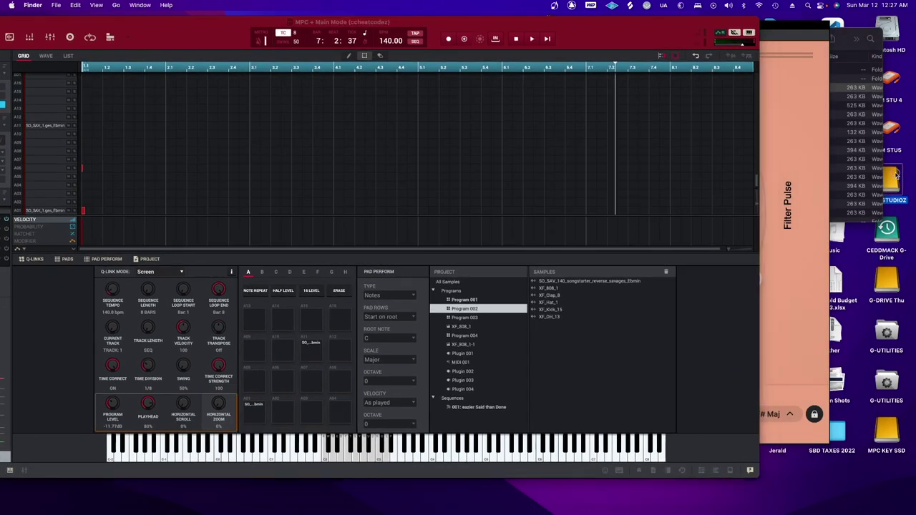
pyautogui.doubleClick(895, 175)
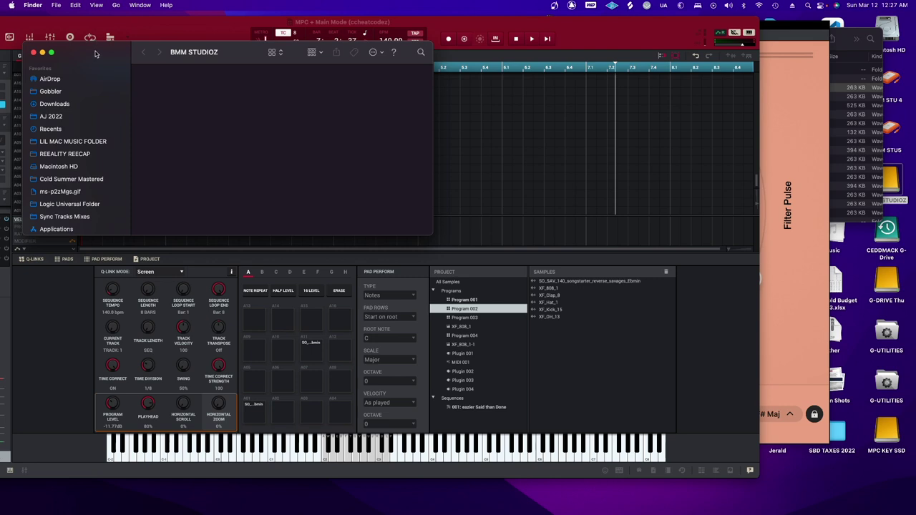
pyautogui.moveTo(93, 51); pyautogui.dragTo(425, 96)
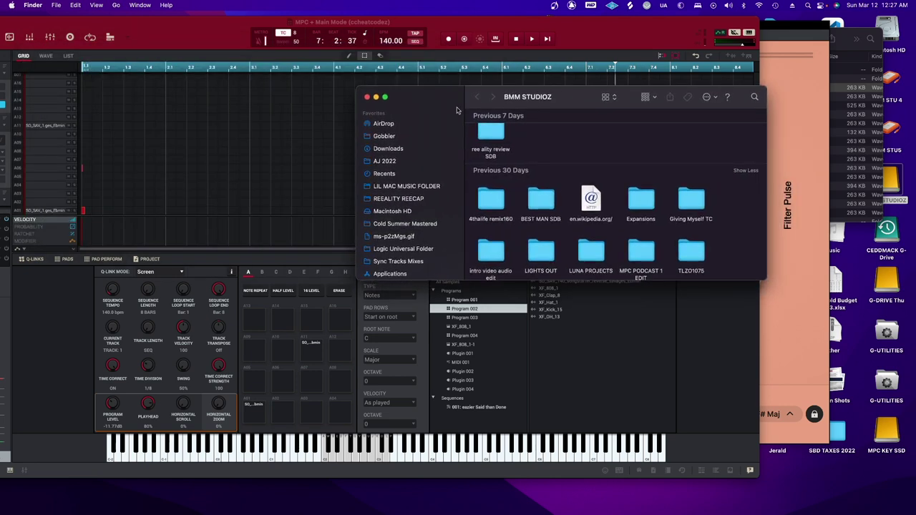
# Create a new folder named Eazier 140 on the BMM STUDIOZ drive and open it
pyautogui.rightClick(560, 138)
pyautogui.click(586, 139)
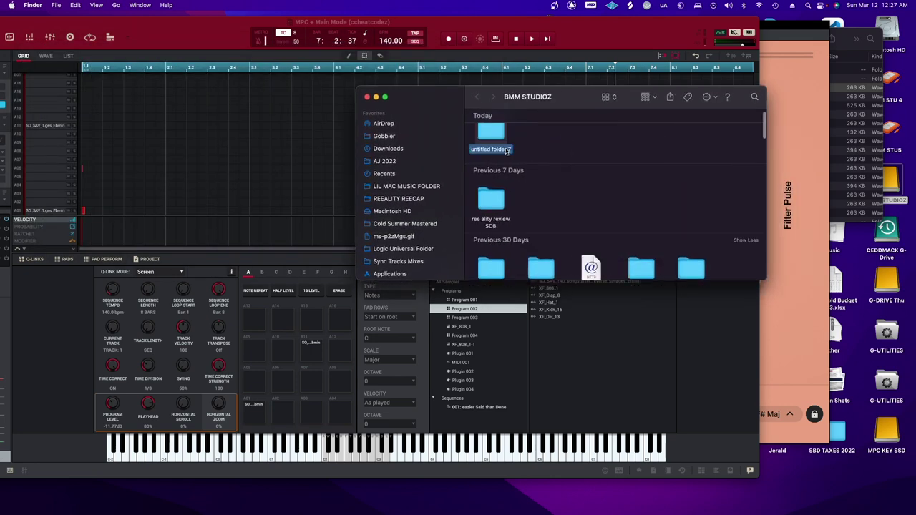
pyautogui.write('Ez')
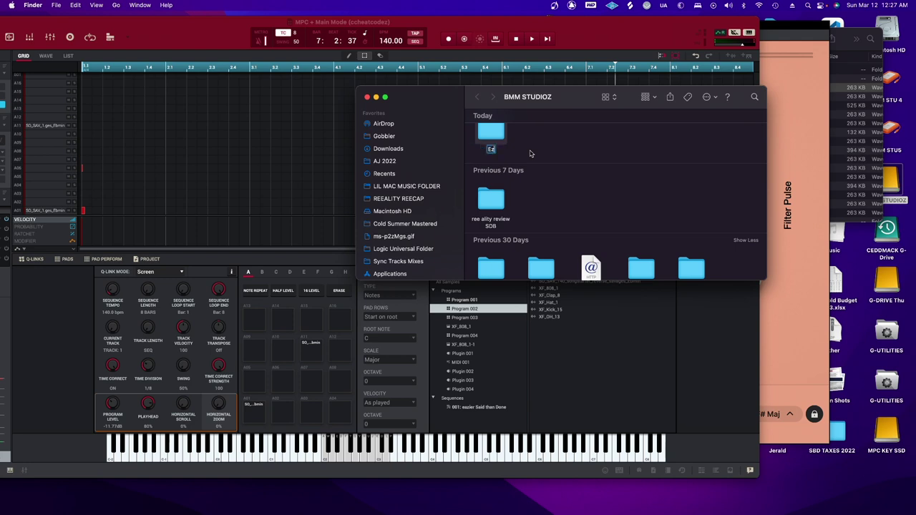
pyautogui.write('ier')
pyautogui.press('BackSpace')
pyautogui.press('BackSpace')
pyautogui.press('BackSpace')
pyautogui.press('BackSpace')
pyautogui.write('azier 140')
pyautogui.press('Return')
pyautogui.doubleClick(489, 130)
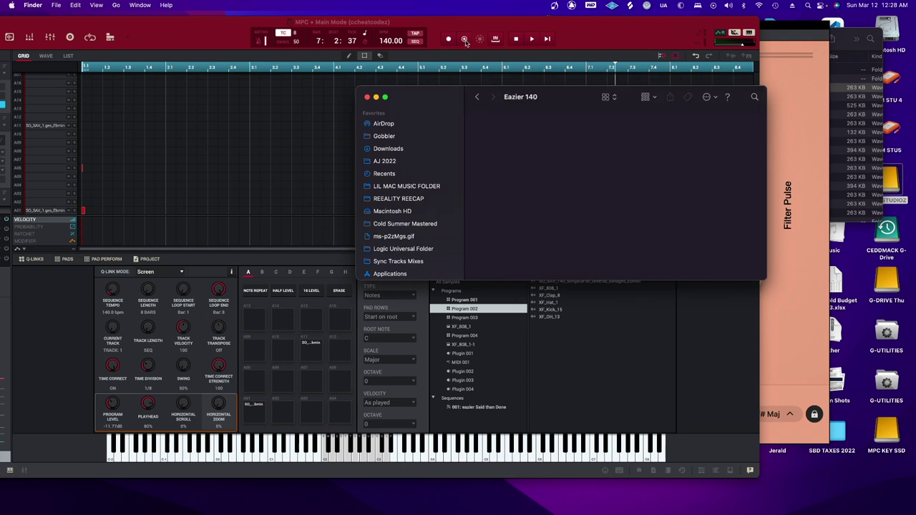
# Rearrange the Finder and MPC windows so the open Eazier 140 folder and MPC's full track view are both accessible
pyautogui.moveTo(429, 95); pyautogui.dragTo(661, 55)
pyautogui.moveTo(549, 20); pyautogui.dragTo(612, 149)
pyautogui.moveTo(665, 58); pyautogui.dragTo(640, 40)
pyautogui.moveTo(228, 152); pyautogui.dragTo(285, 153)
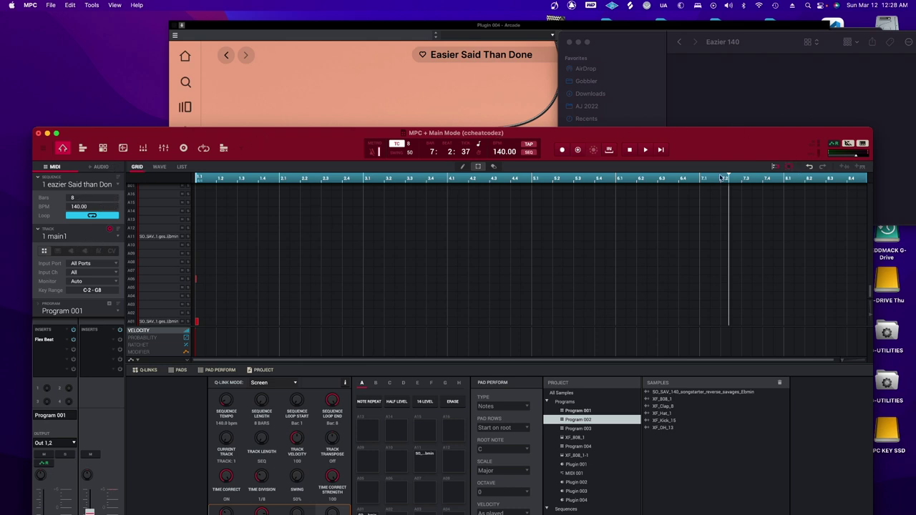
# Export the main1 track as an audio file into the Eazier 140 folder and preview main1.wav
pyautogui.click(845, 169)
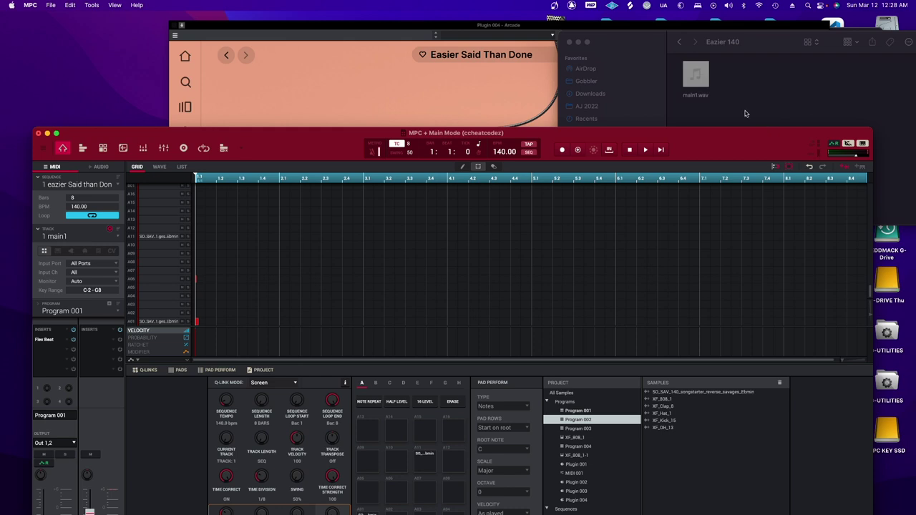
pyautogui.click(699, 84)
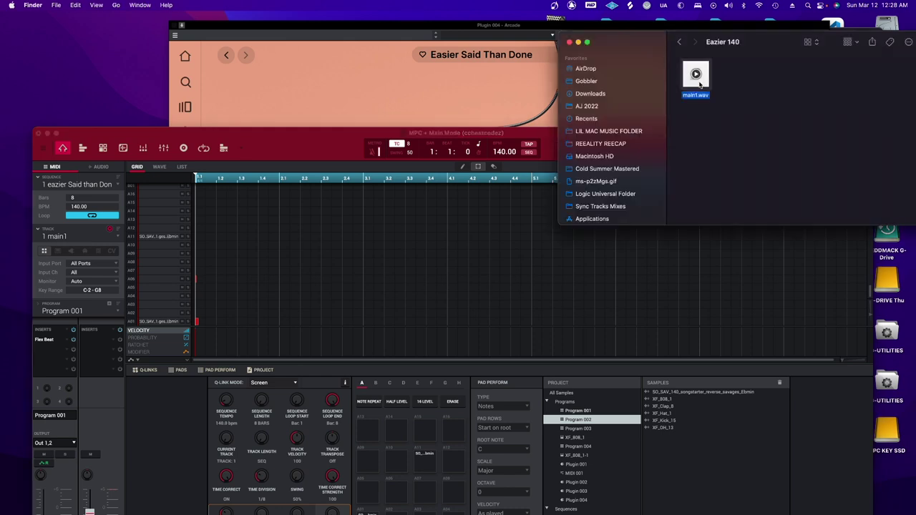
pyautogui.press('space')
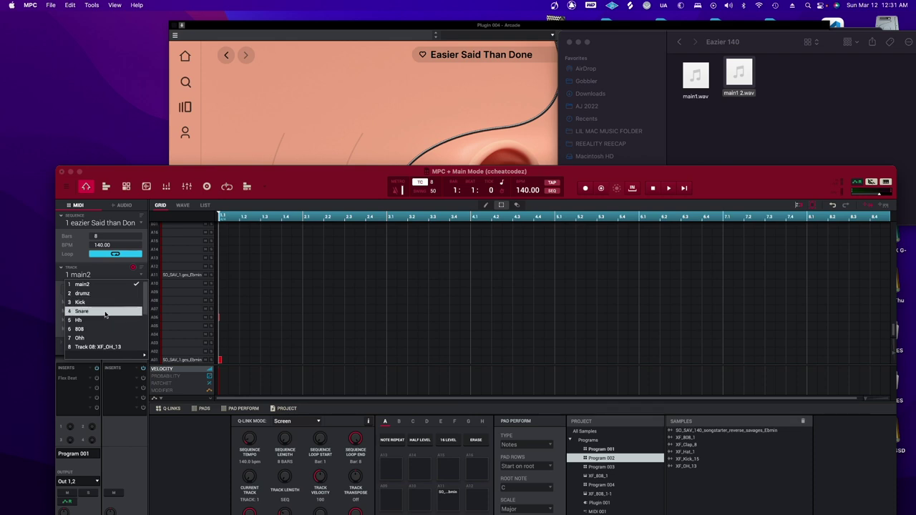
# Export the Kick track and the Snare track as separate audio files into the Eazier 140 folder
pyautogui.click(109, 303)
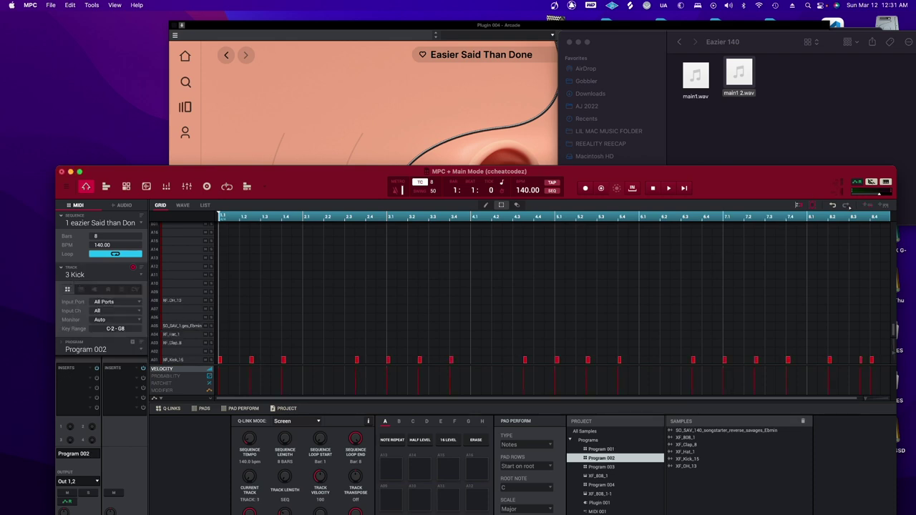
pyautogui.click(867, 206)
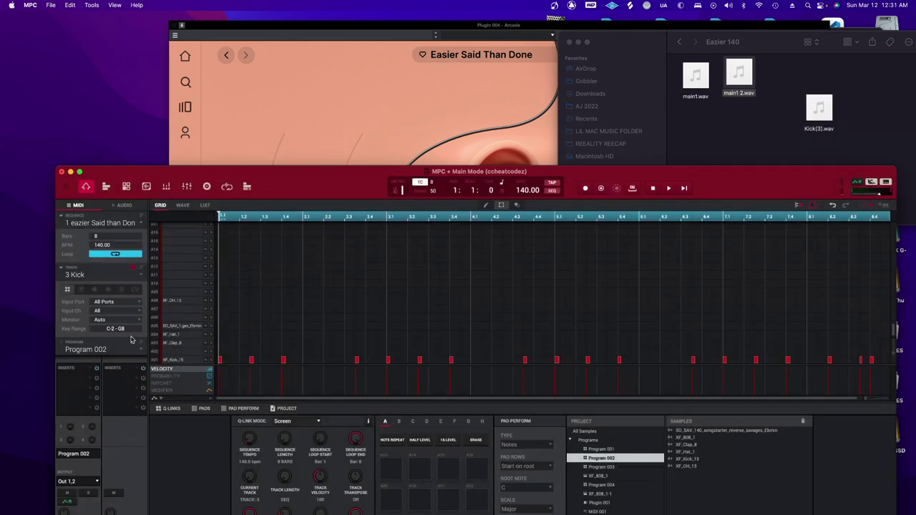
pyautogui.click(140, 276)
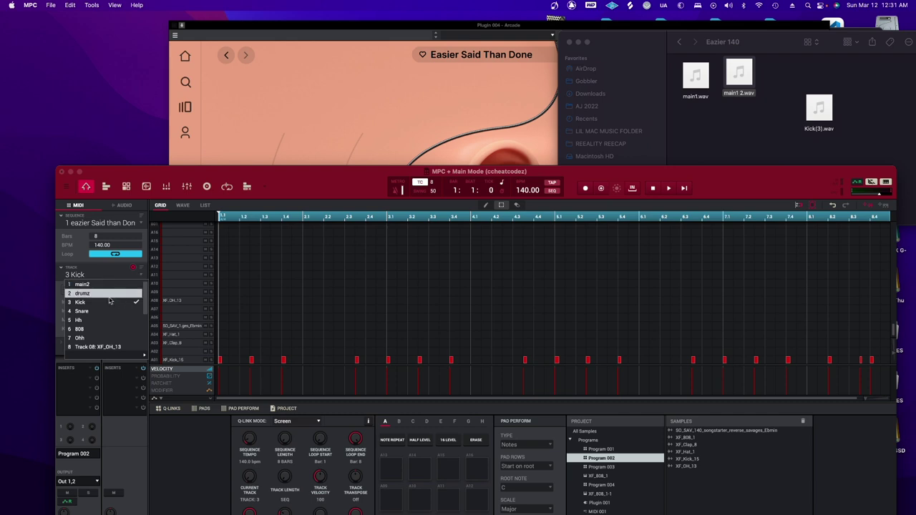
pyautogui.click(89, 310)
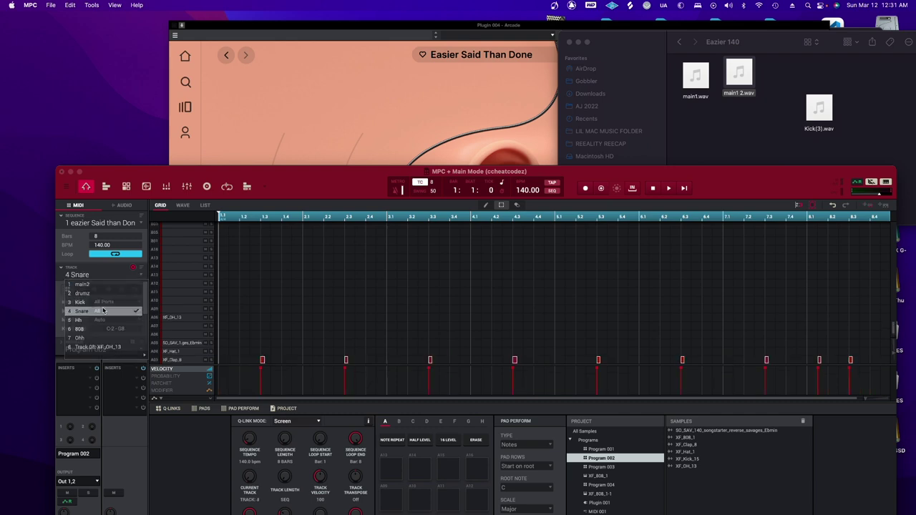
pyautogui.click(864, 206)
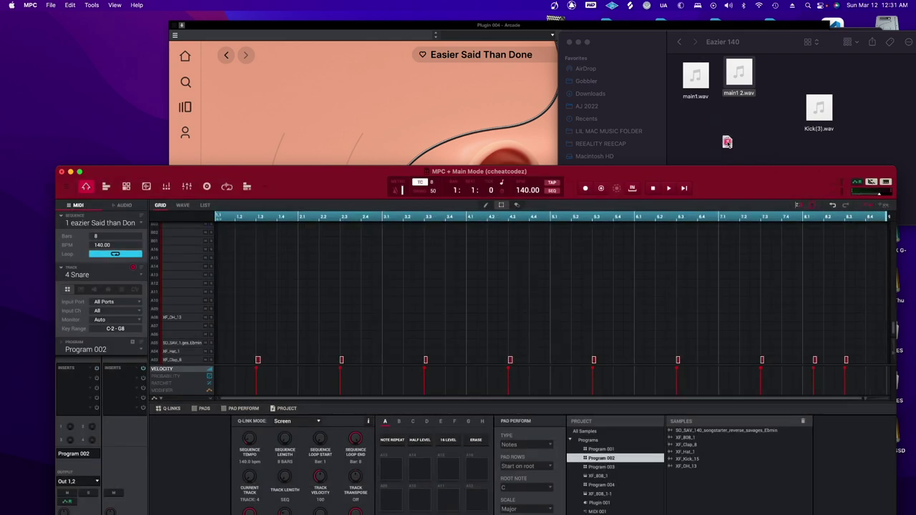
# Switch to track 5, Hh, and export it as an audio file into the Eazier 140 folder
pyautogui.click(143, 276)
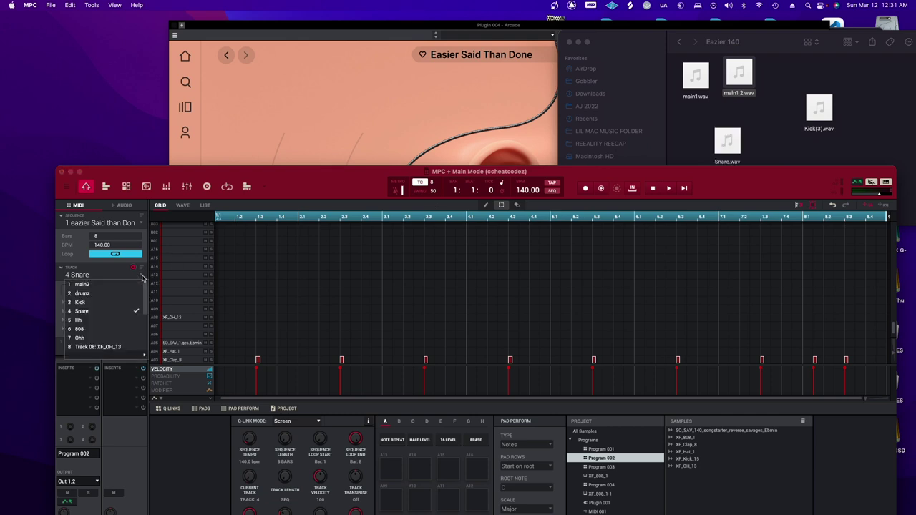
pyautogui.click(97, 324)
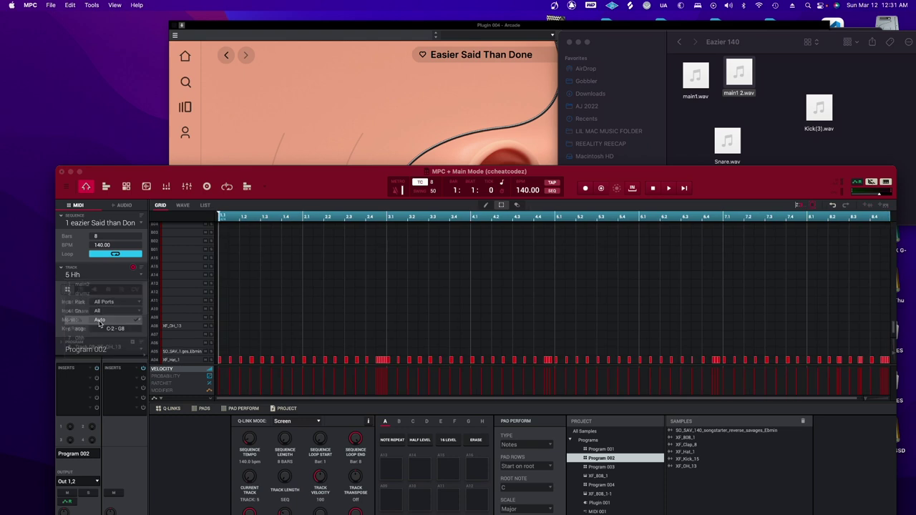
pyautogui.click(865, 206)
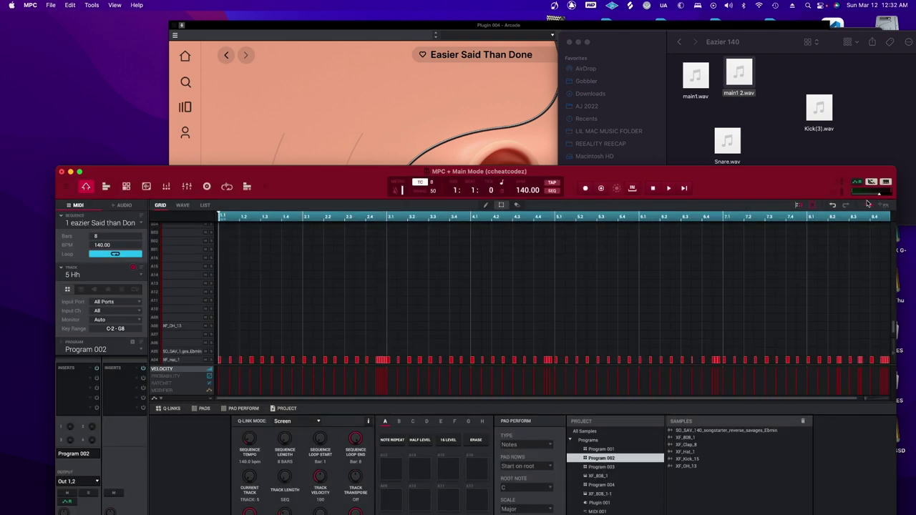
pyautogui.moveTo(870, 208); pyautogui.dragTo(787, 152)
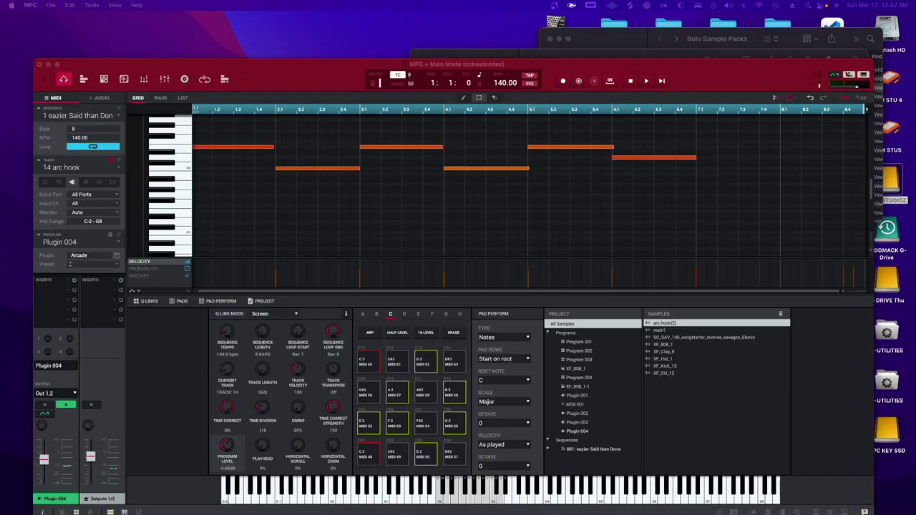
# Check the exported WAV files in the Eazier 140 folder and return to the MPC window
pyautogui.click(633, 54)
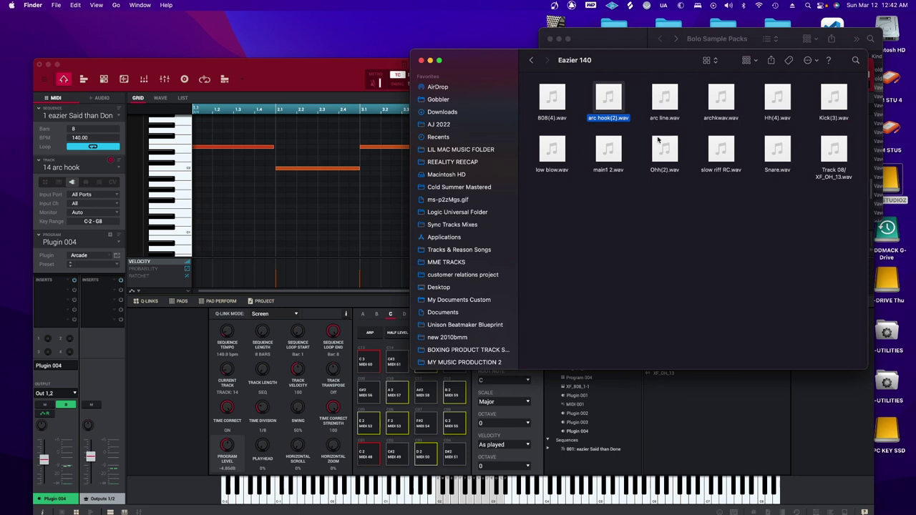
pyautogui.click(330, 83)
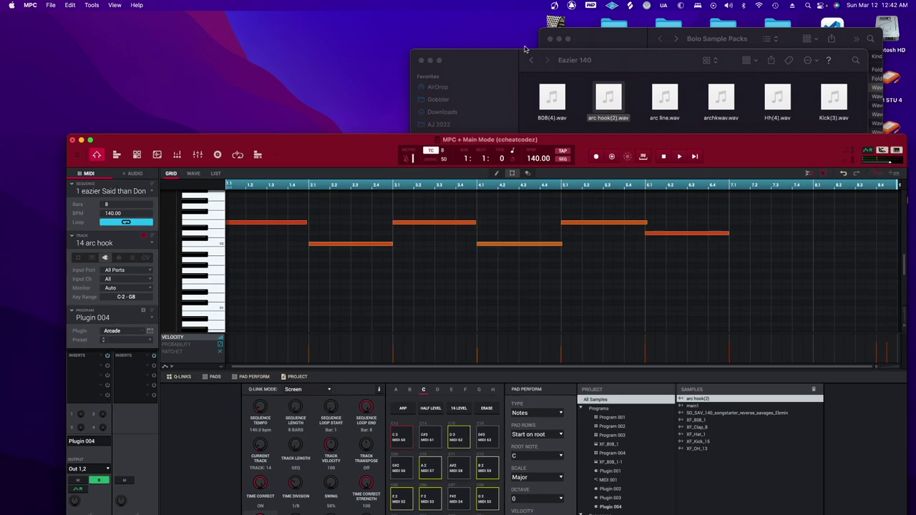
pyautogui.click(495, 61)
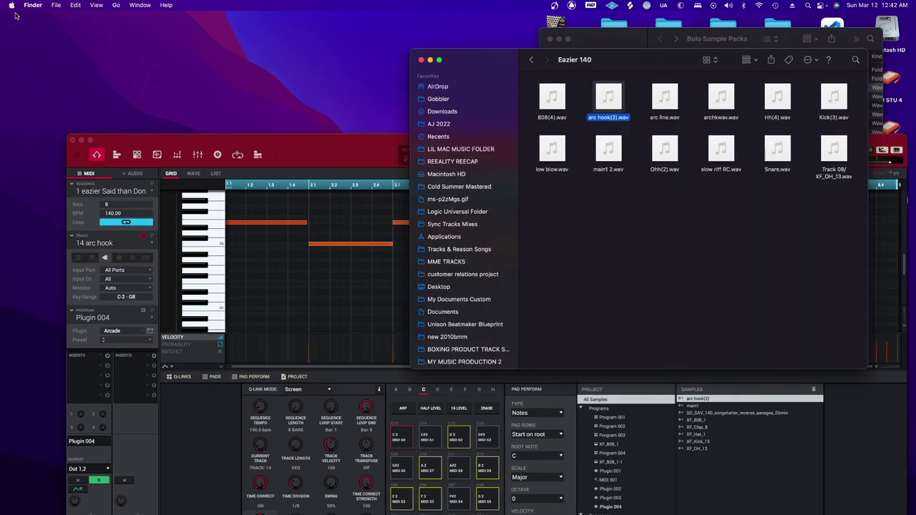
pyautogui.click(157, 142)
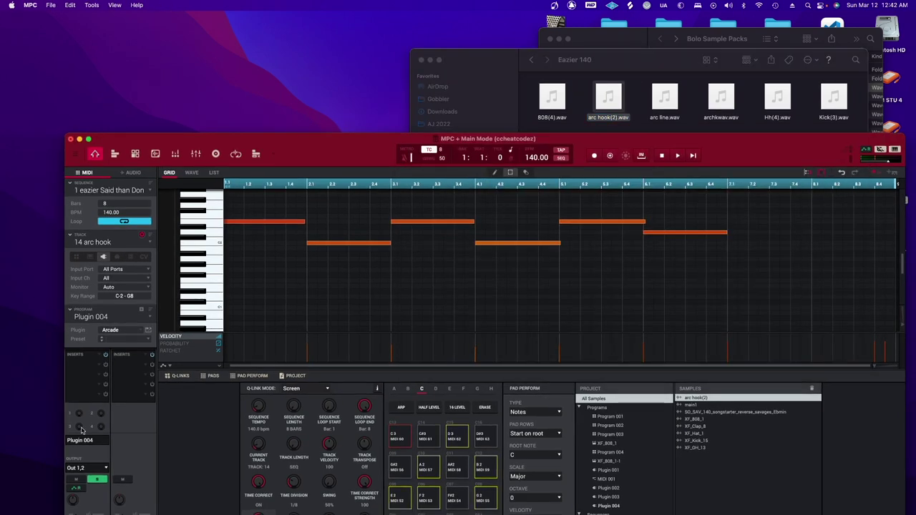
# Turn off solo on Plugin 004 and close MPC with the project saved
pyautogui.click(101, 482)
pyautogui.press('super+s')
pyautogui.press('super+q')
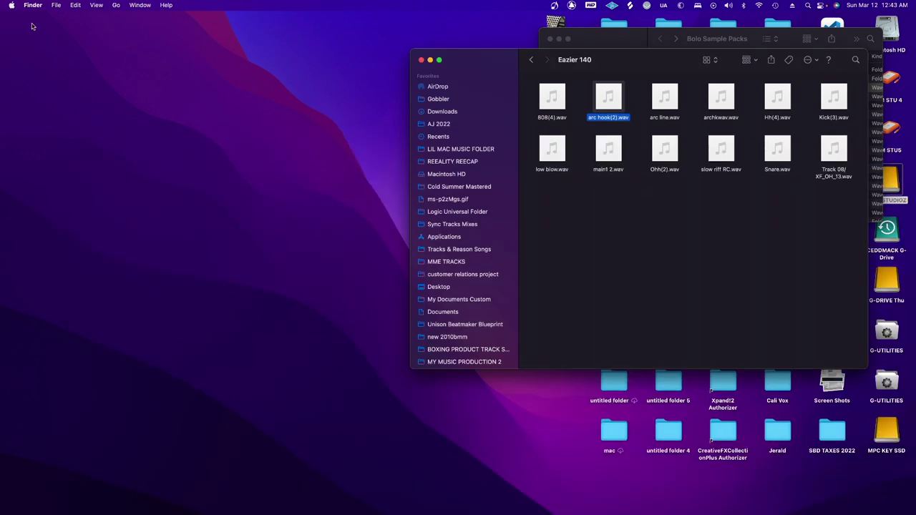
# Open Pro Tools and set up a new session named eazier said then done with the AIFF file type
pyautogui.moveTo(873, 510)
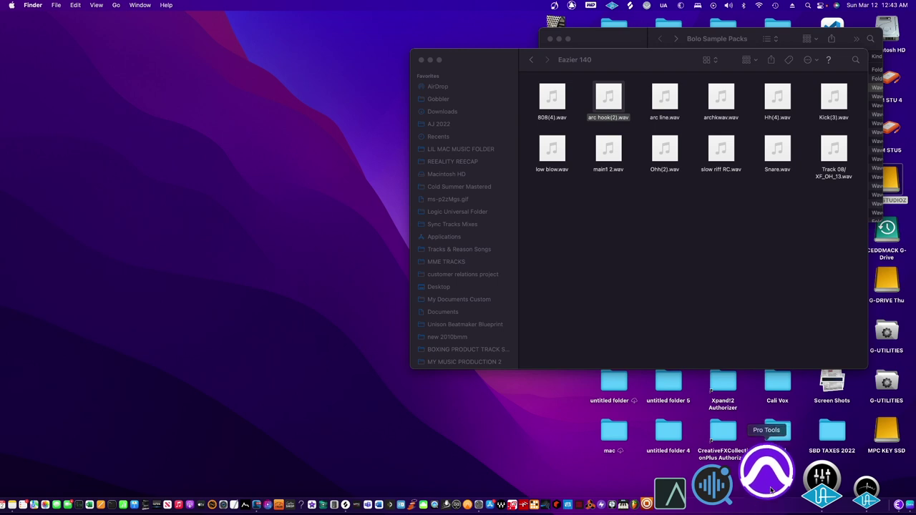
pyautogui.write('eazier said then done')
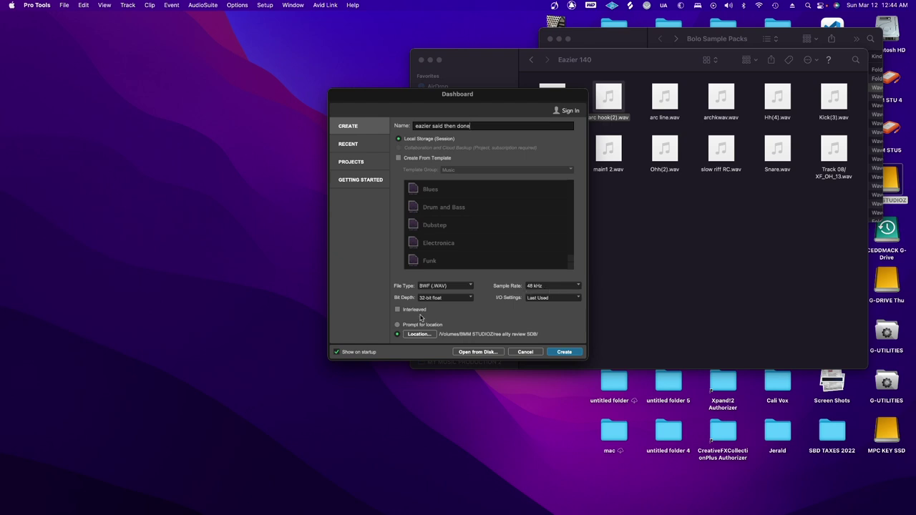
pyautogui.click(470, 286)
pyautogui.click(435, 297)
# Set the session's storage location to the BMM STUDIOZ drive and create the session
pyautogui.click(421, 334)
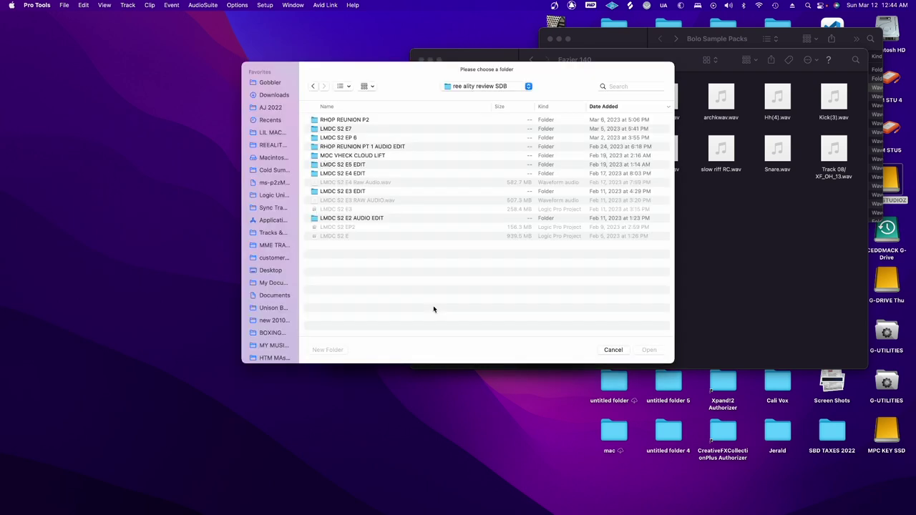
pyautogui.scroll(-10, 273, 154)
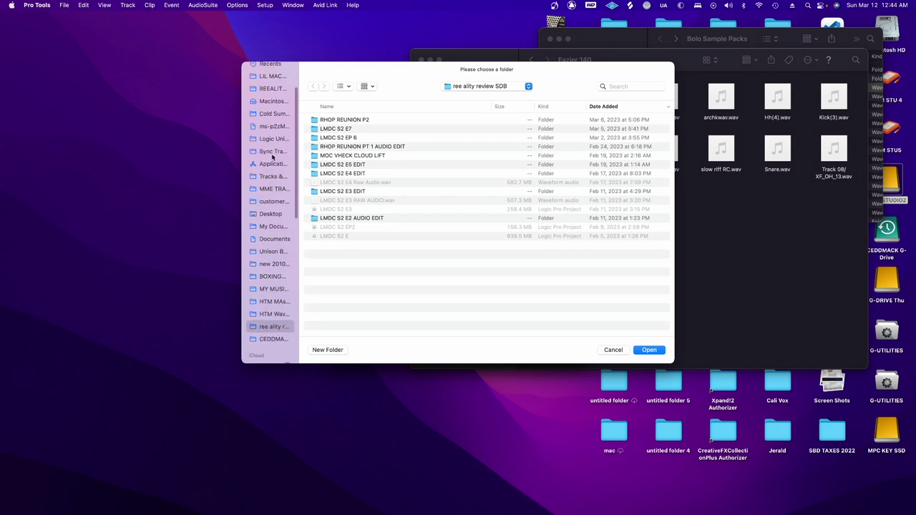
pyautogui.click(531, 87)
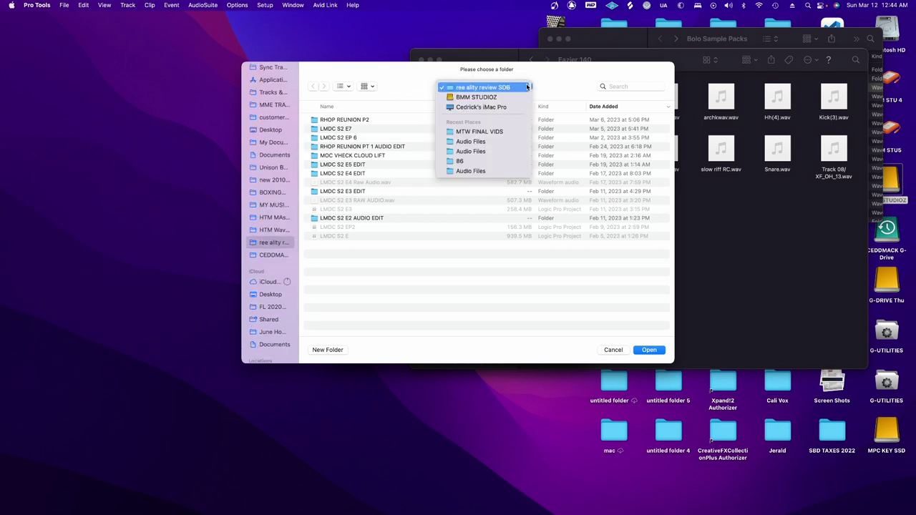
pyautogui.click(499, 98)
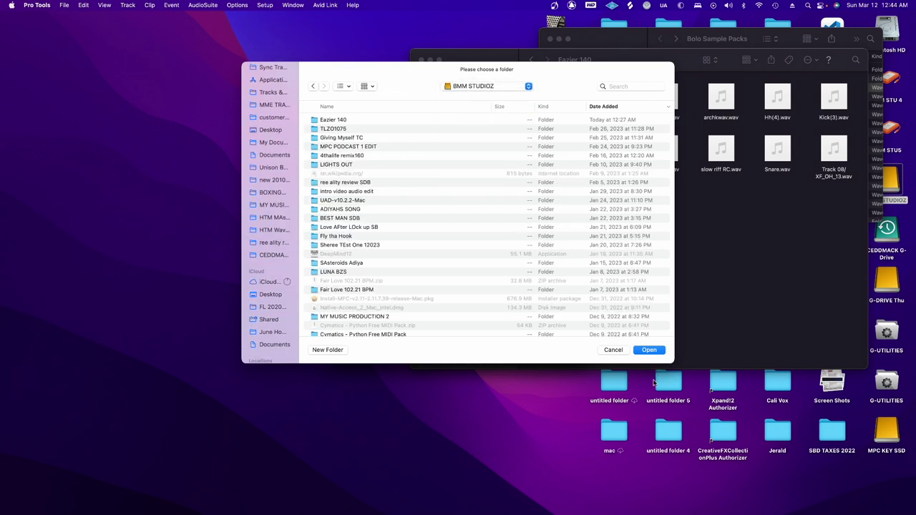
pyautogui.click(648, 350)
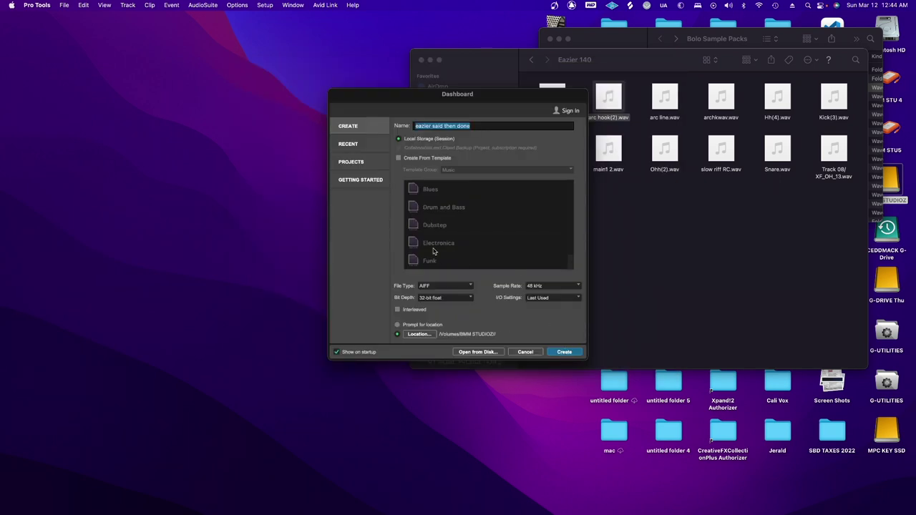
pyautogui.press('Return')
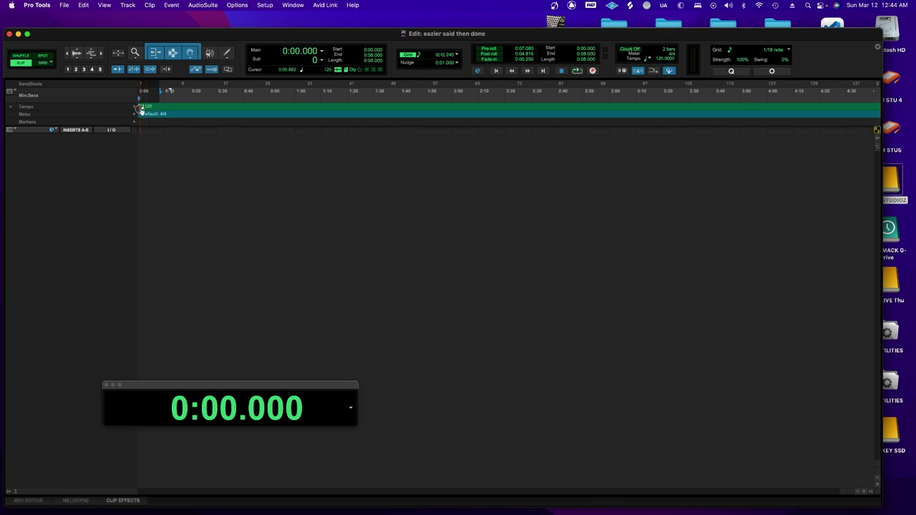
# Set the tempo at the start of the session to 140 BPM and reposition the Edit window to fit the screen
pyautogui.doubleClick(141, 108)
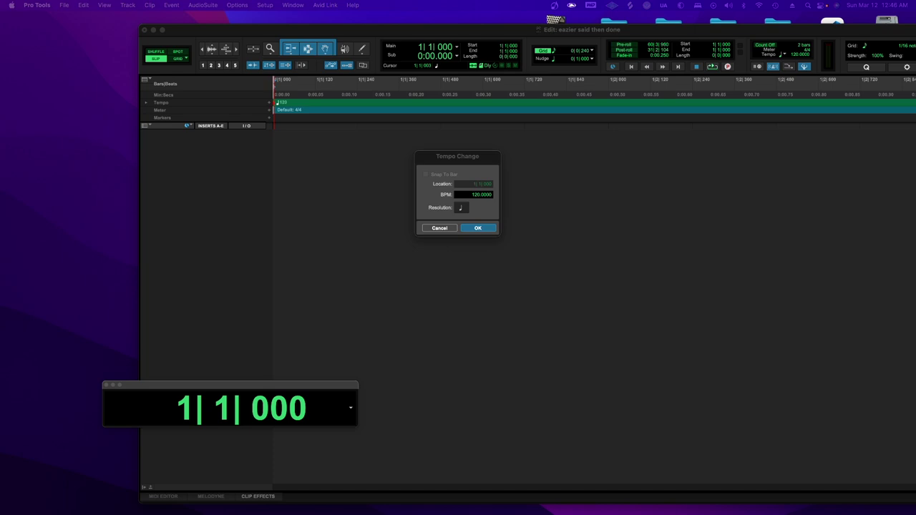
pyautogui.doubleClick(482, 195)
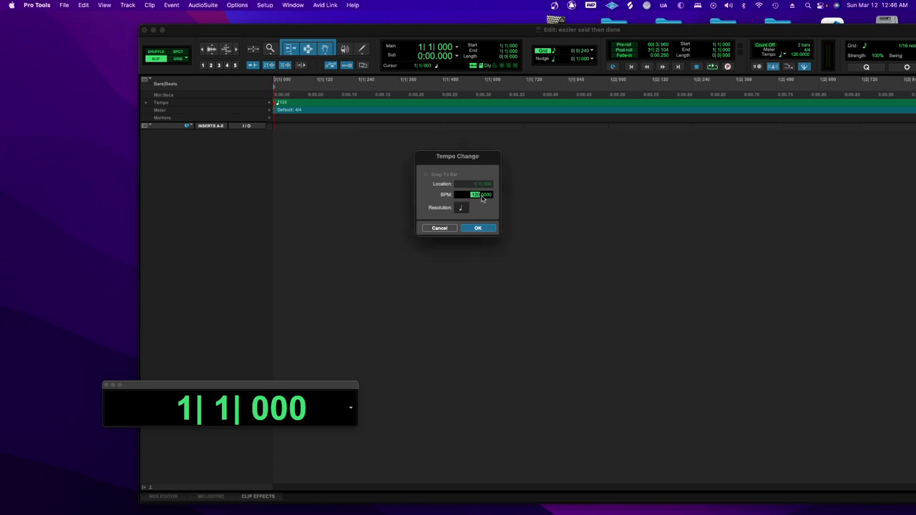
pyautogui.write('140')
pyautogui.press('Return')
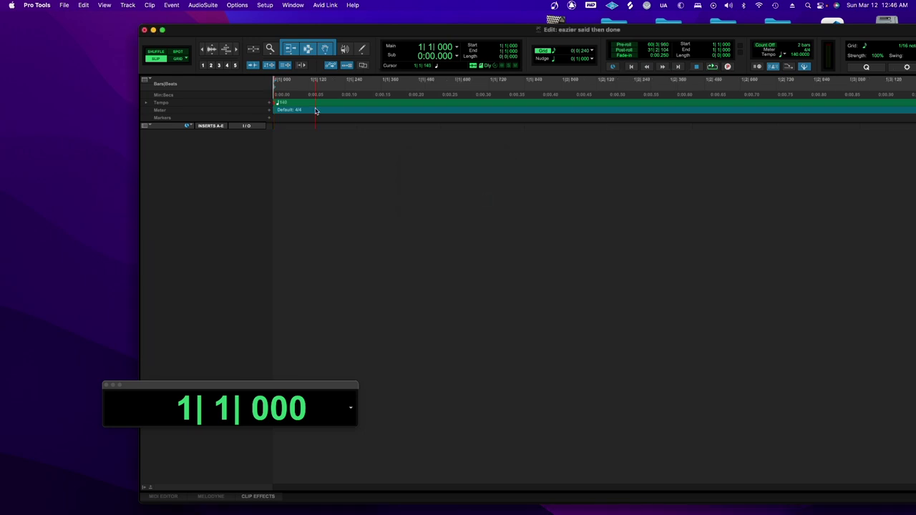
pyautogui.moveTo(234, 33); pyautogui.dragTo(101, 21)
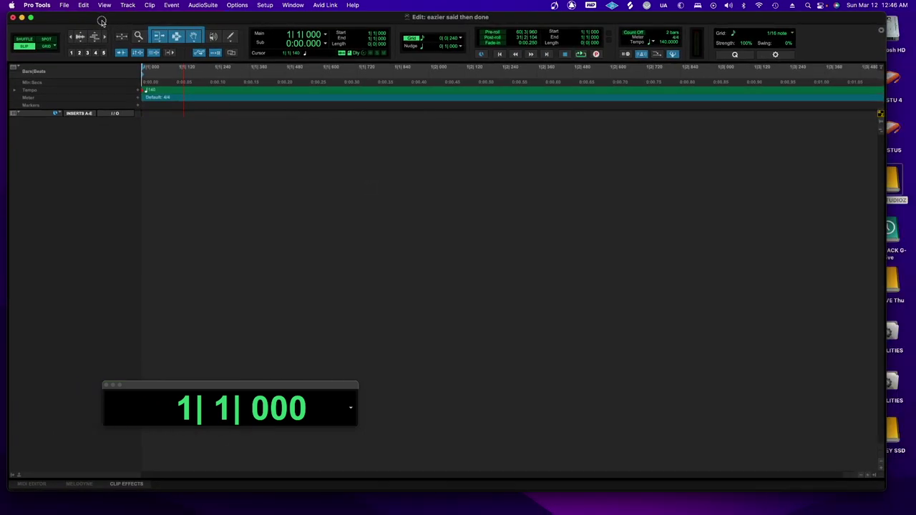
# Start an audio import and browse to the Eazier 140 folder on the BMM STUDIOZ drive
pyautogui.click(64, 5)
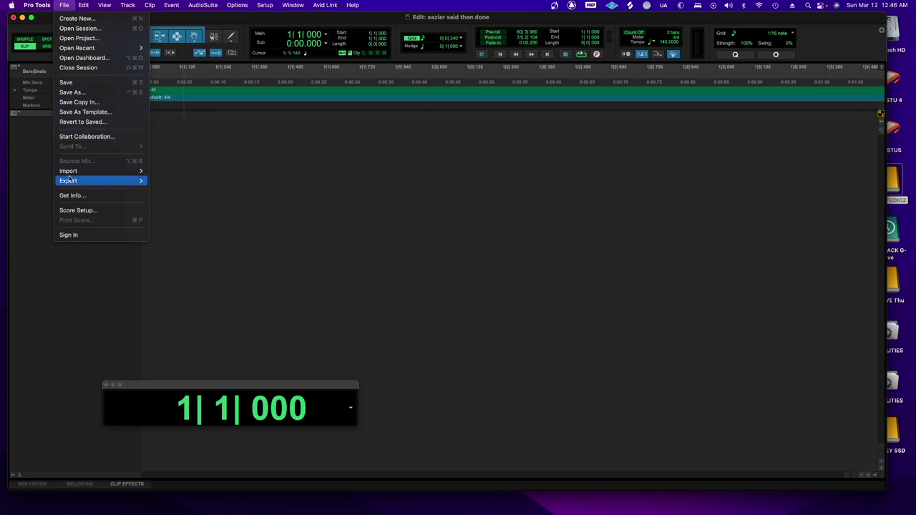
pyautogui.moveTo(107, 174)
pyautogui.click(169, 187)
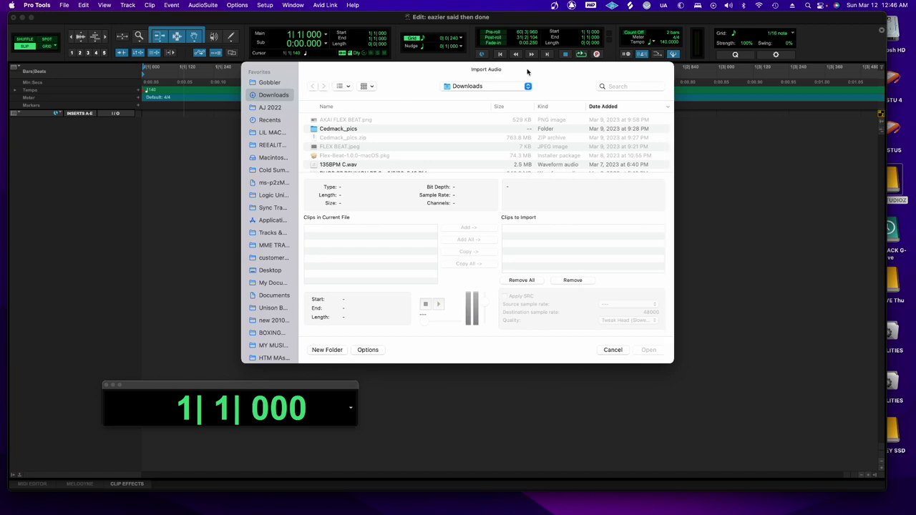
pyautogui.click(528, 87)
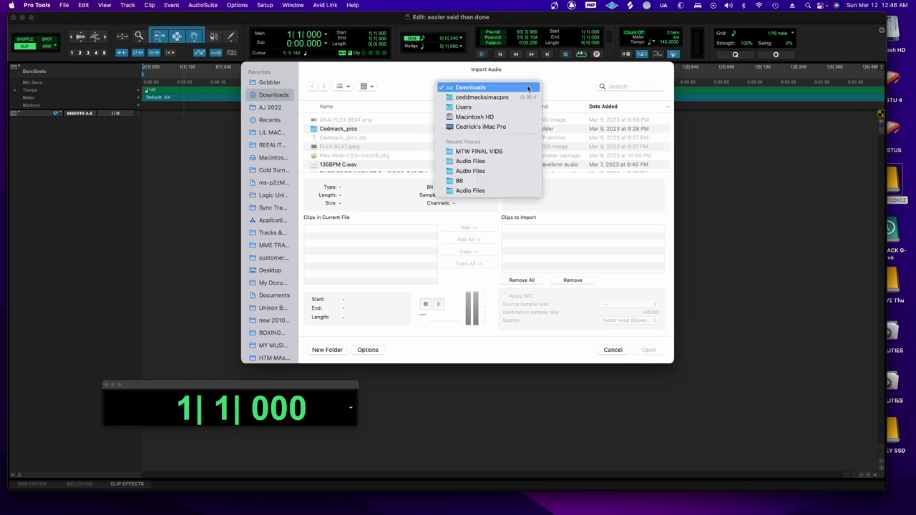
pyautogui.click(264, 189)
pyautogui.scroll(-3, 270, 215)
pyautogui.scroll(-5, 275, 227)
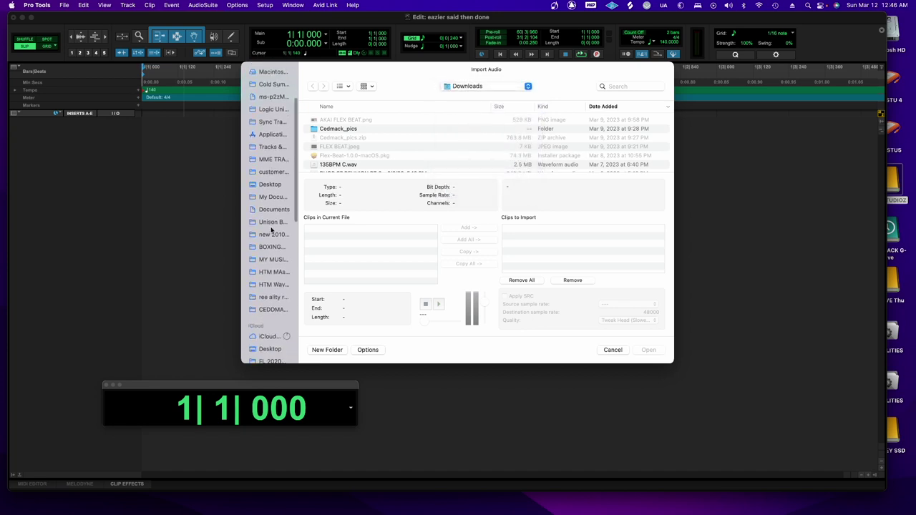
pyautogui.scroll(-1, 283, 224)
pyautogui.scroll(-3, 280, 223)
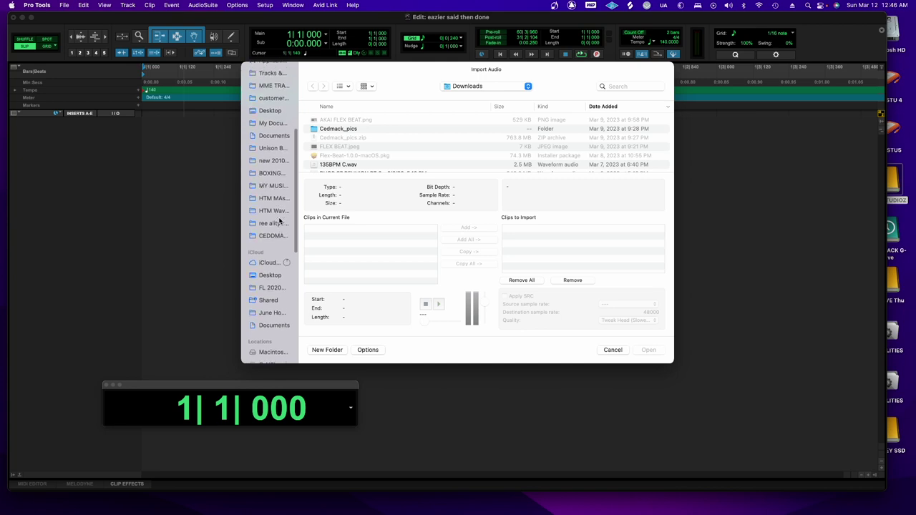
pyautogui.scroll(-2, 280, 223)
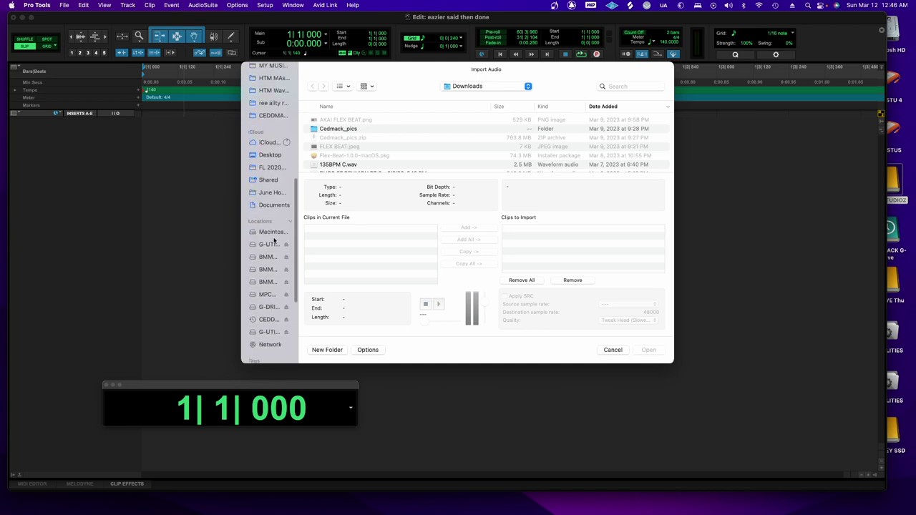
pyautogui.click(269, 257)
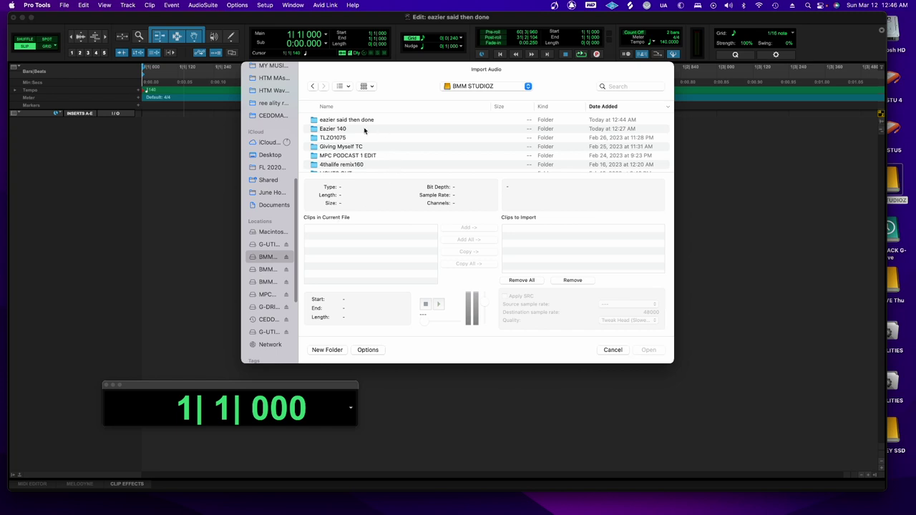
pyautogui.doubleClick(315, 131)
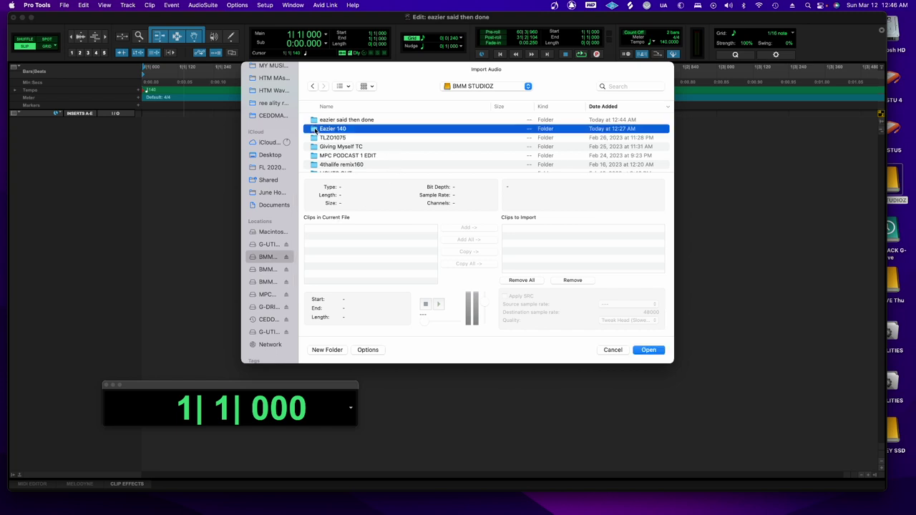
# Select all WAV files in the folder, from archkwav through main1 2.wav, and add them to the clips to import as copied or converted files
pyautogui.click(335, 122)
pyautogui.scroll(-1, 344, 144)
pyautogui.scroll(1, 344, 143)
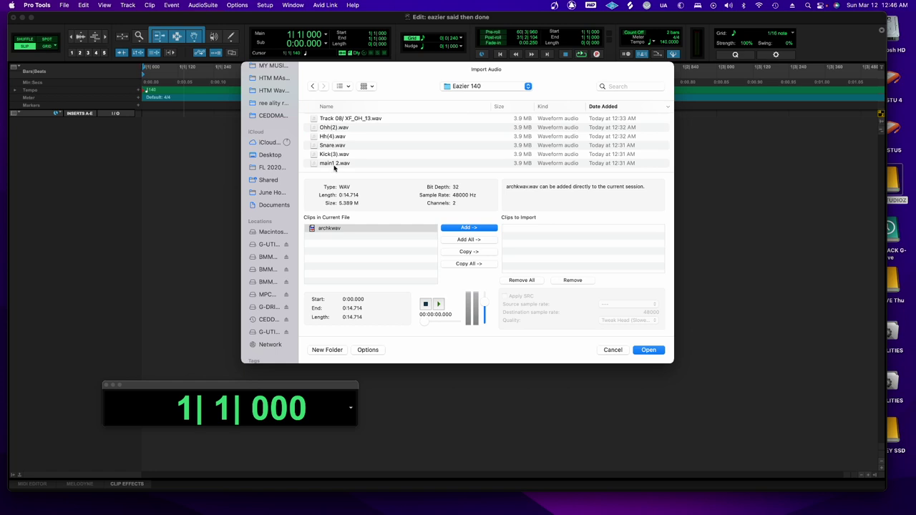
pyautogui.keyDown('shift'); pyautogui.click(335, 164); pyautogui.keyUp('shift')
pyautogui.click(466, 252)
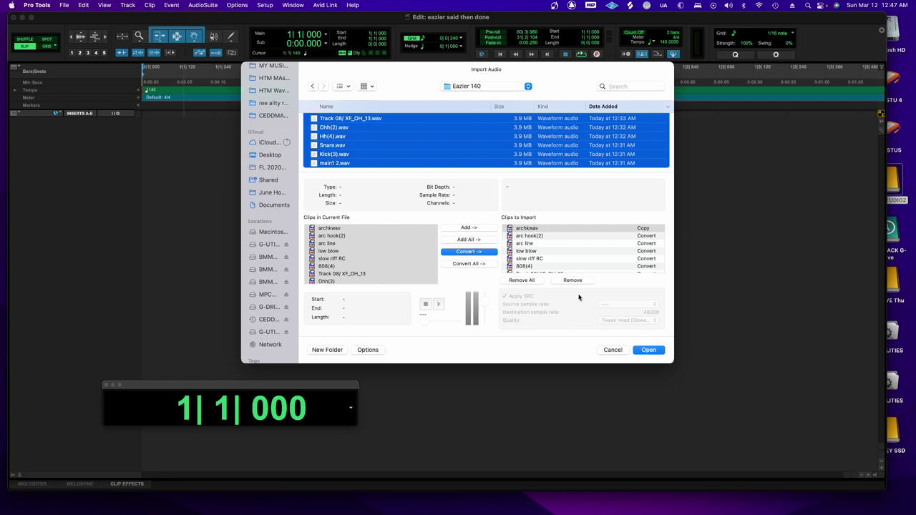
# Import the clips into the session's Audio Files folder as new tracks placed at the session start
pyautogui.click(648, 350)
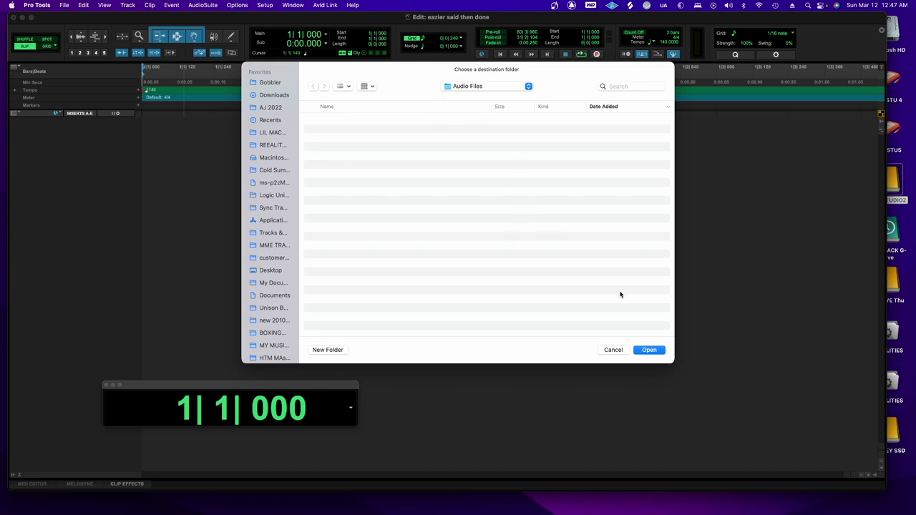
pyautogui.click(652, 350)
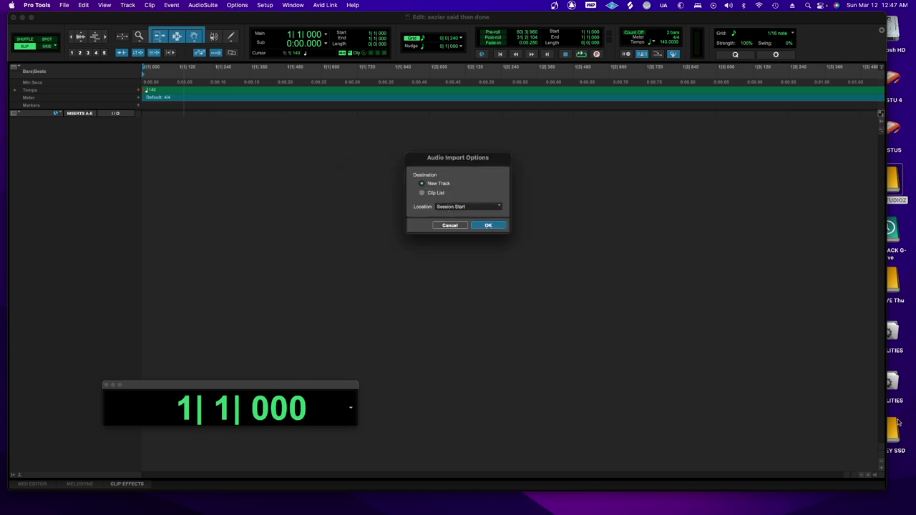
pyautogui.click(486, 227)
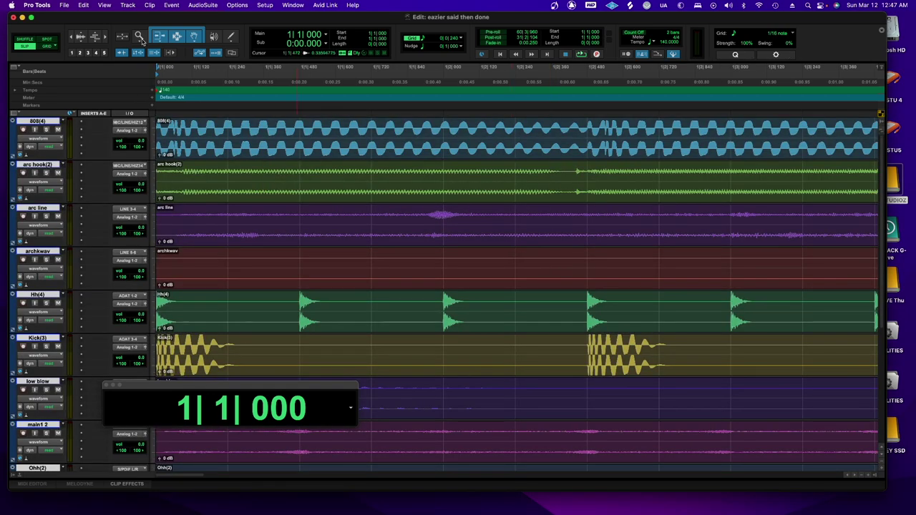
# Enlarge the 808(4) track and examine the imported clips along the timeline through to their ends
pyautogui.click(71, 37)
pyautogui.click(71, 37)
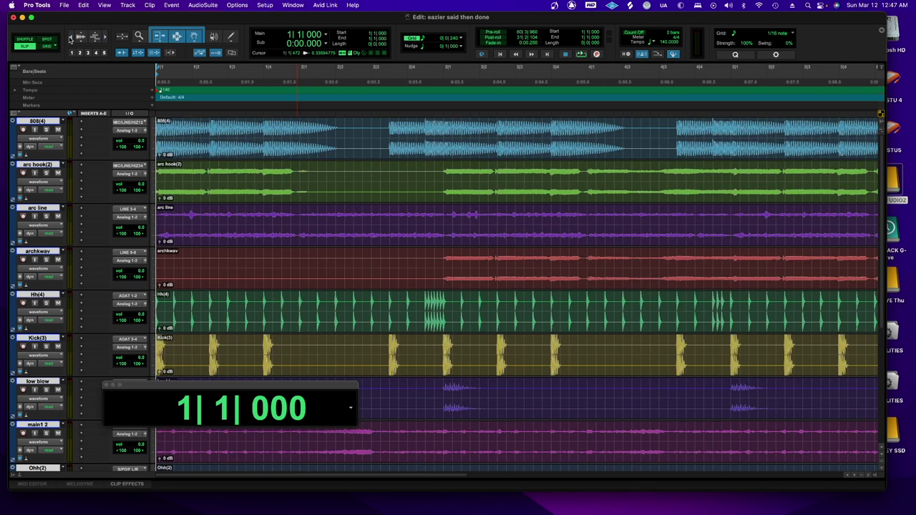
pyautogui.click(71, 37)
pyautogui.click(70, 37)
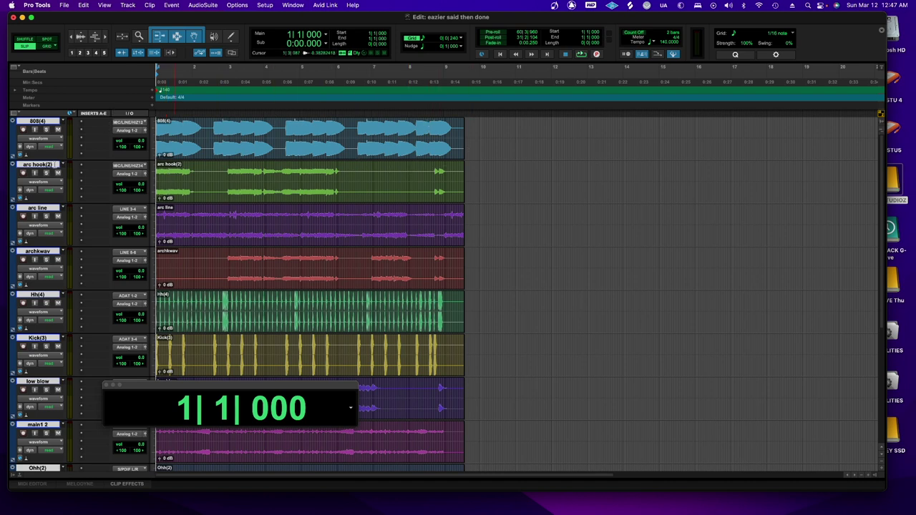
pyautogui.moveTo(60, 161); pyautogui.dragTo(57, 219)
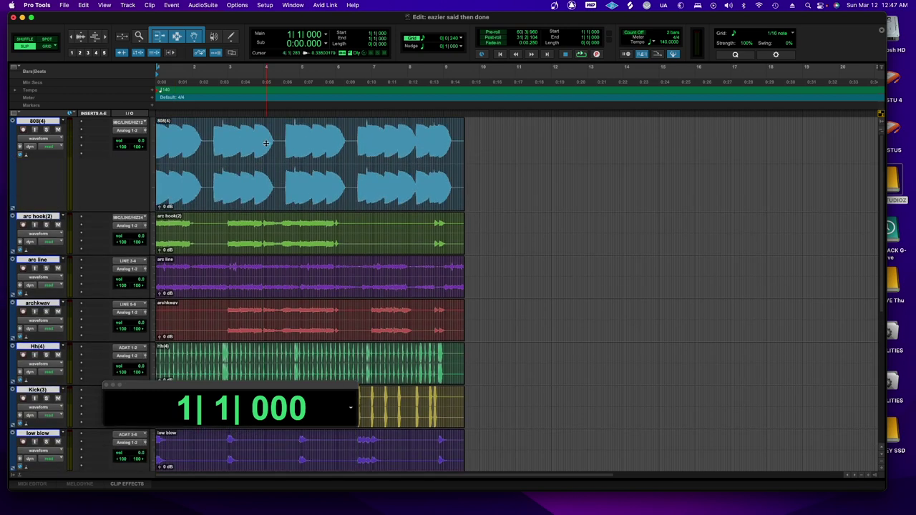
pyautogui.press('super+bracketright')
pyautogui.press('super+bracketright')
pyautogui.press('super+bracketright')
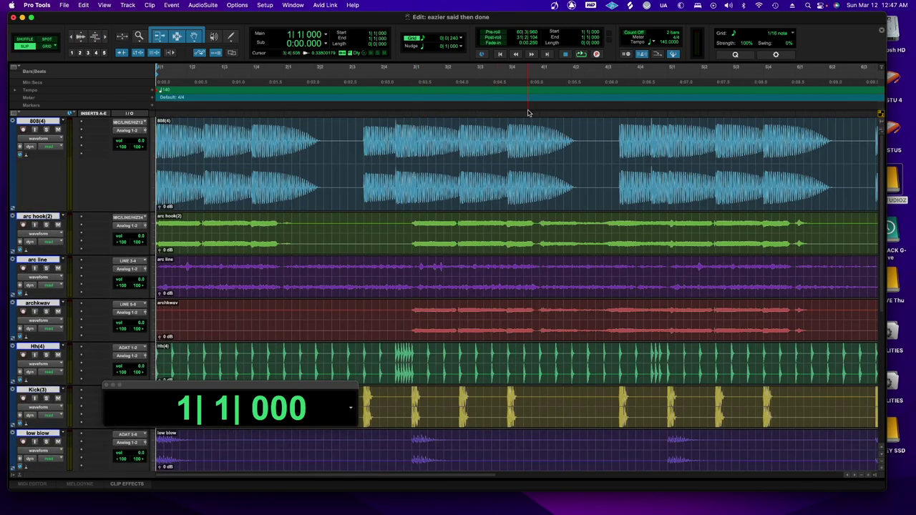
pyautogui.hscroll(3, 527, 111)
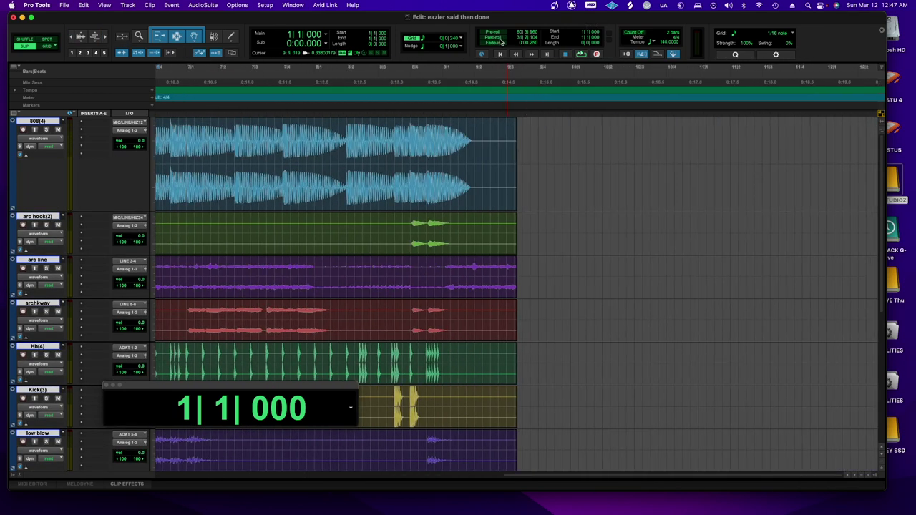
# Set the grid value to 1 bar and fit all tracks and clips in the Edit window
pyautogui.click(463, 39)
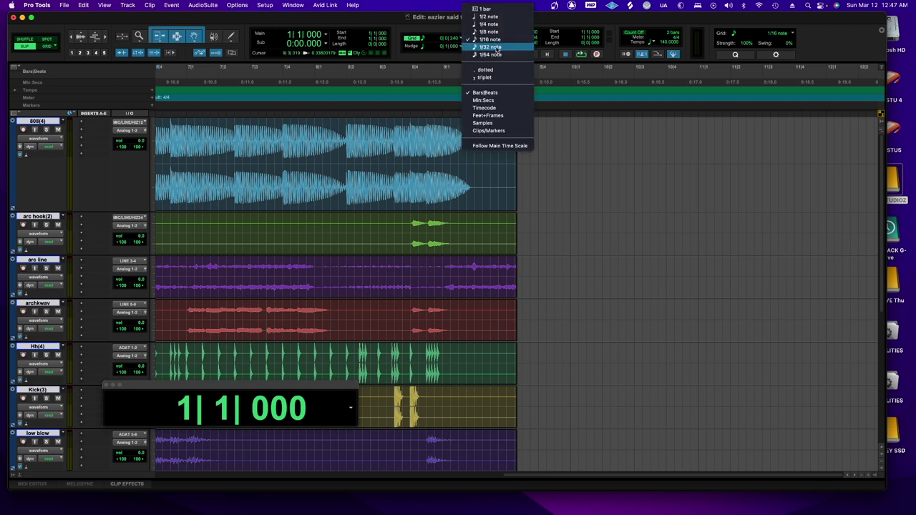
pyautogui.click(487, 16)
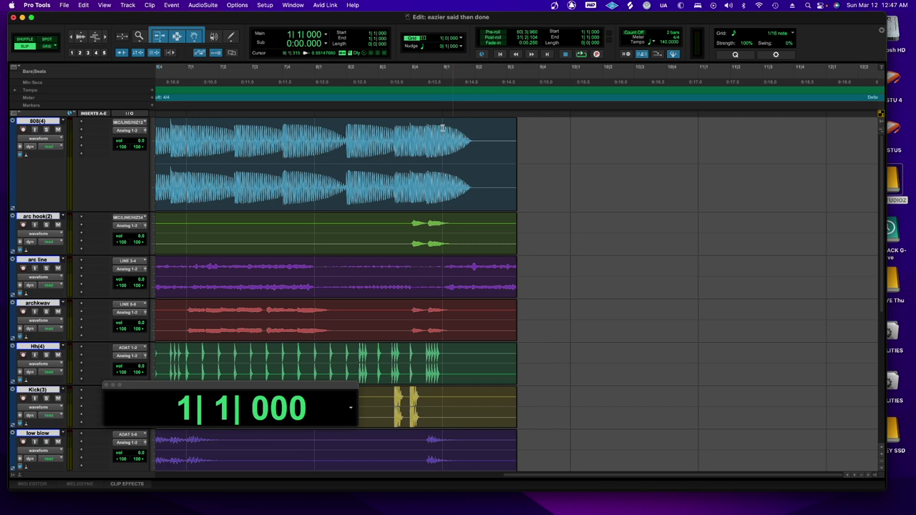
pyautogui.hscroll(-15, 535, 153)
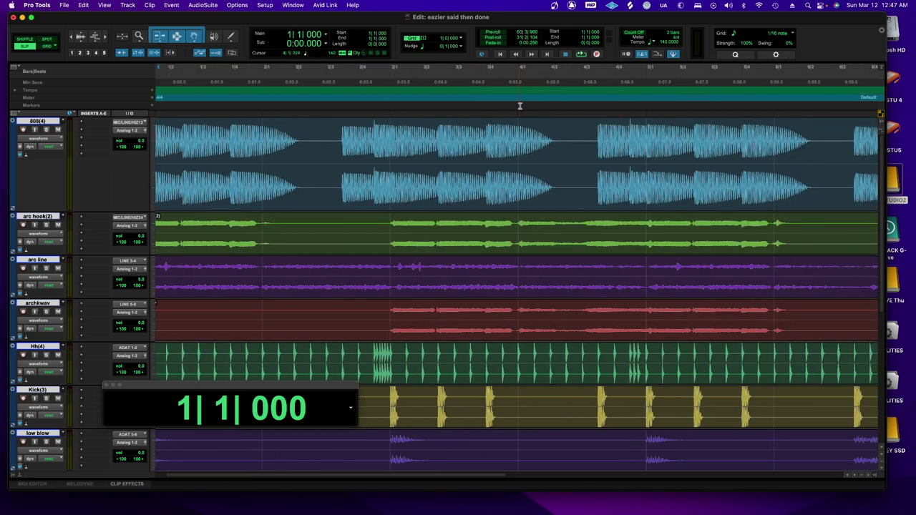
pyautogui.hotkey('alt', 'a')
# Switch to Grid mode and delete the audio after bar 9 on every track
pyautogui.moveTo(452, 127); pyautogui.dragTo(411, 127)
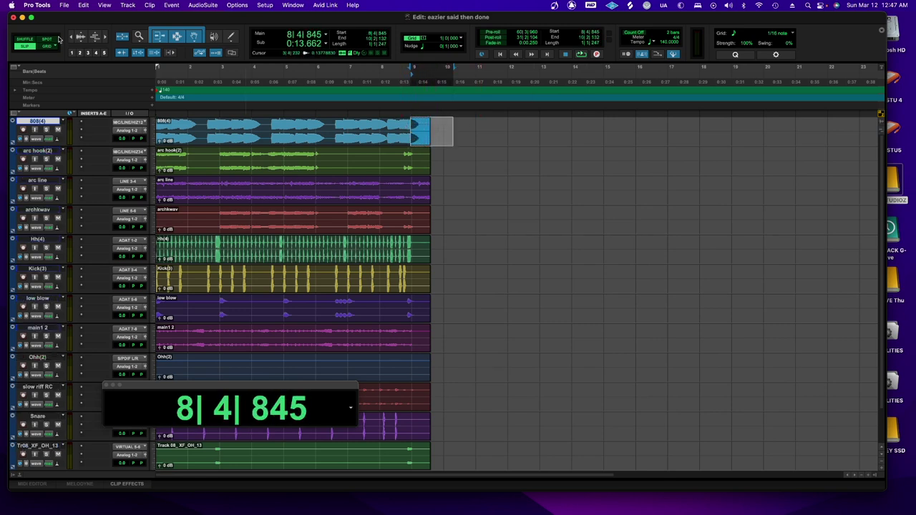
pyautogui.click(47, 46)
pyautogui.click(454, 127)
pyautogui.moveTo(472, 126); pyautogui.dragTo(412, 428)
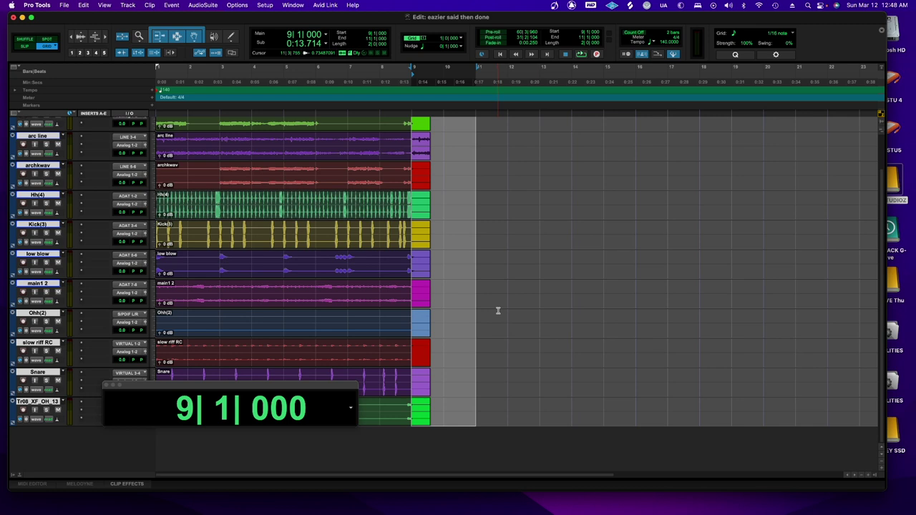
pyautogui.press('Delete')
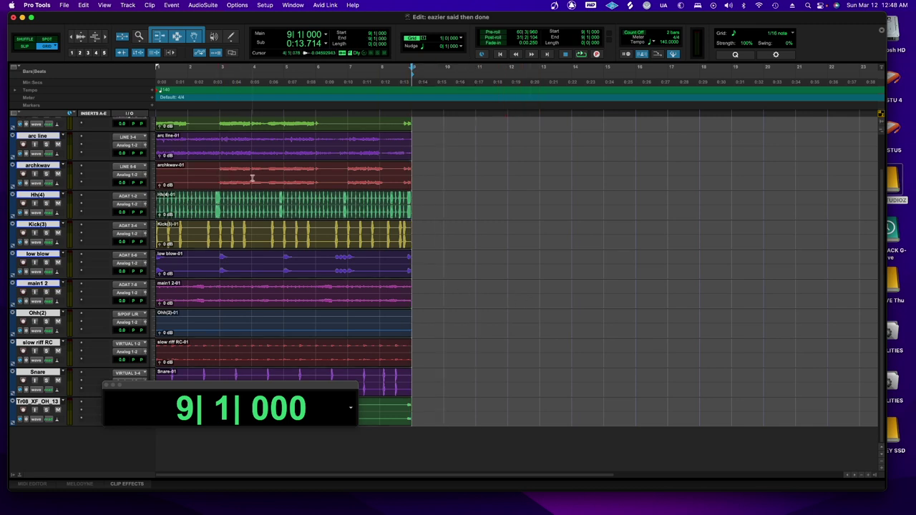
# Return to the session start, select the arc hook(2) clip and briefly play back the trimmed loop
pyautogui.press('space')
pyautogui.press('Return')
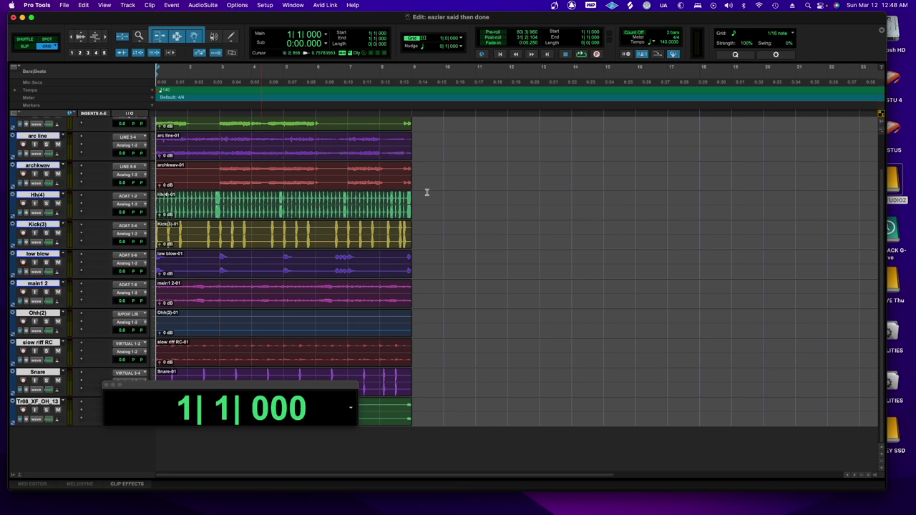
pyautogui.click(288, 125)
pyautogui.press('space')
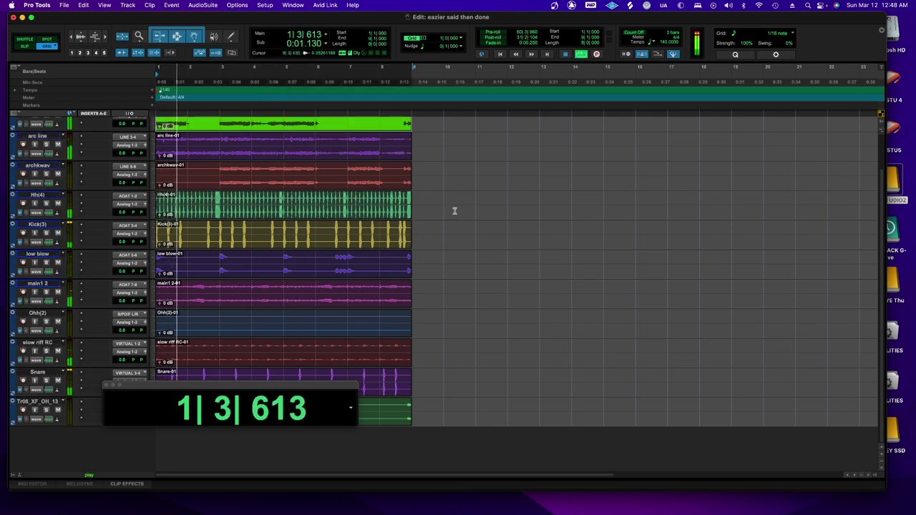
pyautogui.press('space')
pyautogui.press('space')
pyautogui.press('space')
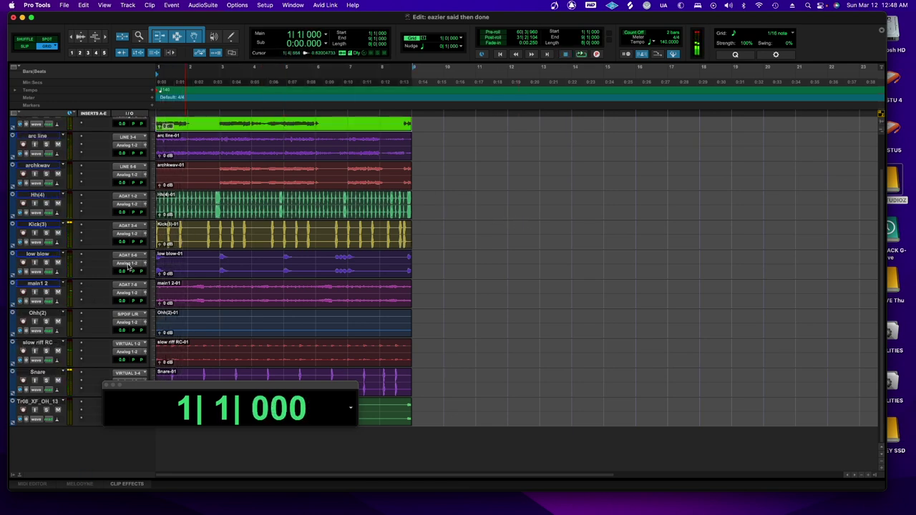
# Move the big counter clear of the track names, and create a stereo Master Fader track below the last track
pyautogui.moveTo(146, 390); pyautogui.dragTo(514, 416)
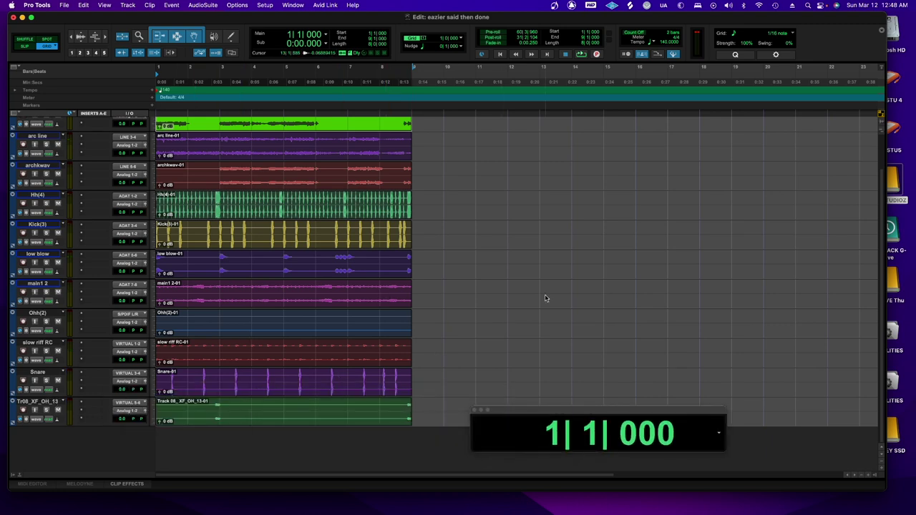
pyautogui.press('super+shift+n')
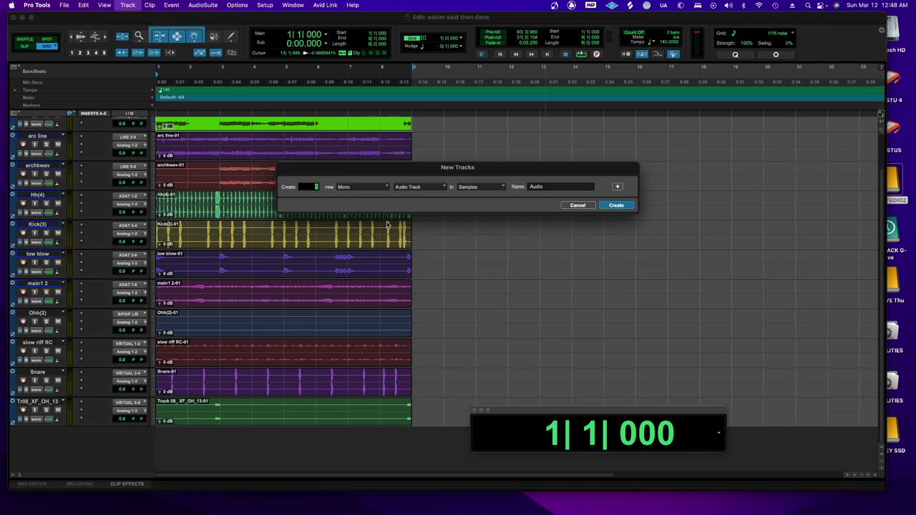
pyautogui.click(371, 187)
pyautogui.click(366, 197)
pyautogui.click(423, 188)
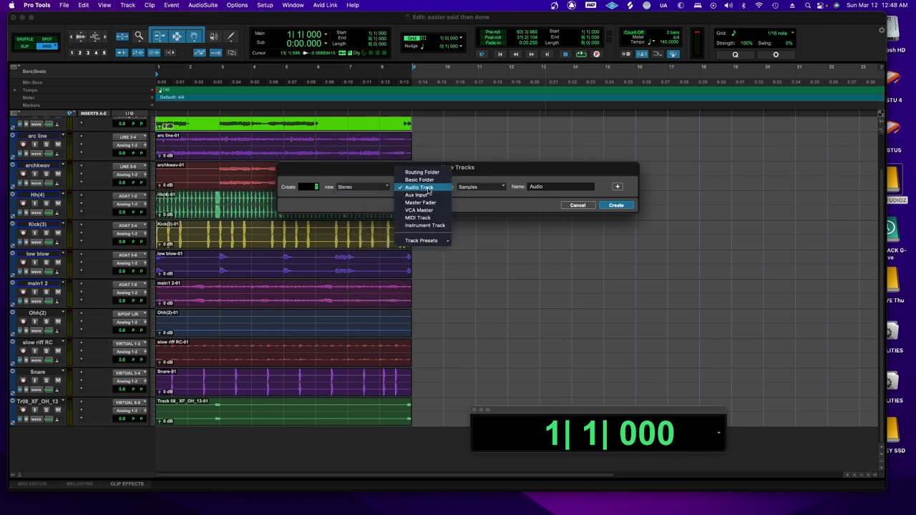
pyautogui.click(421, 203)
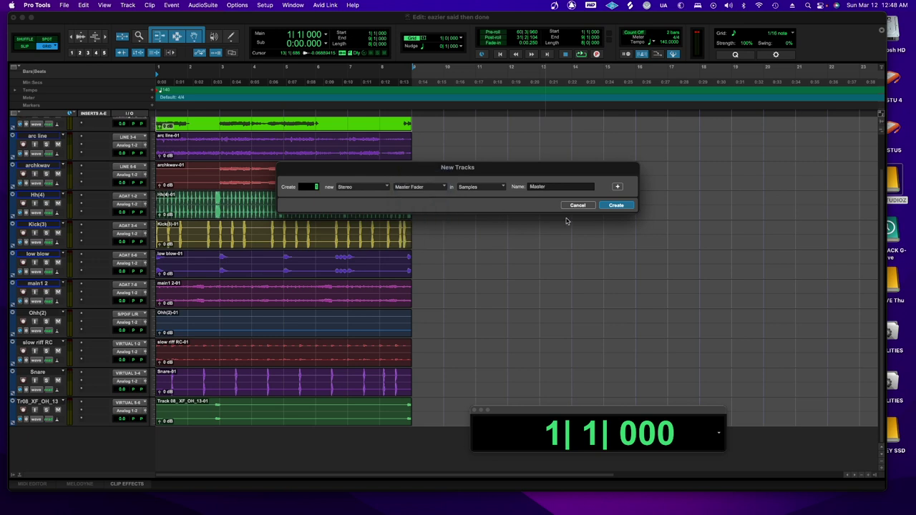
pyautogui.click(615, 205)
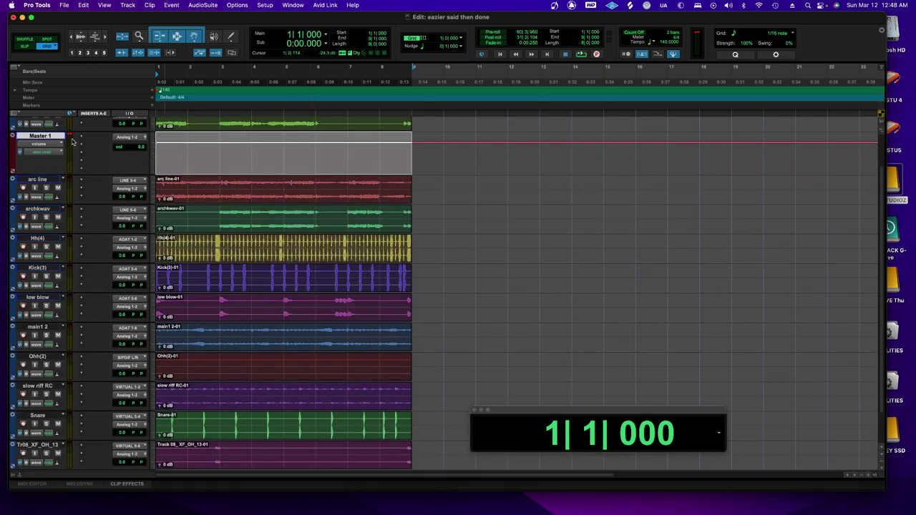
pyautogui.moveTo(50, 136); pyautogui.dragTo(32, 429)
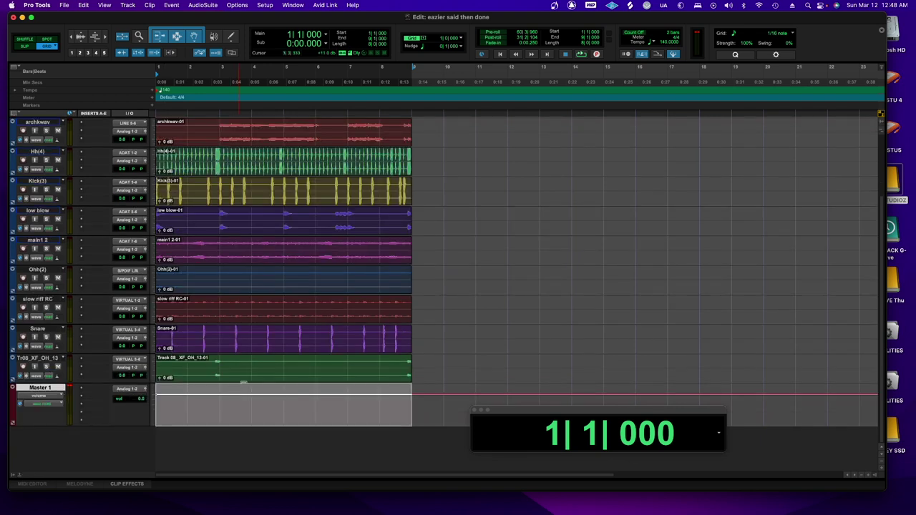
# Lower the Master 1 track's volume to -14.5 dB and play the session from the start
pyautogui.moveTo(128, 403); pyautogui.dragTo(126, 413)
pyautogui.press('space')
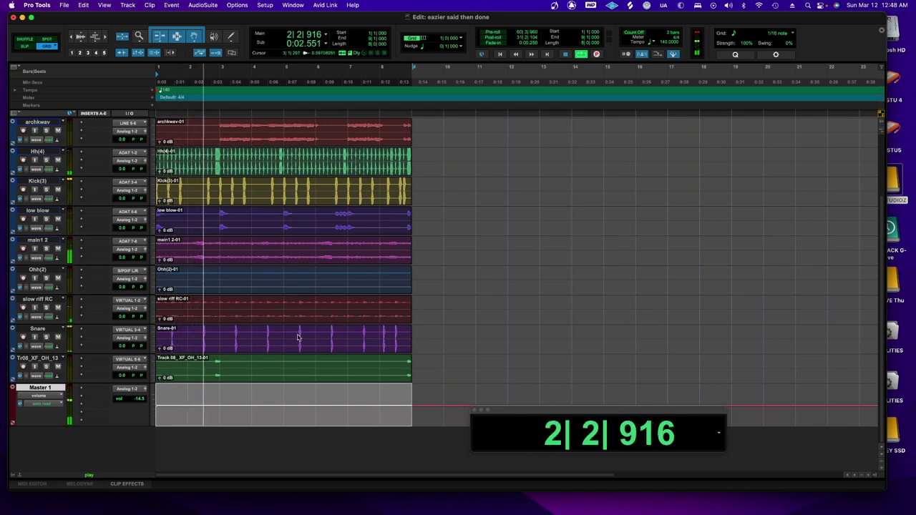
pyautogui.scroll(3, 458, 287)
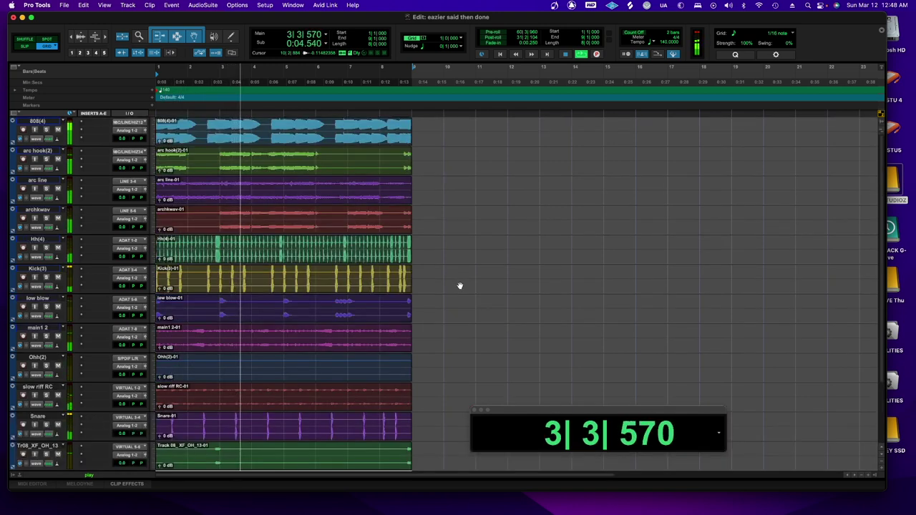
# Stop playback, select the 808(4) clip, restart playback and open the Mix window
pyautogui.press('space')
pyautogui.click(281, 140)
pyautogui.press('space')
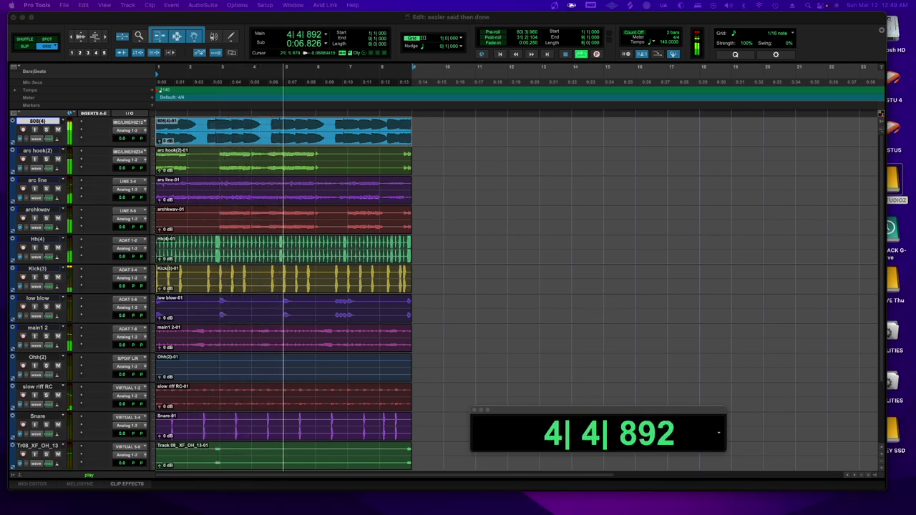
pyautogui.press('super+equal')
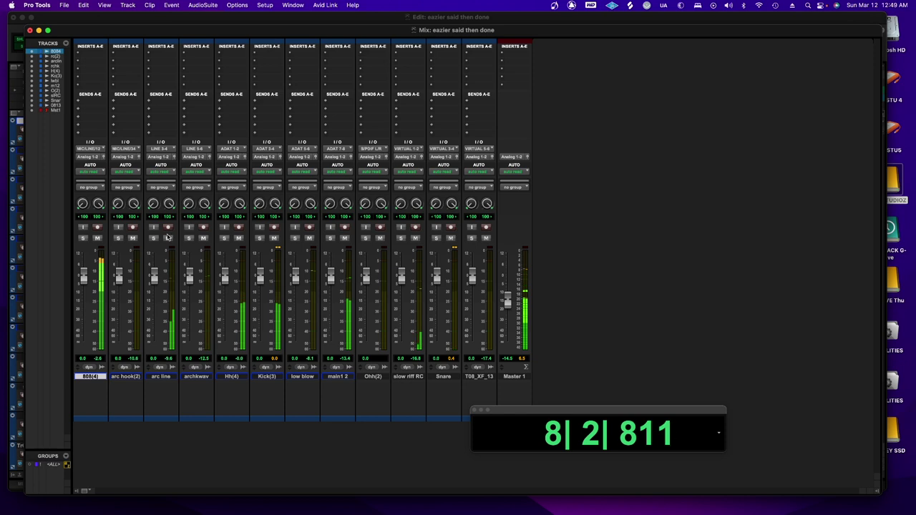
# Solo the 808(4), arc hook(2) and arc line tracks, lower arc hook(2) to -2.0 dB, adjust arc line's volume, and stop playback
pyautogui.click(83, 238)
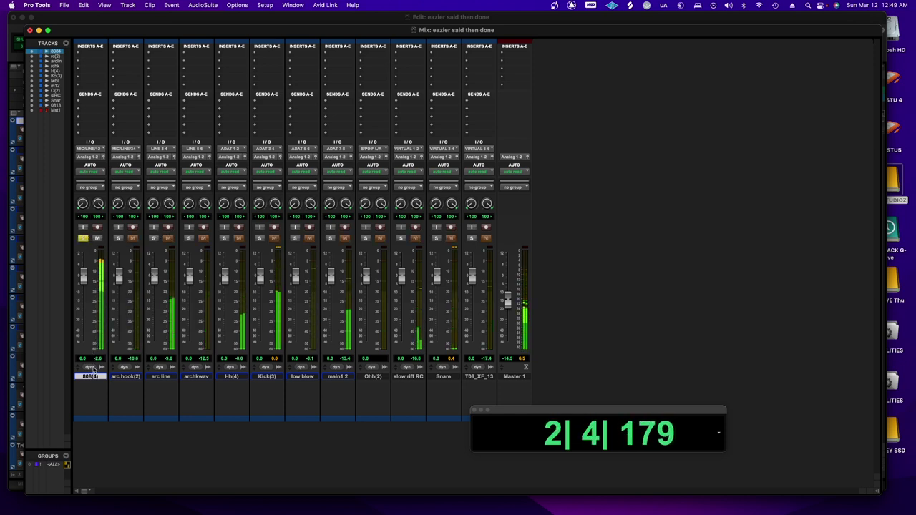
pyautogui.click(119, 239)
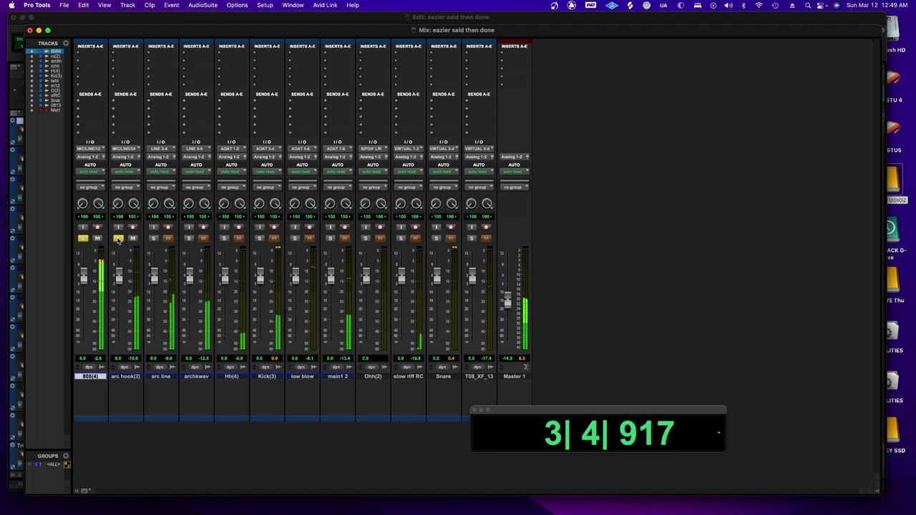
pyautogui.moveTo(119, 284); pyautogui.dragTo(120, 281)
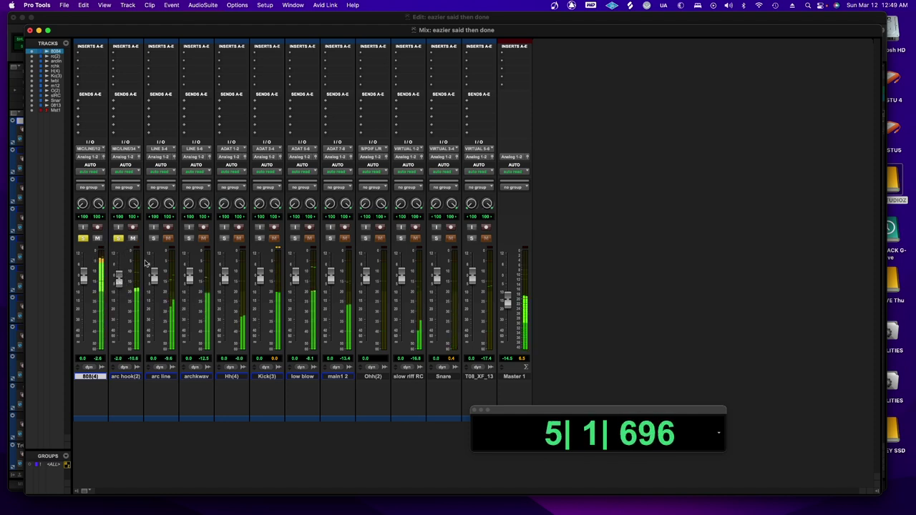
pyautogui.click(153, 238)
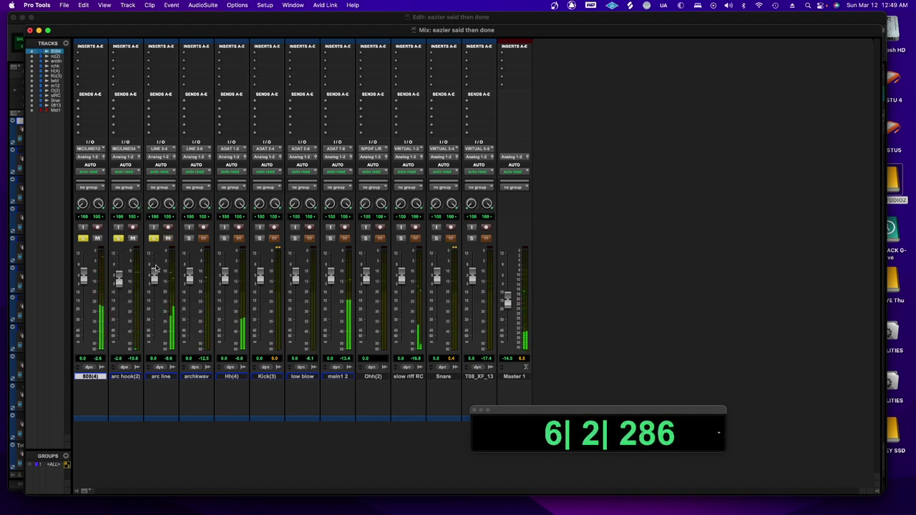
pyautogui.moveTo(154, 276); pyautogui.dragTo(157, 273)
pyautogui.press('space')
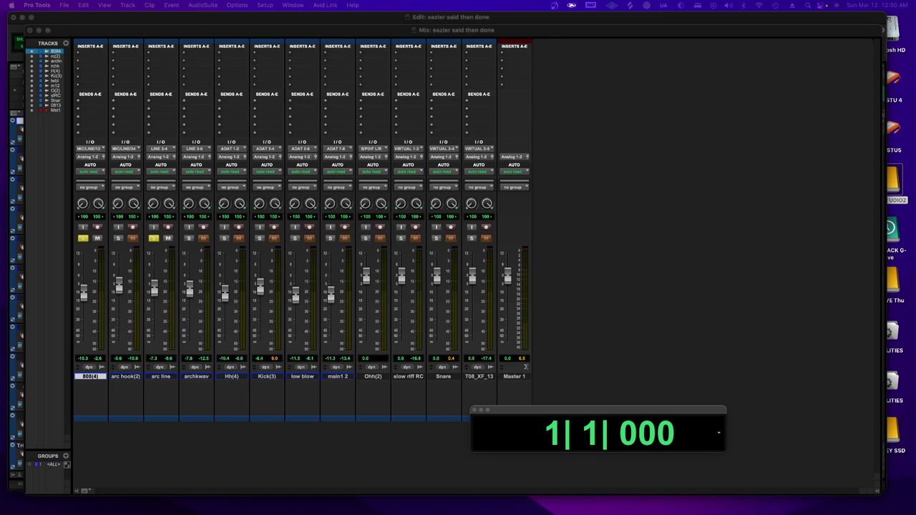
# Insert the stereo multichannel TR5 Metering plug-in in the fifth insert slot of the Master 1 track
pyautogui.click(491, 143)
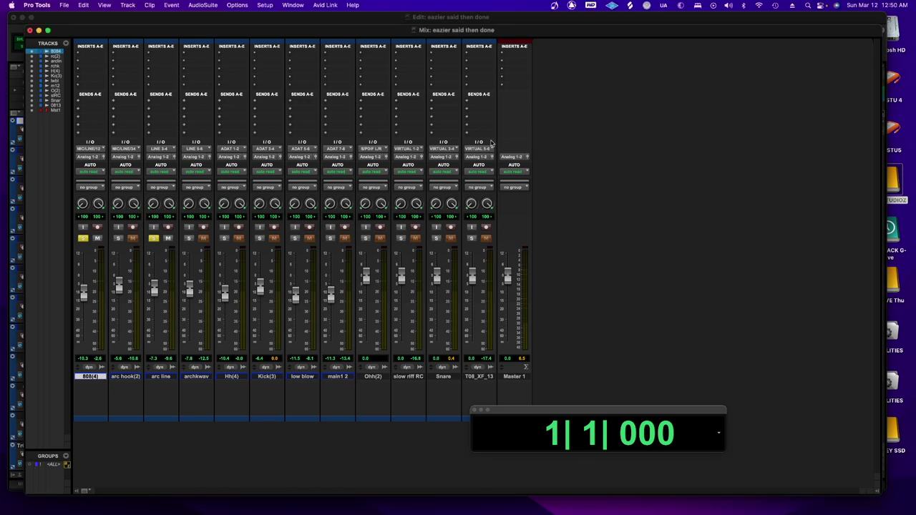
pyautogui.click(500, 87)
pyautogui.moveTo(540, 86)
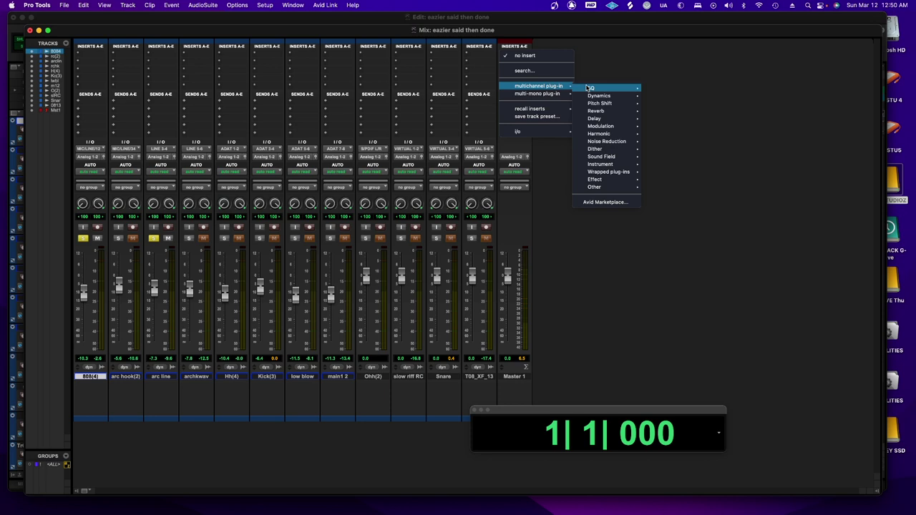
pyautogui.moveTo(603, 189)
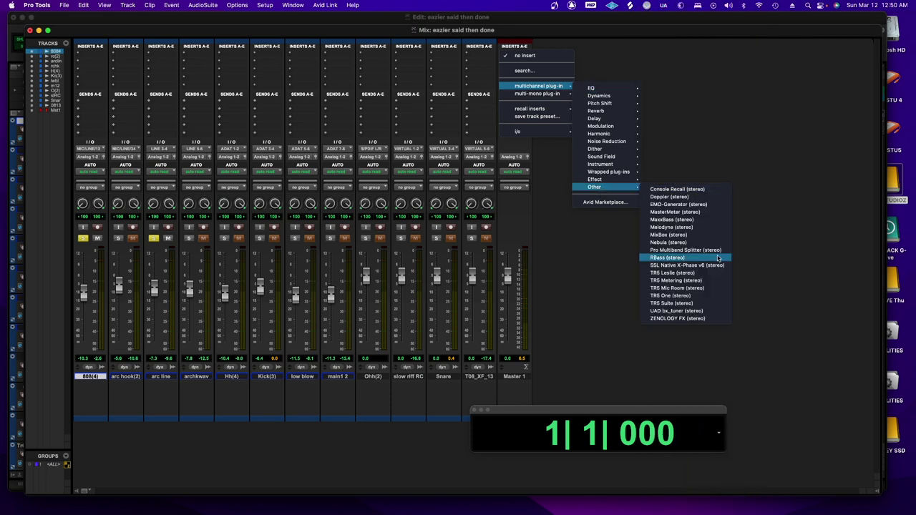
pyautogui.click(673, 281)
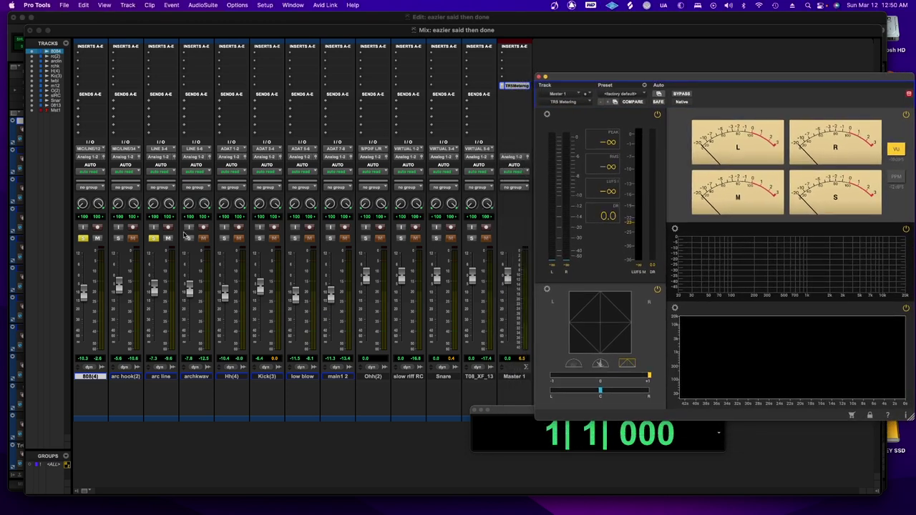
# Clear the existing solos, play the session with only Kick(3) soloed, and make Kick(3) the first track in the mixer
pyautogui.click(153, 239)
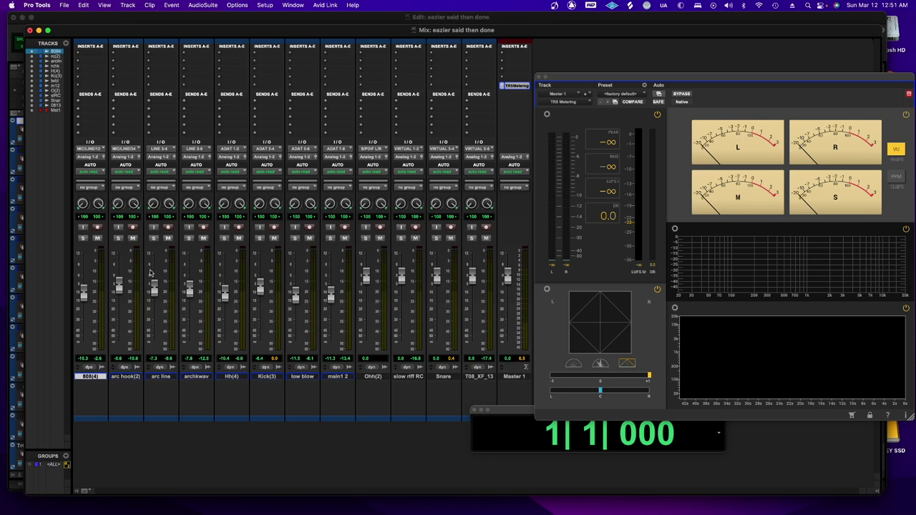
pyautogui.click(259, 239)
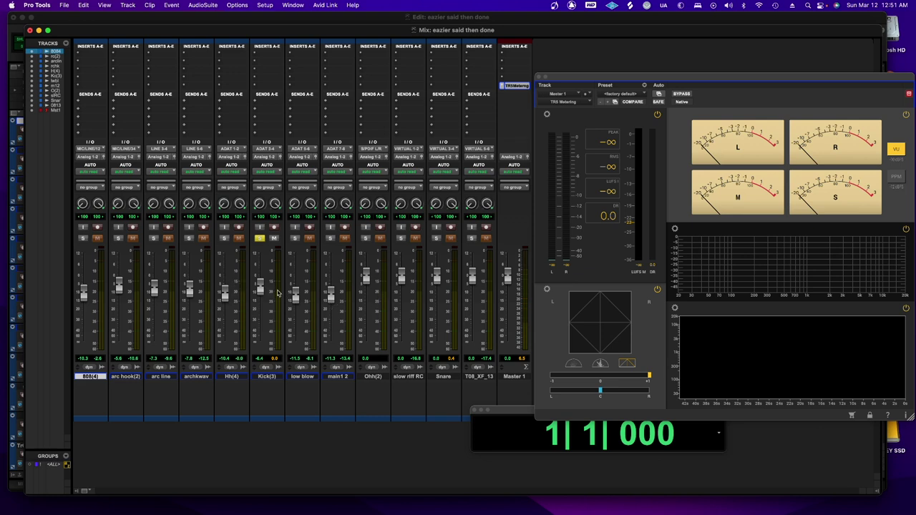
pyautogui.press('space')
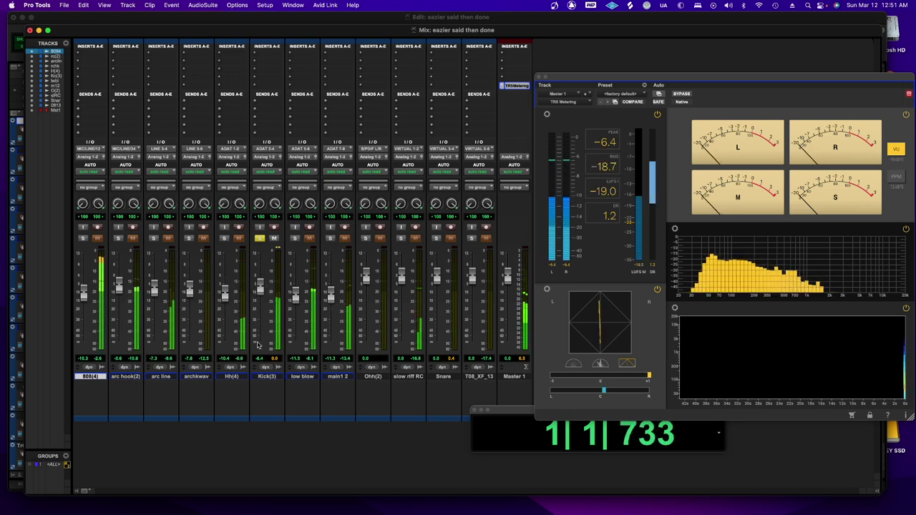
pyautogui.moveTo(267, 377); pyautogui.dragTo(90, 378)
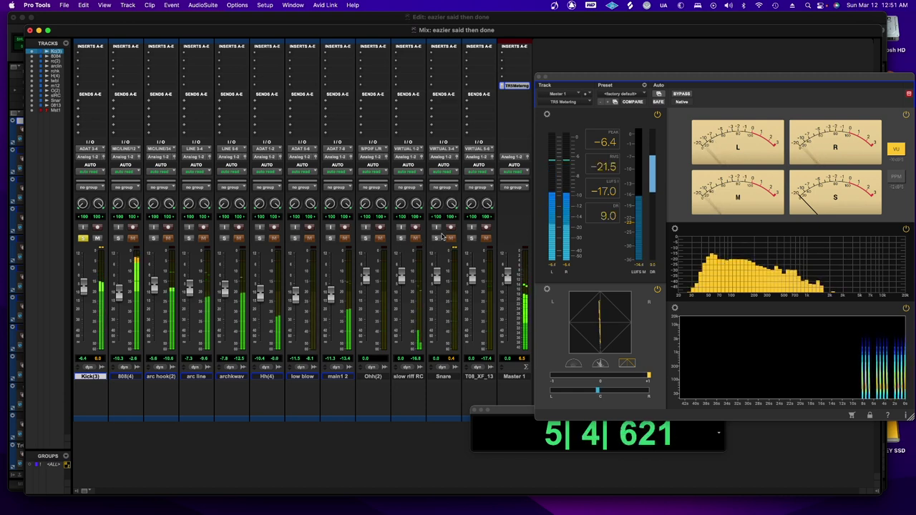
# Solo Snare and place it directly after Kick(3), lowering Kick(3) to -12.9 dB and Snare to -7.0 dB
pyautogui.click(436, 237)
pyautogui.moveTo(444, 377); pyautogui.dragTo(124, 381)
pyautogui.moveTo(86, 293); pyautogui.dragTo(86, 306)
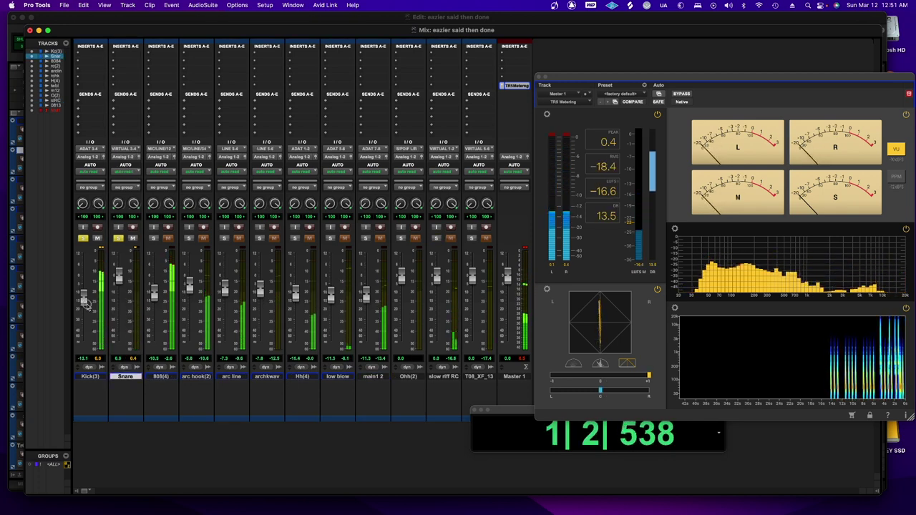
pyautogui.moveTo(119, 277); pyautogui.dragTo(119, 290)
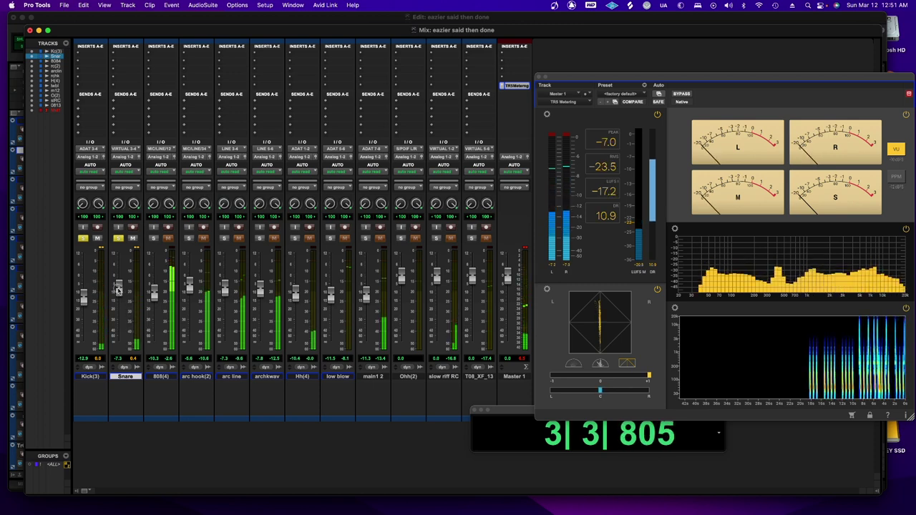
# Solo Hh(4) and move it directly after Snare, and briefly audition main1 2 with the drums
pyautogui.click(295, 237)
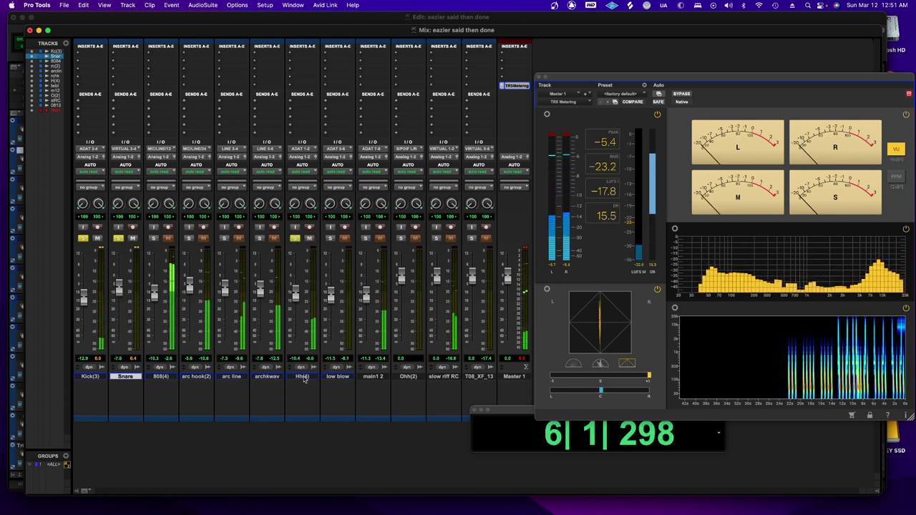
pyautogui.moveTo(304, 380); pyautogui.dragTo(153, 377)
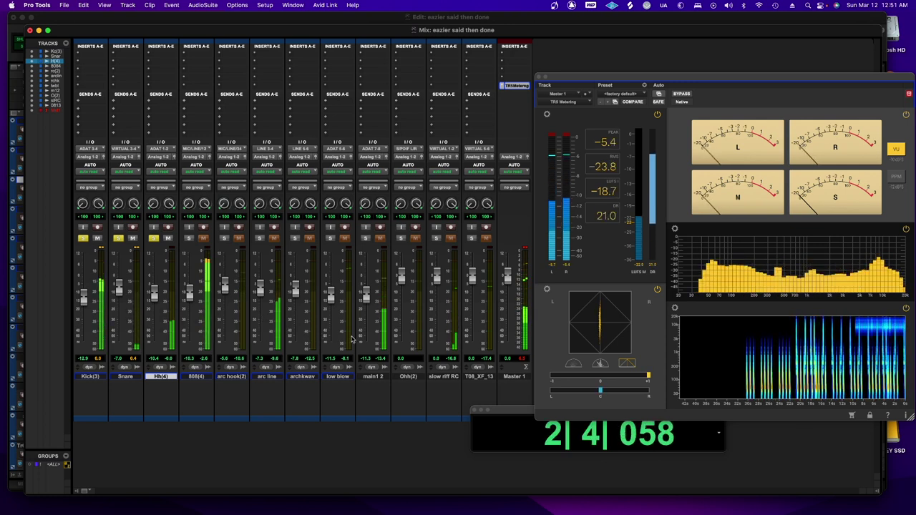
pyautogui.click(365, 238)
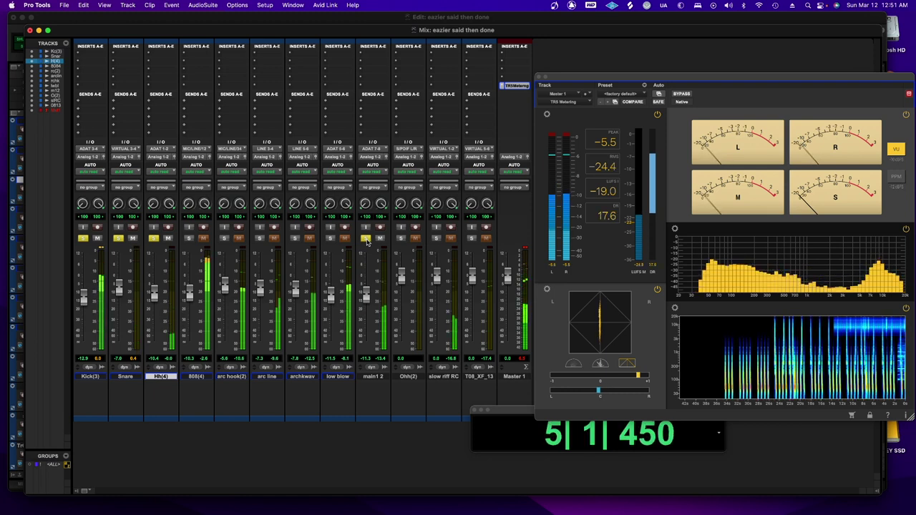
pyautogui.click(365, 238)
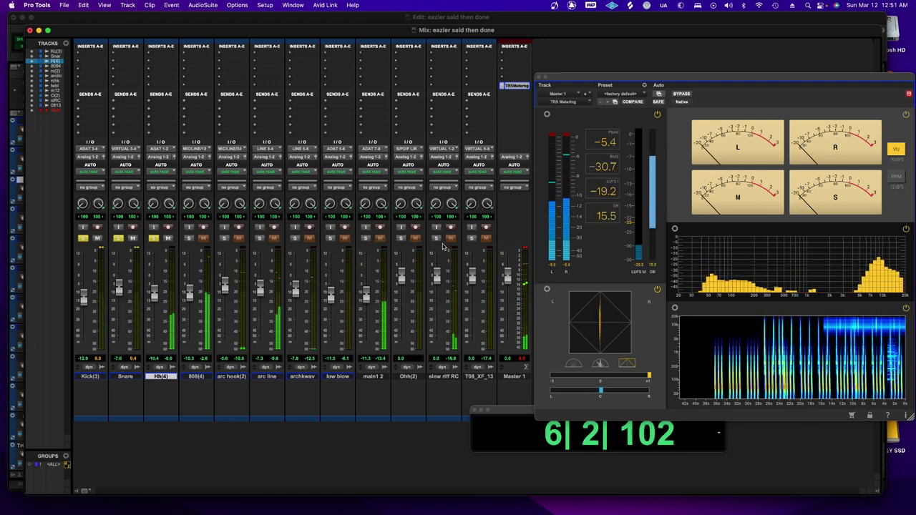
# Solo Ohh(2), lower its volume to -9.7 dB and move the track directly after Hh(4)
pyautogui.click(402, 238)
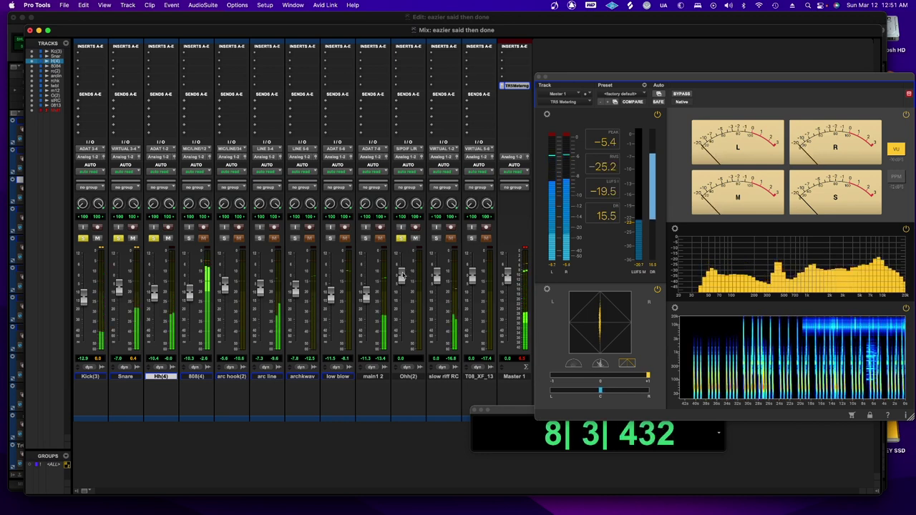
pyautogui.moveTo(402, 276); pyautogui.dragTo(403, 293)
pyautogui.moveTo(408, 376); pyautogui.dragTo(212, 390)
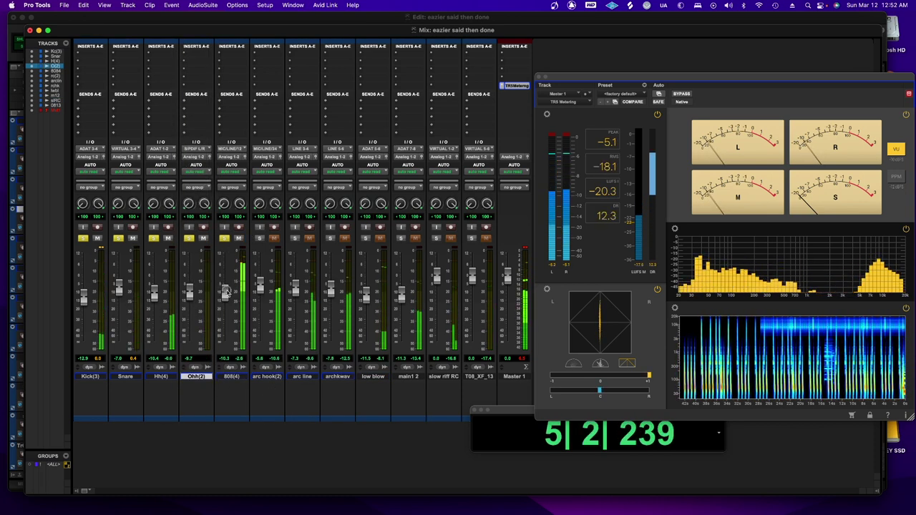
# Lower 808(4) to -17.2 dB and move the track between Kick(3) and Snare
pyautogui.moveTo(226, 292); pyautogui.dragTo(224, 303)
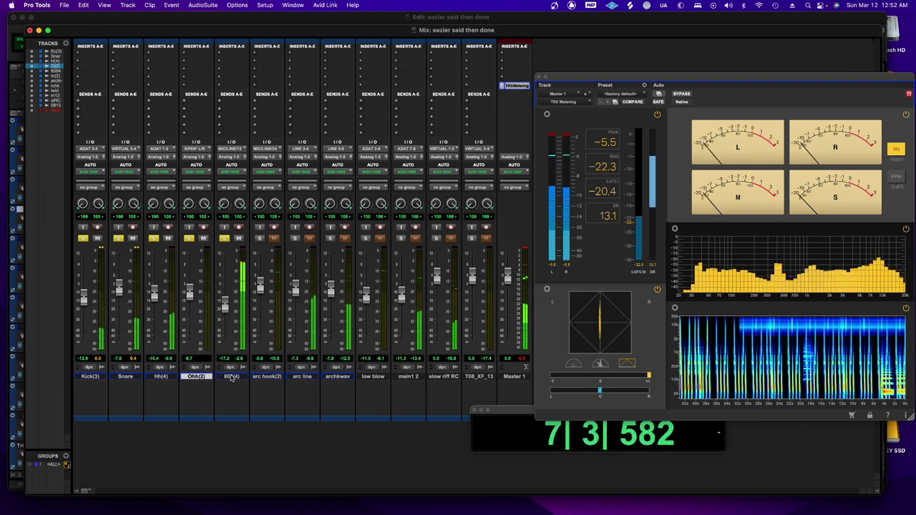
pyautogui.moveTo(231, 377); pyautogui.dragTo(123, 385)
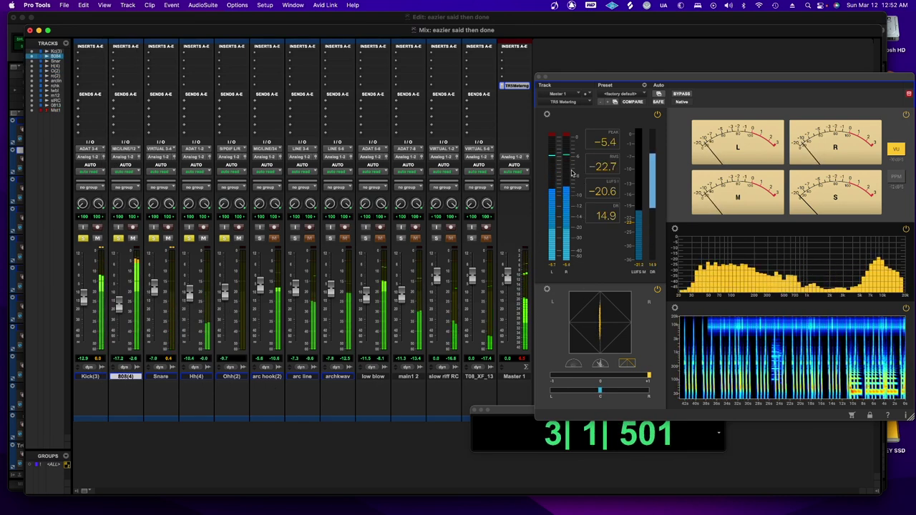
# Move the TR5 Metering window clear of the mixer, and place arc line directly after Ohh(2) at -12.9 dB
pyautogui.moveTo(571, 84); pyautogui.dragTo(665, 91)
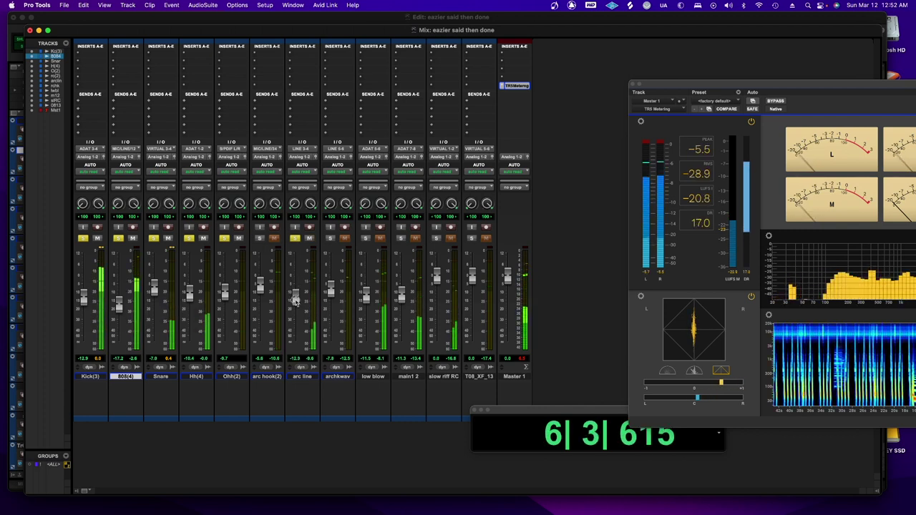
pyautogui.moveTo(305, 377); pyautogui.dragTo(267, 378)
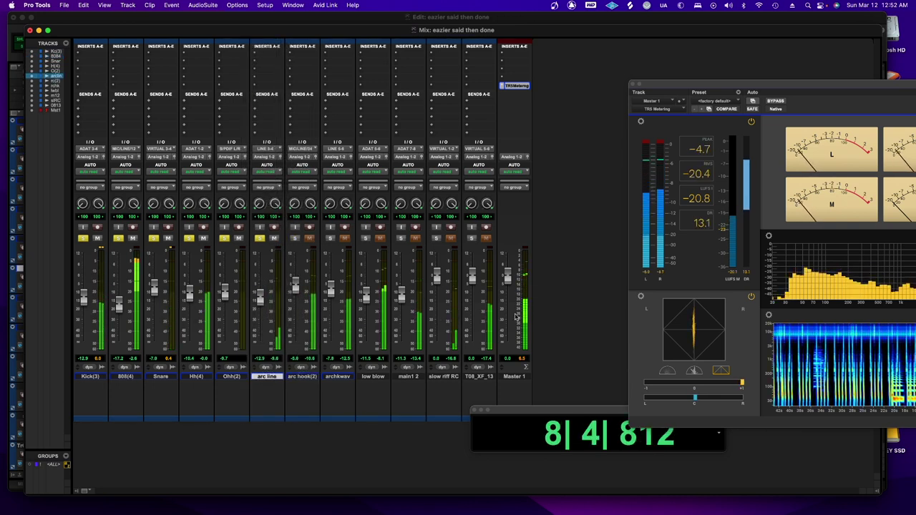
pyautogui.click(295, 238)
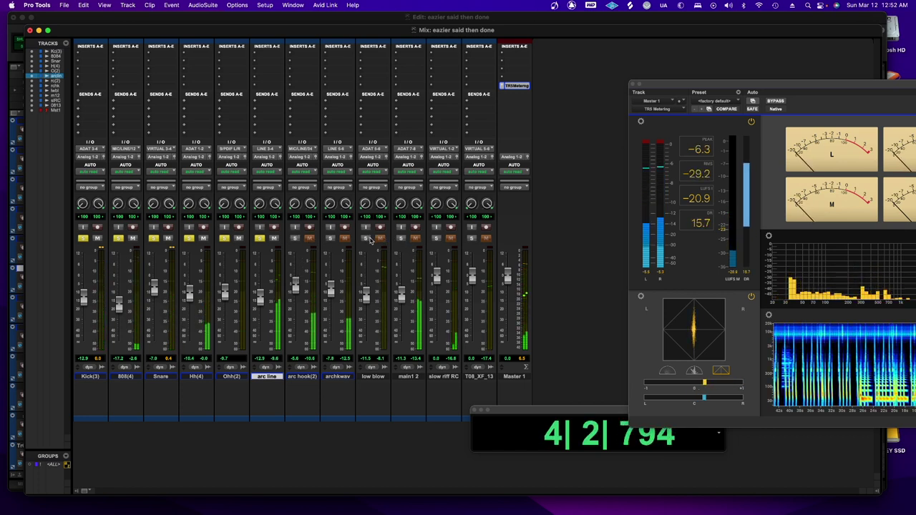
# Solo main1 2, move it directly before arc line and lower its volume to -13.7 dB
pyautogui.click(401, 238)
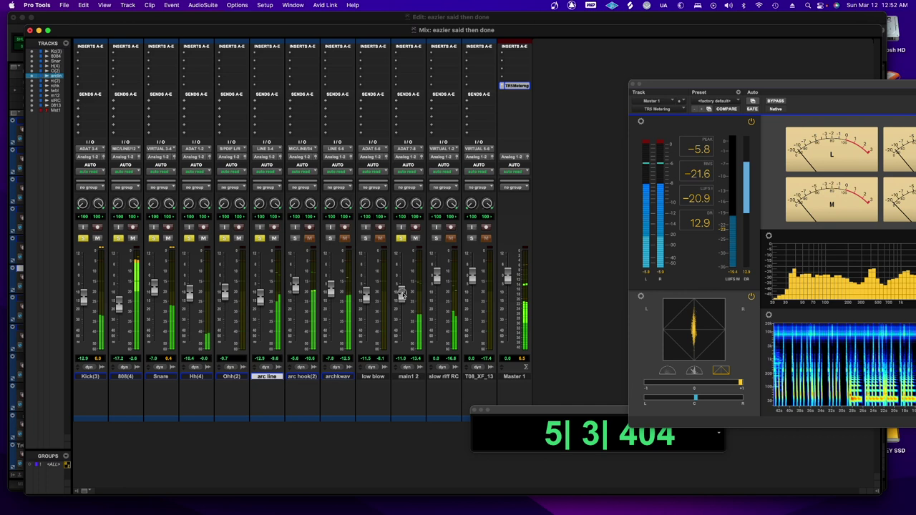
pyautogui.moveTo(408, 377); pyautogui.dragTo(264, 378)
pyautogui.moveTo(260, 290); pyautogui.dragTo(259, 300)
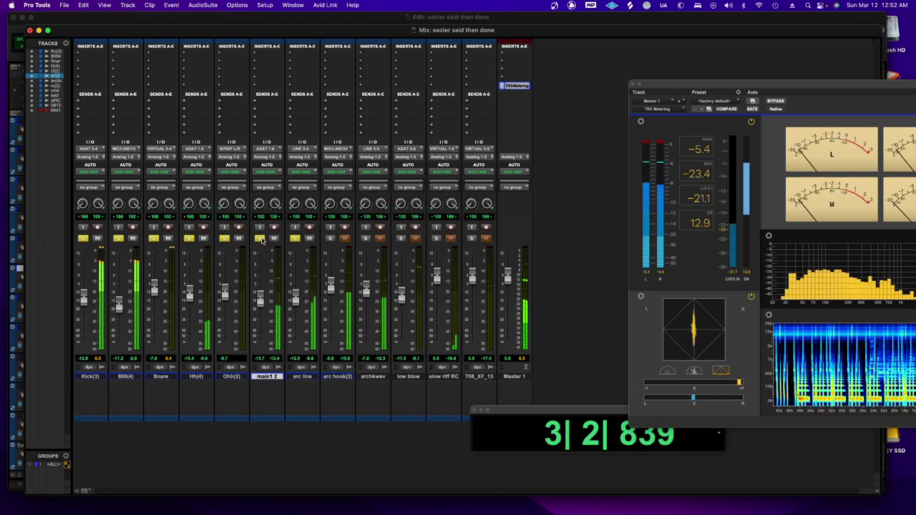
# Leave only main1 2 and arc line soloed, set them to -10.7 dB and -11.3 dB, and restart playback
pyautogui.keyDown('super'); pyautogui.click(259, 237); pyautogui.keyUp('super')
pyautogui.press('space')
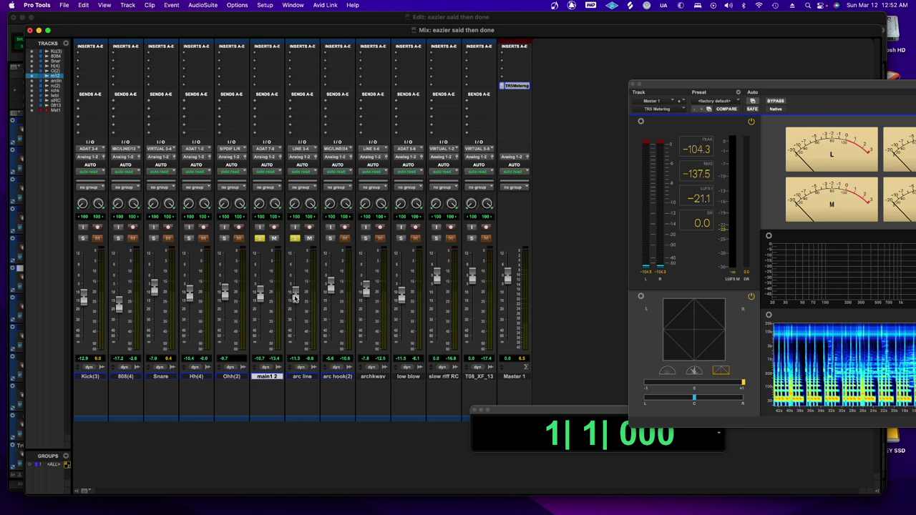
pyautogui.press('space')
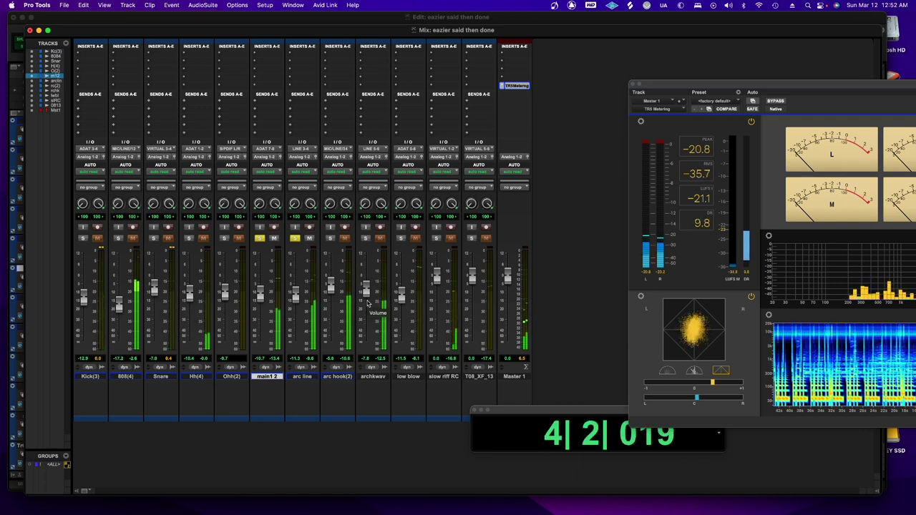
# Restart playback with arc hook(2) and archkwav also soloed, raise arc hook(2) to -9.7 dB and select its track
pyautogui.press('space')
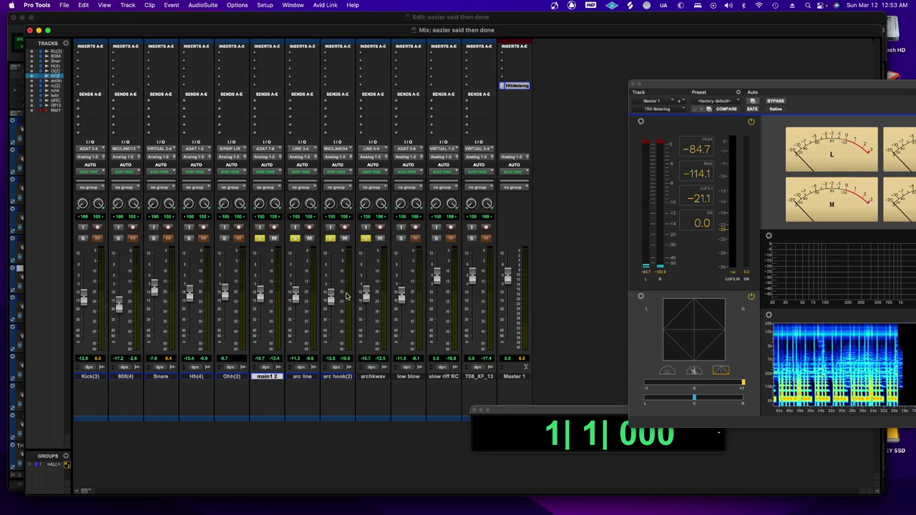
pyautogui.press('space')
pyautogui.moveTo(331, 299); pyautogui.dragTo(333, 295)
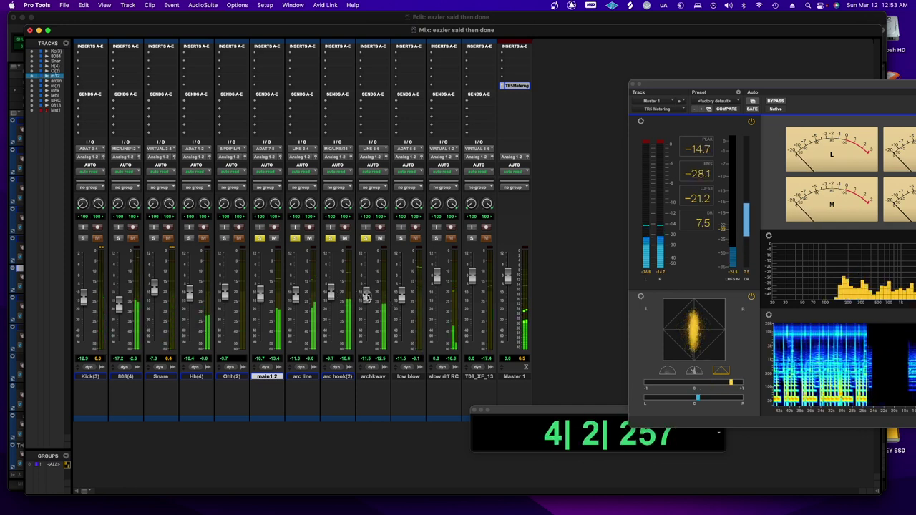
pyautogui.click(337, 377)
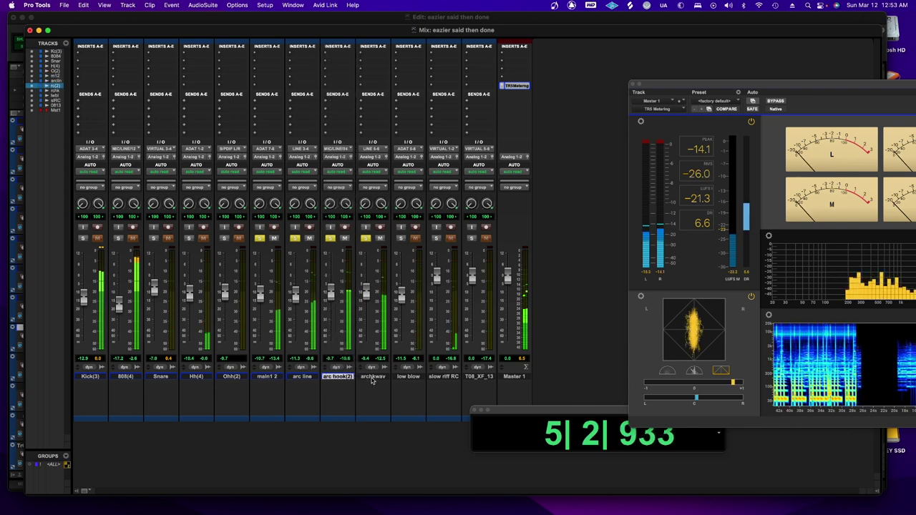
# Add archkwav to the track selection, switch to the Edit window, and play just bars 3 to 5 of arc hook(2)
pyautogui.keyDown('shift'); pyautogui.click(372, 379); pyautogui.keyUp('shift')
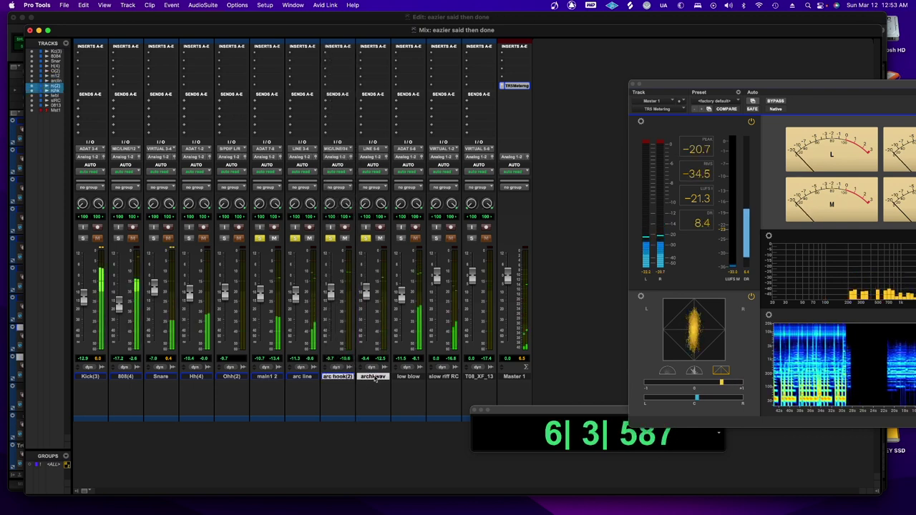
pyautogui.press('super+equal')
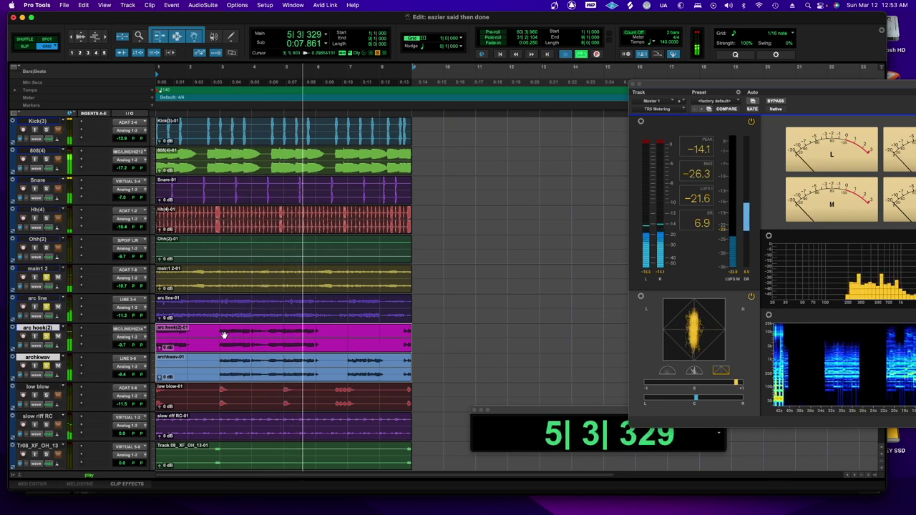
pyautogui.press('space')
pyautogui.moveTo(219, 331); pyautogui.dragTo(248, 331)
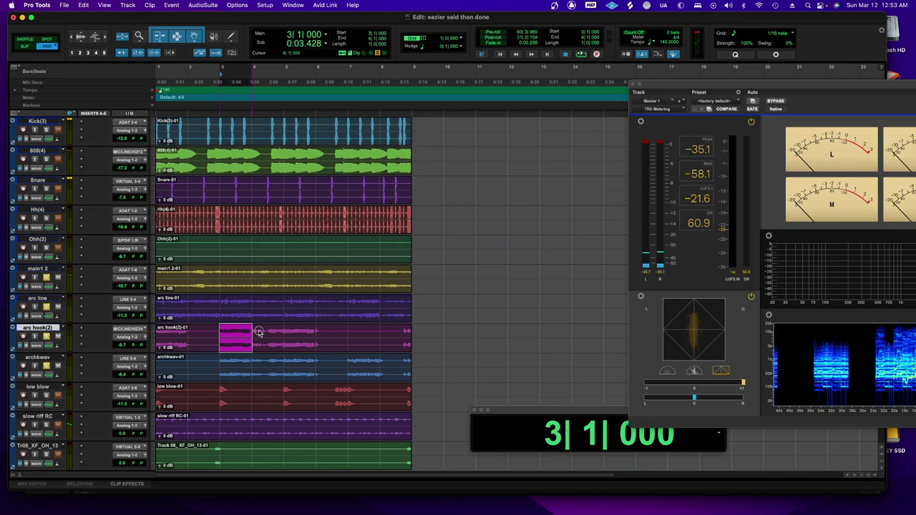
pyautogui.moveTo(262, 332); pyautogui.dragTo(272, 332)
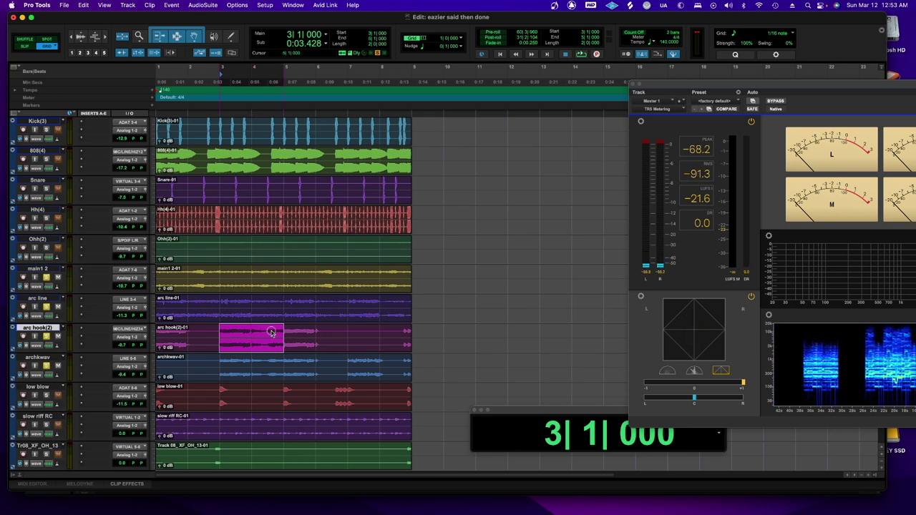
pyautogui.press('space')
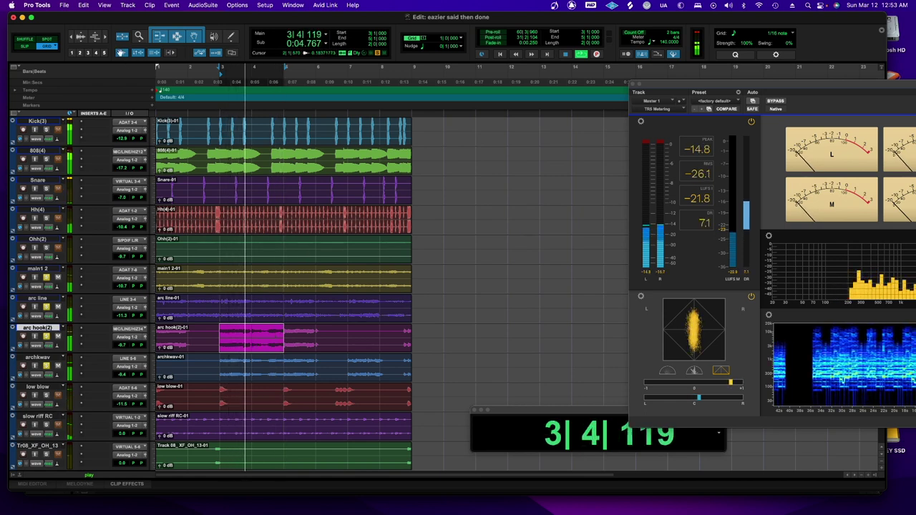
# Stop playback, separate the selected two-bar section of arc hook(2) at bar 3, and place a copy of it at bar 1
pyautogui.press('super+bracketright')
pyautogui.press('super+bracketright')
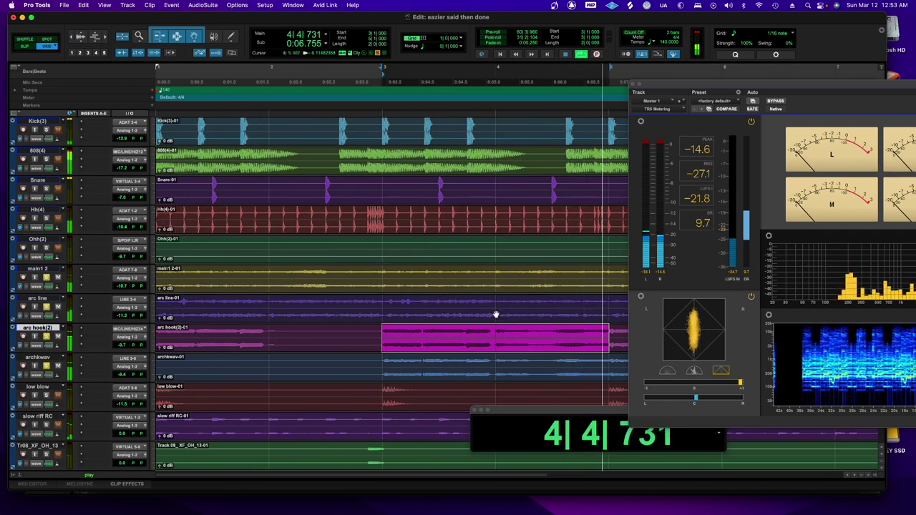
pyautogui.hscroll(5, 495, 315)
pyautogui.press('space')
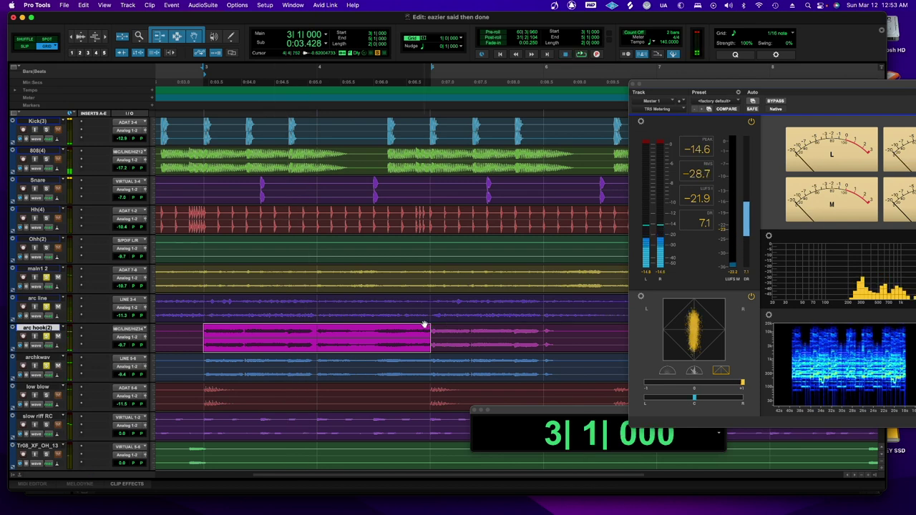
pyautogui.hscroll(-5, 410, 331)
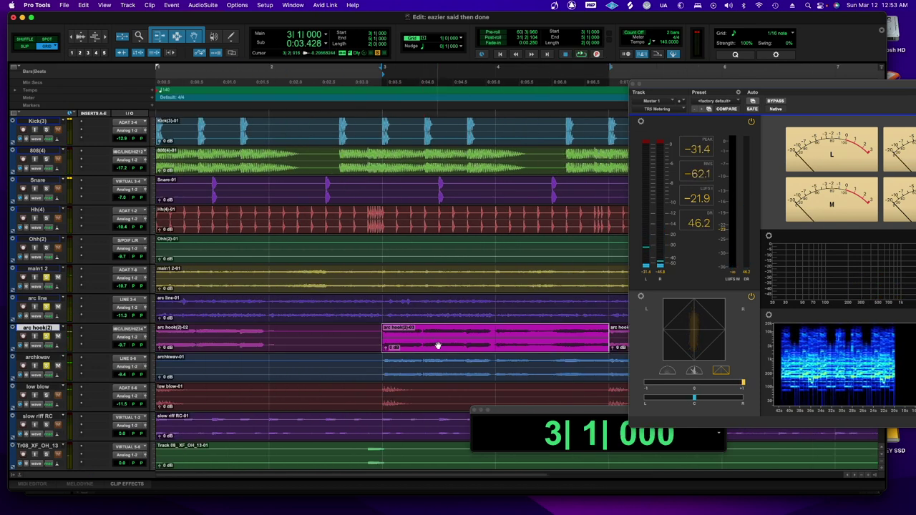
pyautogui.moveTo(438, 345); pyautogui.dragTo(294, 335)
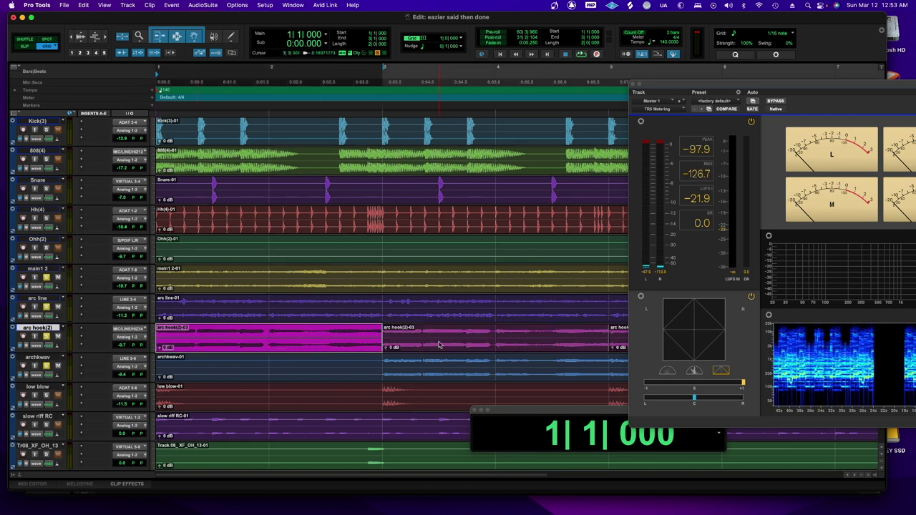
pyautogui.hscroll(3, 439, 345)
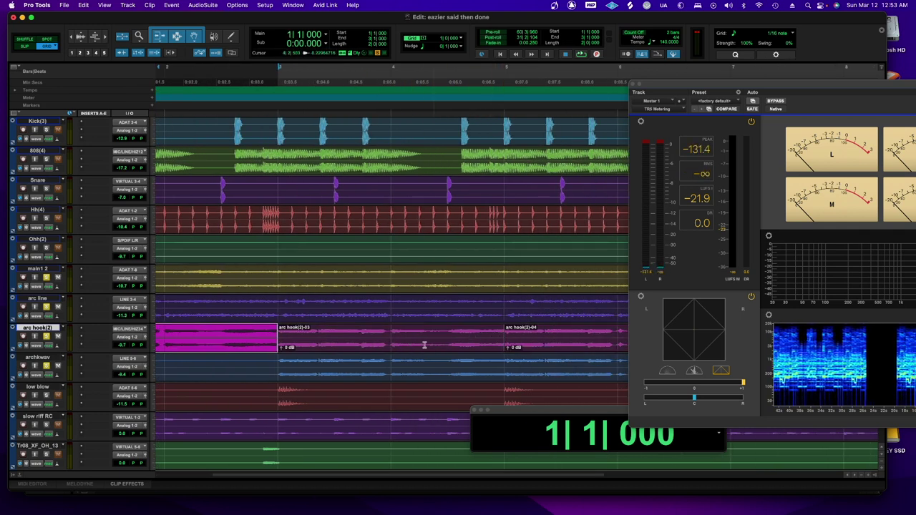
pyautogui.hscroll(1, 383, 346)
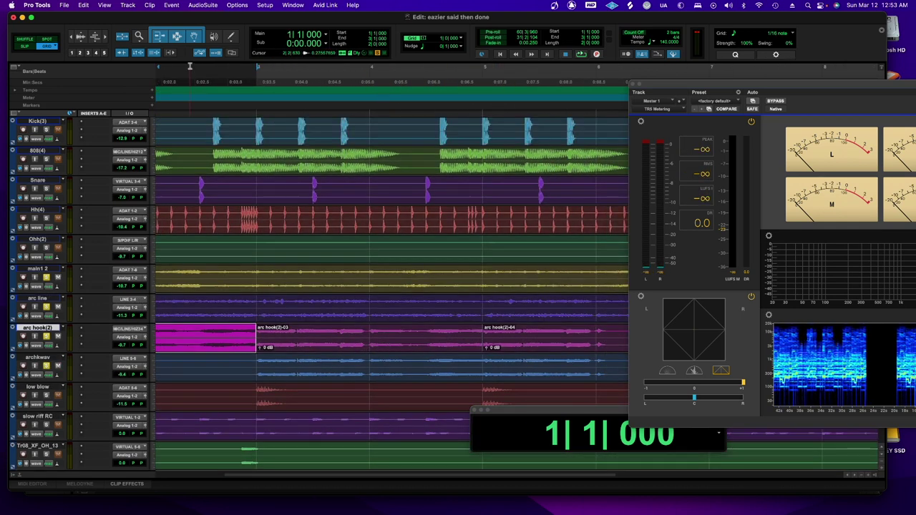
# Separate the last two bars of archkwav, from bar 7, and move them onto arc hook(2) at the same time position
pyautogui.click(72, 37)
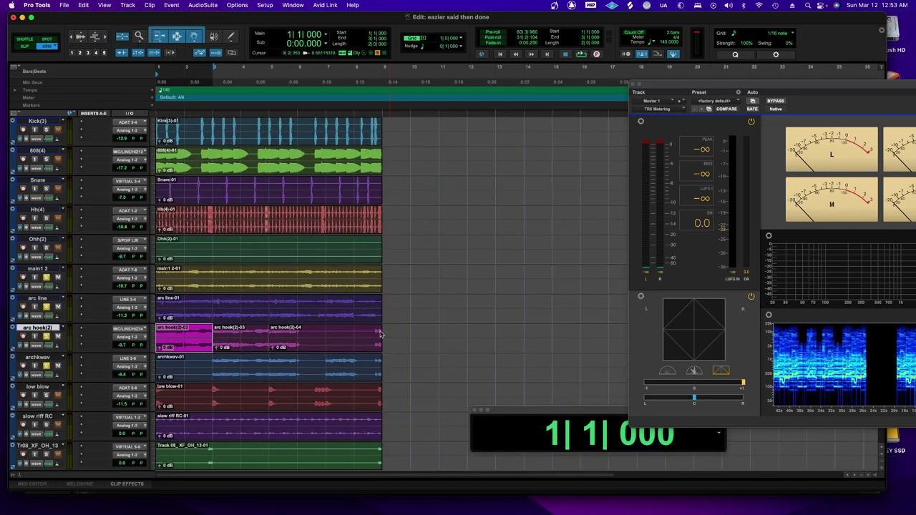
pyautogui.moveTo(326, 360); pyautogui.dragTo(387, 363)
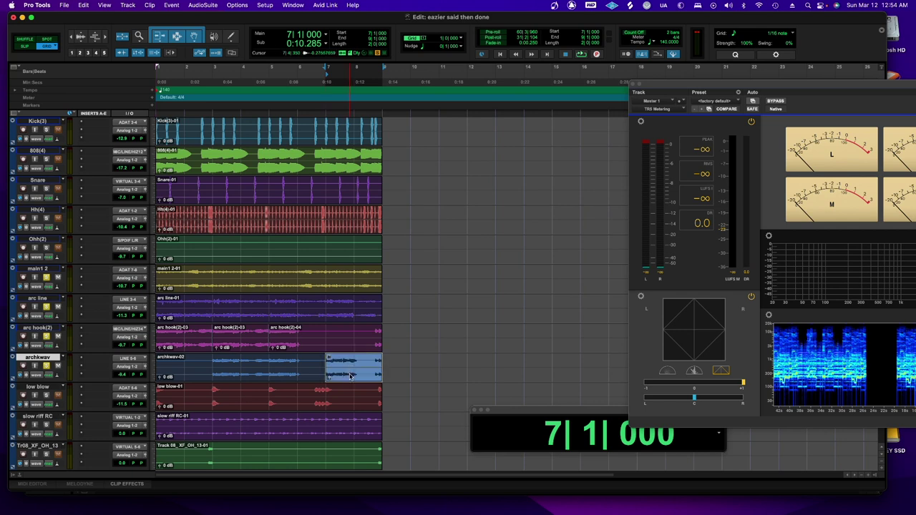
pyautogui.moveTo(350, 378); pyautogui.dragTo(350, 338)
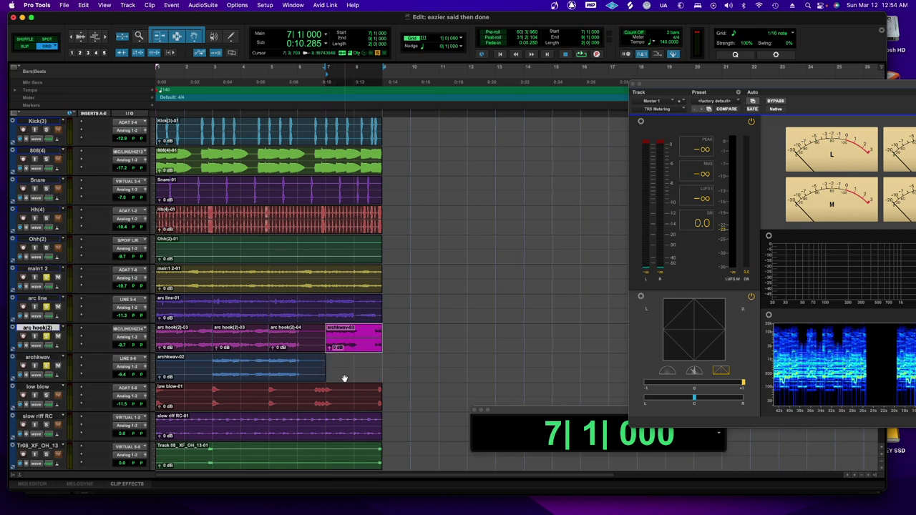
# Select the remaining archkwav clip, and hide the archkwav track while making it inactive
pyautogui.doubleClick(251, 371)
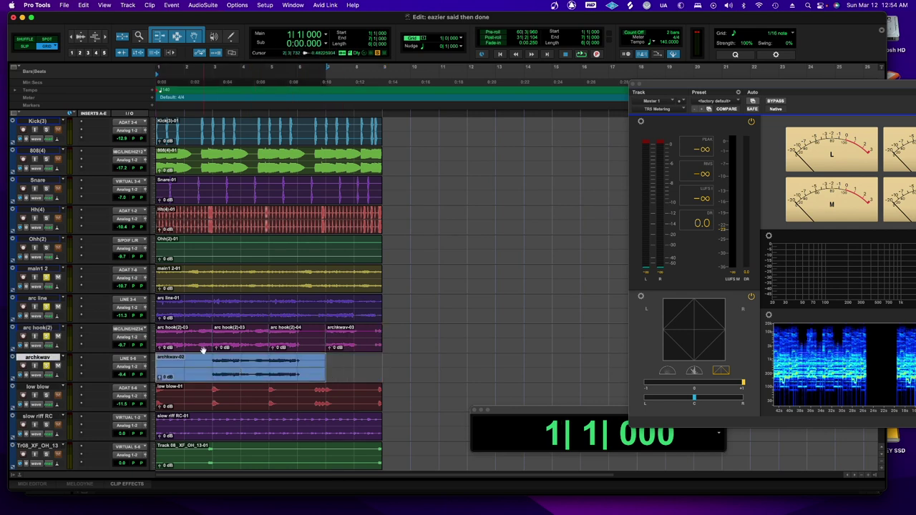
pyautogui.rightClick(32, 360)
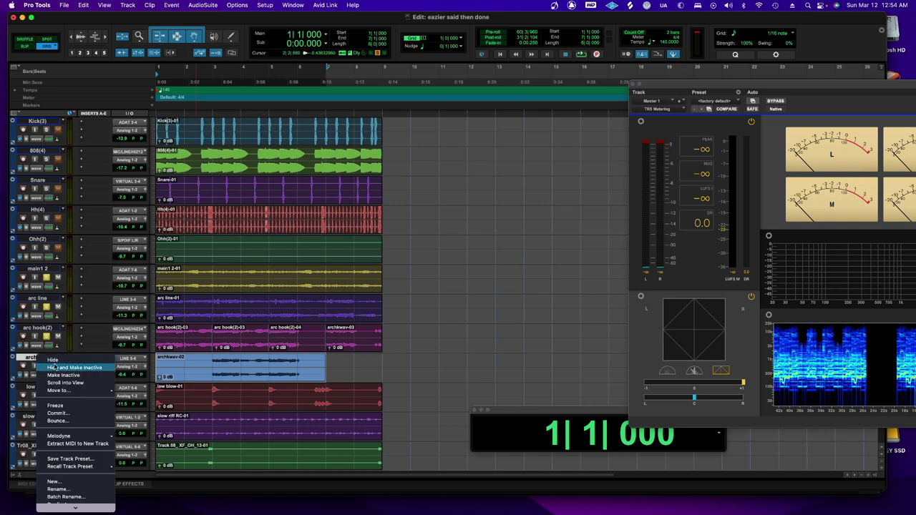
pyautogui.click(54, 368)
# Play the loop from bar 1 to check the combined arc hook(2) part, select all its clips and stop playback
pyautogui.press('space')
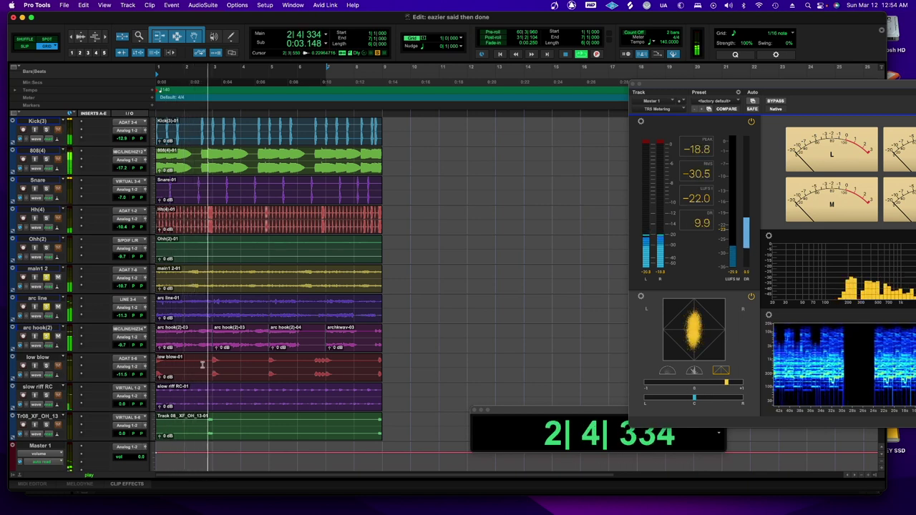
pyautogui.moveTo(291, 354); pyautogui.dragTo(182, 351)
pyautogui.click(318, 348)
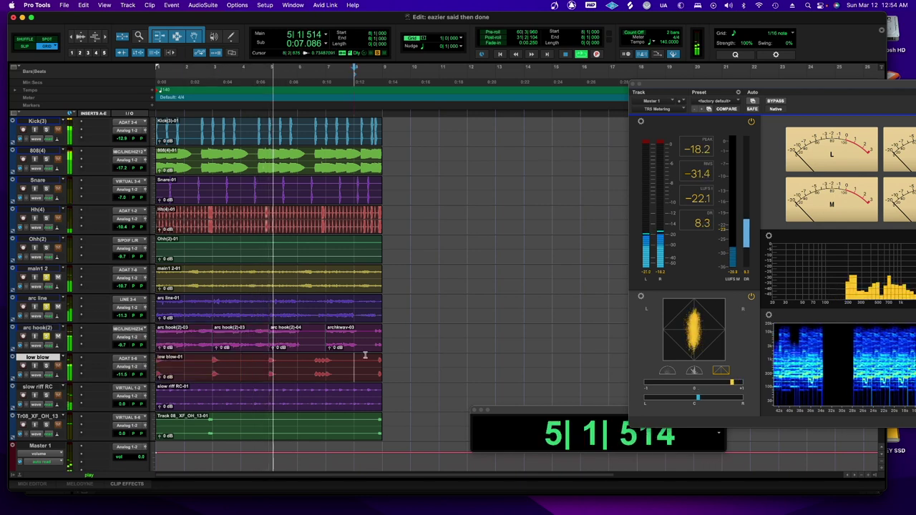
pyautogui.click(322, 345)
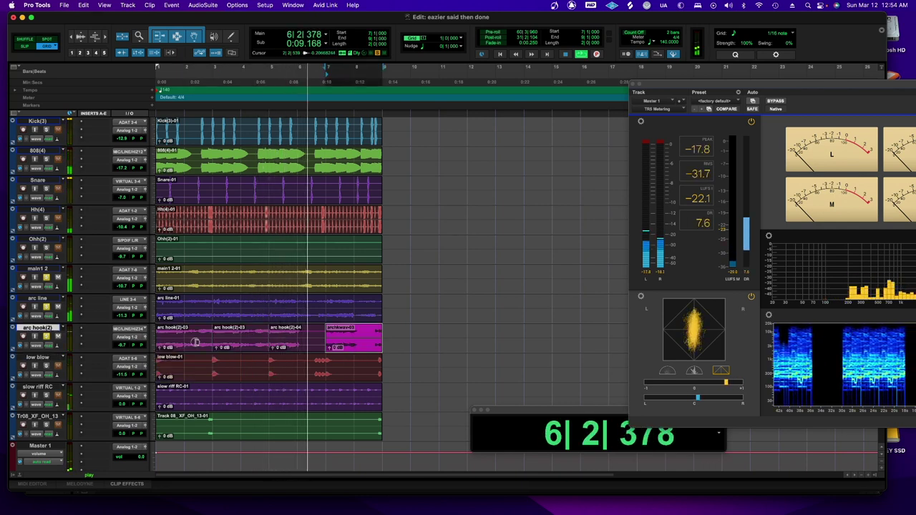
pyautogui.tripleClick(323, 346)
pyautogui.press('space')
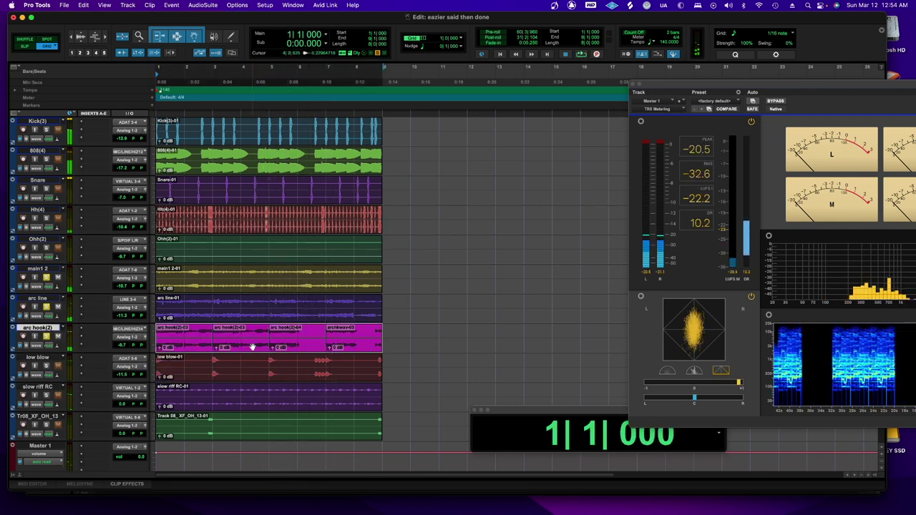
# Duplicate the arc hook(2) clip at bar 3 so the copy fills bars 5 and 6
pyautogui.click(384, 345)
pyautogui.click(235, 346)
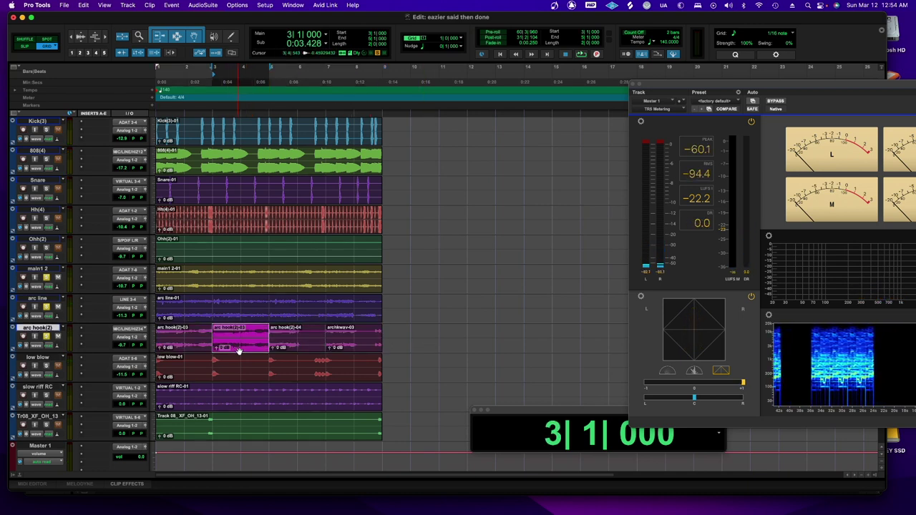
pyautogui.press('super+d')
pyautogui.click(431, 348)
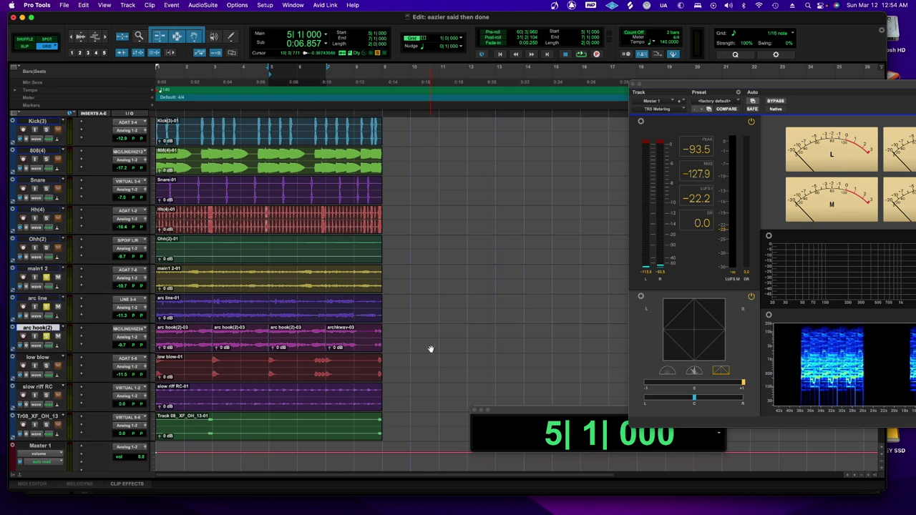
# Select all four clips on arc hook(2), from bar 1 to bar 9, and combine them into one clip group
pyautogui.press('Return')
pyautogui.hotkey('ctrl', 'Tab')
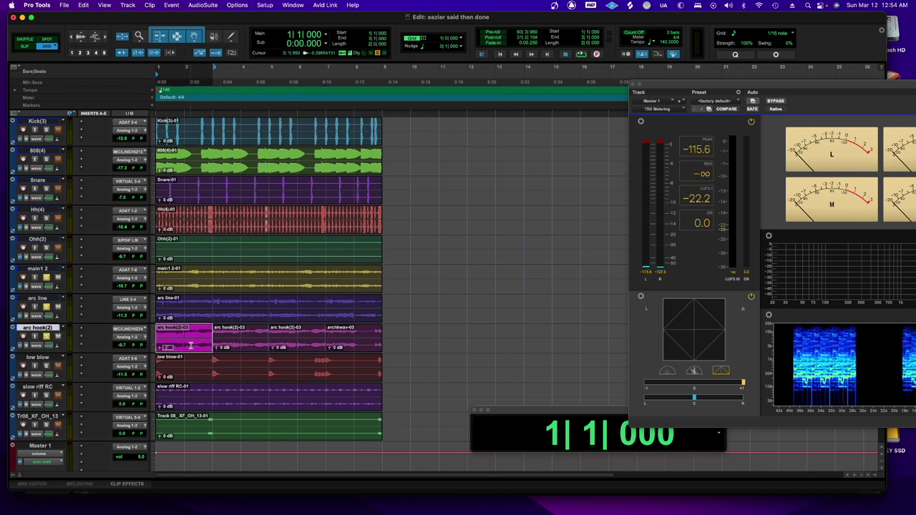
pyautogui.keyDown('shift'); pyautogui.click(352, 349); pyautogui.keyUp('shift')
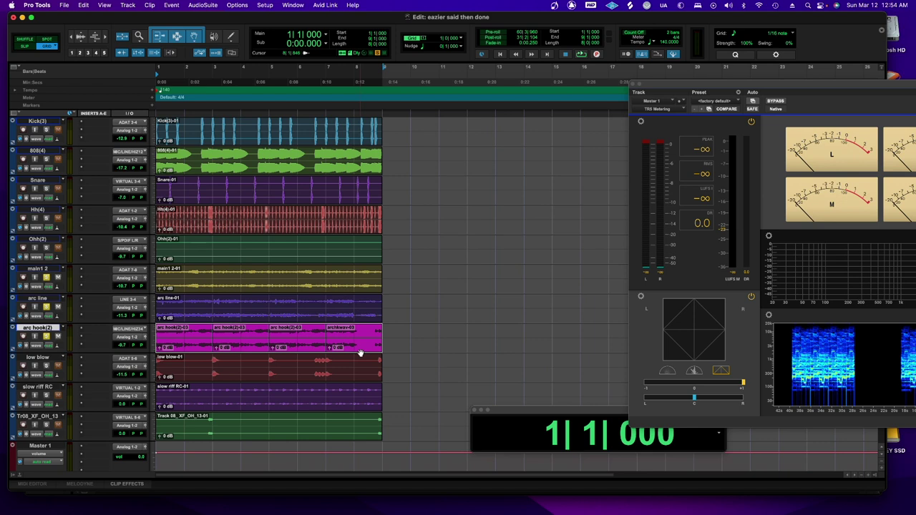
pyautogui.press('alt+super+g')
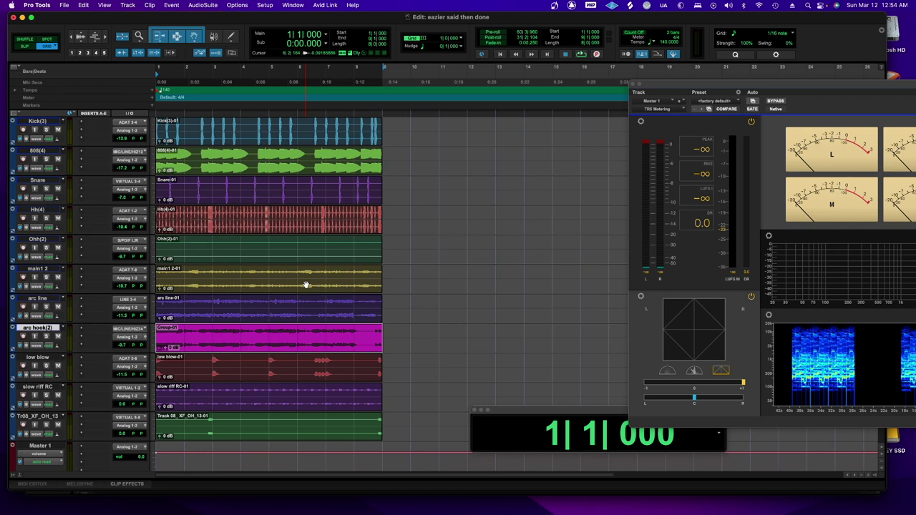
# Shrink all tracks to micro height, and then enlarge them to a height taller than small
pyautogui.scroll(-2, 306, 284)
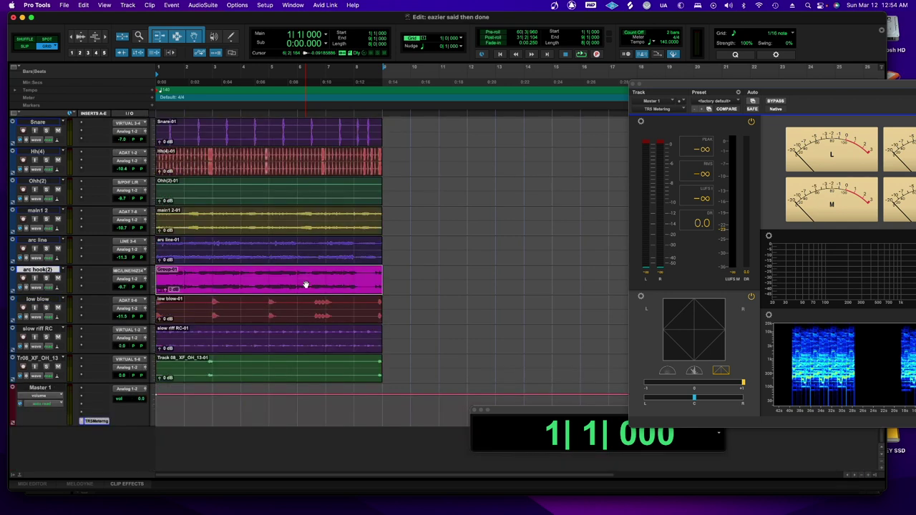
pyautogui.keyDown('alt'); pyautogui.click(152, 226); pyautogui.keyUp('alt')
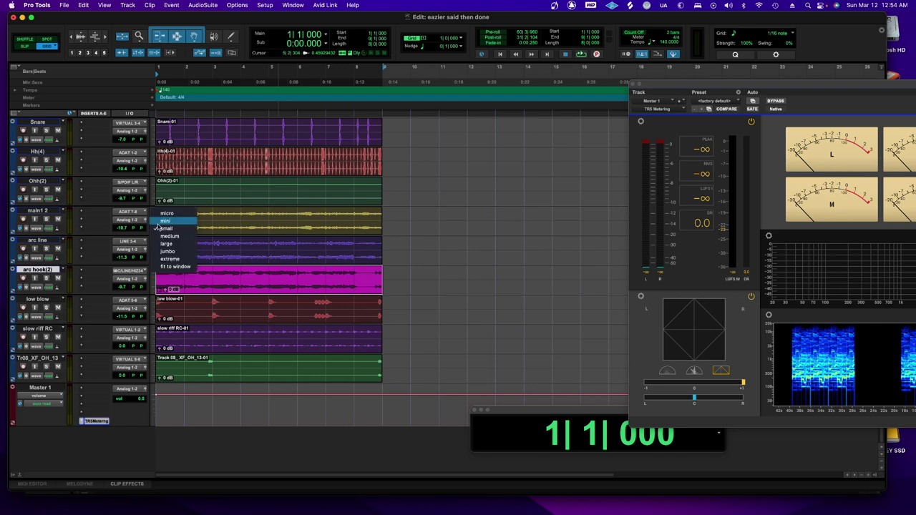
pyautogui.click(172, 214)
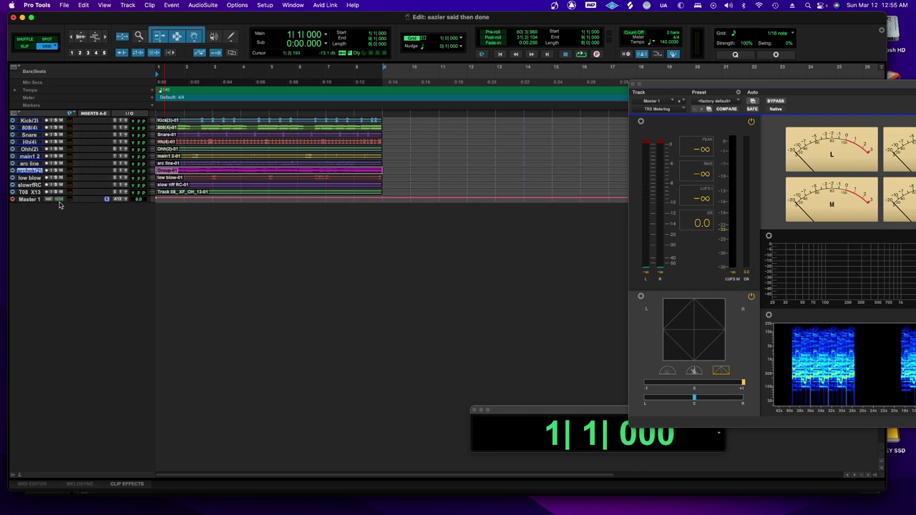
pyautogui.click(152, 185)
pyautogui.click(192, 217)
pyautogui.scroll(5, 251, 155)
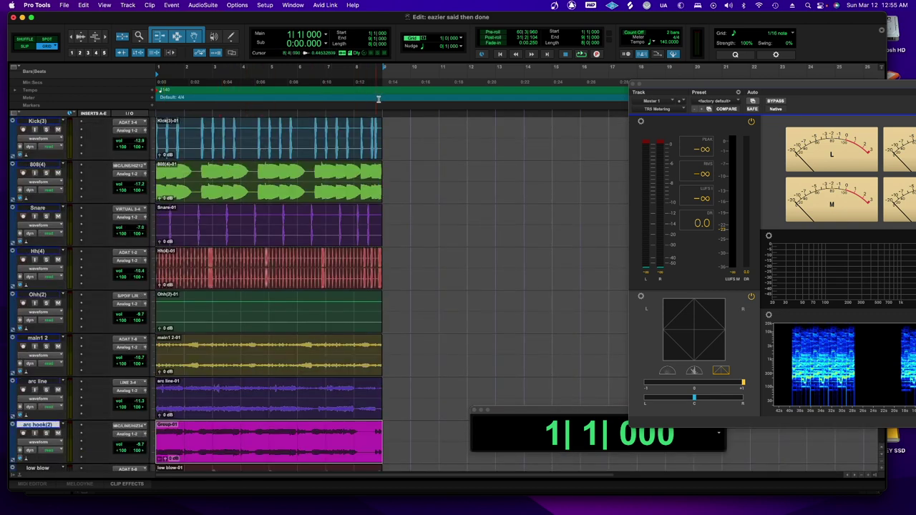
# Select the clips on Kick(3), 808(4), Snare, Hh(4), Ohh(2) and main1 2 together
pyautogui.moveTo(381, 99); pyautogui.dragTo(152, 105)
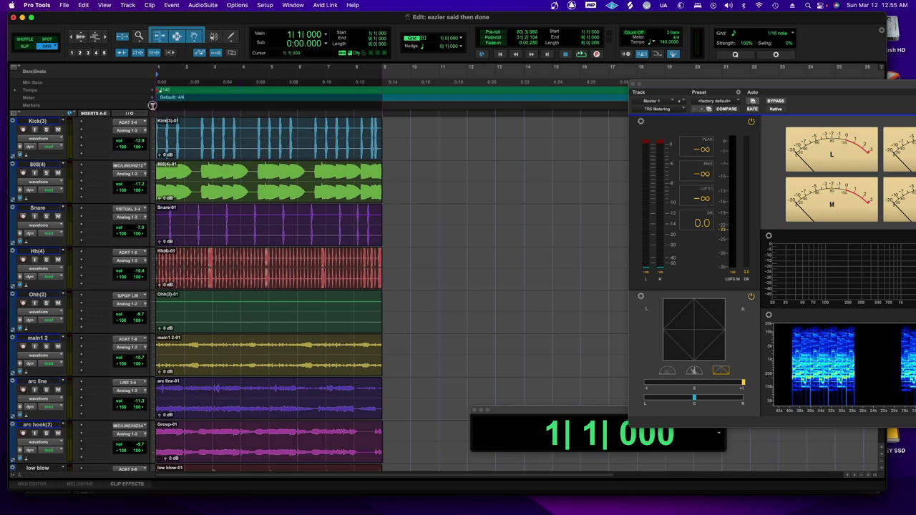
pyautogui.scroll(-3, 241, 146)
pyautogui.scroll(3, 241, 146)
pyautogui.click(249, 151)
pyautogui.keyDown('shift'); pyautogui.click(252, 186); pyautogui.keyUp('shift')
pyautogui.keyDown('shift'); pyautogui.click(231, 238); pyautogui.keyUp('shift')
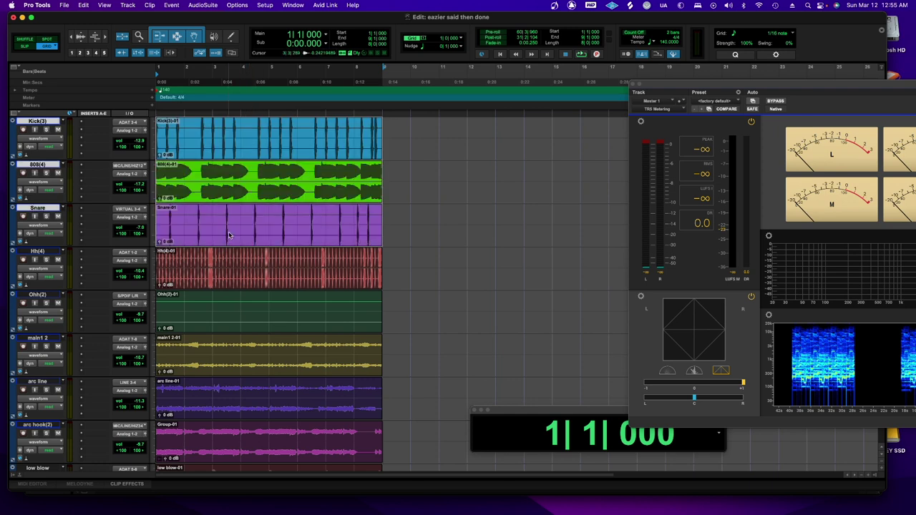
pyautogui.keyDown('shift'); pyautogui.click(225, 269); pyautogui.keyUp('shift')
pyautogui.keyDown('shift'); pyautogui.click(221, 322); pyautogui.keyUp('shift')
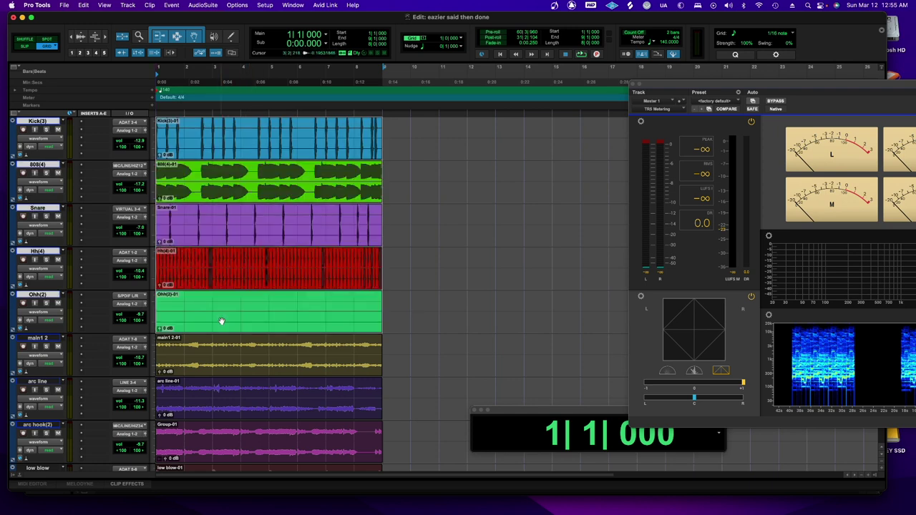
pyautogui.keyDown('shift'); pyautogui.click(213, 366); pyautogui.keyUp('shift')
pyautogui.scroll(-2, 214, 366)
pyautogui.scroll(2, 296, 280)
pyautogui.hscroll(2, 180, 262)
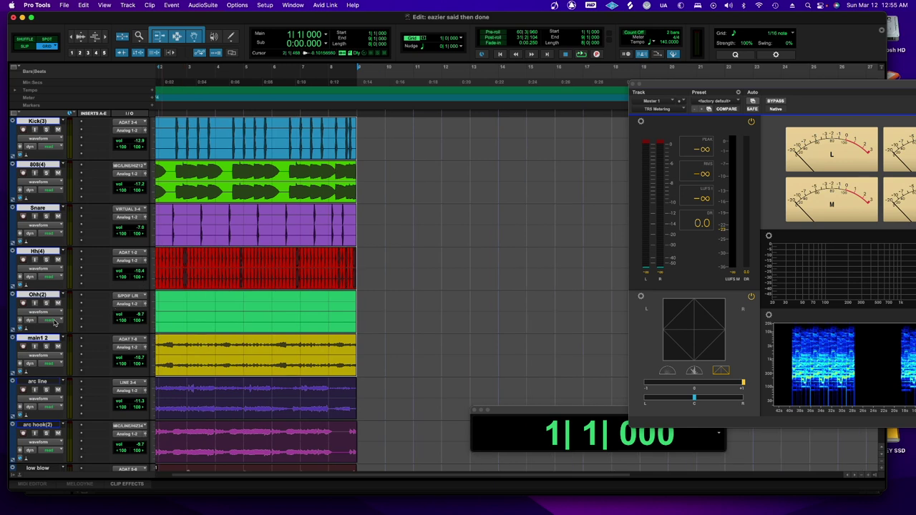
# Select only the clip on Ohh(2) and hide that track from the session
pyautogui.click(239, 408)
pyautogui.click(237, 322)
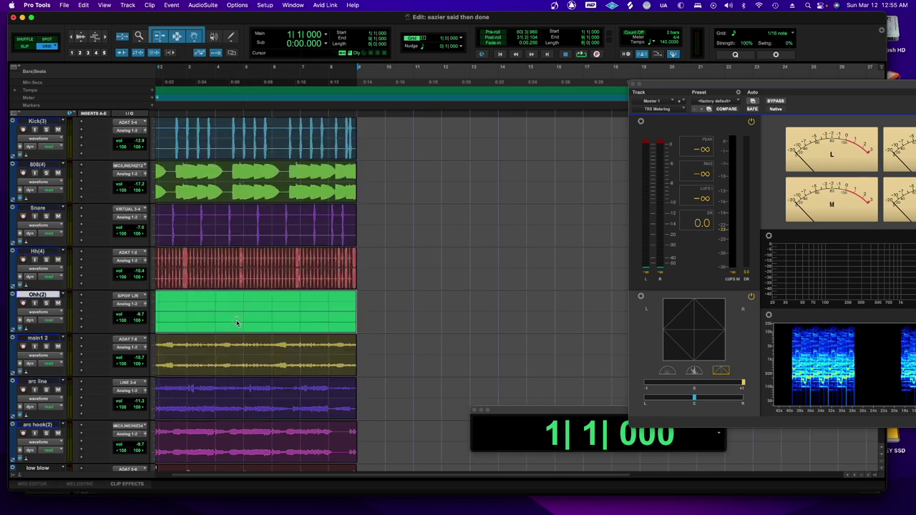
pyautogui.rightClick(35, 296)
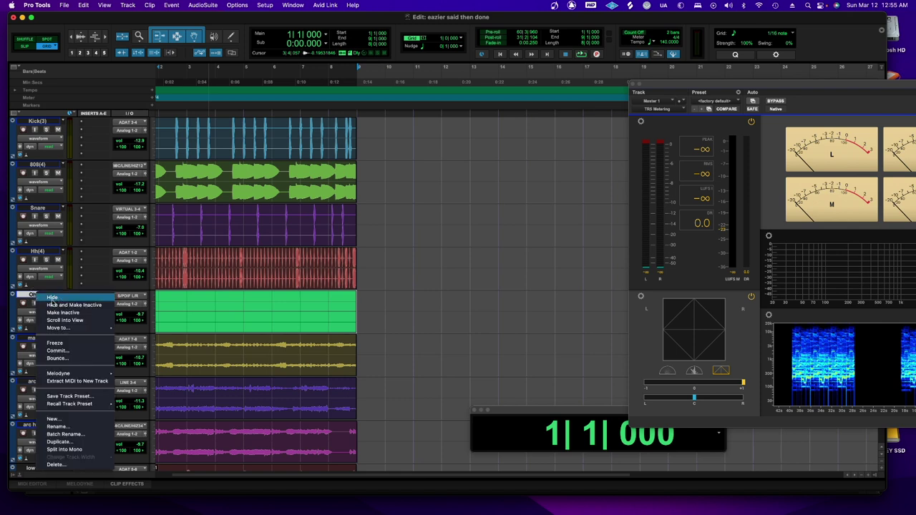
pyautogui.click(61, 302)
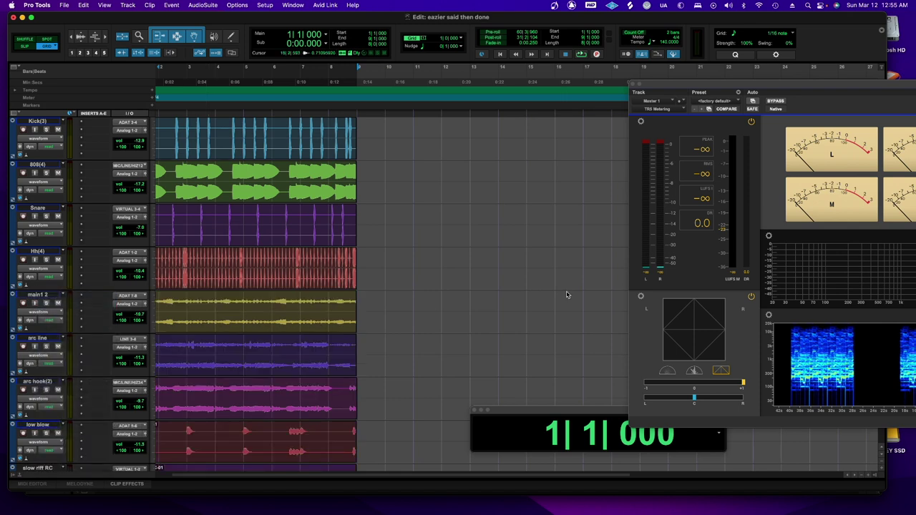
# Play the loop from bar 1 and select the clips on all tracks together, from bar 1 to bar 9
pyautogui.scroll(-2, 401, 255)
pyautogui.press('space')
pyautogui.click(280, 152)
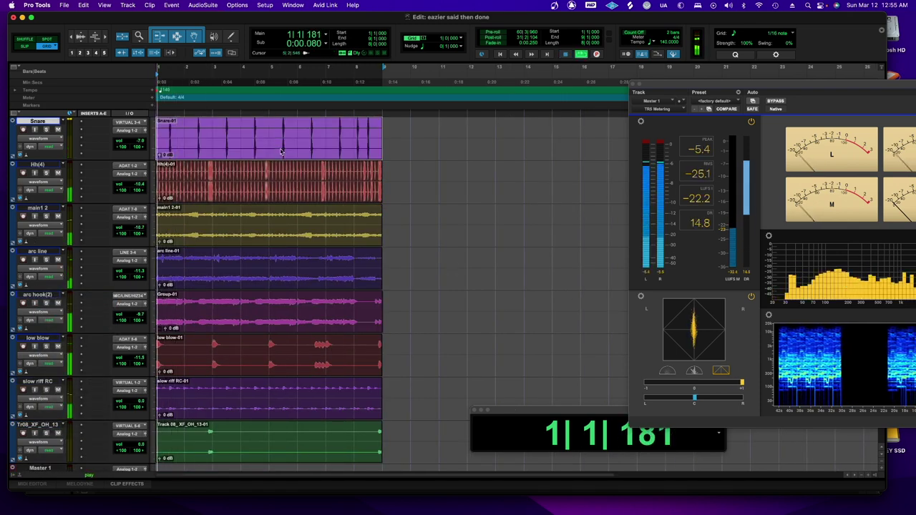
pyautogui.scroll(2, 424, 179)
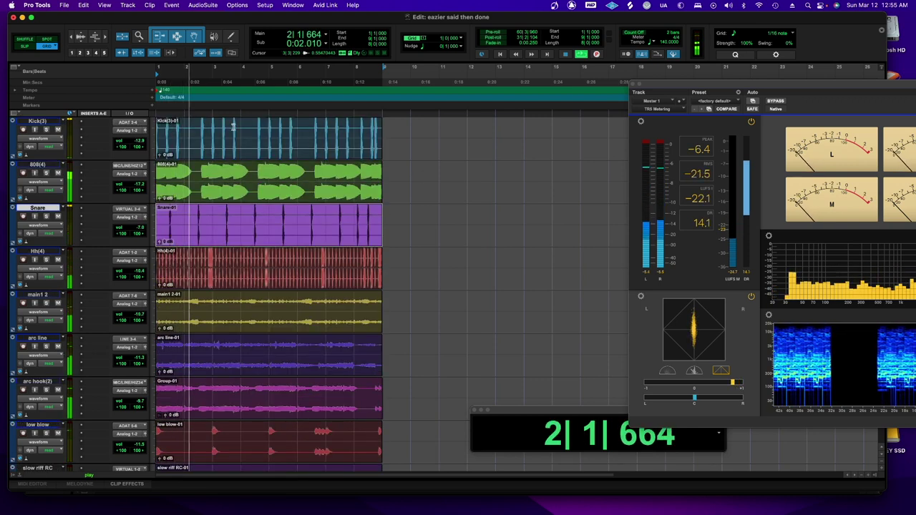
pyautogui.click(252, 155)
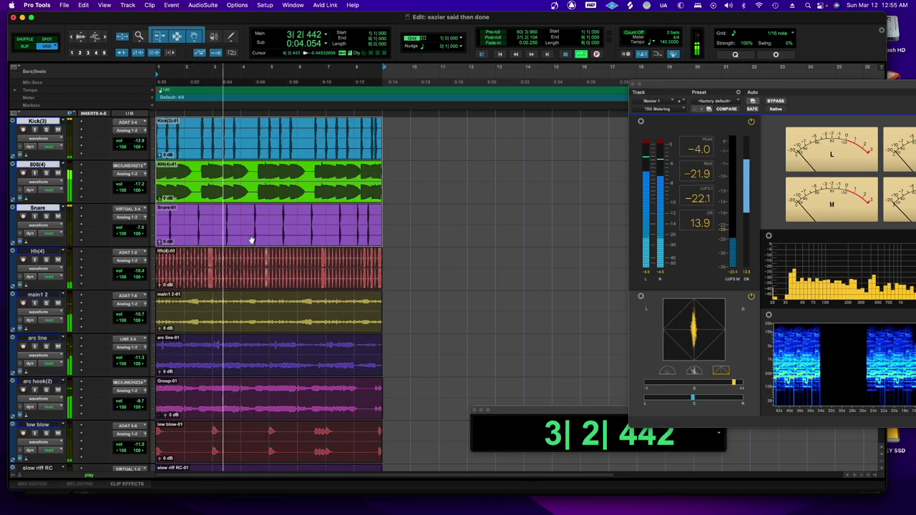
pyautogui.keyDown('shift'); pyautogui.click(237, 258); pyautogui.keyUp('shift')
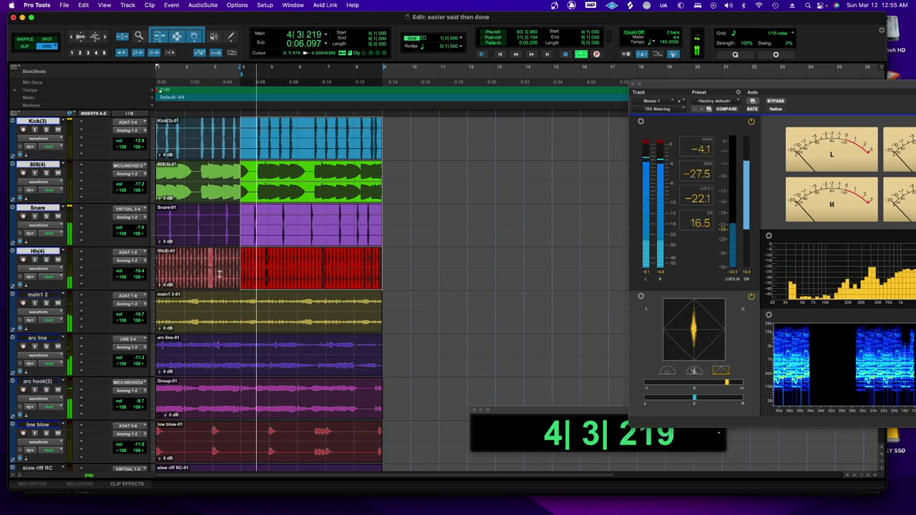
pyautogui.click(220, 272)
pyautogui.keyDown('shift'); pyautogui.click(223, 238); pyautogui.keyUp('shift')
pyautogui.click(286, 179)
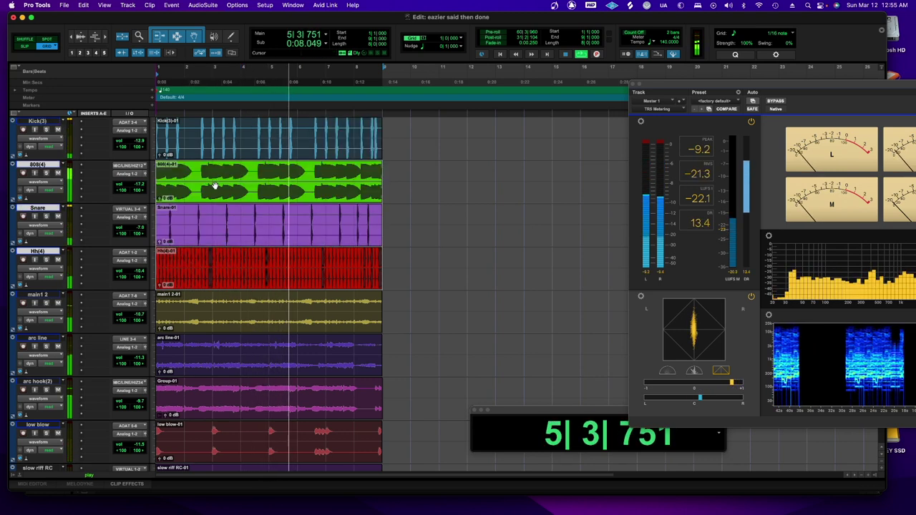
pyautogui.keyDown('shift'); pyautogui.click(337, 139); pyautogui.keyUp('shift')
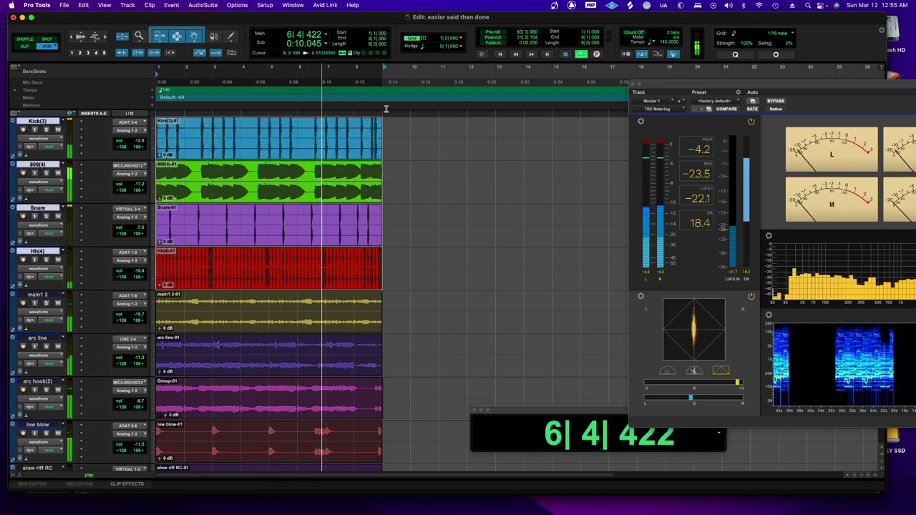
pyautogui.keyDown('shift'); pyautogui.click(315, 118); pyautogui.keyUp('shift')
pyautogui.moveTo(314, 118); pyautogui.dragTo(156, 121)
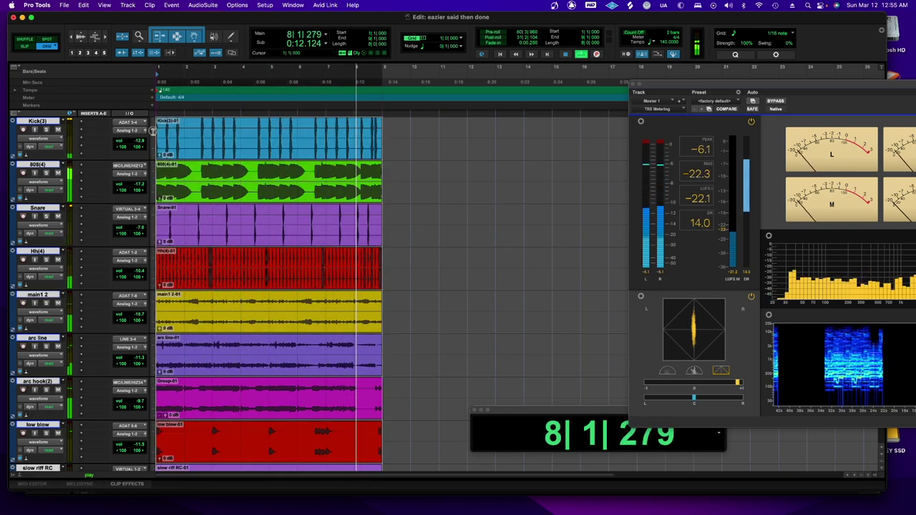
# Set all tracks to mini height and stop playback, keeping the eight-bar section selected
pyautogui.click(72, 36)
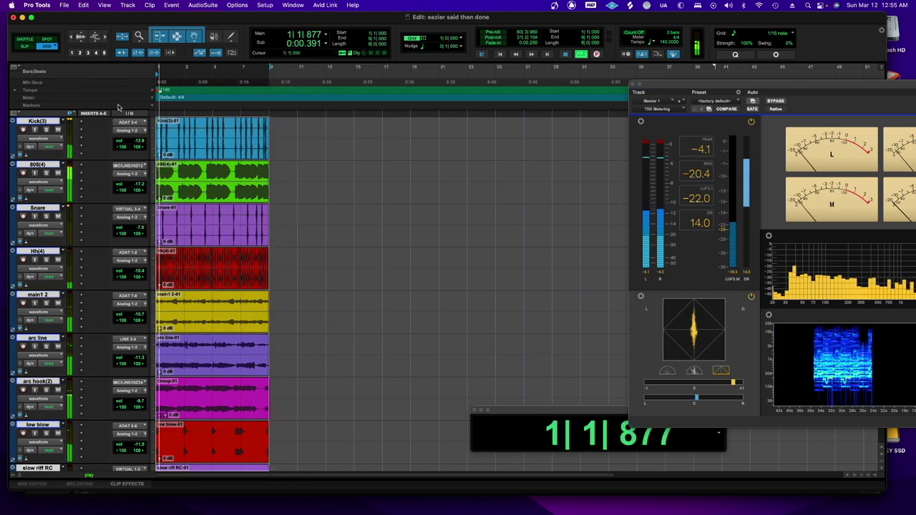
pyautogui.click(152, 184)
pyautogui.keyDown('alt'); pyautogui.click(166, 169); pyautogui.keyUp('alt')
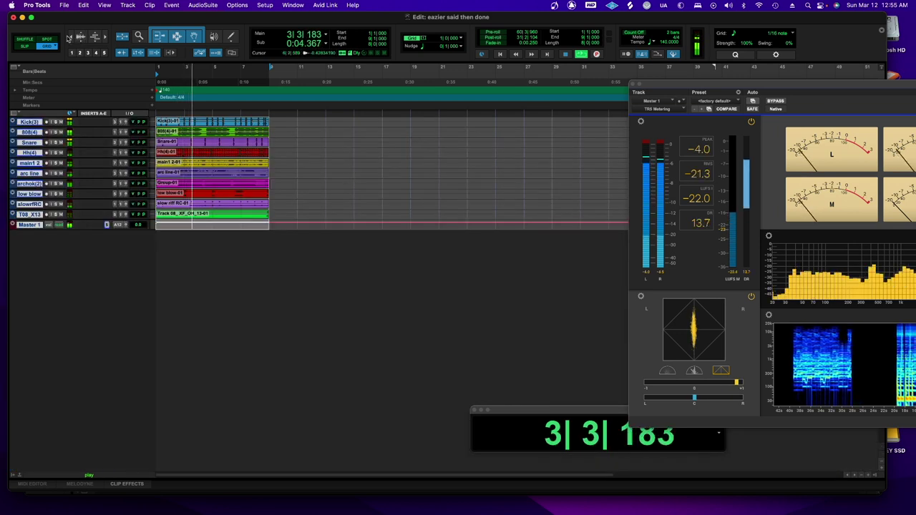
pyautogui.press('super+bracketleft')
pyautogui.press('super+bracketleft')
pyautogui.press('space')
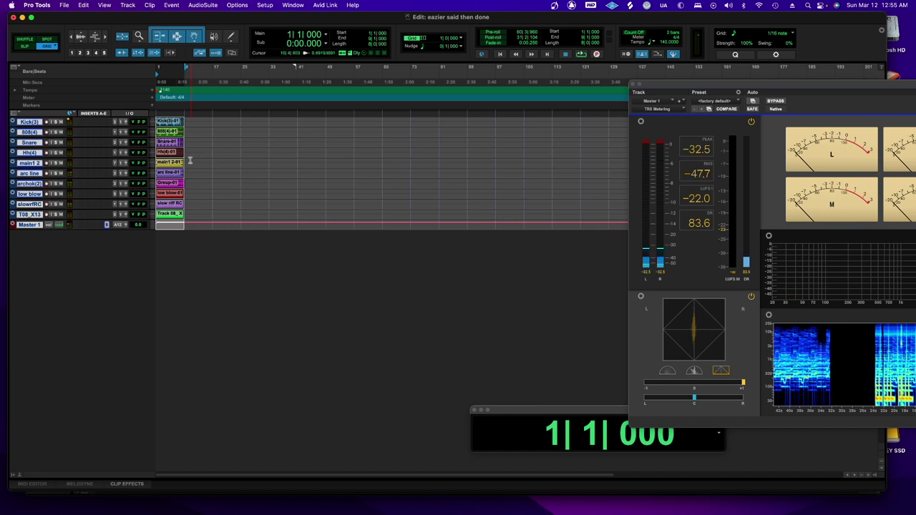
# Duplicate the selected eight-bar section 13 times so the clips run to bar 113, and return to the session start
pyautogui.press('super+d')
pyautogui.press('super+d')
pyautogui.press('super+d')
pyautogui.press('super+d')
pyautogui.press('super+d')
pyautogui.press('super+d')
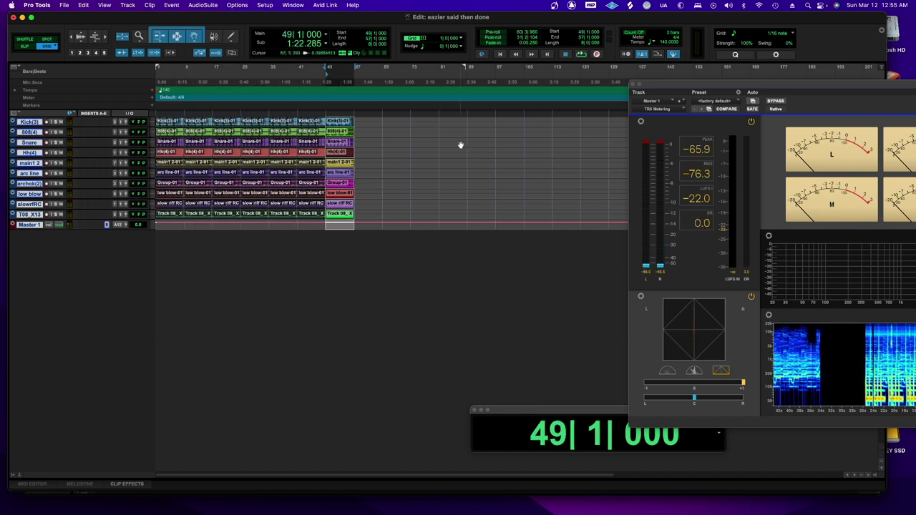
pyautogui.press('super+d')
pyautogui.press('super+d')
pyautogui.press('super+d')
pyautogui.press('super+d')
pyautogui.press('super+d')
pyautogui.press('super+d')
pyautogui.press('super+d')
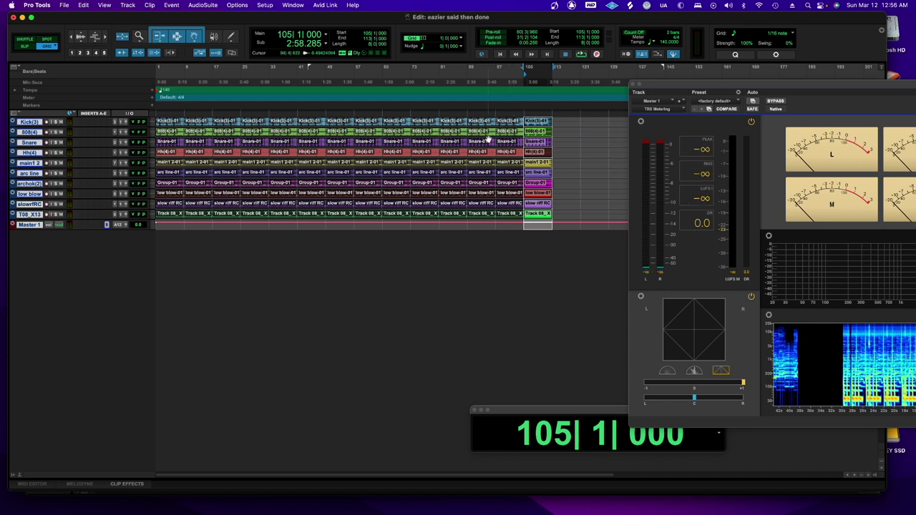
pyautogui.press('Return')
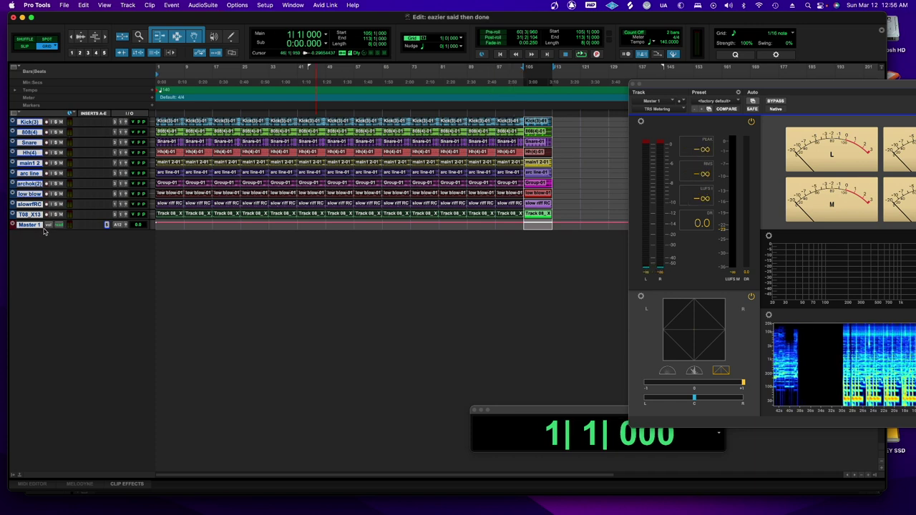
# Set all tracks to medium height and audition the beat from the first clip on main1 2
pyautogui.click(151, 205)
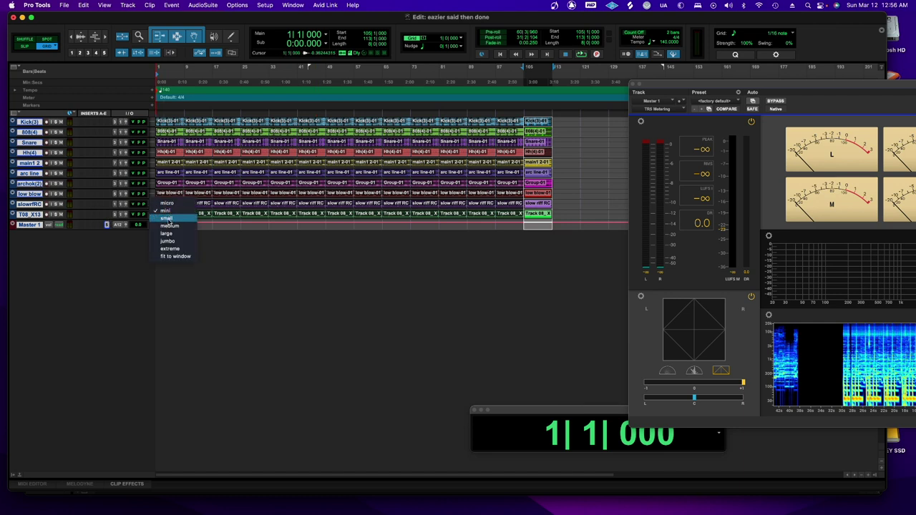
pyautogui.click(169, 226)
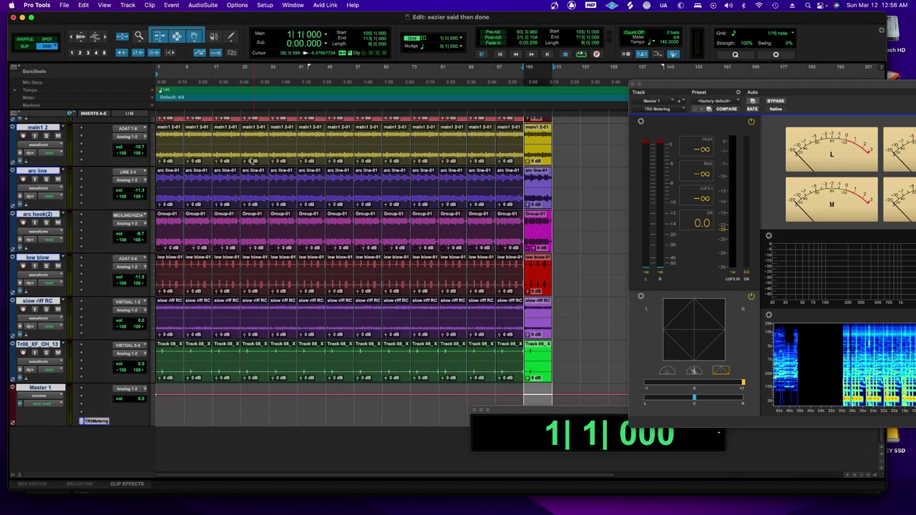
pyautogui.click(172, 153)
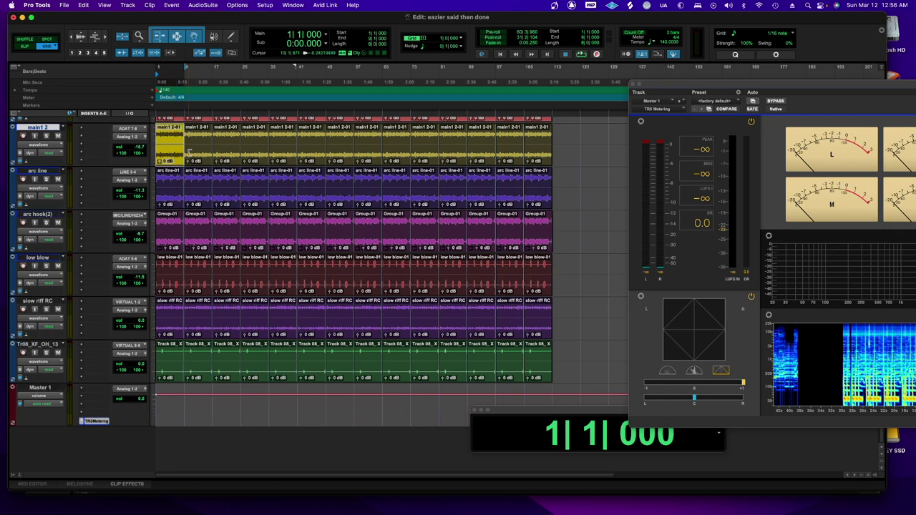
pyautogui.press('space')
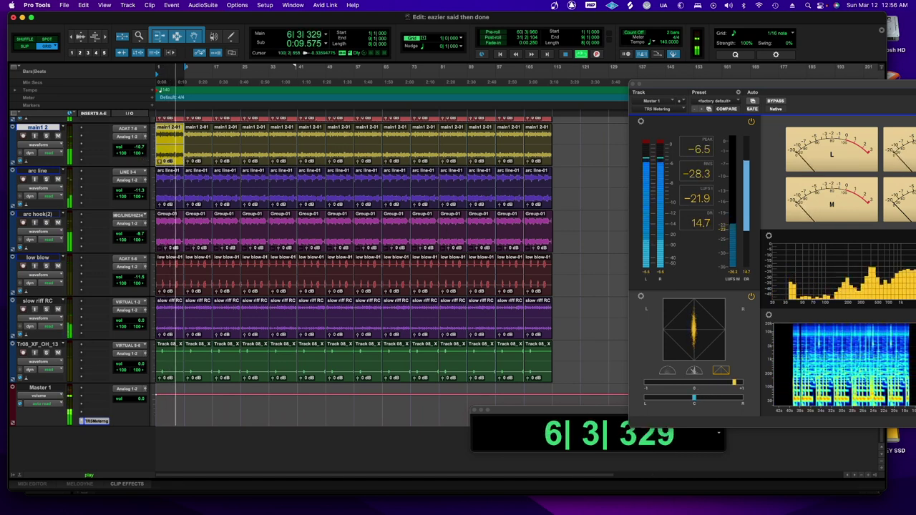
pyautogui.press('space')
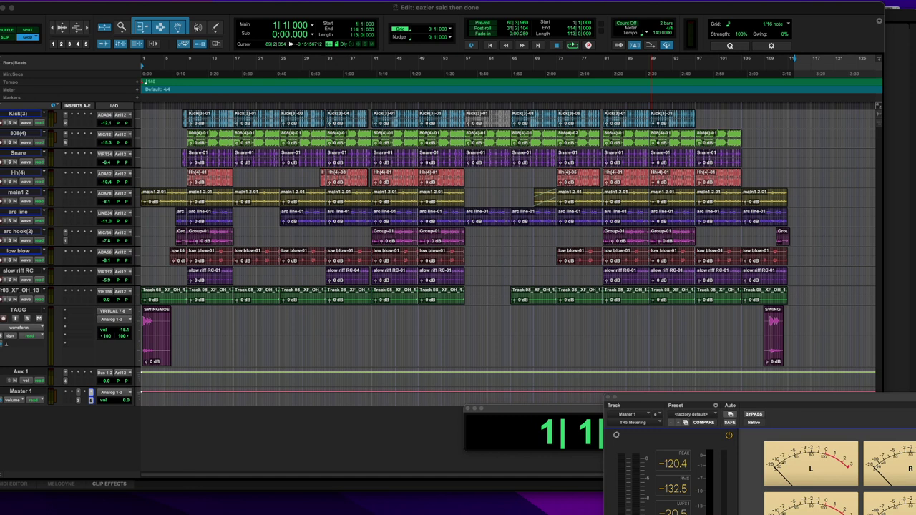
# Play the finished arrangement from bar 1 and move the master's TR5 Metering window below the track clips
pyautogui.press('space')
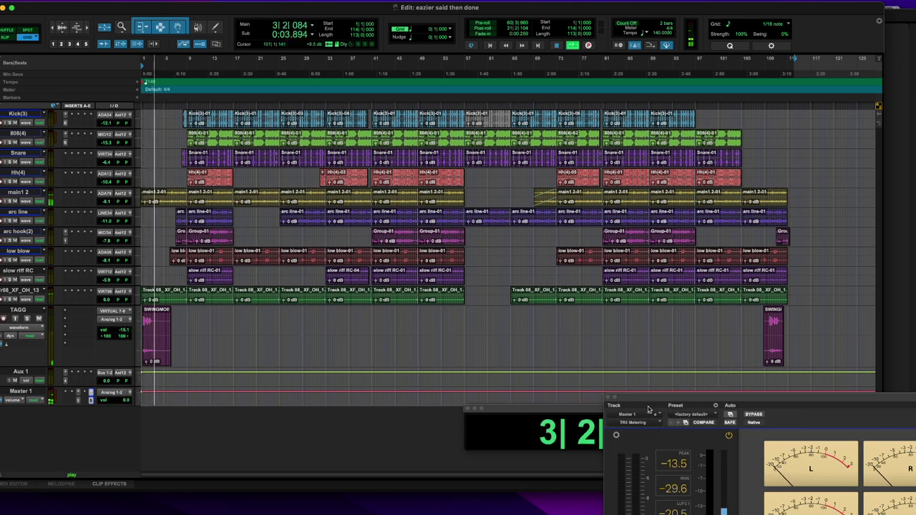
pyautogui.moveTo(646, 399); pyautogui.dragTo(513, 176)
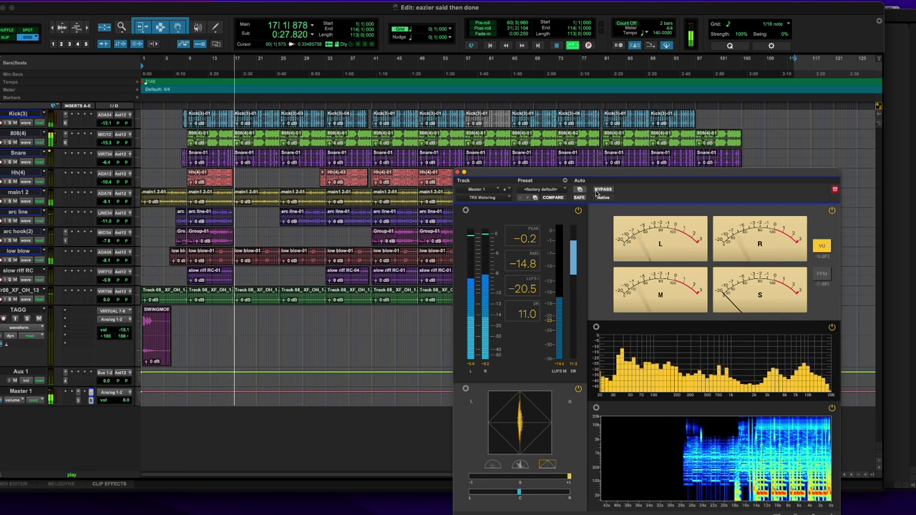
pyautogui.moveTo(603, 174); pyautogui.dragTo(530, 220)
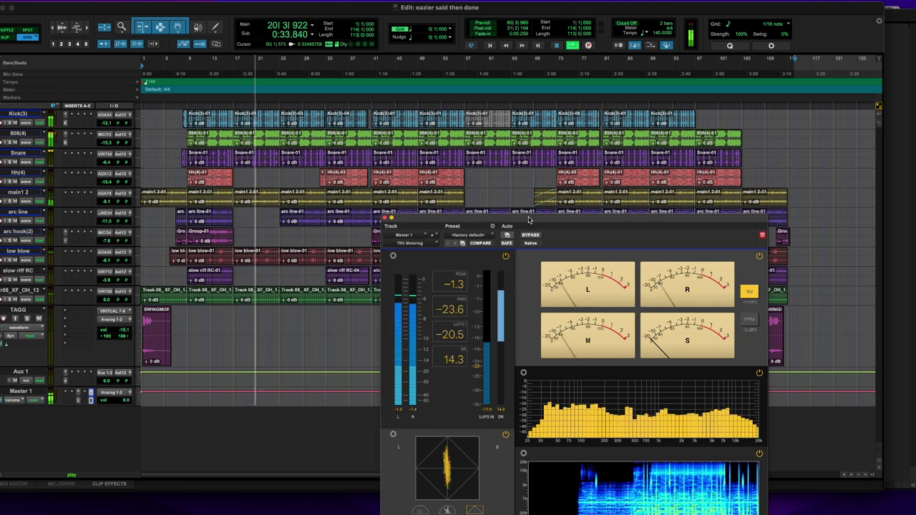
pyautogui.moveTo(529, 220); pyautogui.dragTo(358, 388)
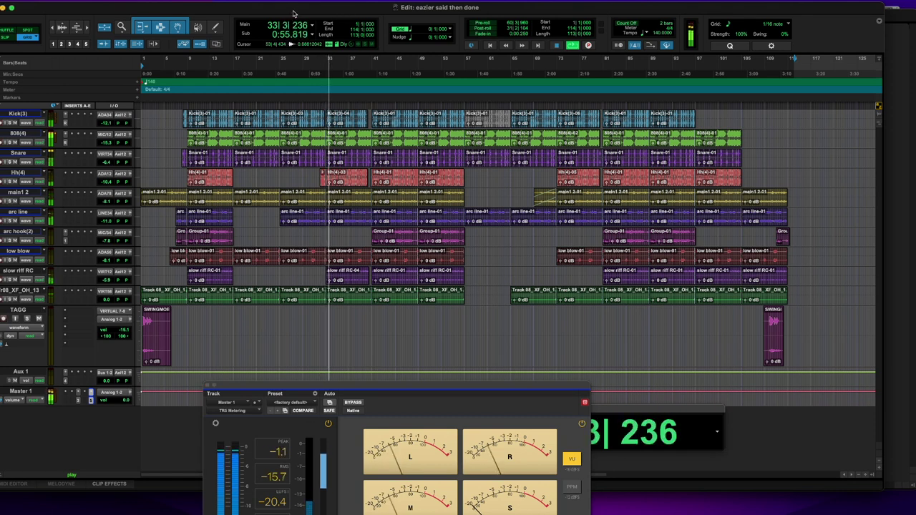
# Show the mixer with narrow channel strips and review the Renaissance Axx settings on 808(4)
pyautogui.press('super+equal')
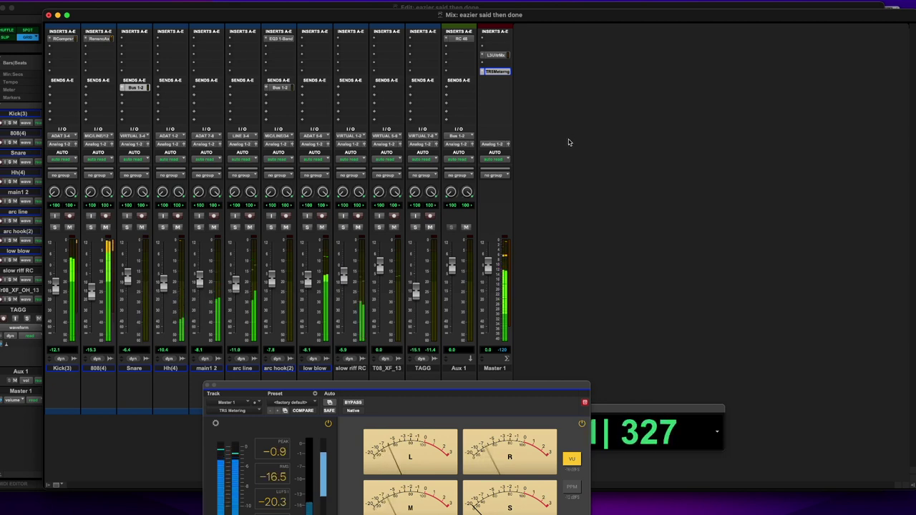
pyautogui.press('ctrl+alt+super+m')
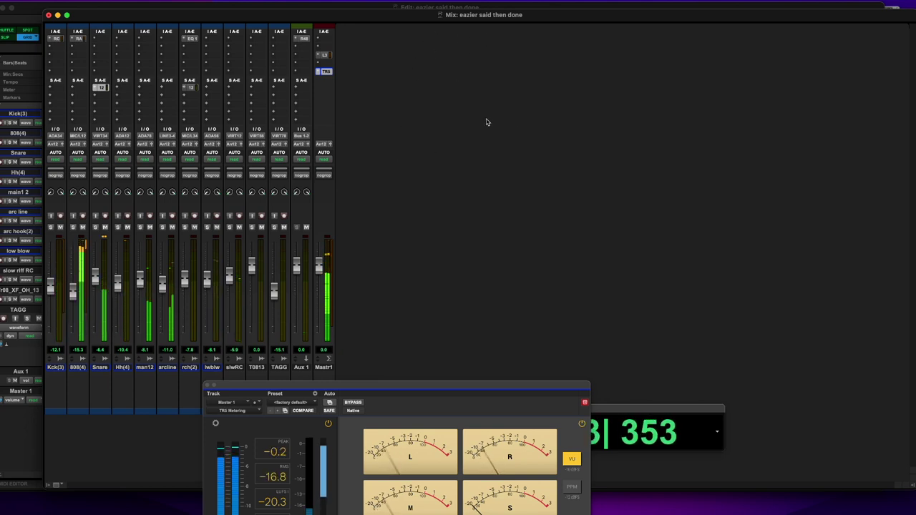
pyautogui.click(79, 39)
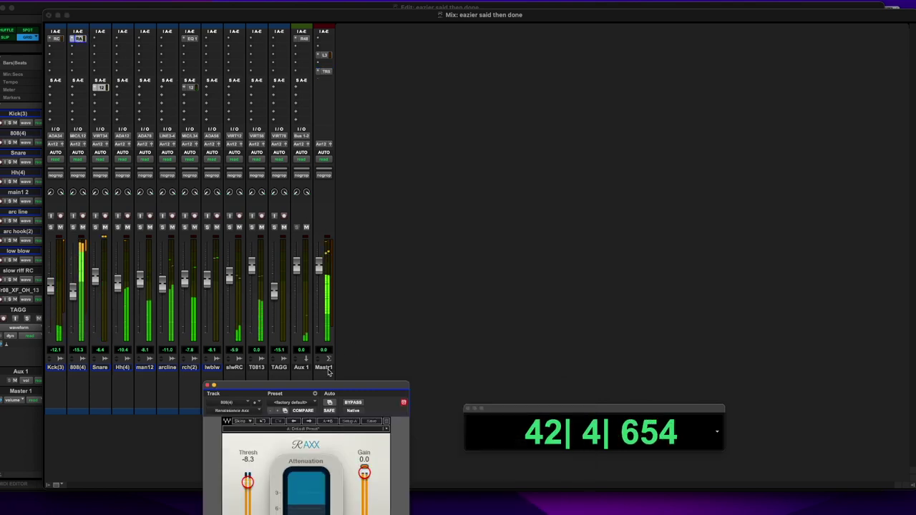
pyautogui.moveTo(317, 388); pyautogui.dragTo(463, 117)
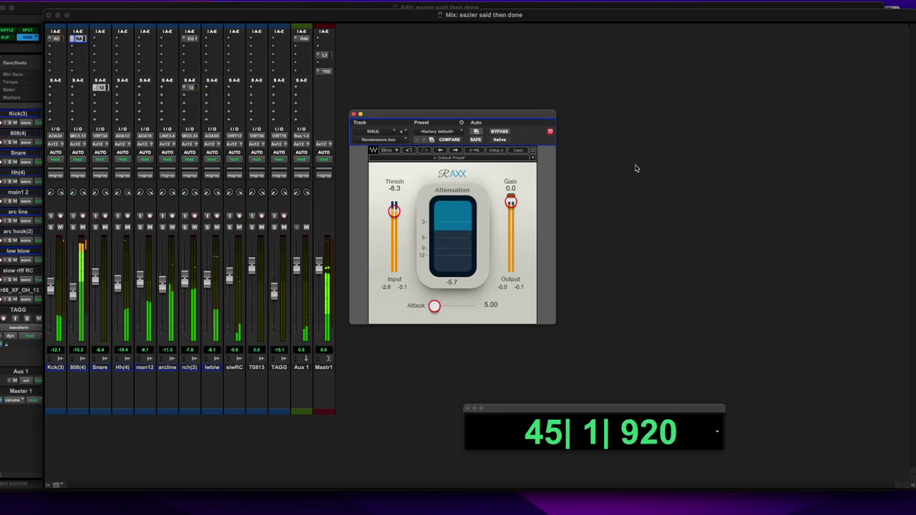
pyautogui.click(353, 114)
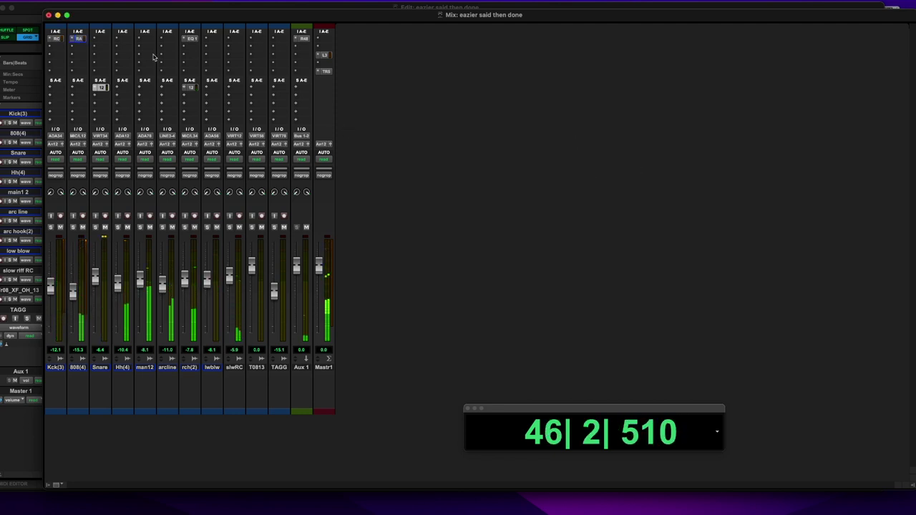
# Review the RCompressor settings on Kick(3) and the RC 48 reverb settings on Aux 1, and return to the edit window
pyautogui.click(56, 38)
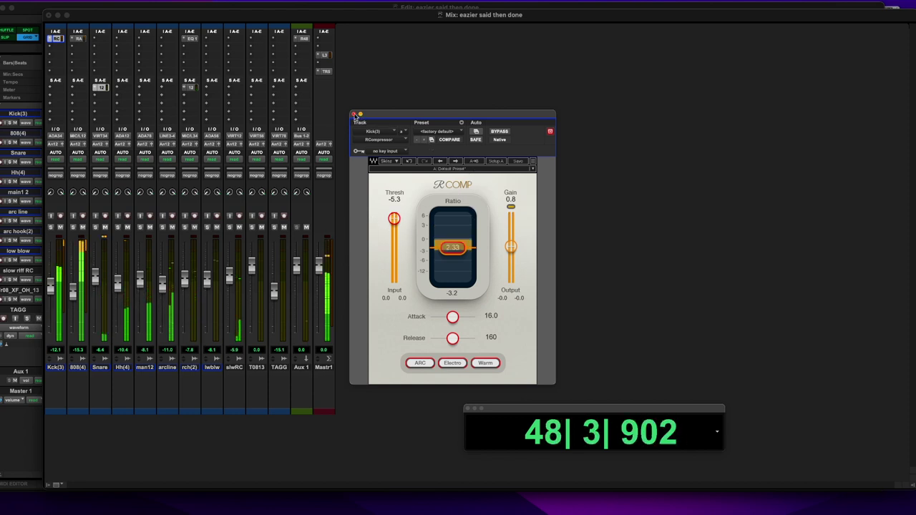
pyautogui.click(353, 115)
pyautogui.click(306, 41)
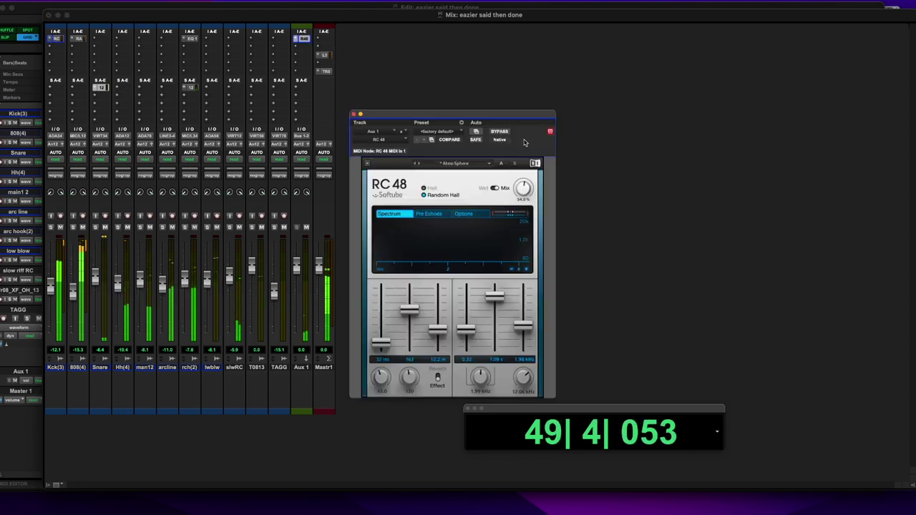
pyautogui.moveTo(413, 113); pyautogui.dragTo(426, 85)
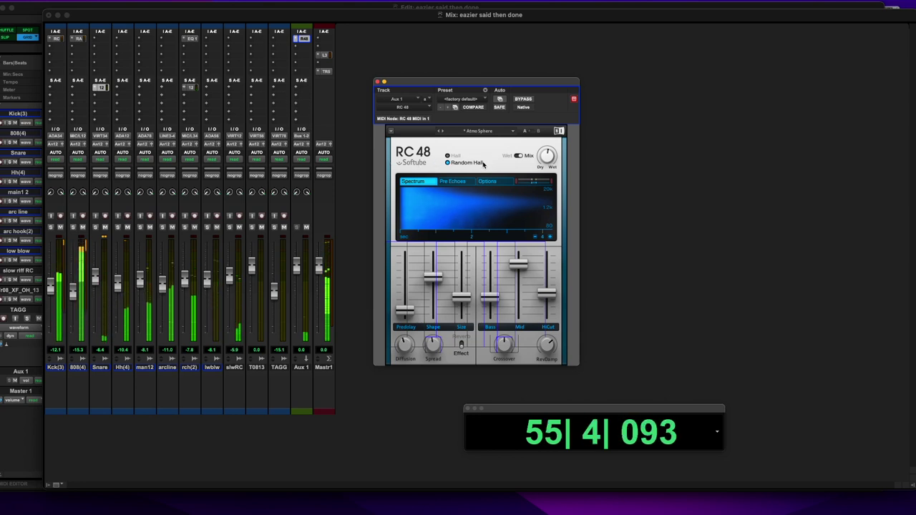
pyautogui.click(377, 82)
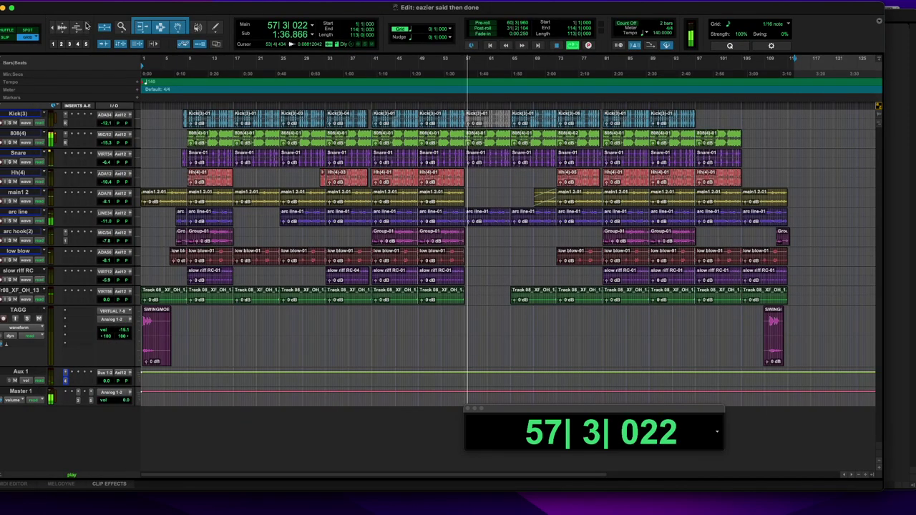
pyautogui.click(30, 19)
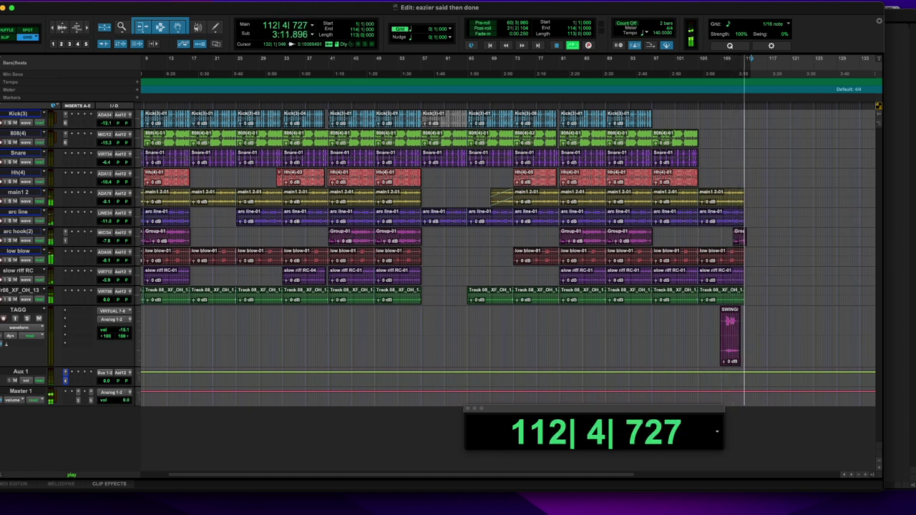
# Stop playback at the end, return to bar 1 and show the whole arrangement on the timeline
pyautogui.press('space')
pyautogui.press('Return')
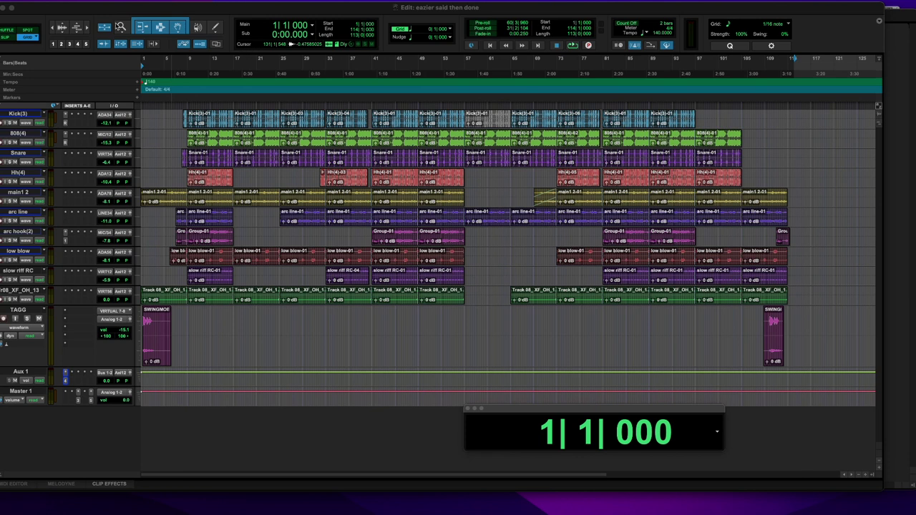
pyautogui.click(52, 29)
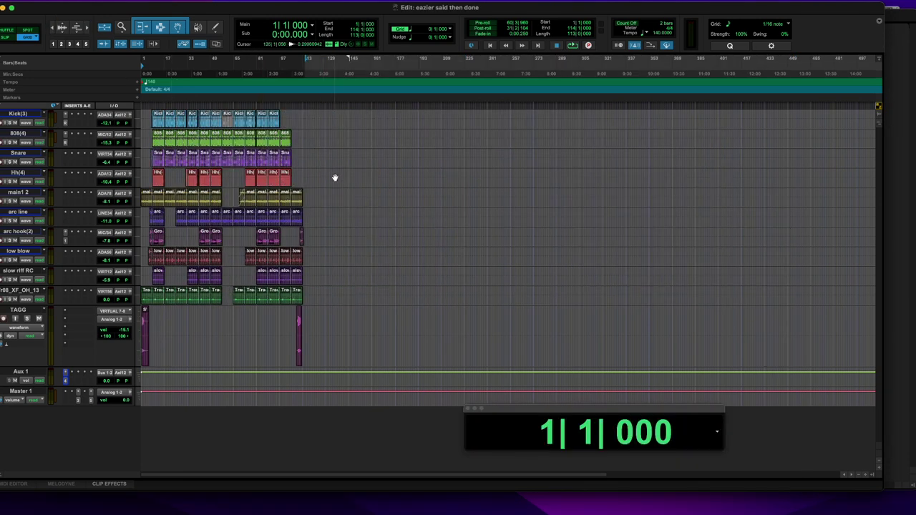